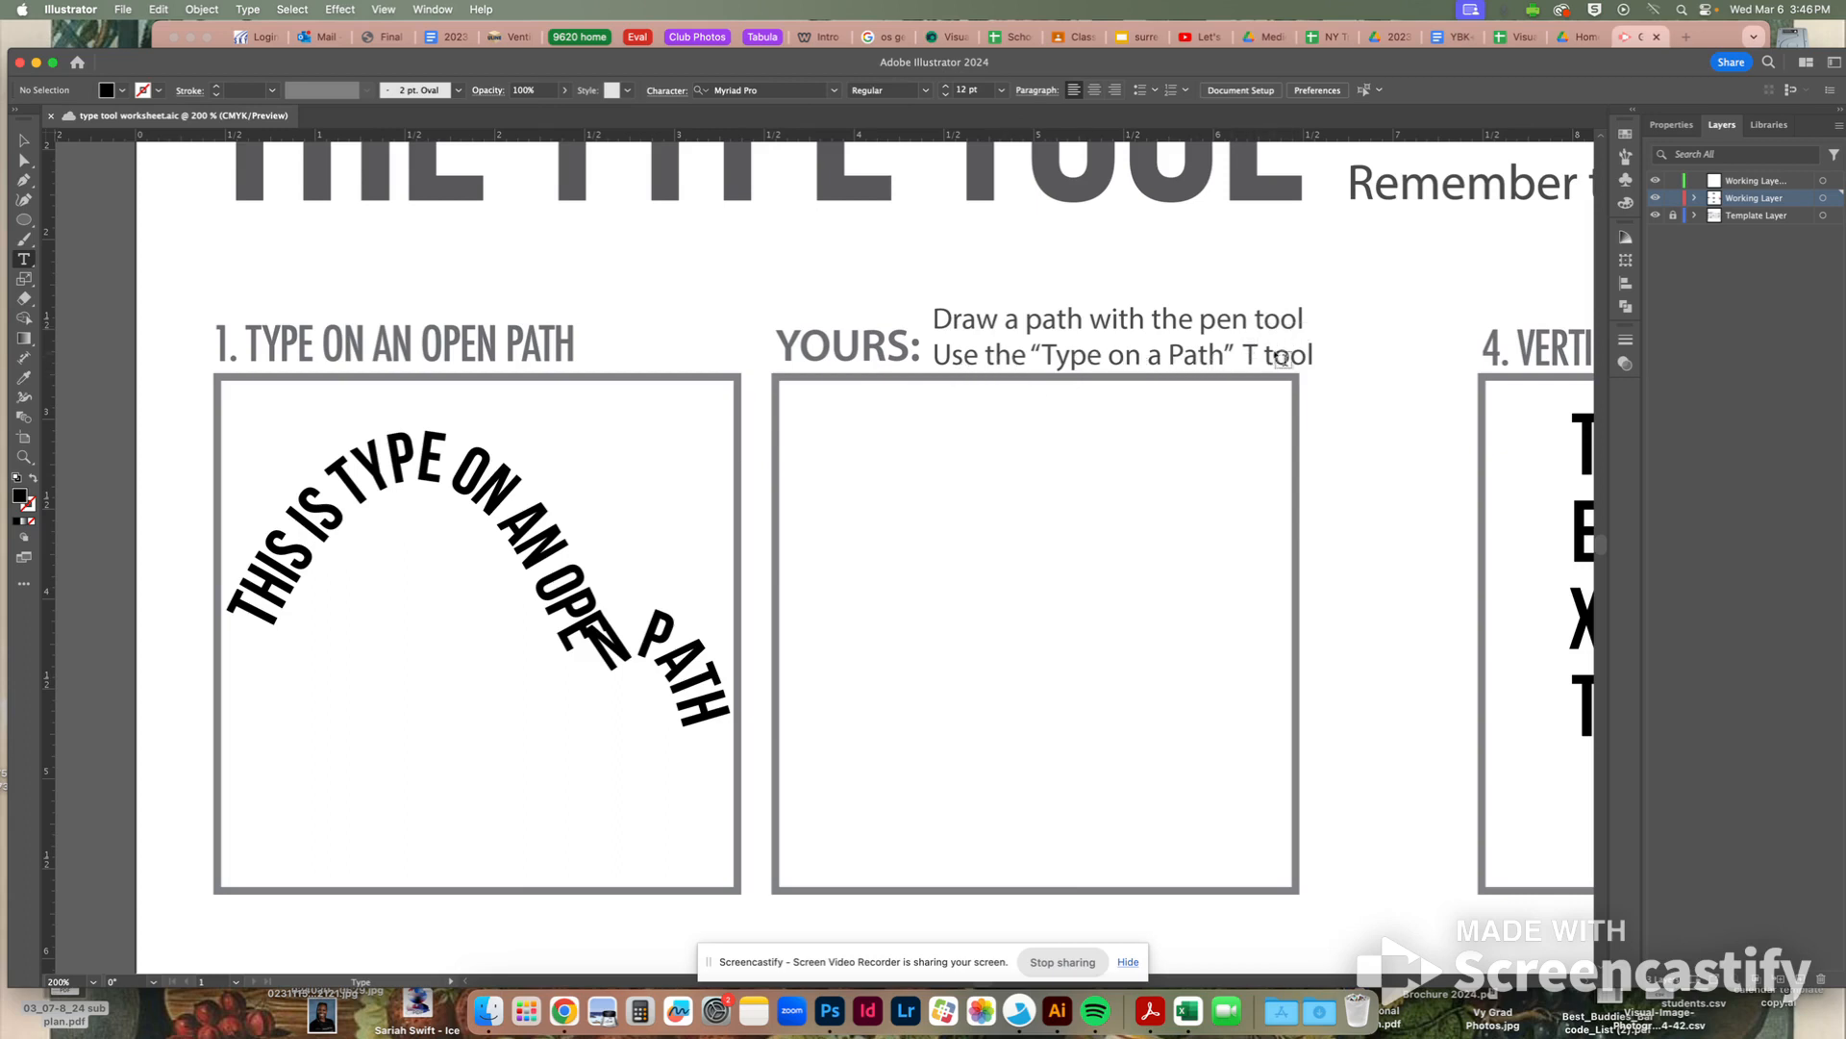
# Draw an open S-shaped Pen path in the empty box of exercise 1 and swap its fill and stroke to leave only an outline
pyautogui.click(24, 182)
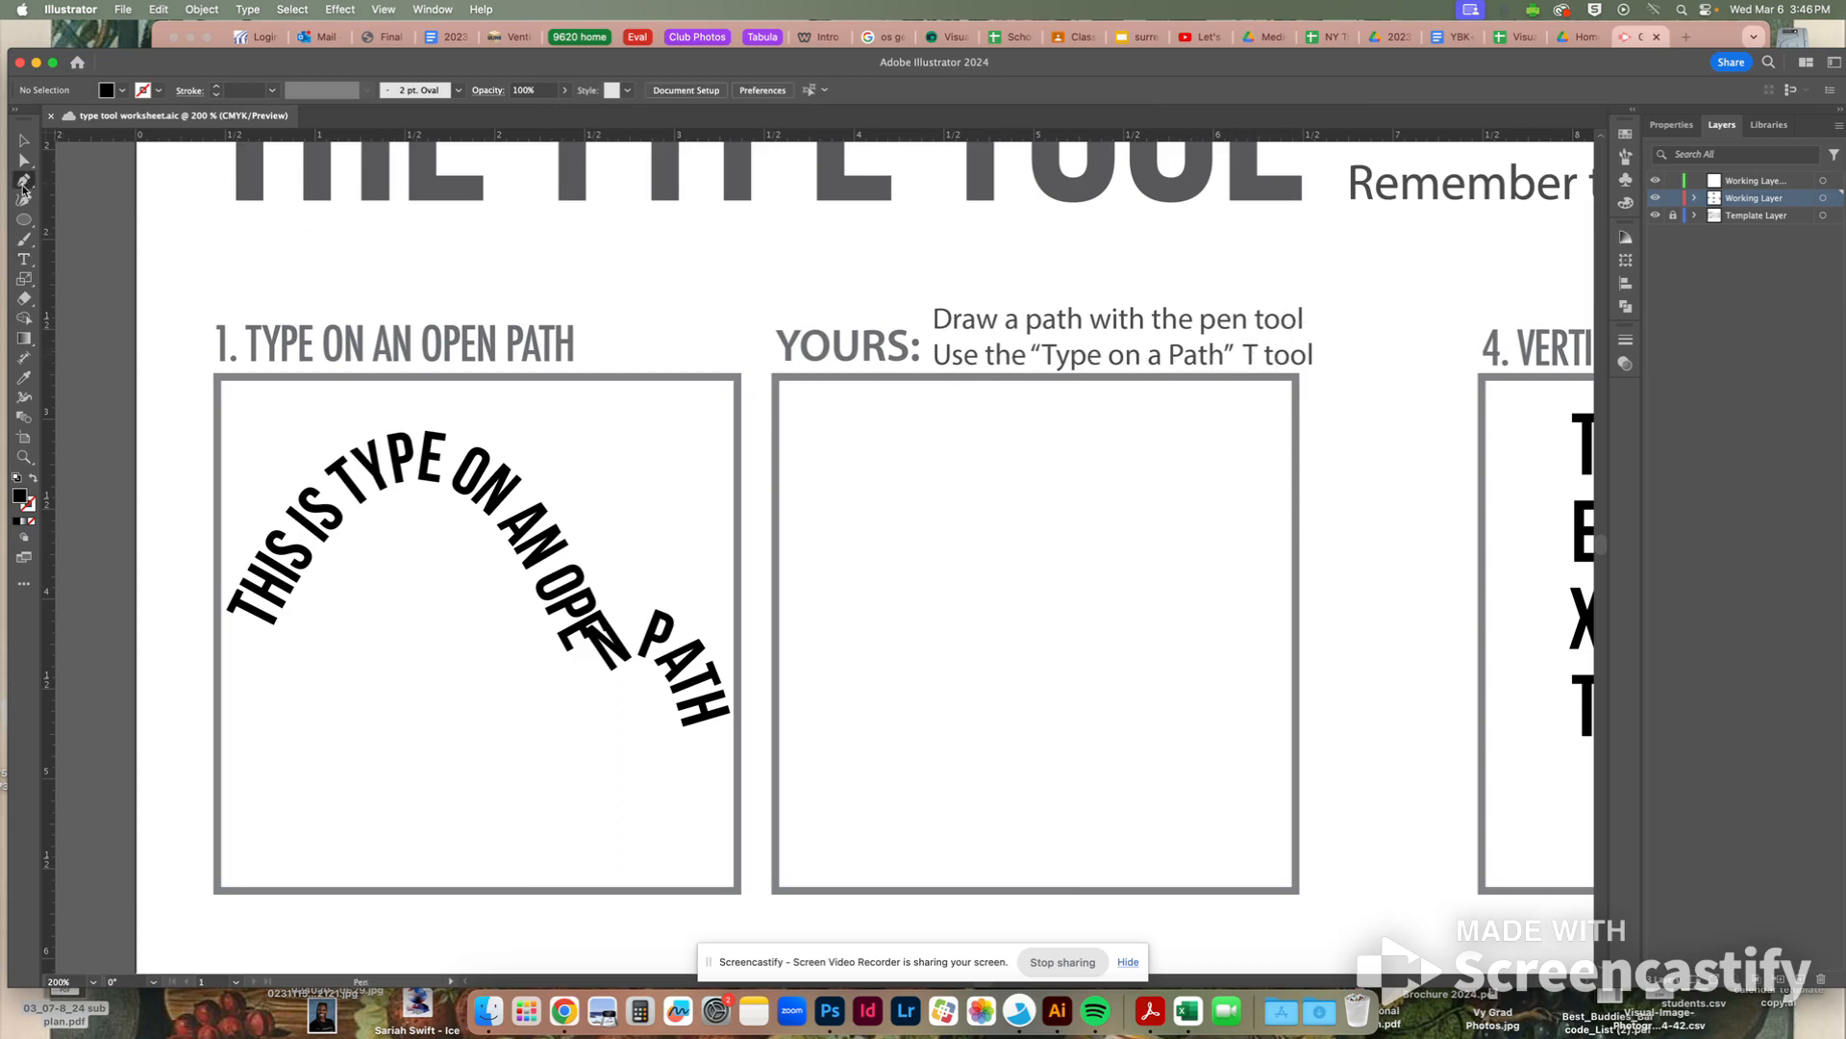
pyautogui.click(816, 676)
pyautogui.moveTo(921, 512); pyautogui.dragTo(1028, 511)
pyautogui.moveTo(1192, 719); pyautogui.dragTo(1306, 601)
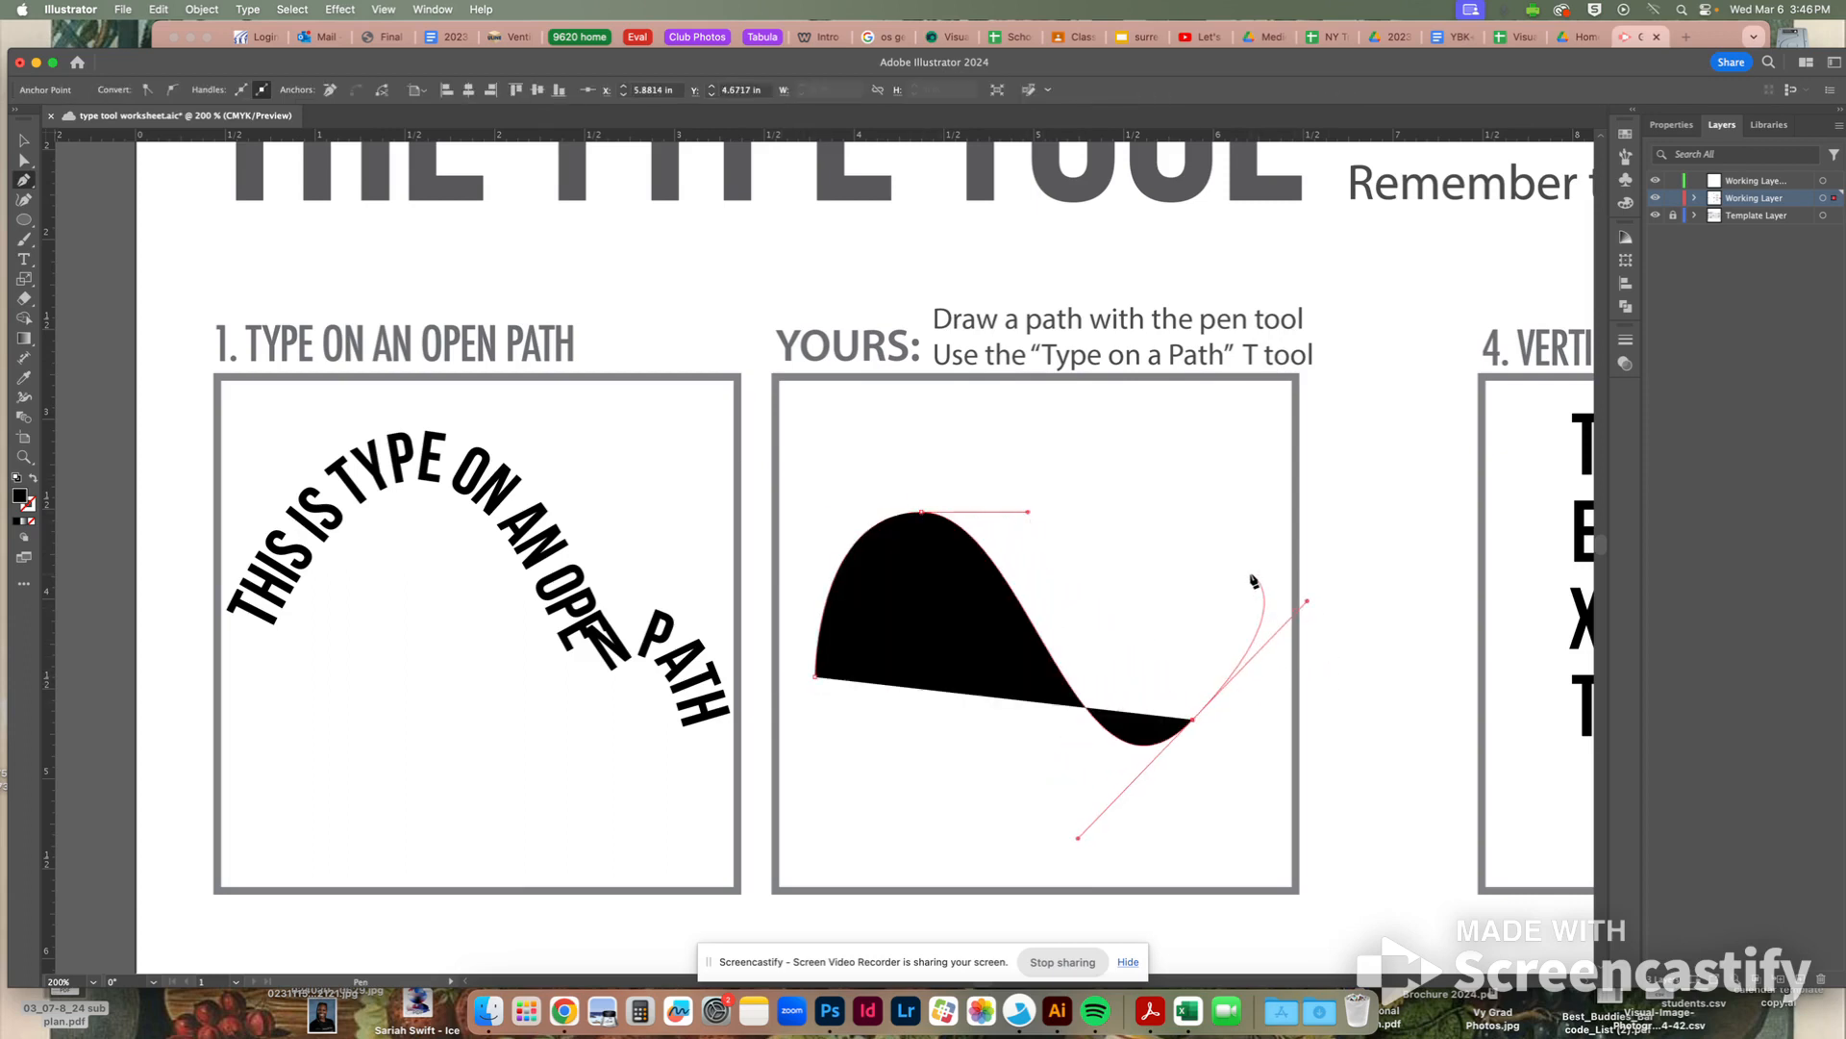
pyautogui.press('Escape')
pyautogui.click(32, 479)
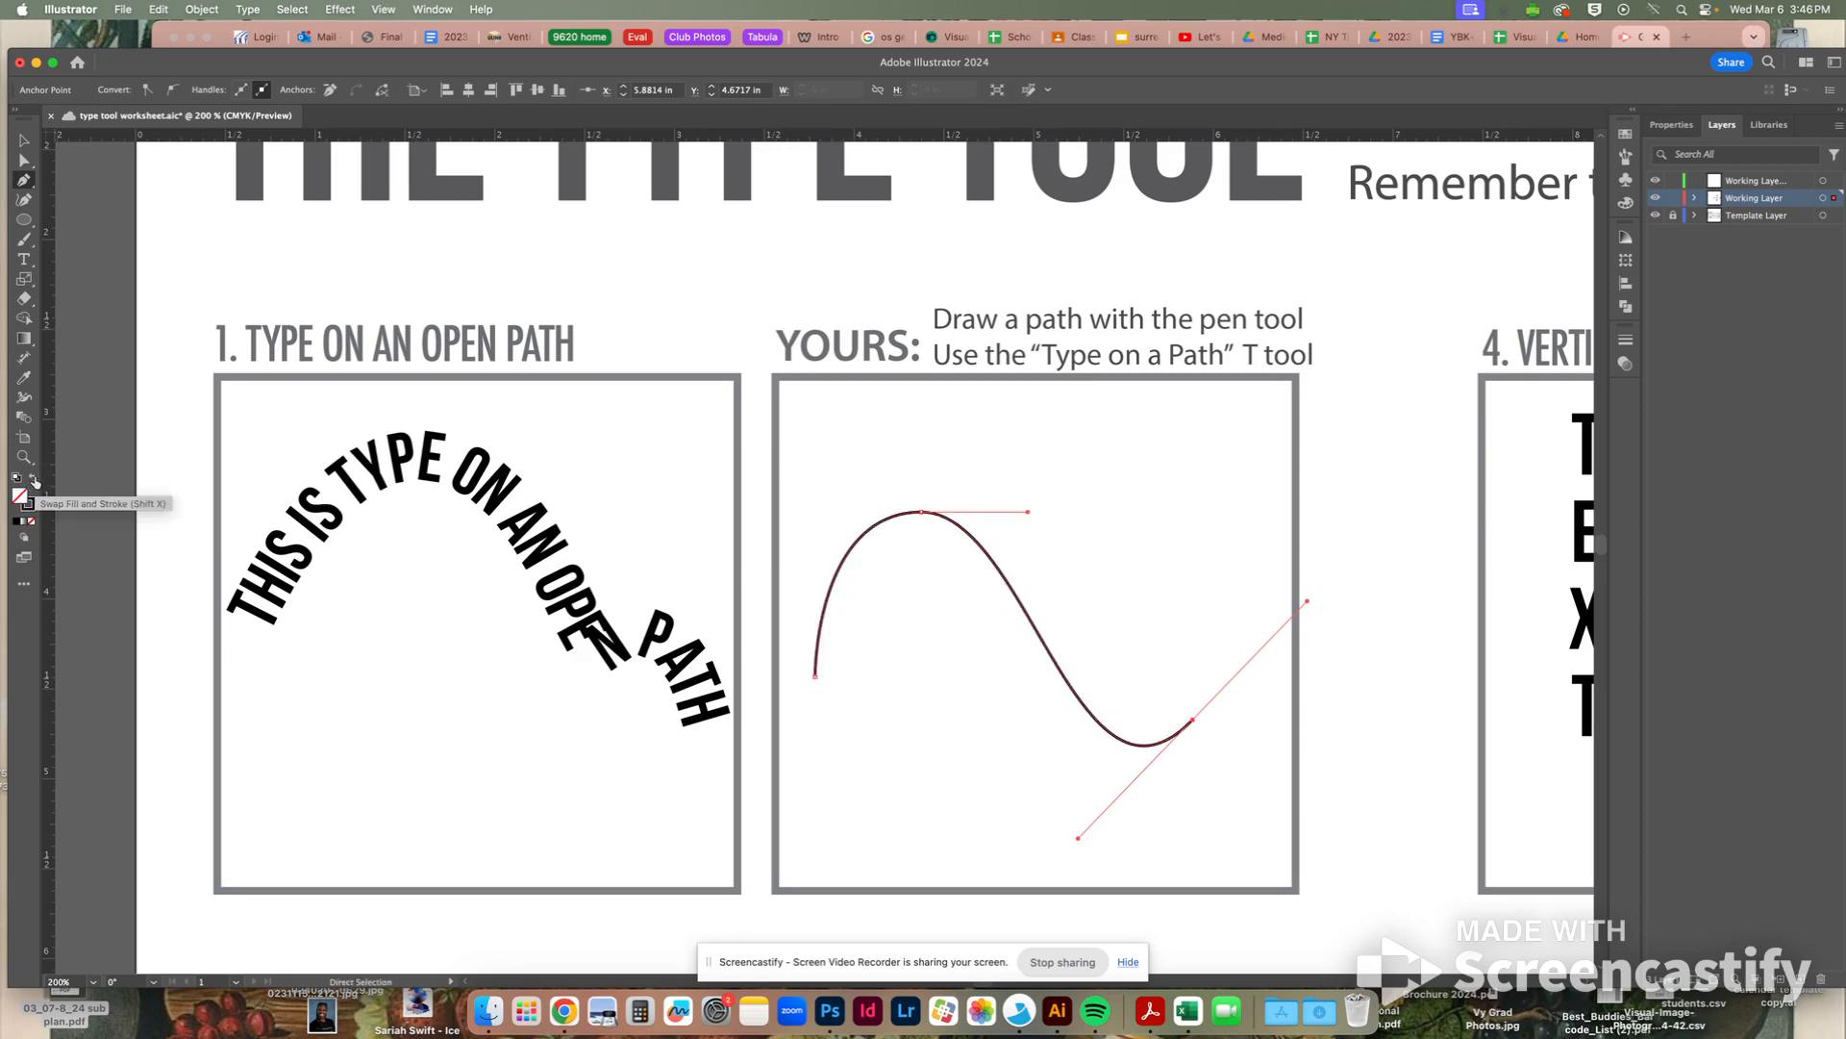
pyautogui.click(34, 482)
pyautogui.click(35, 482)
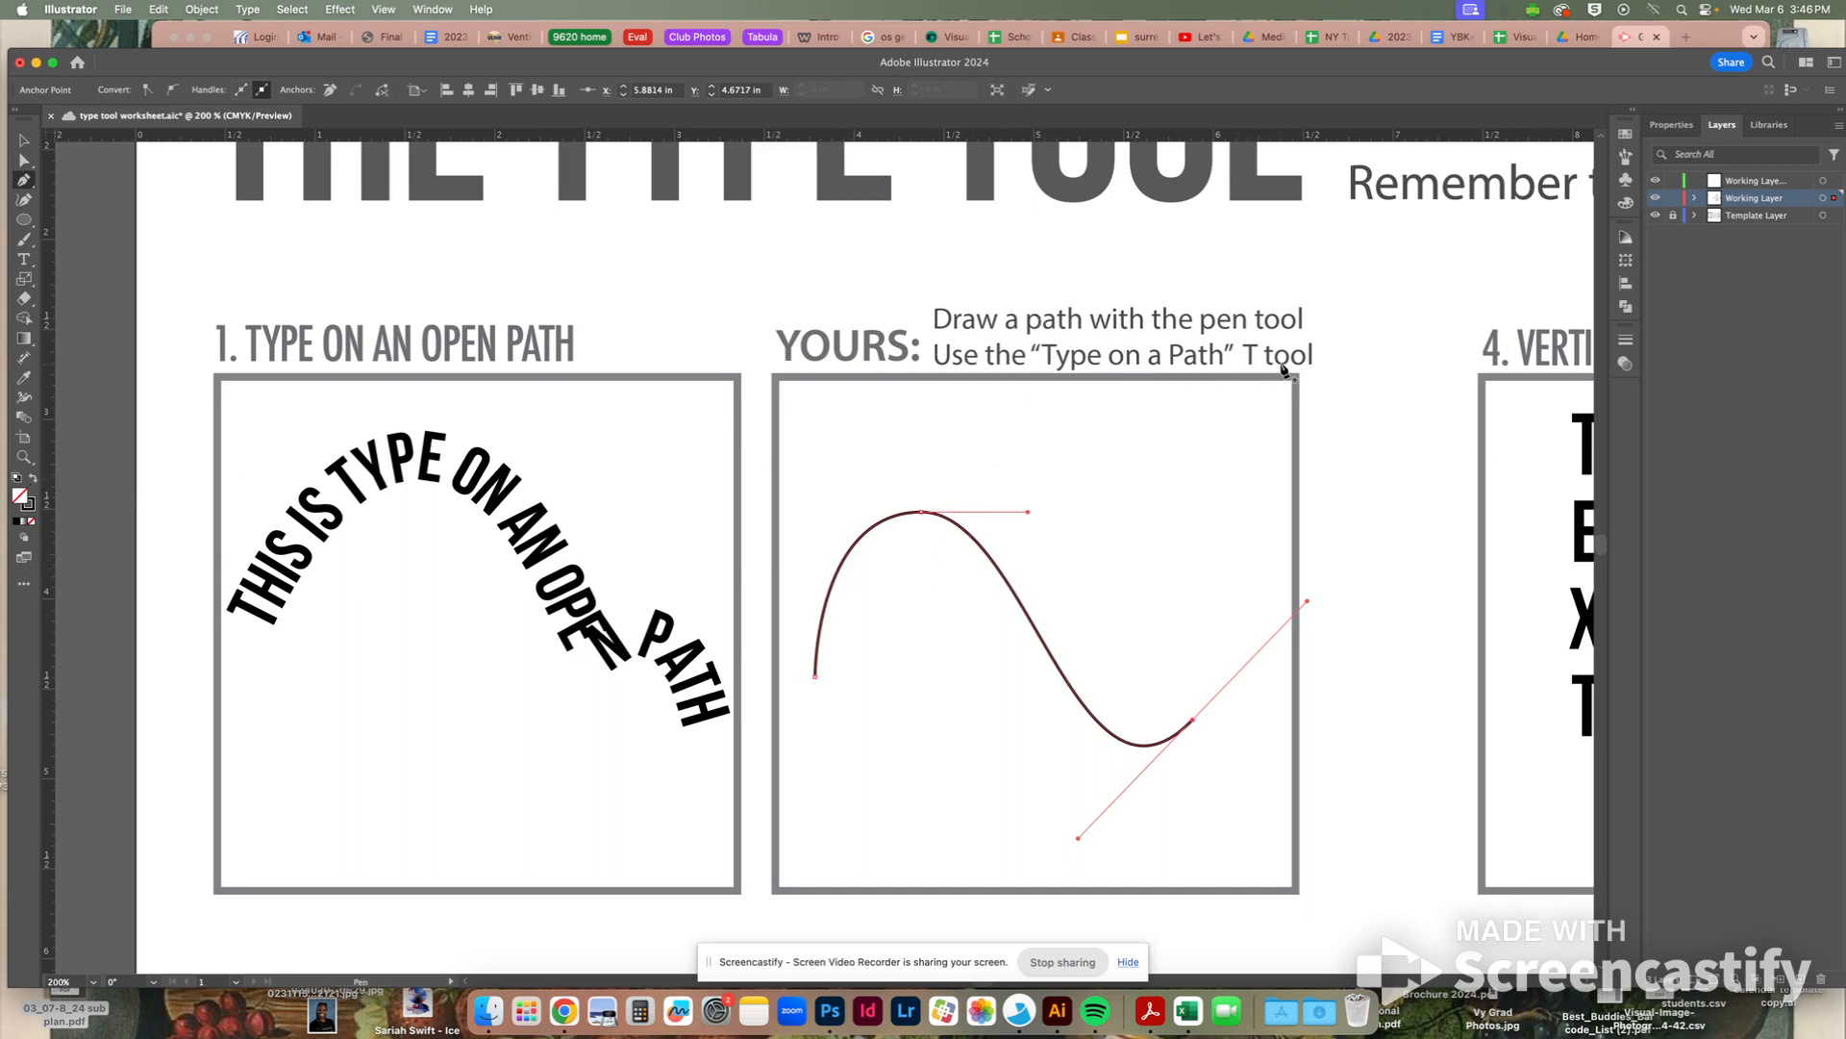
# Add the text "gerwiihgarwgharw'ighera'oihrwao'igh" along the open S-curve with the Type on a Path tool
pyautogui.click(25, 260)
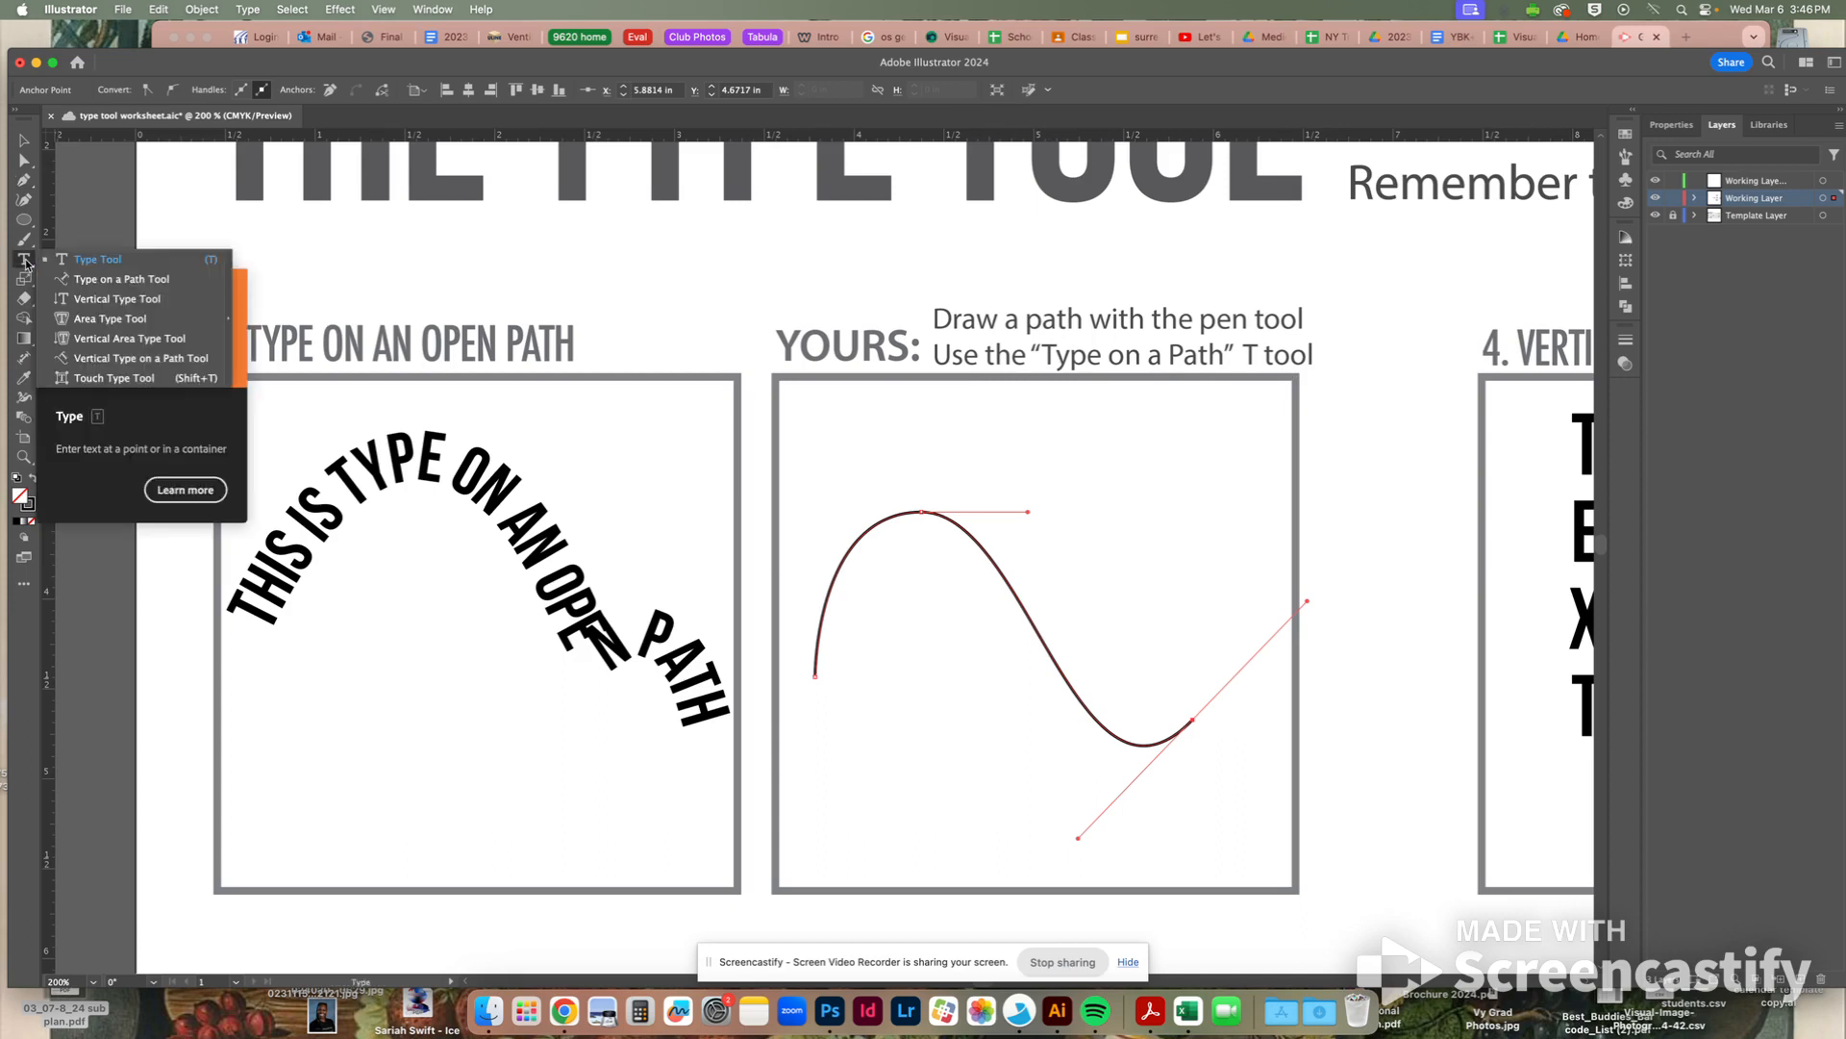
pyautogui.click(97, 287)
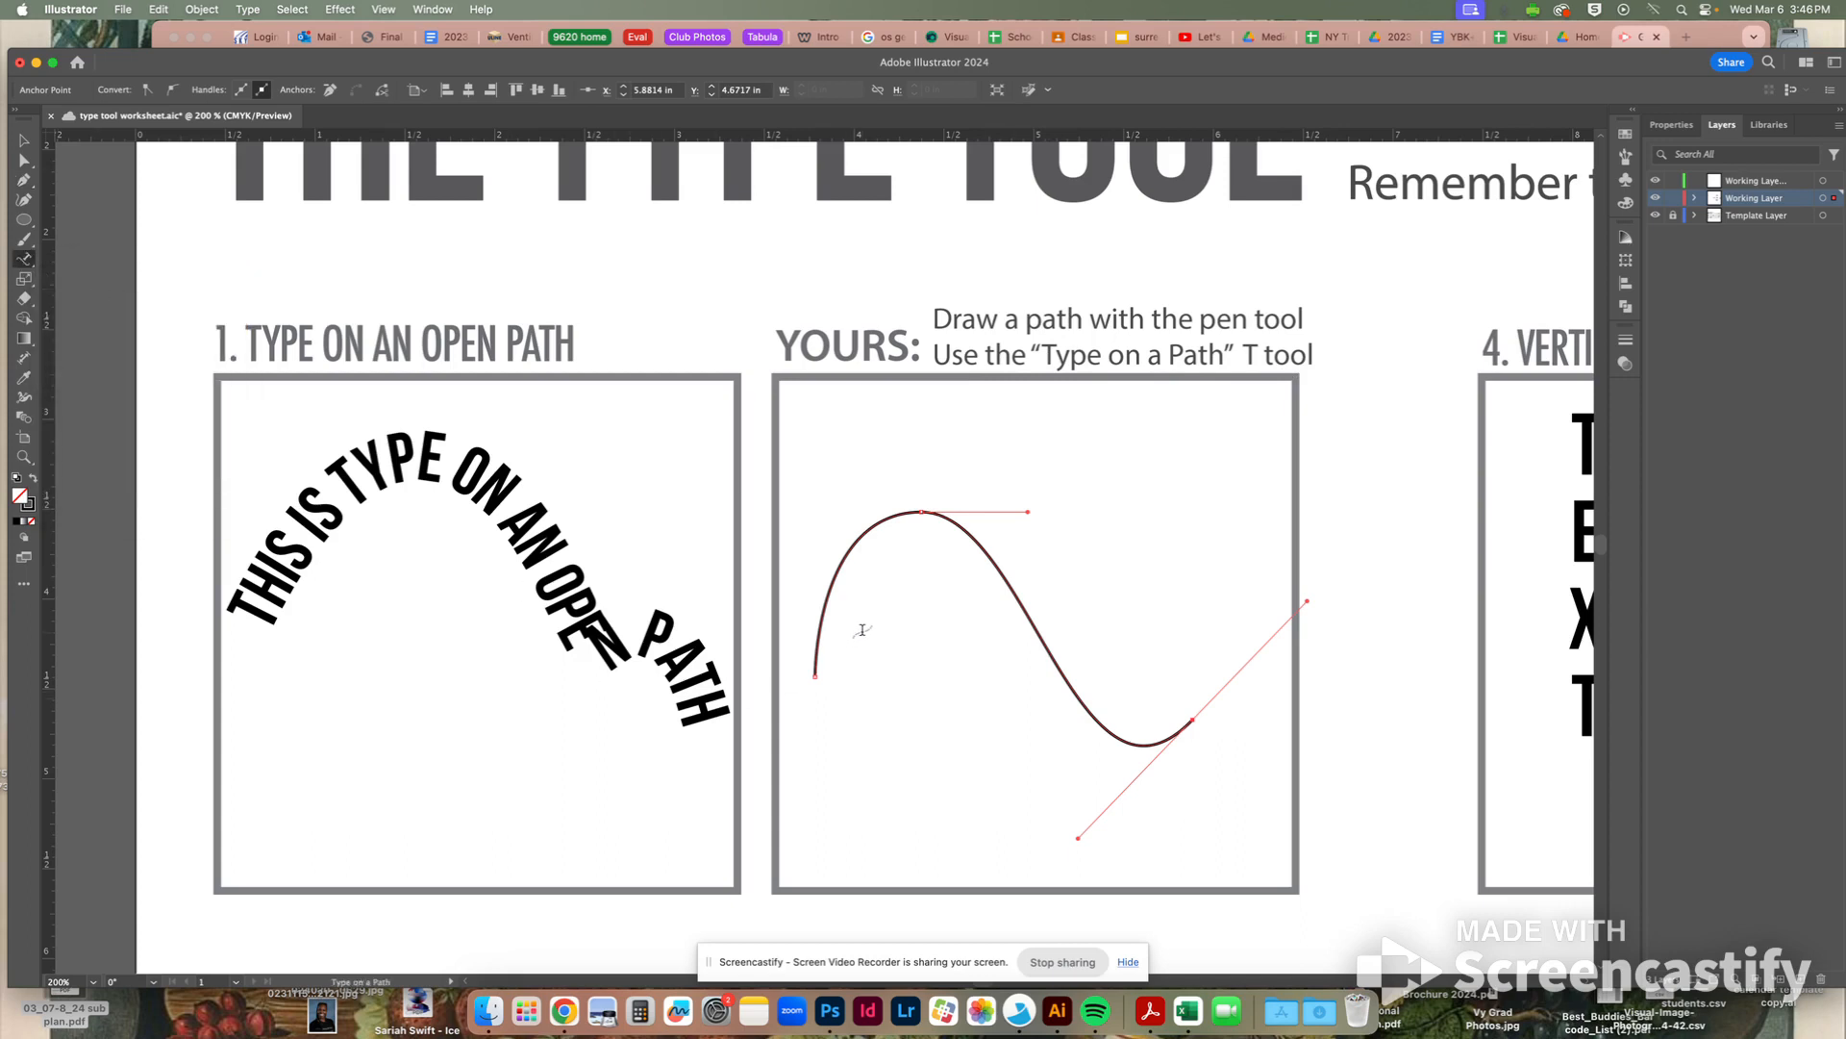
pyautogui.click(817, 644)
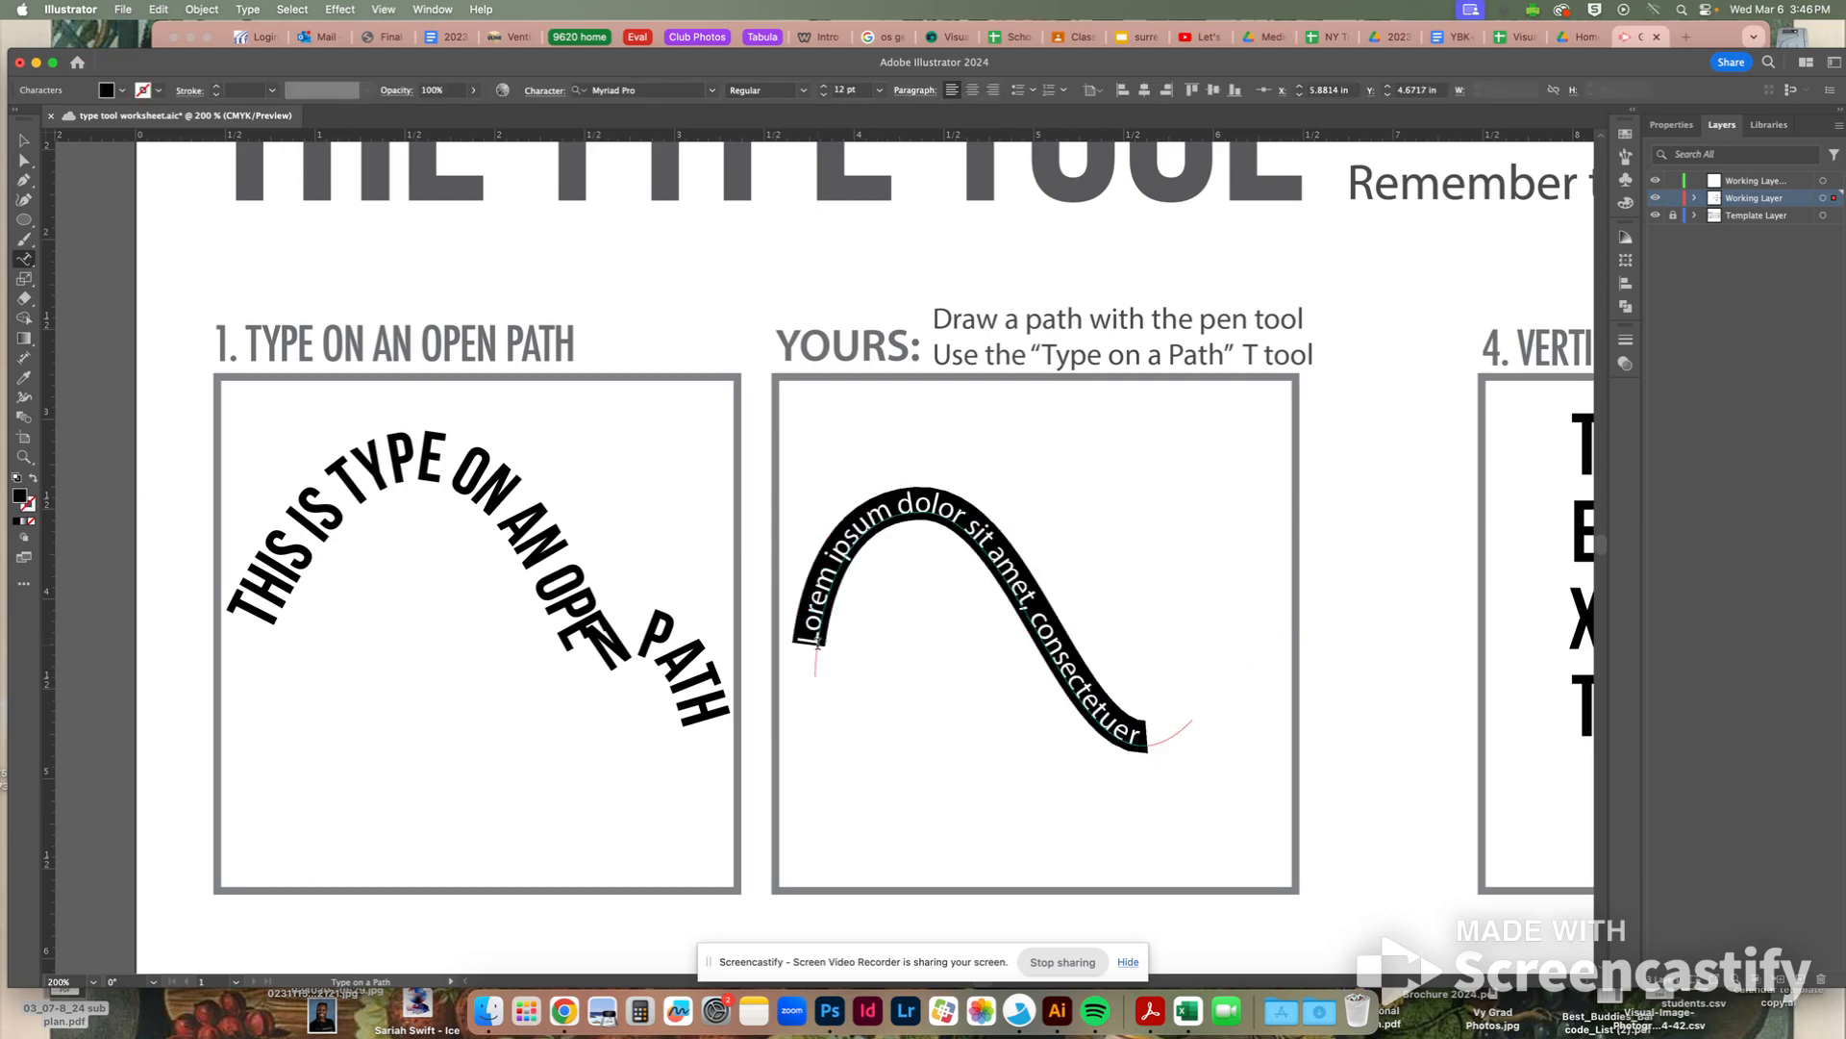
pyautogui.write("gerwiihgarwgharw'ighera'oihrwao'igh")
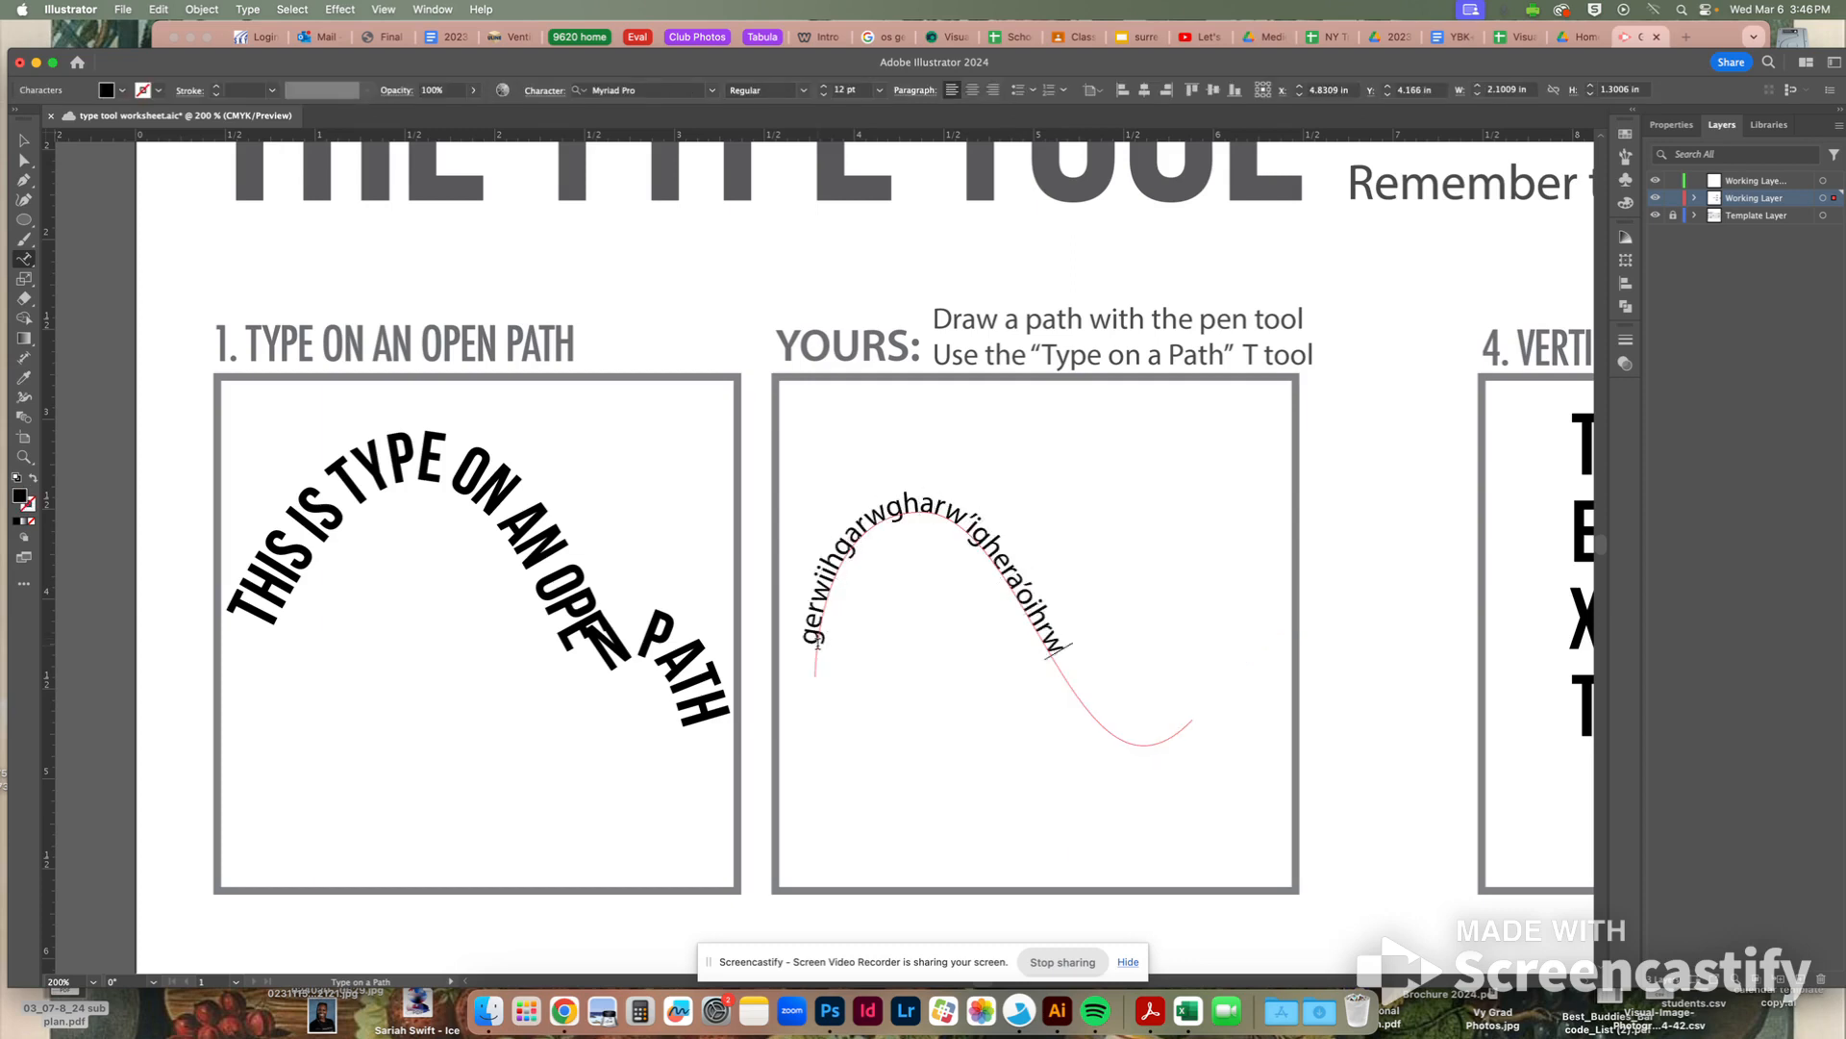
pyautogui.click(787, 790)
pyautogui.click(1098, 558)
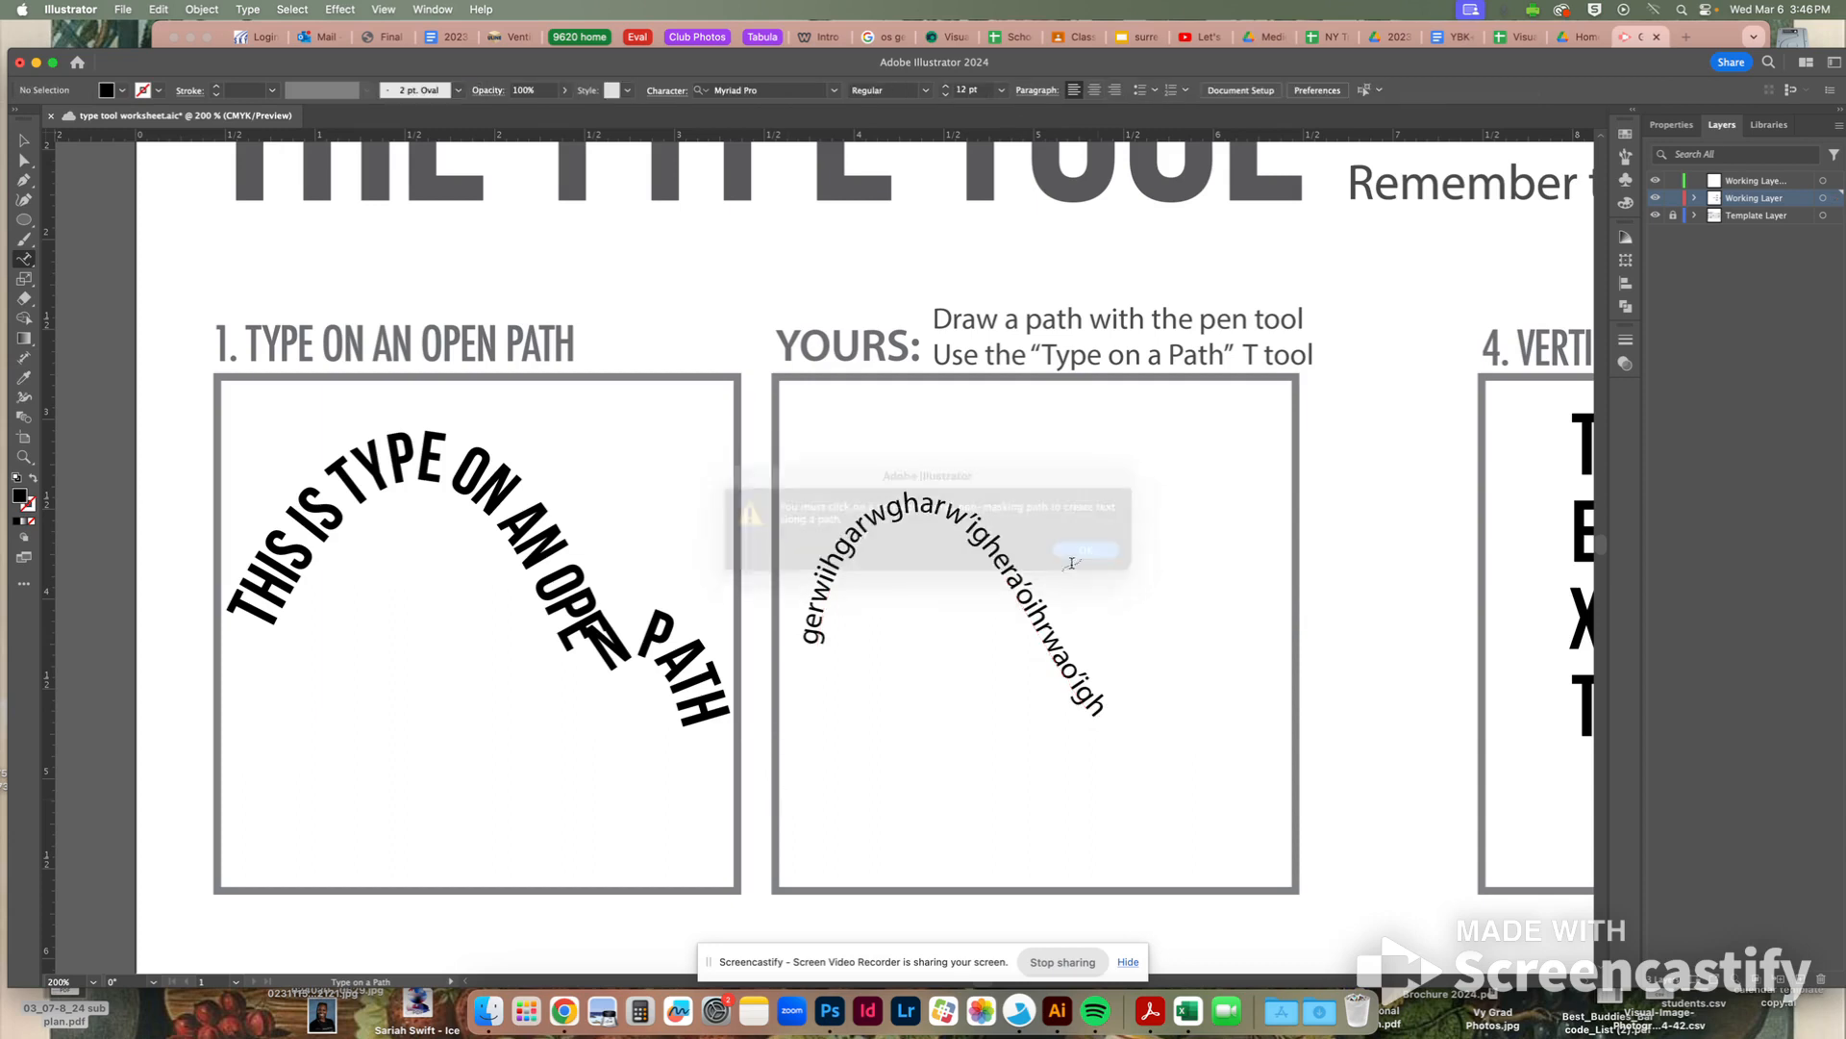
# Draw a circle about 1.85 in across in the empty box of exercise 2 and swap its fill and stroke
pyautogui.moveTo(561, 717); pyautogui.dragTo(612, 499)
pyautogui.scroll(-10, 611, 499)
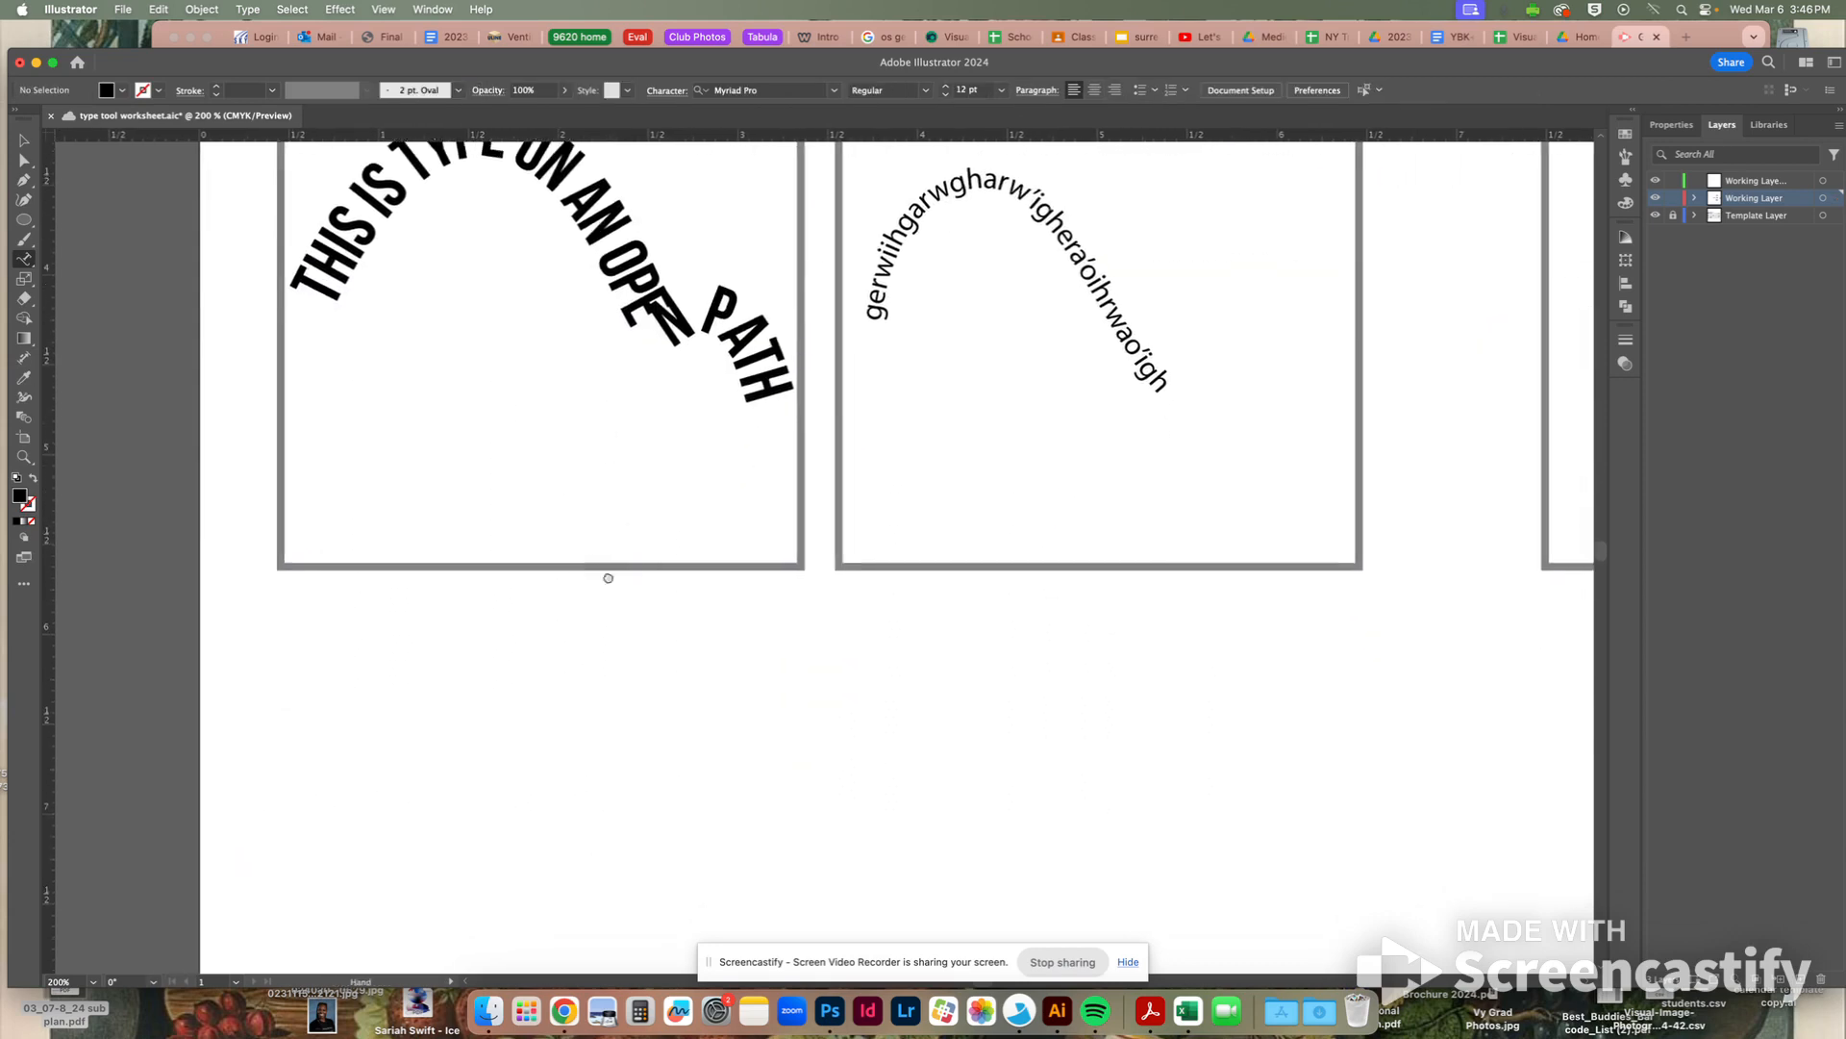
pyautogui.moveTo(584, 577); pyautogui.dragTo(590, 390)
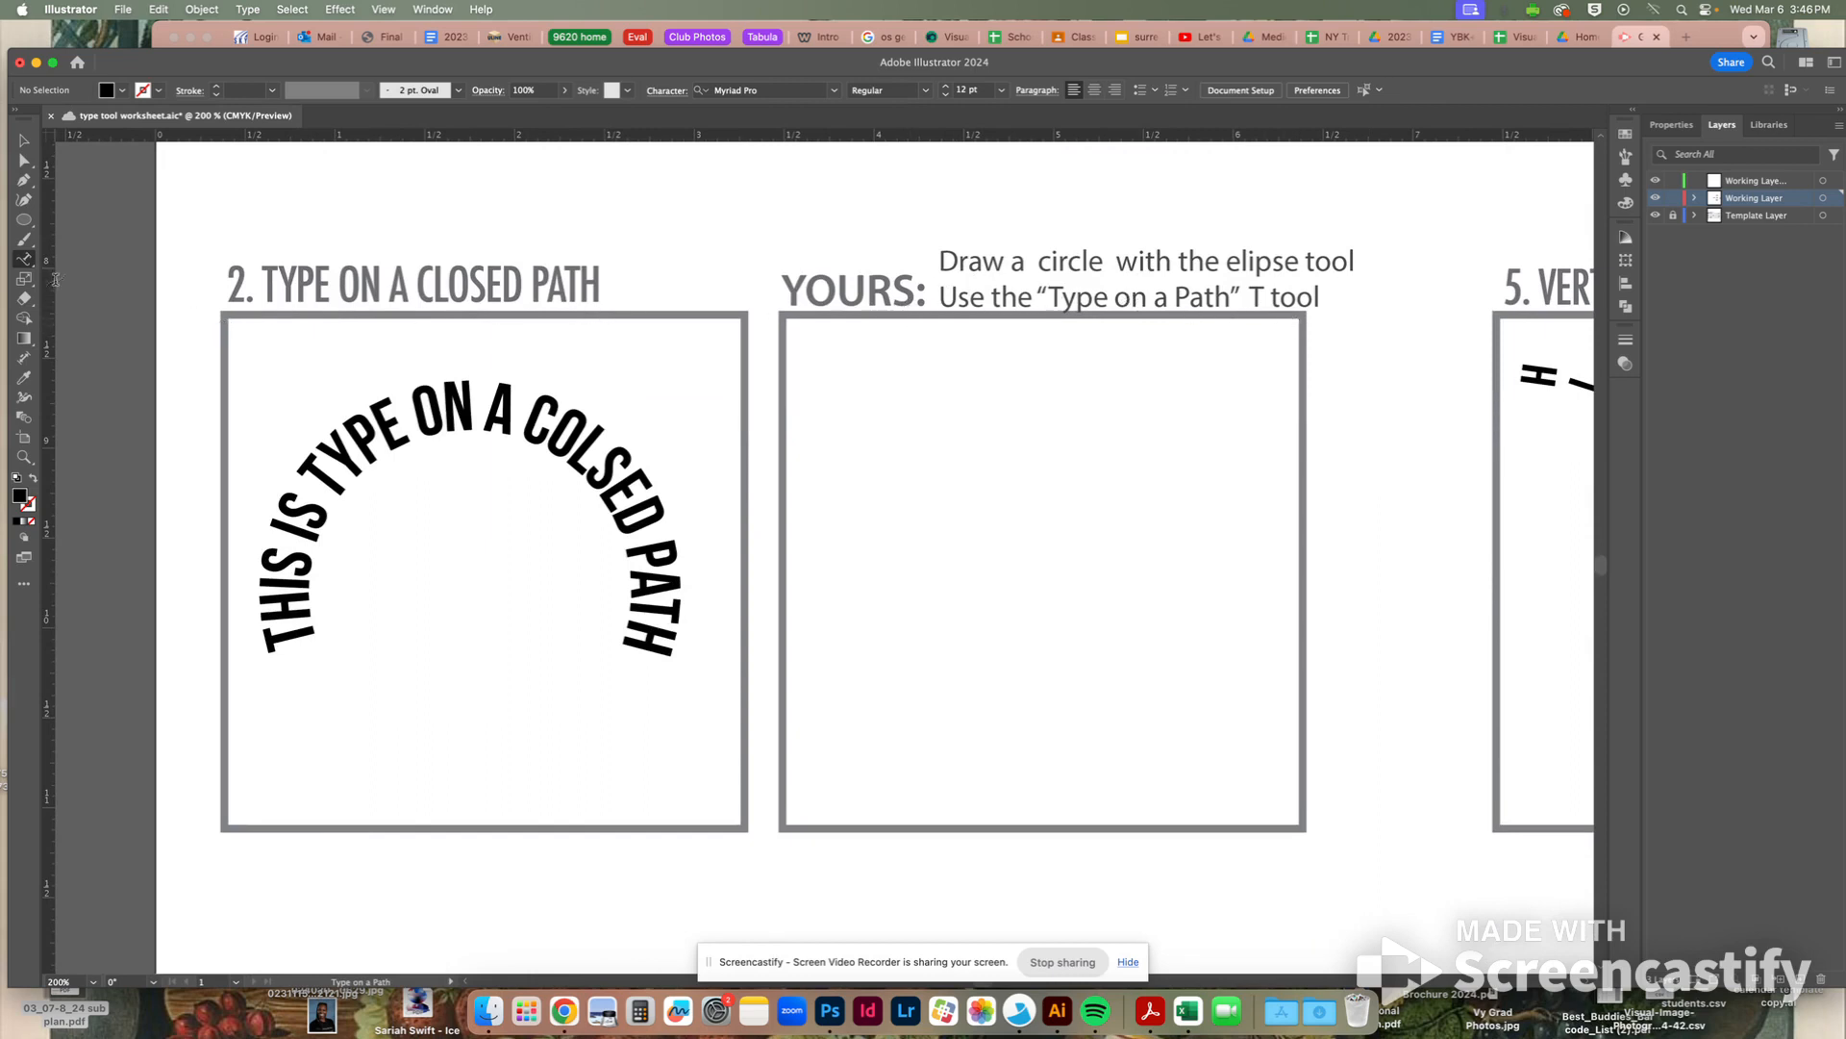
pyautogui.click(25, 220)
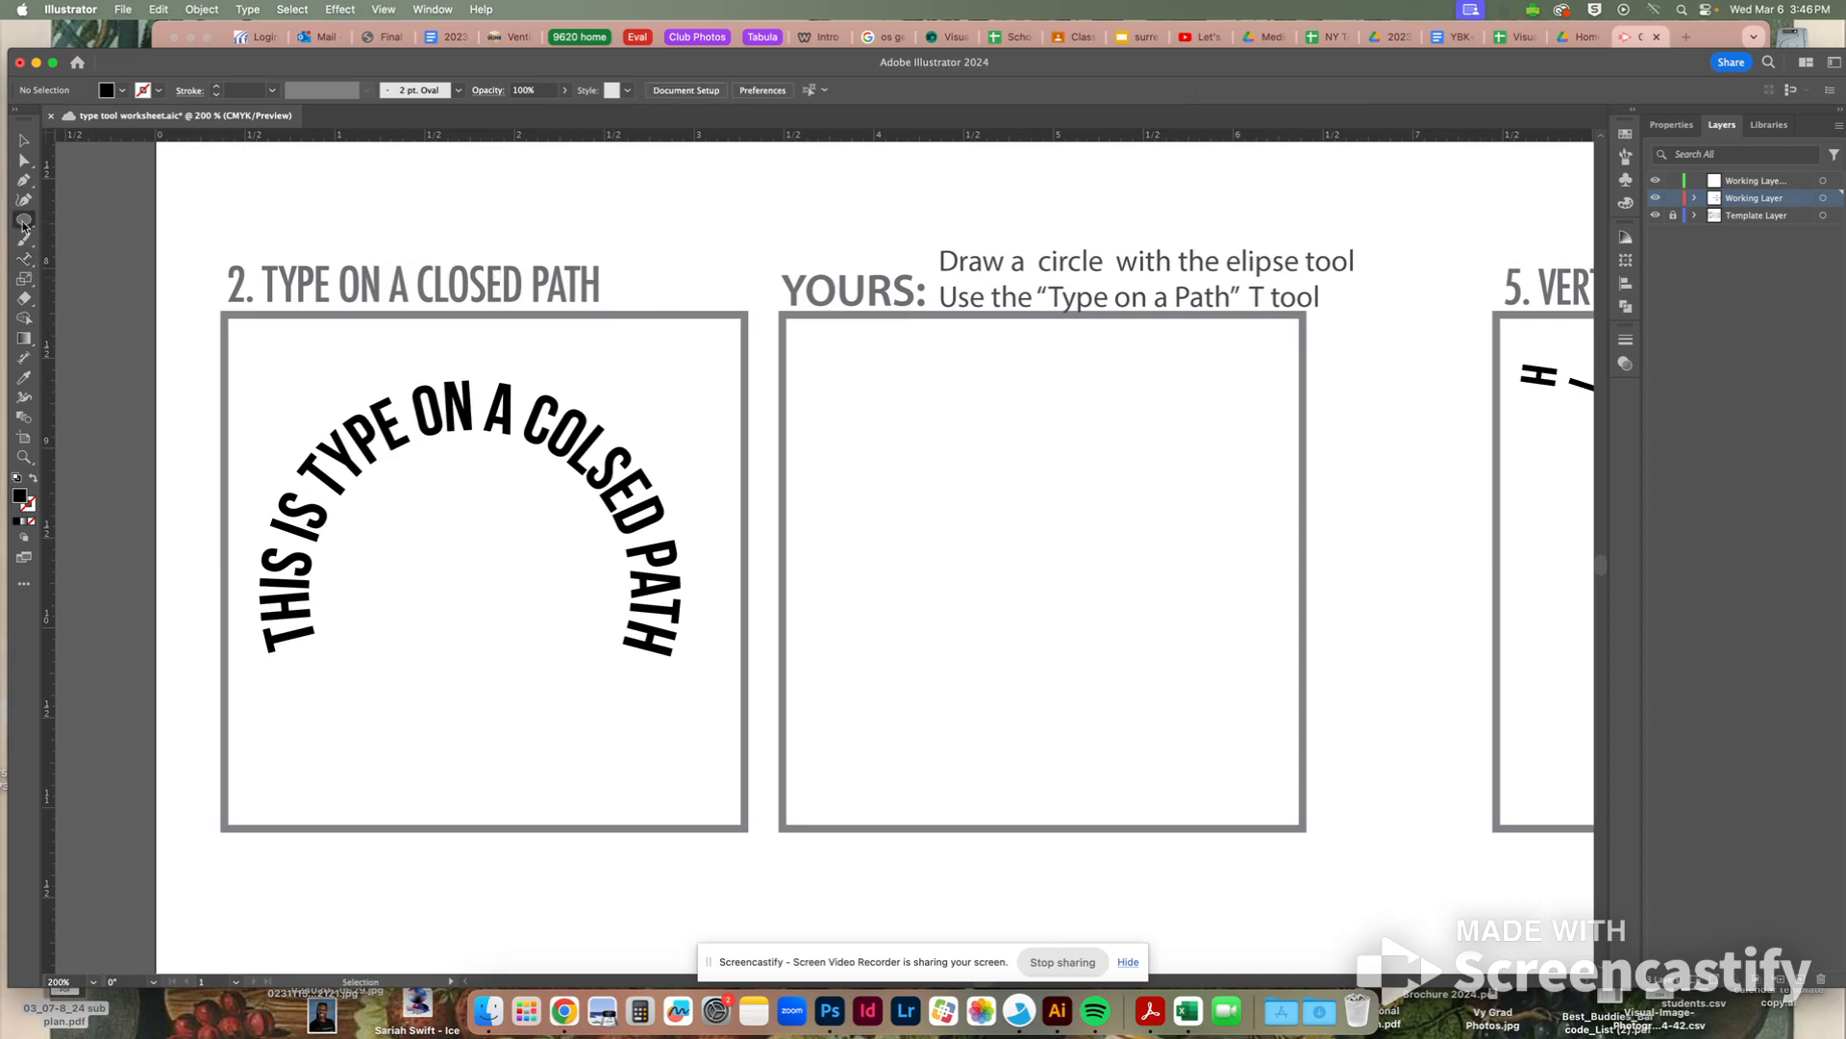
pyautogui.moveTo(24, 220); pyautogui.dragTo(104, 248)
pyautogui.moveTo(875, 400); pyautogui.dragTo(1203, 732)
pyautogui.hscroll(3, 144, 539)
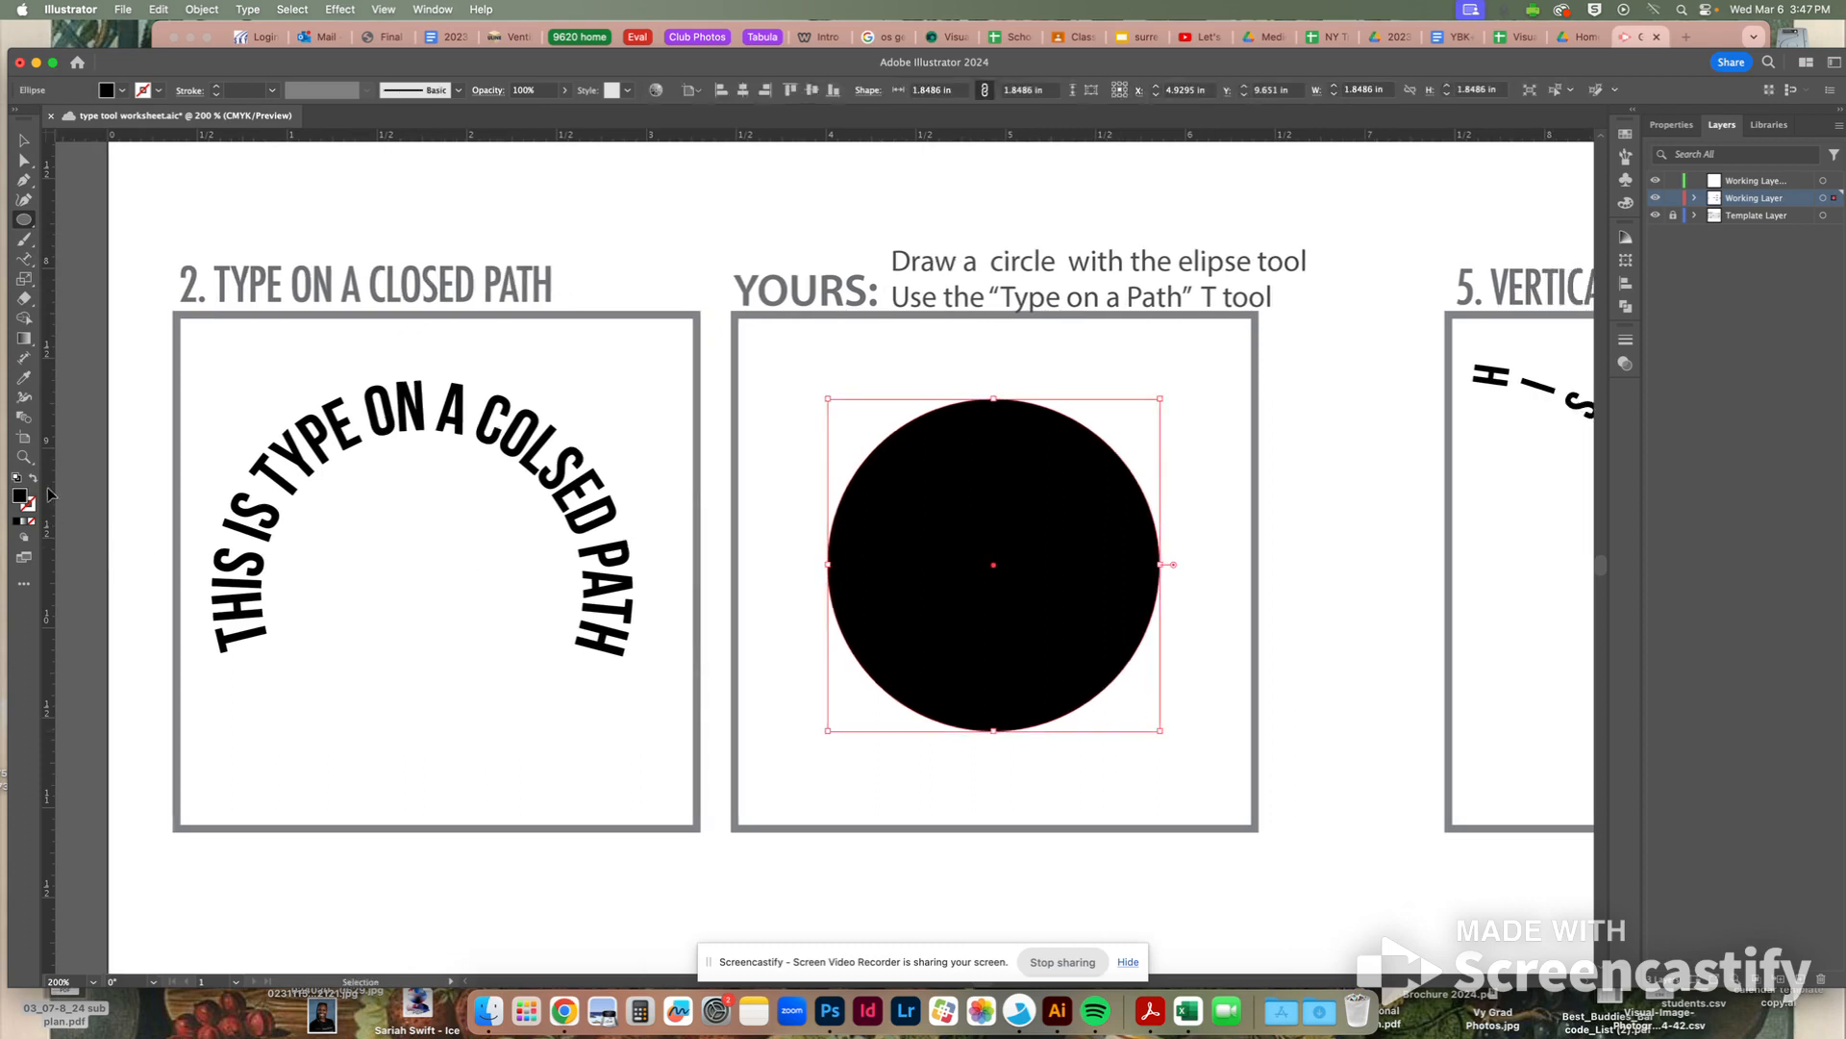
pyautogui.click(33, 480)
pyautogui.hscroll(2, 179, 471)
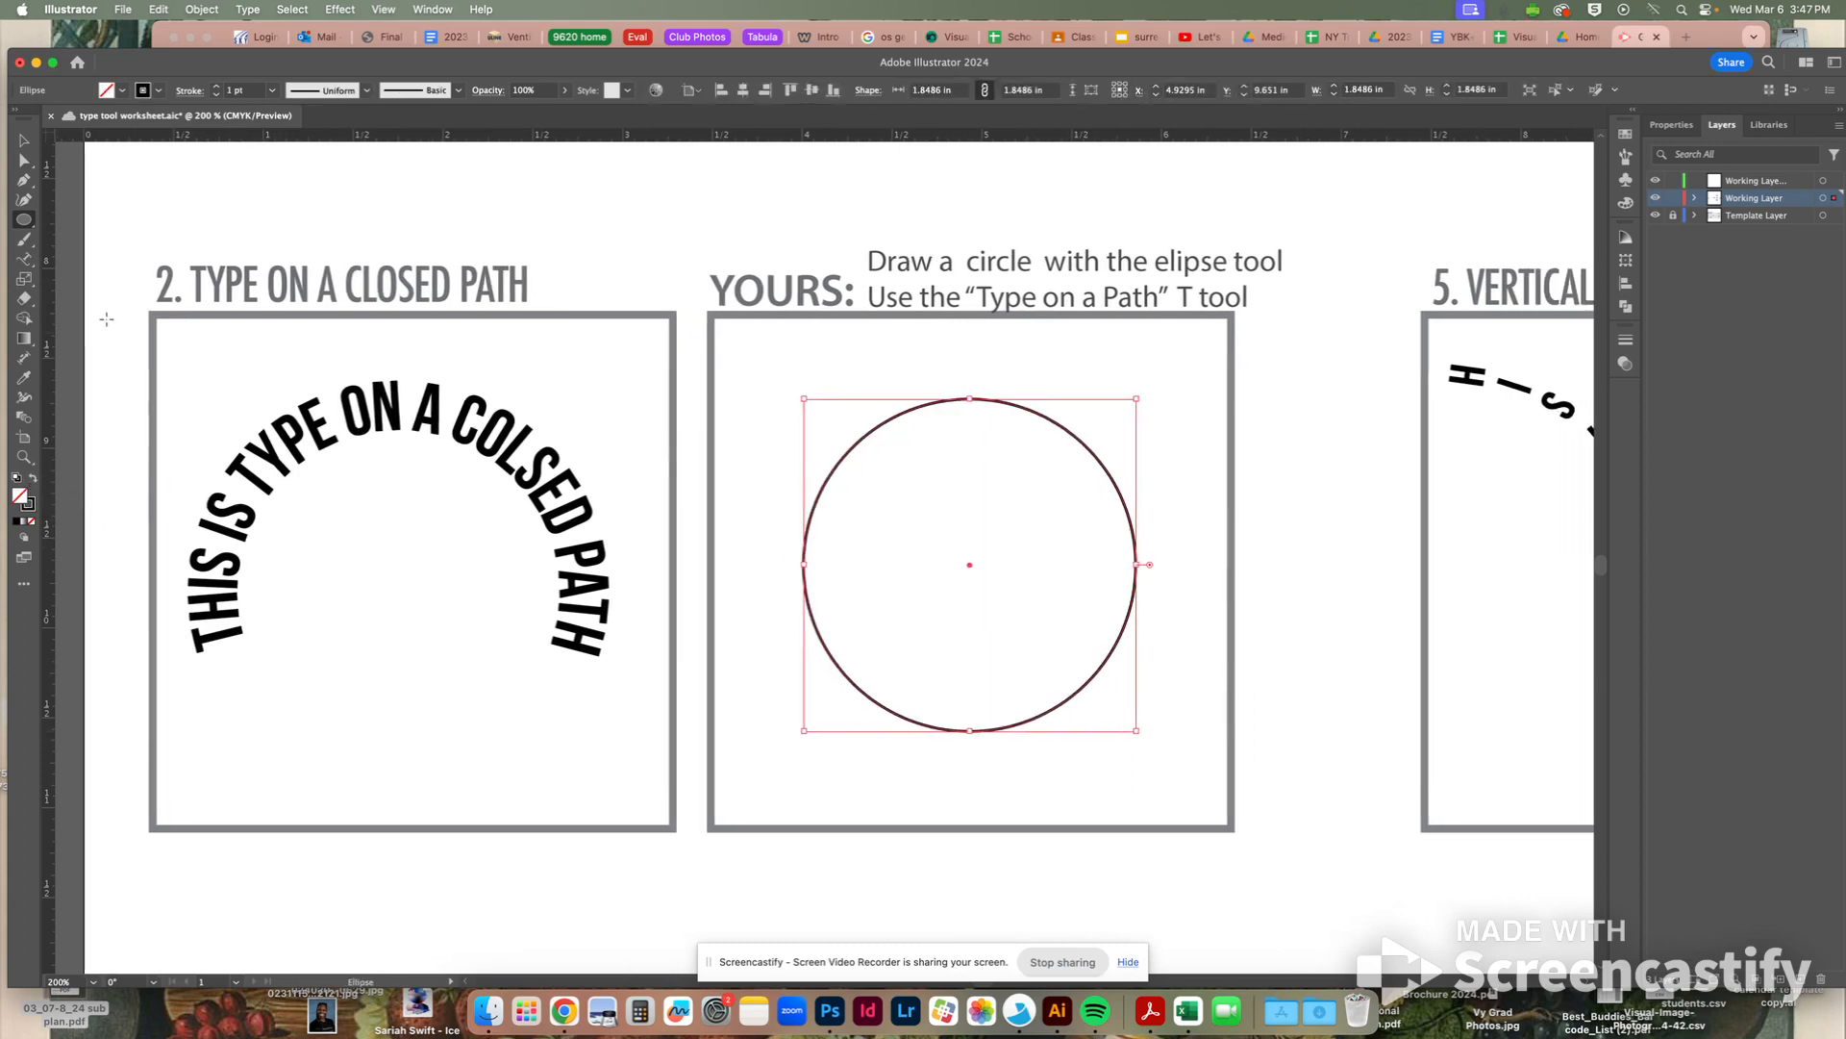
# Place the text "f;e2lhj'i4ut24ht'342ijy2'pigjr2'pigjr2u'pih" around the exercise 2 circle with the Type on a Path tool, starting on its left side
pyautogui.click(23, 261)
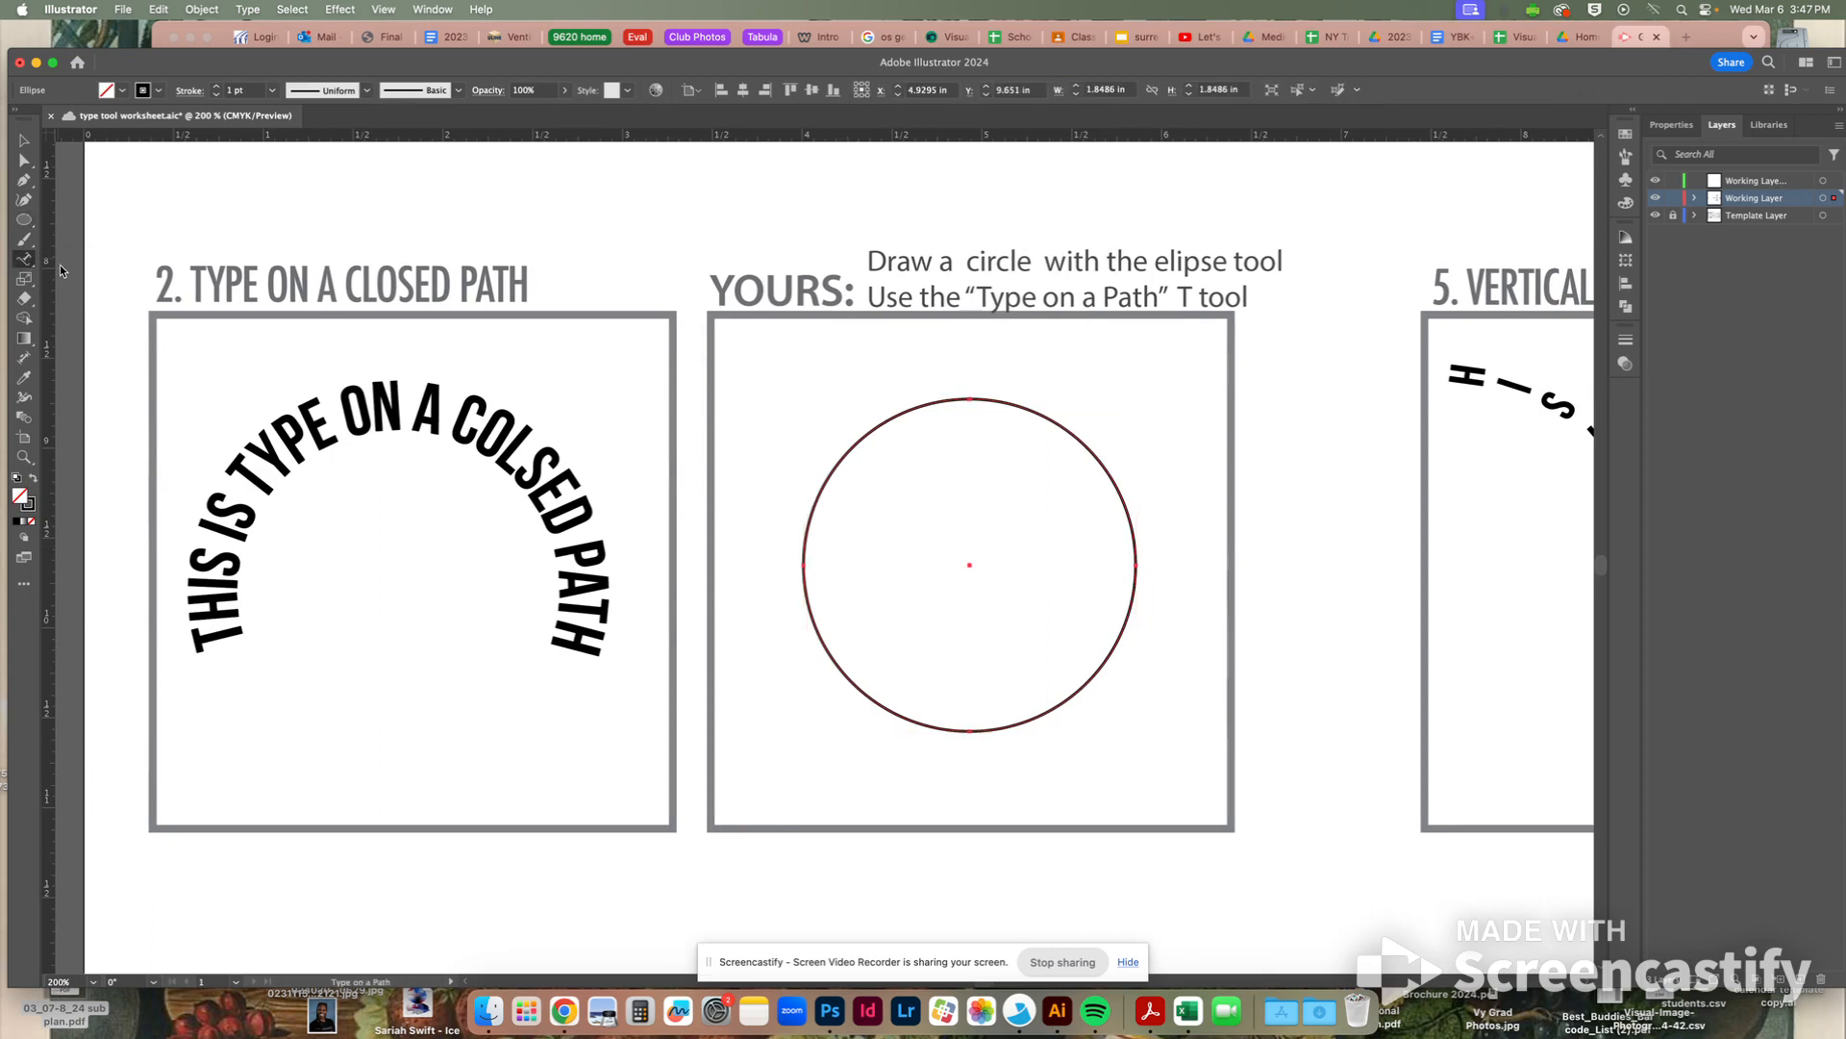
pyautogui.moveTo(26, 265); pyautogui.dragTo(91, 282)
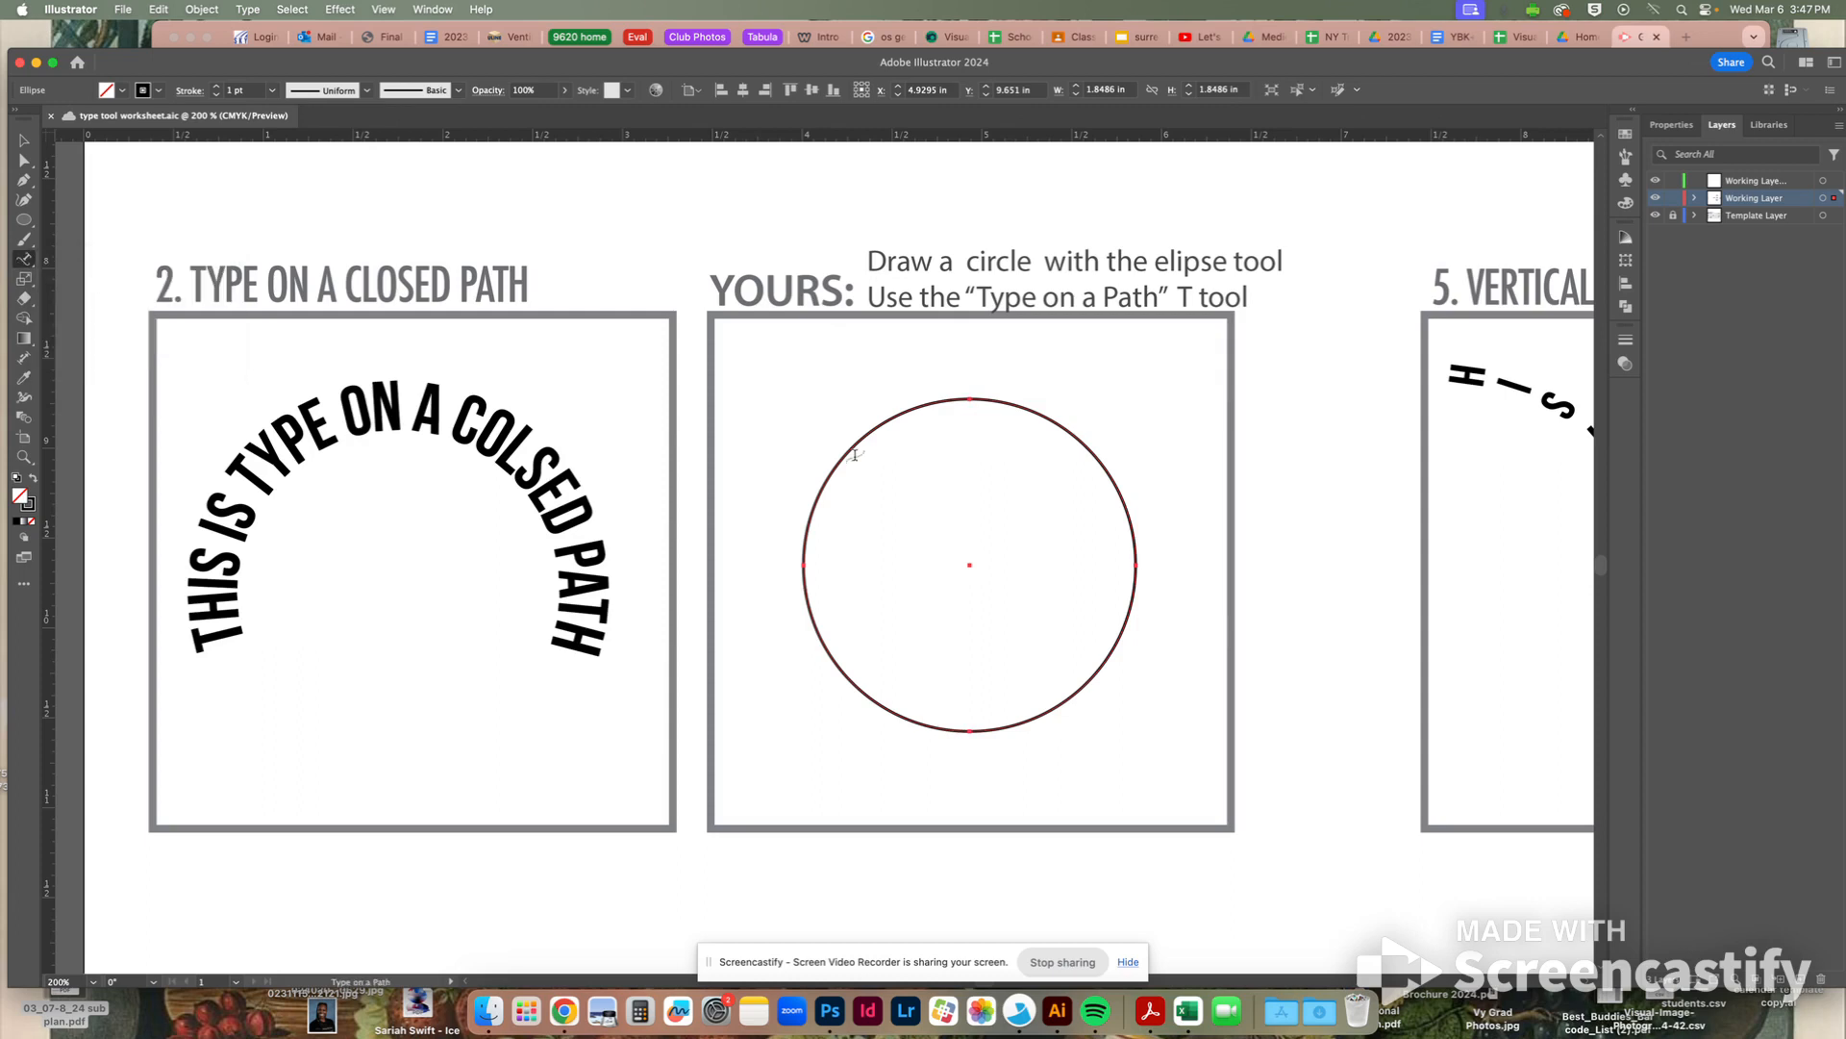
pyautogui.click(803, 547)
pyautogui.write("f;e2lhj'i4ut24ht'342ijy2'pigjr2'pigjr2u'pih")
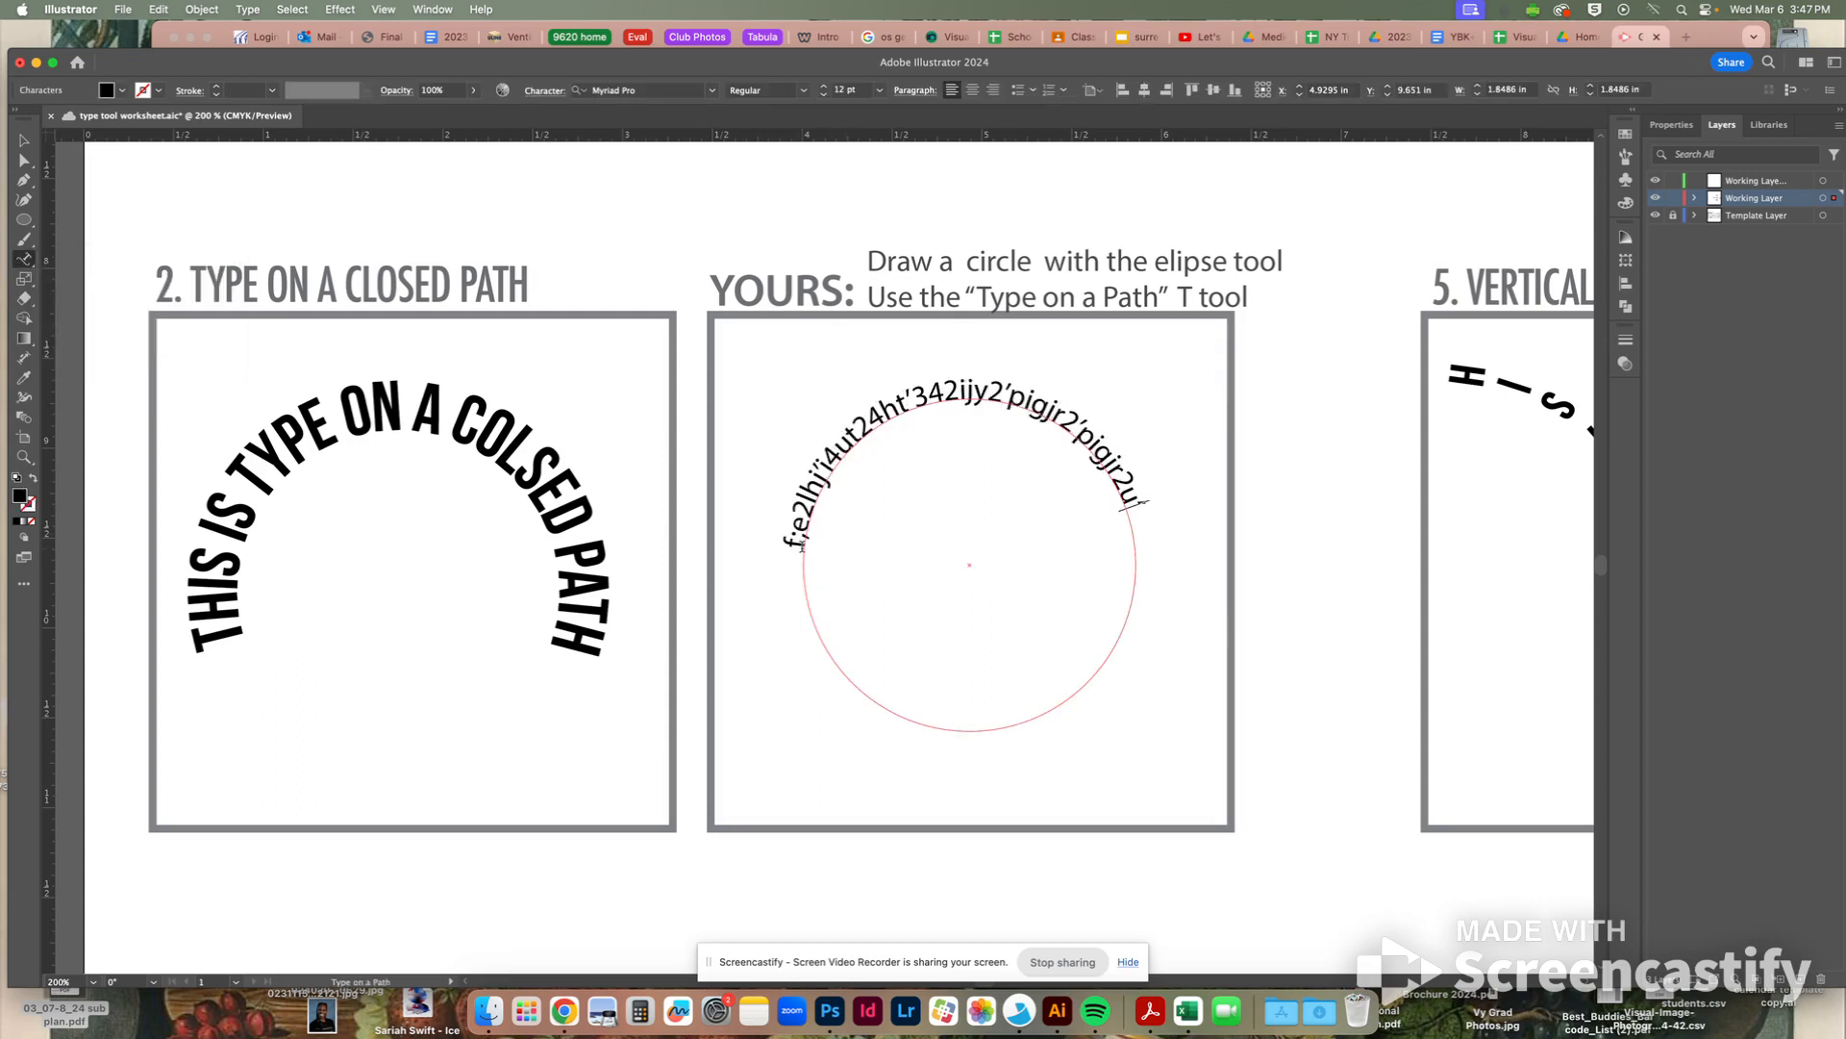
# Draw a circle about 1.78 in across in the empty box of exercise 3 and swap its fill and stroke
pyautogui.scroll(-15, 803, 546)
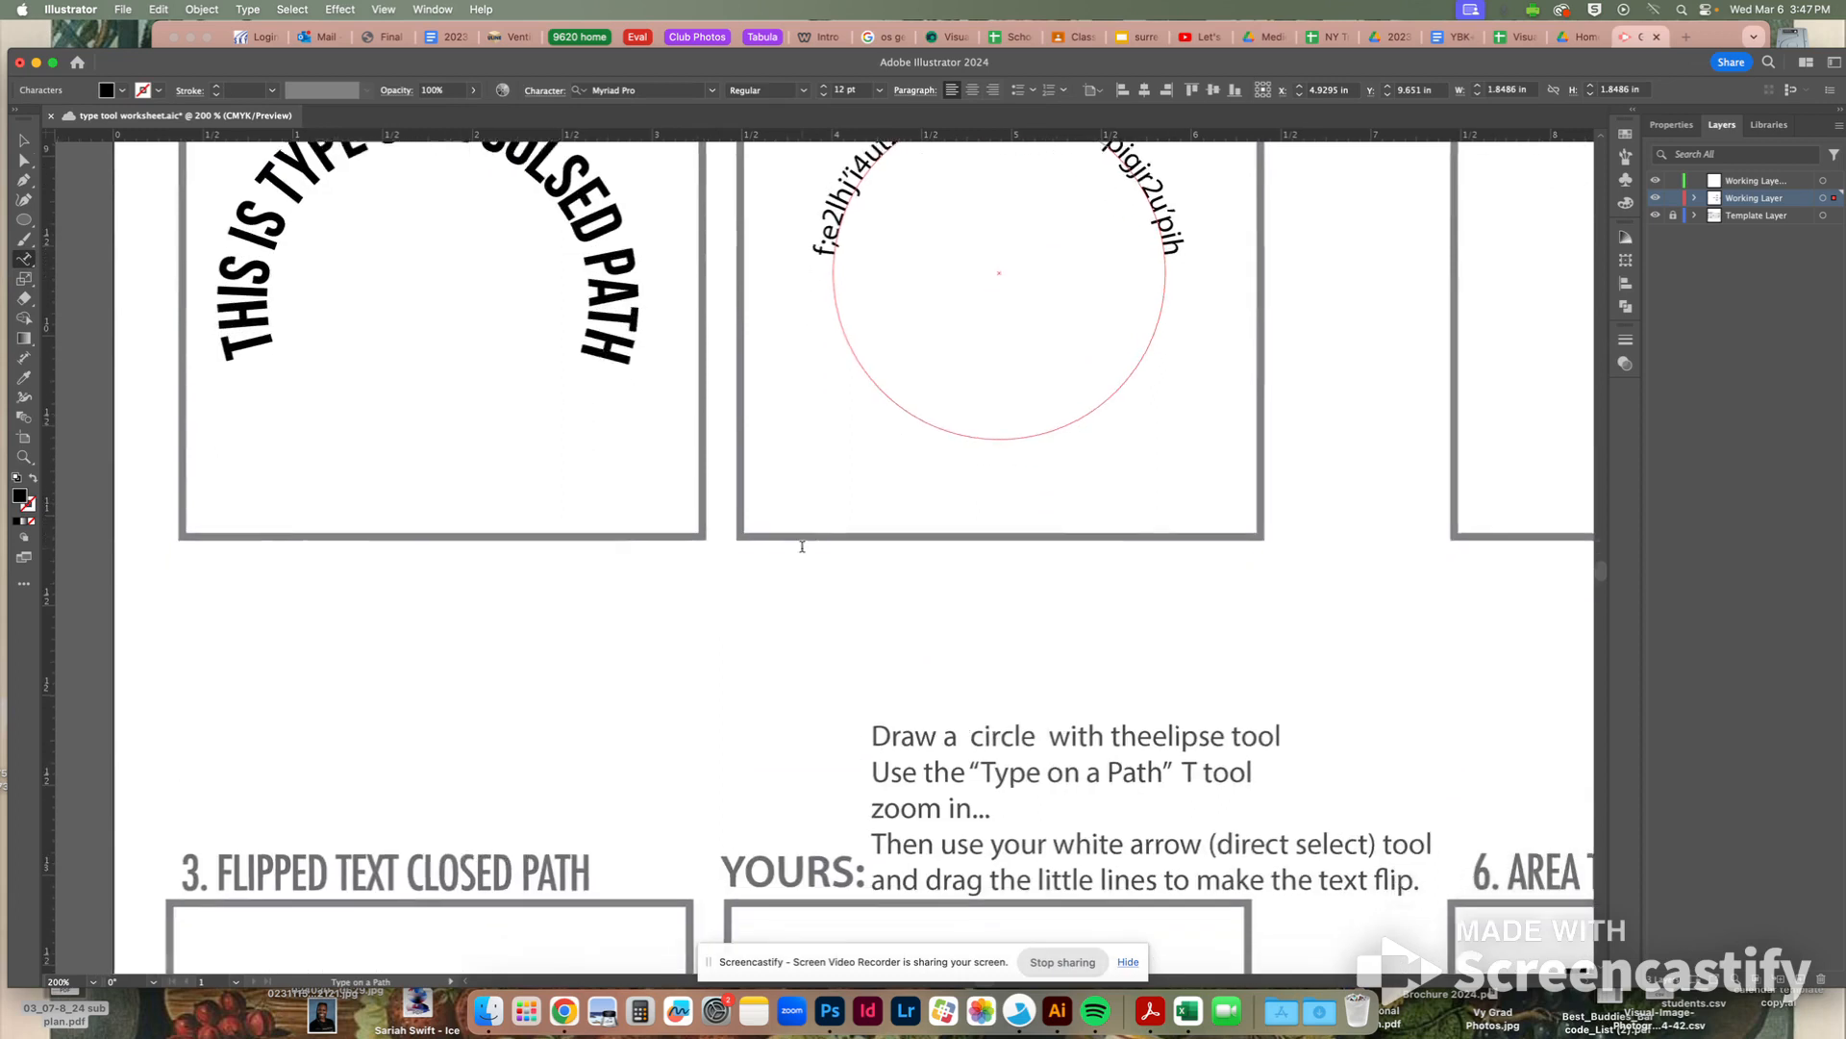
pyautogui.scroll(-2, 802, 546)
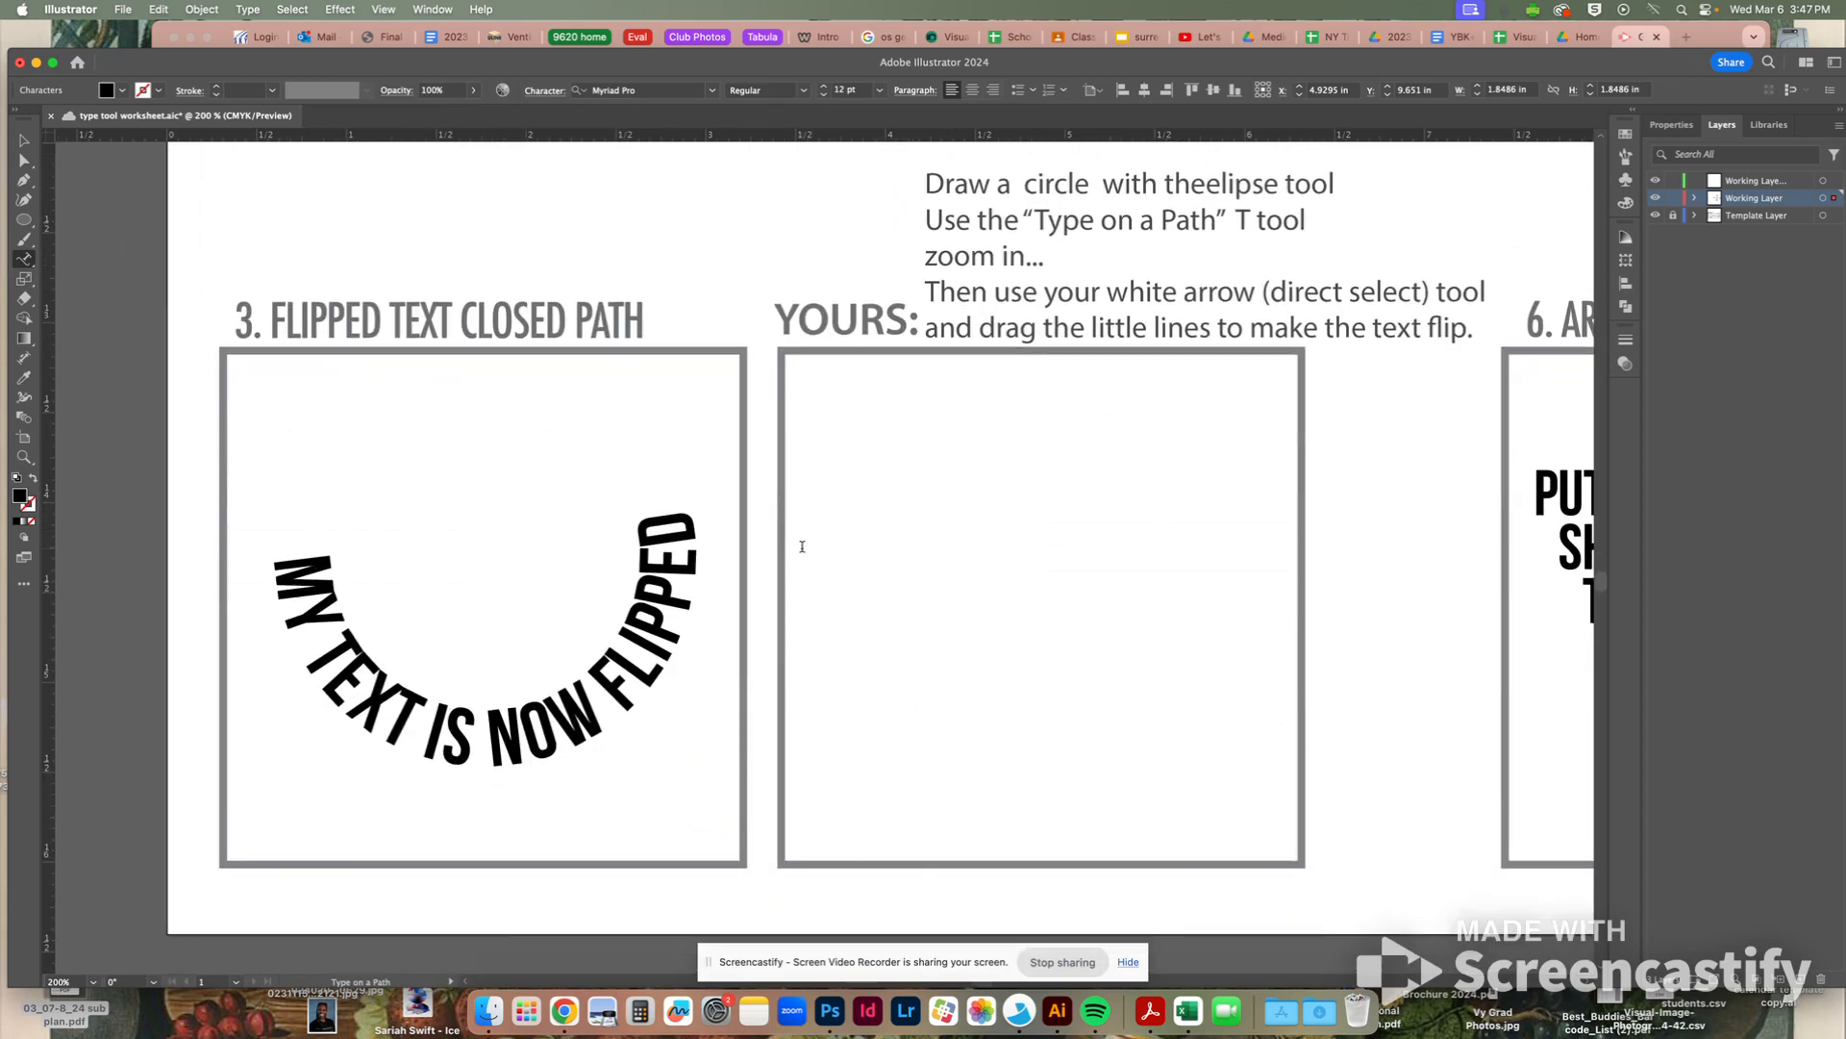
pyautogui.click(25, 219)
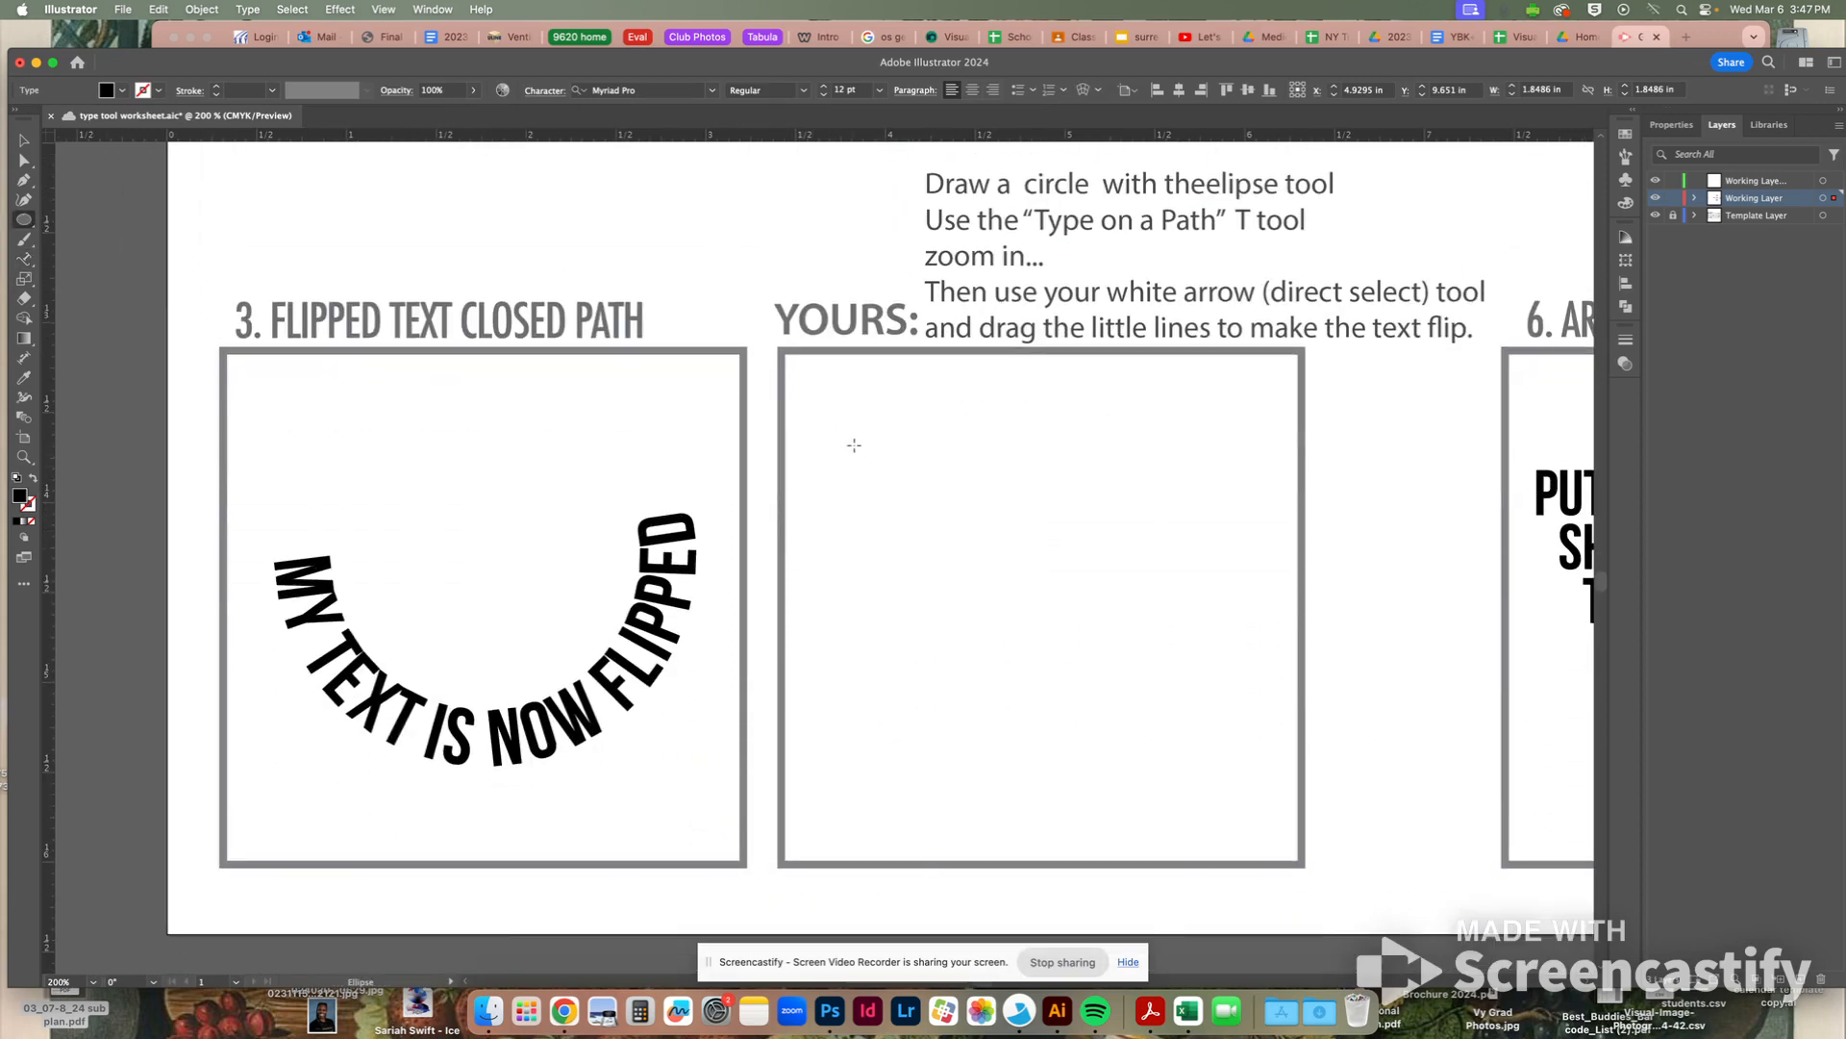
pyautogui.moveTo(896, 477)
pyautogui.mouseDown()
pyautogui.moveTo(1116, 755)
pyautogui.moveTo(1216, 797)
pyautogui.mouseUp()
pyautogui.click(32, 481)
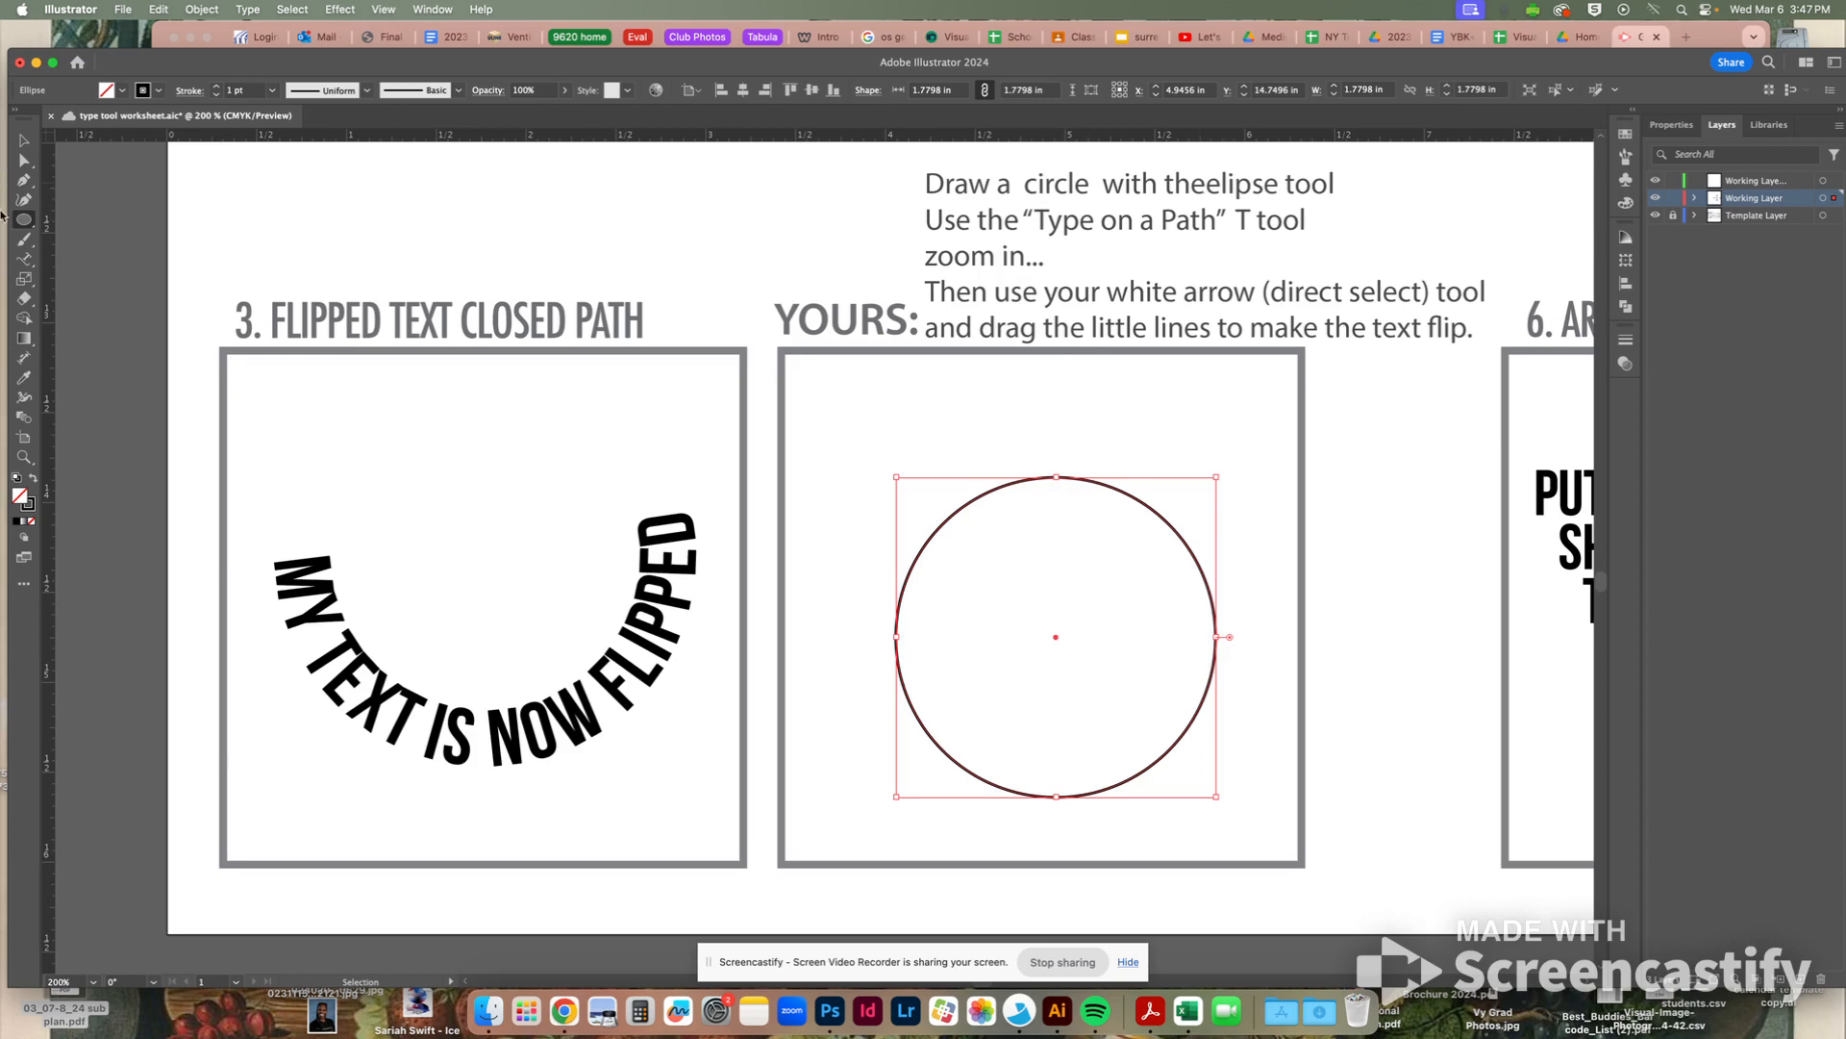
# Place the text "dfhwr;thwr'hjt'rwiihjg'rwijhg'rwjgrw'gjfi;we" around the exercise 3 circle with the Type on a Path tool
pyautogui.click(24, 258)
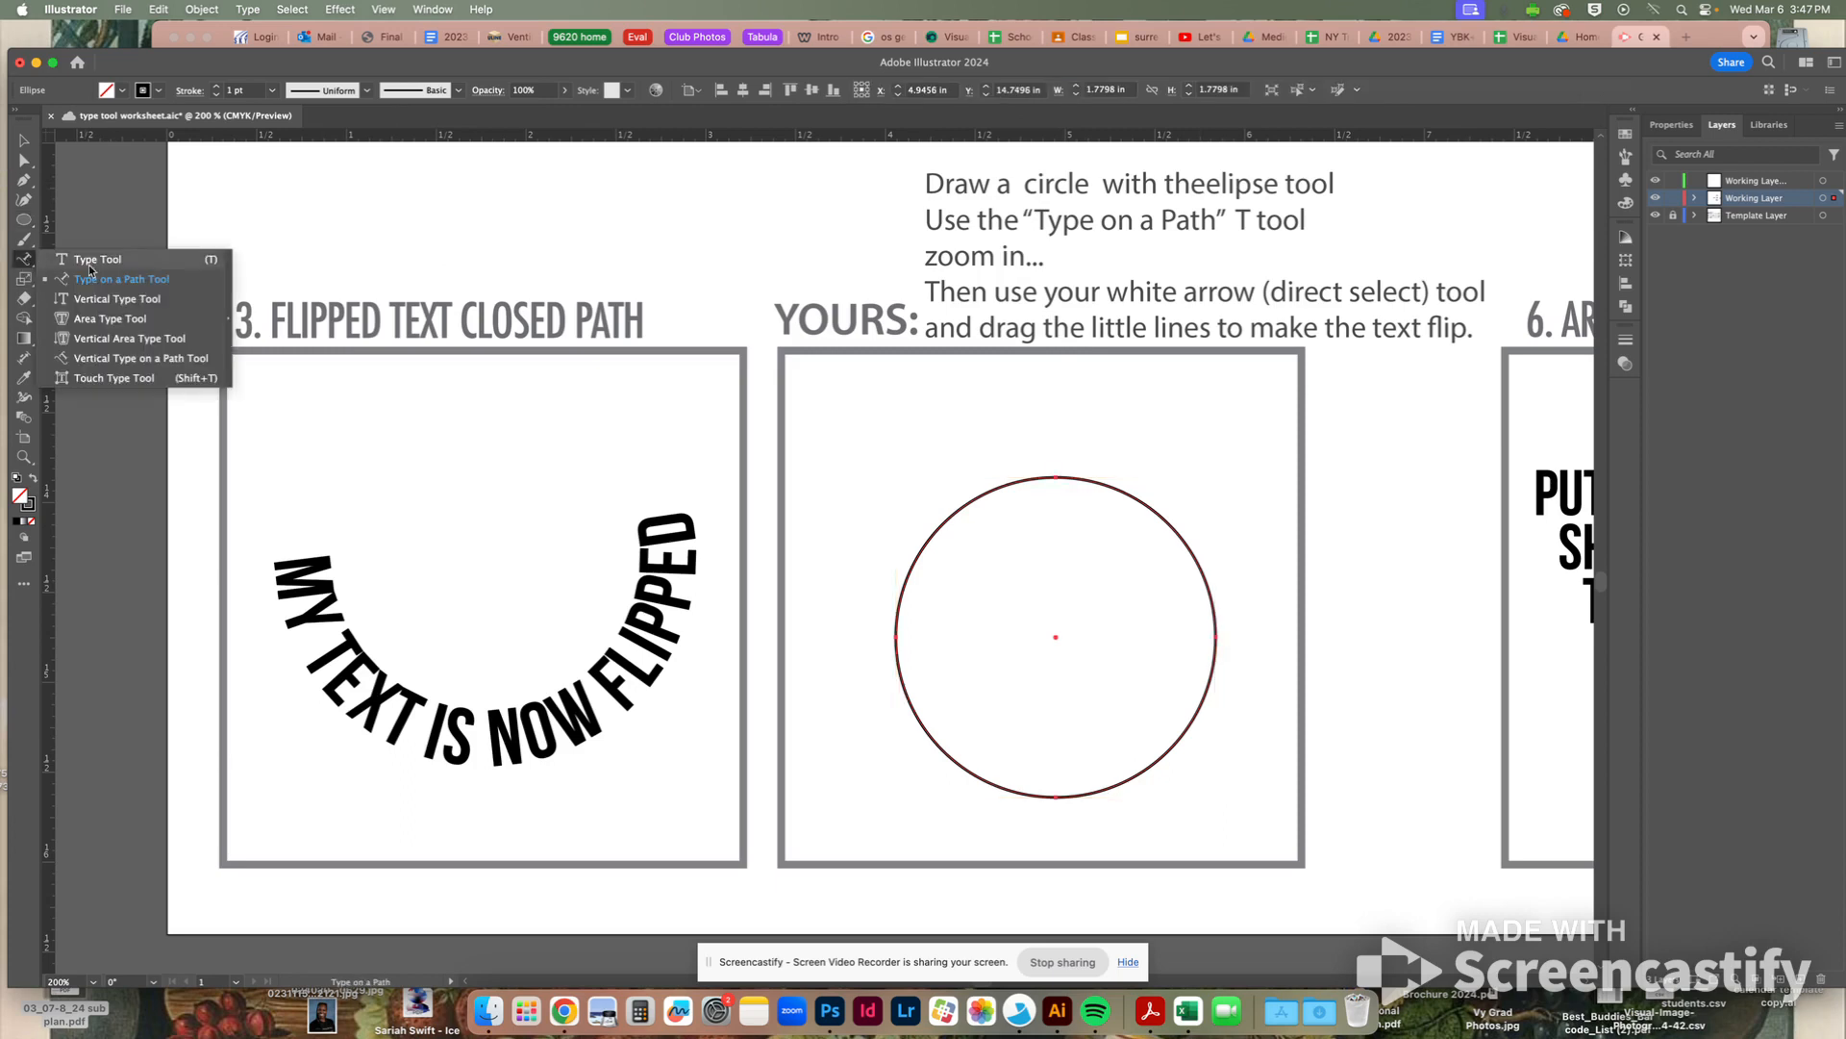
pyautogui.click(121, 280)
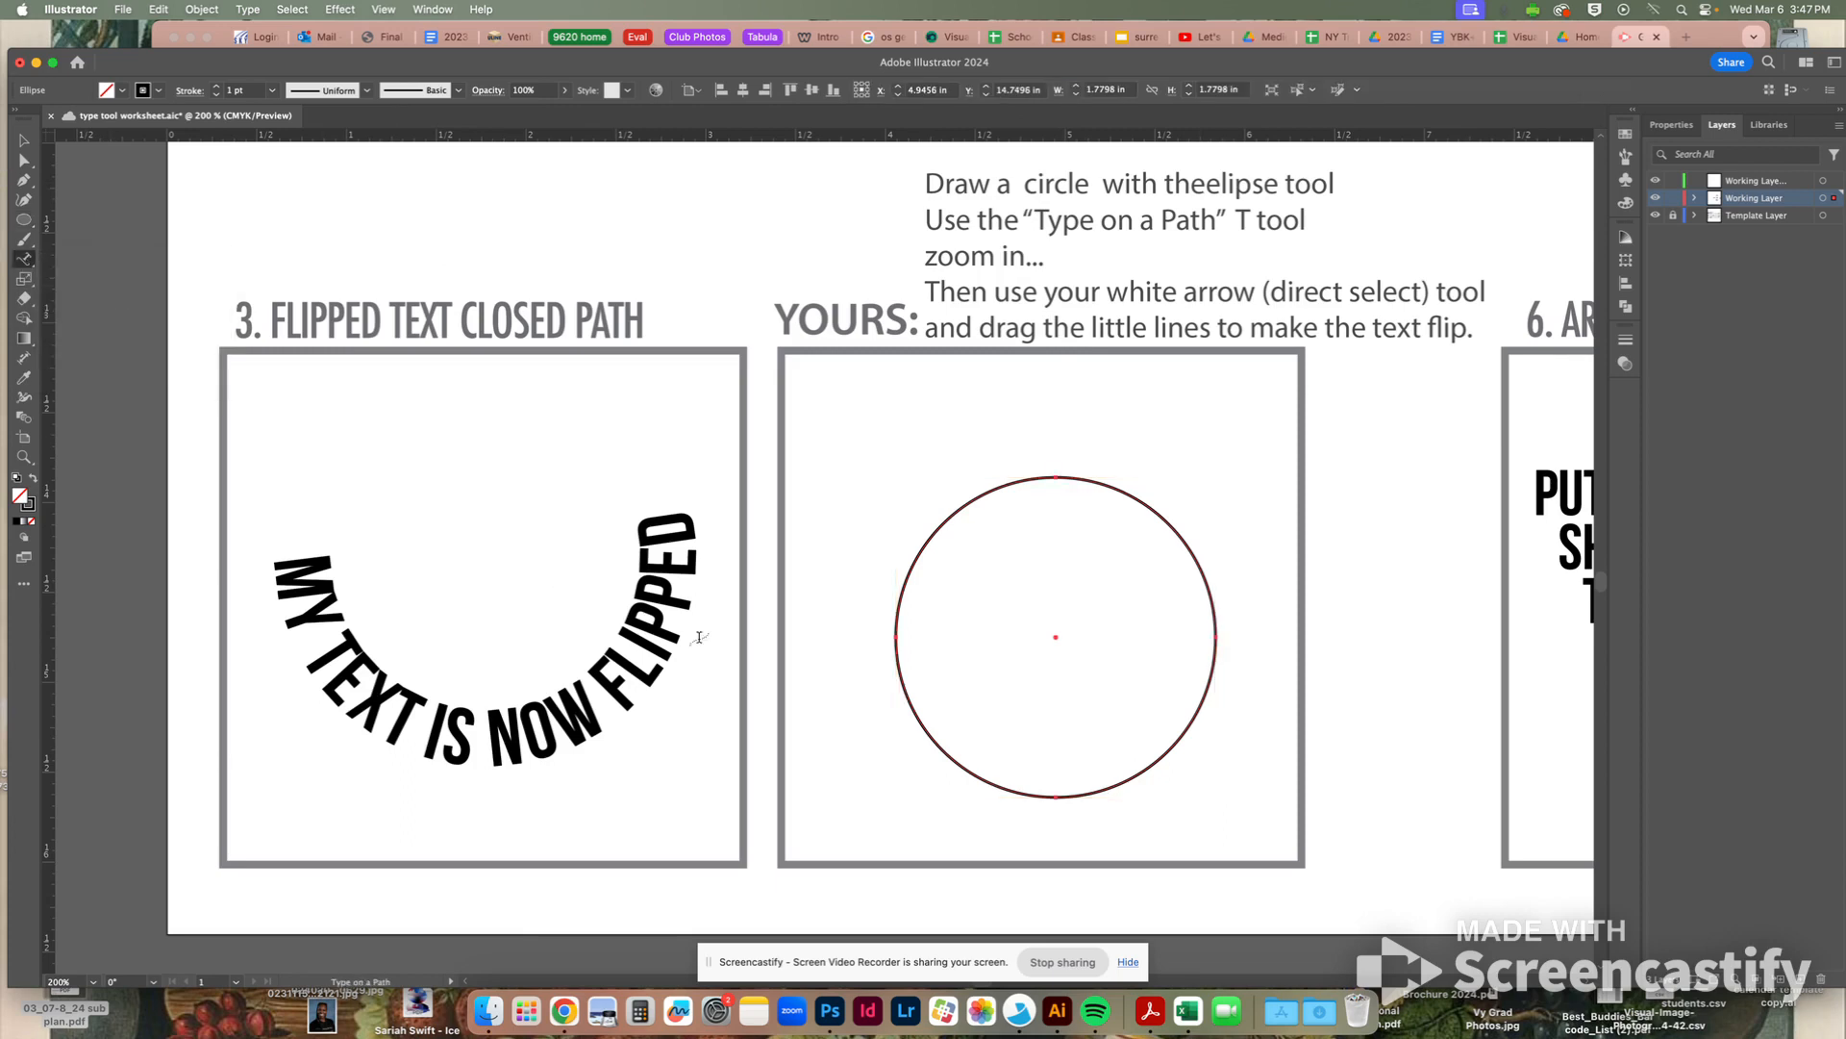
pyautogui.click(897, 639)
pyautogui.write("dfhwr;thwr'hjt'rwiihjg'rwijhg")
pyautogui.write("'rwjgrw'gjfi;we")
pyautogui.hscroll(1, 949, 400)
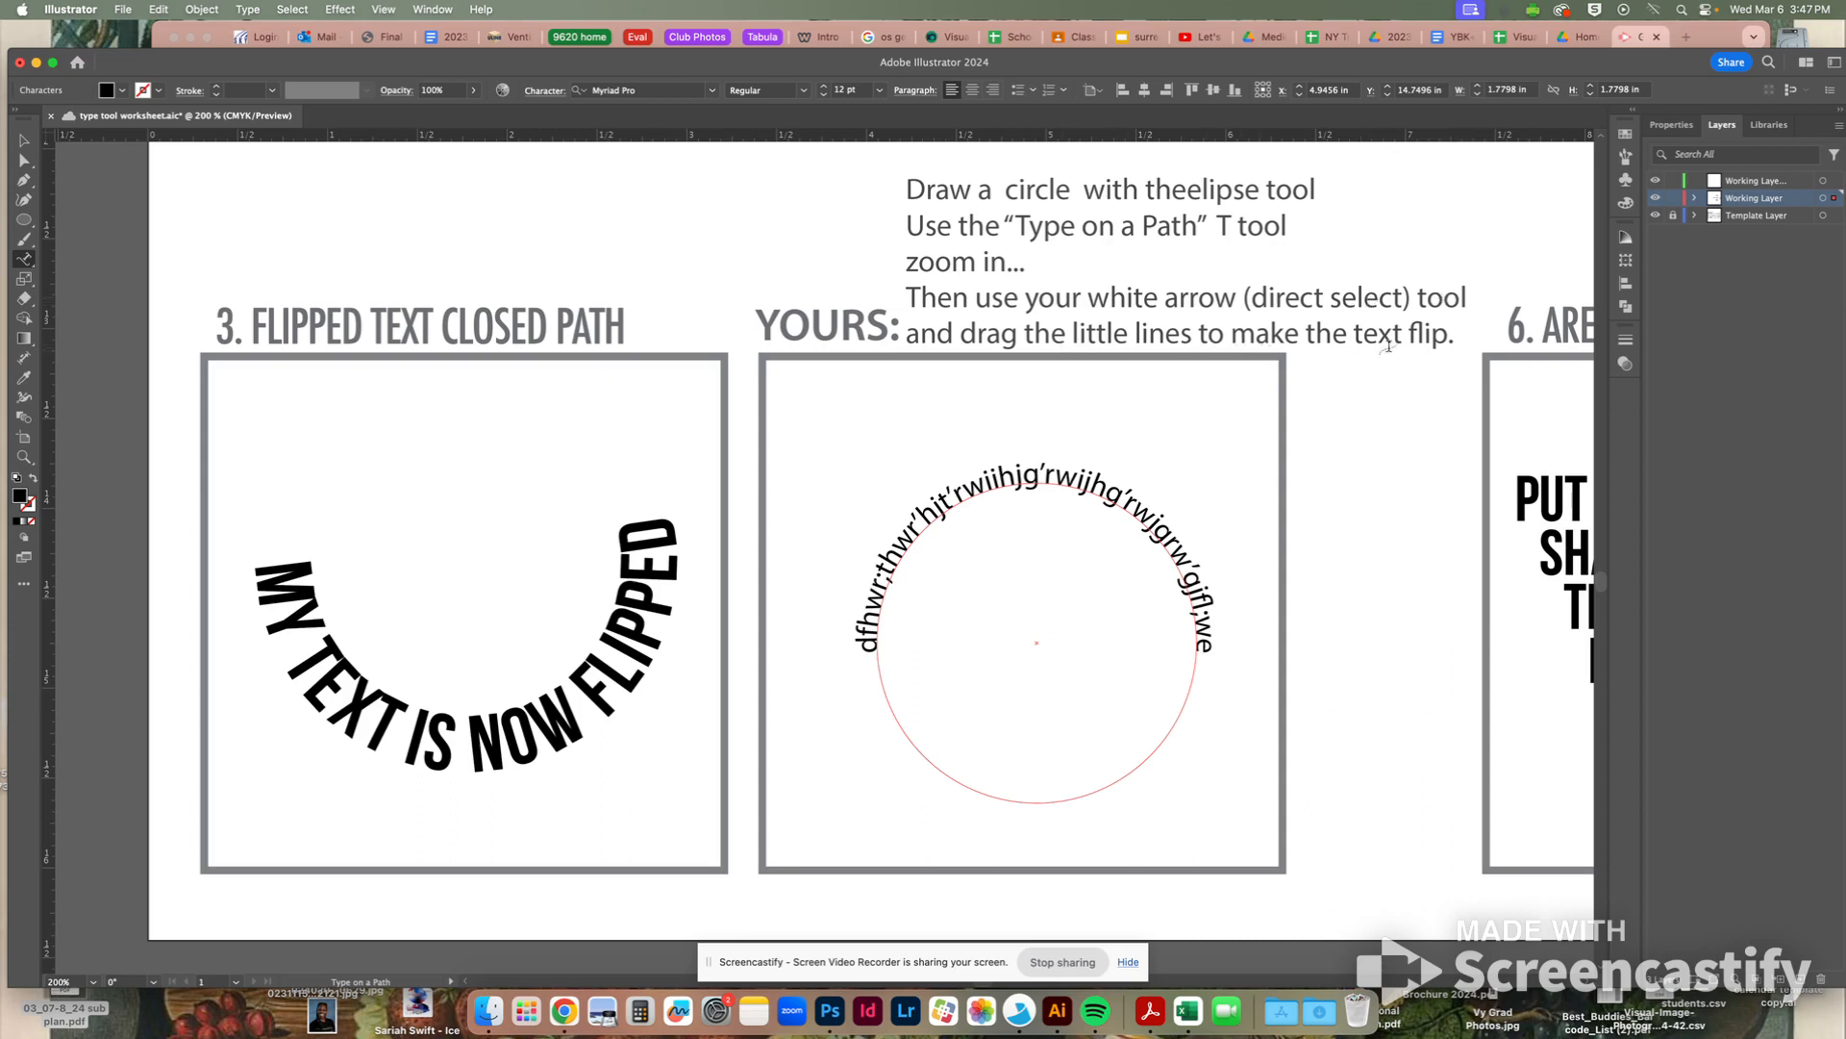
# Flip the exercise 3 text to the inside of the circle by moving its path bracket across the line with Direct Selection, then deselect it
pyautogui.click(27, 163)
pyautogui.click(26, 165)
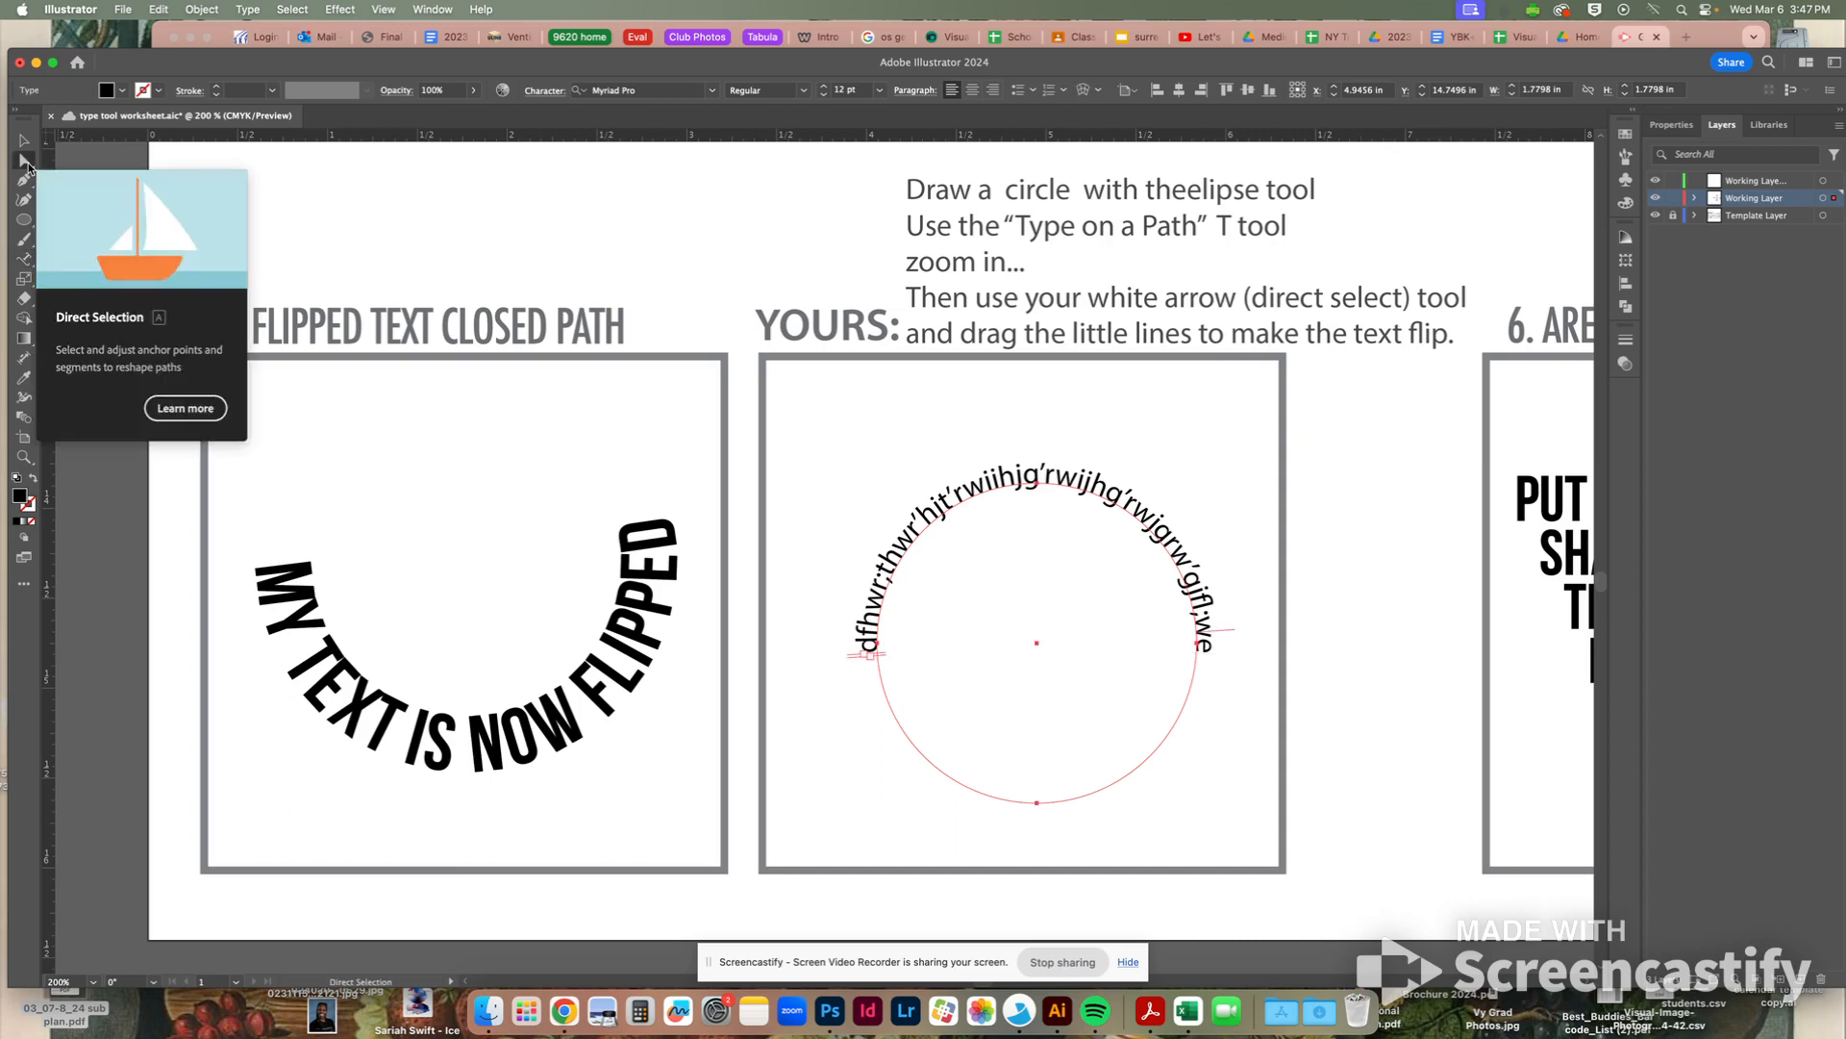
pyautogui.click(877, 662)
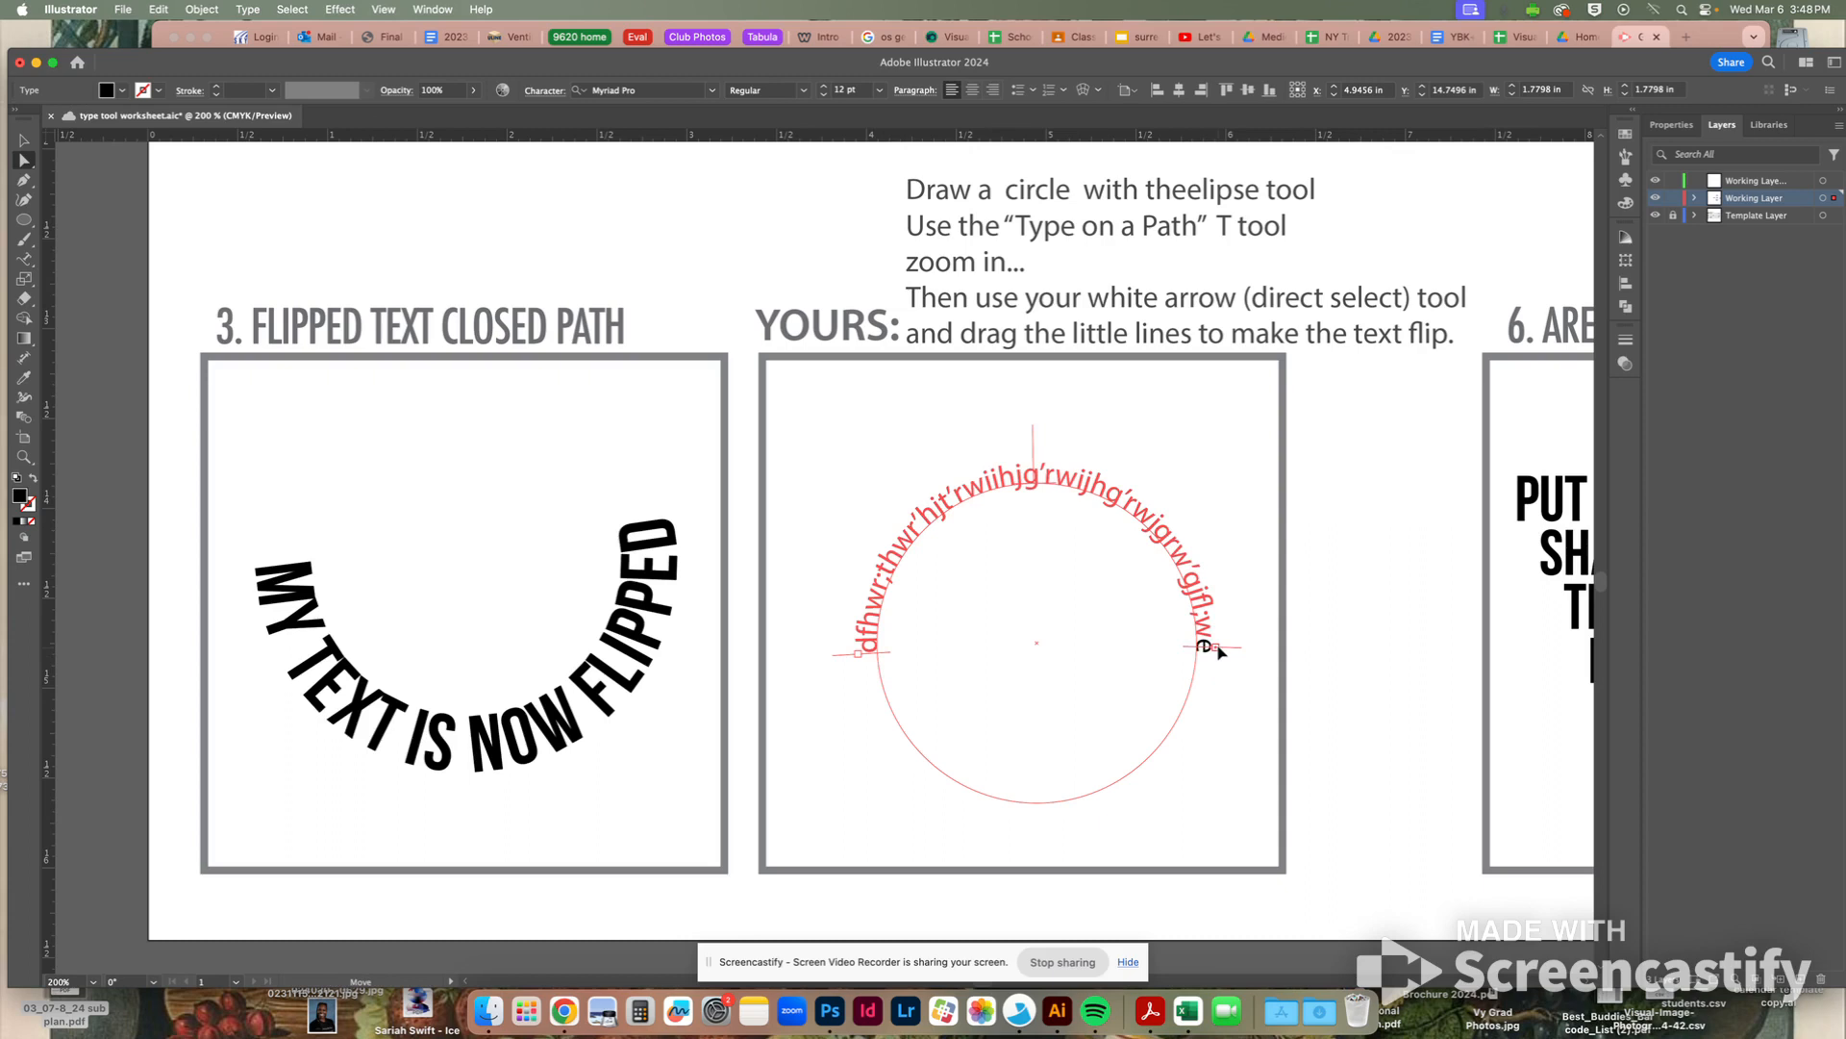
pyautogui.moveTo(1217, 662); pyautogui.dragTo(1220, 660)
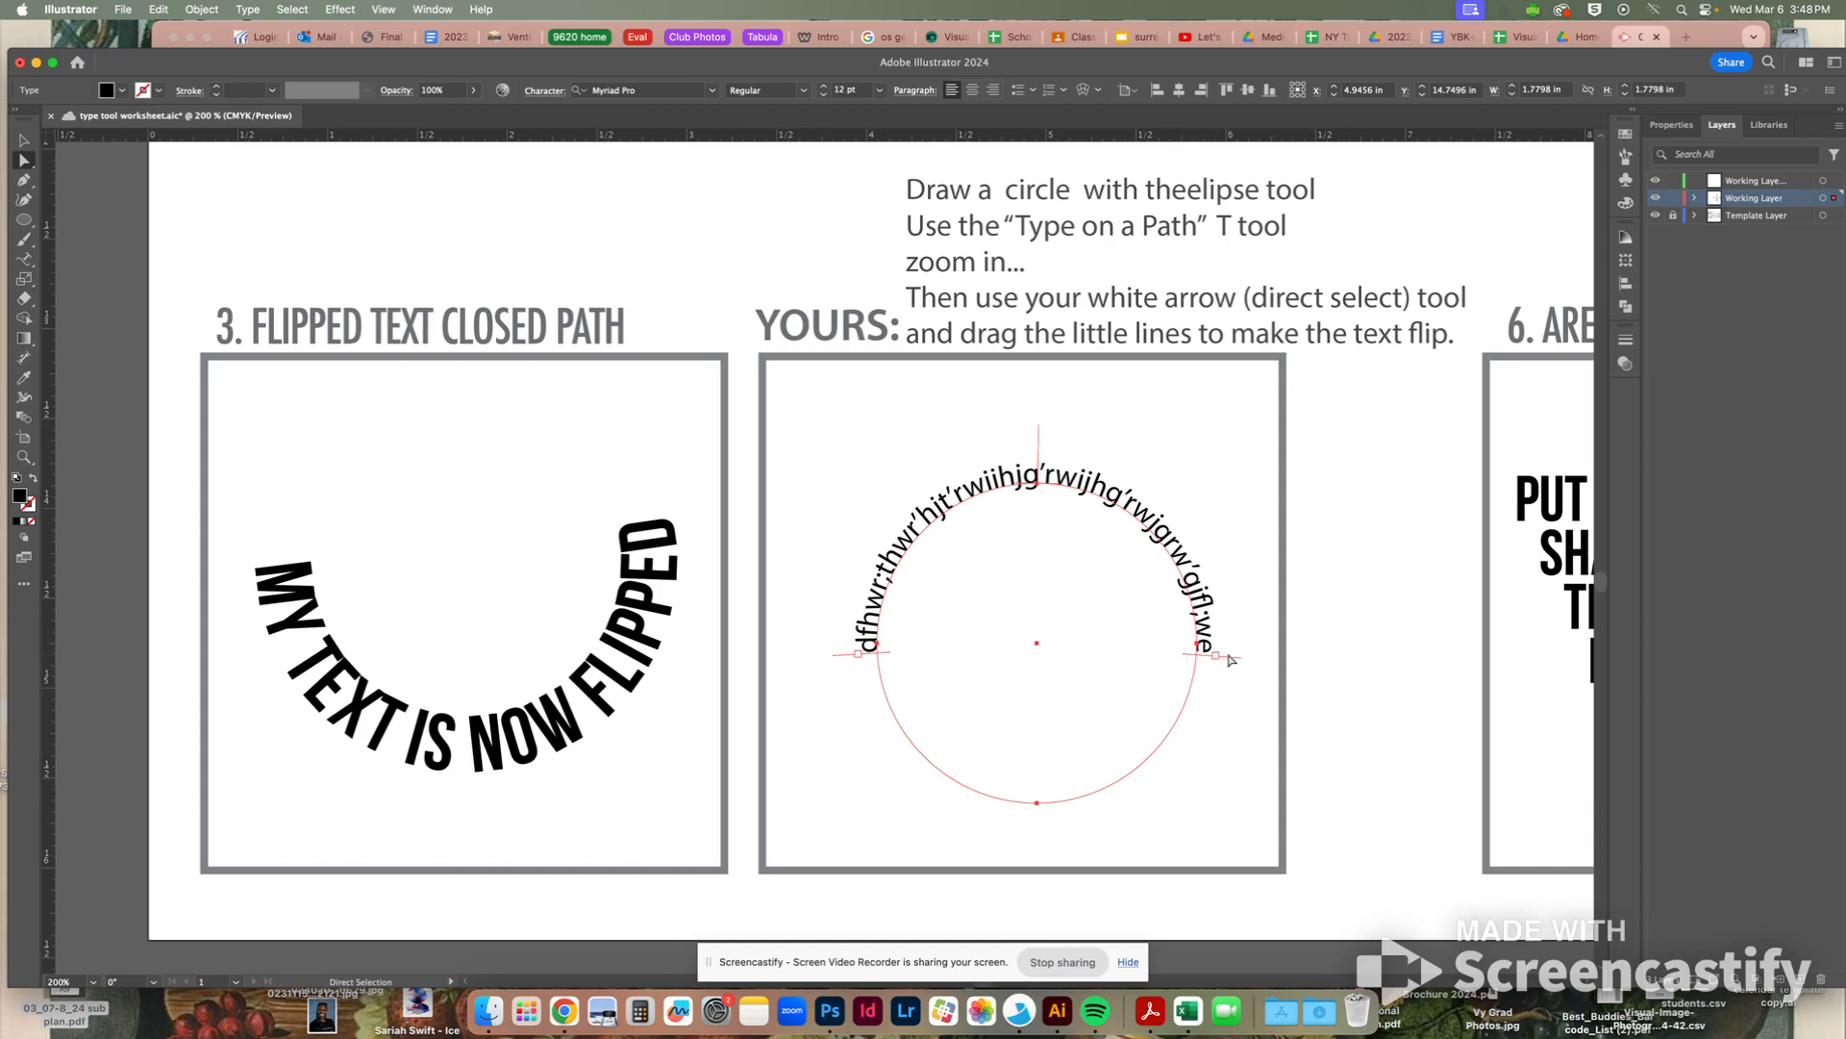
pyautogui.moveTo(1238, 659)
pyautogui.mouseDown()
pyautogui.moveTo(1216, 715)
pyautogui.moveTo(1232, 591)
pyautogui.moveTo(1240, 654)
pyautogui.mouseUp()
pyautogui.moveTo(1033, 442); pyautogui.dragTo(1043, 499)
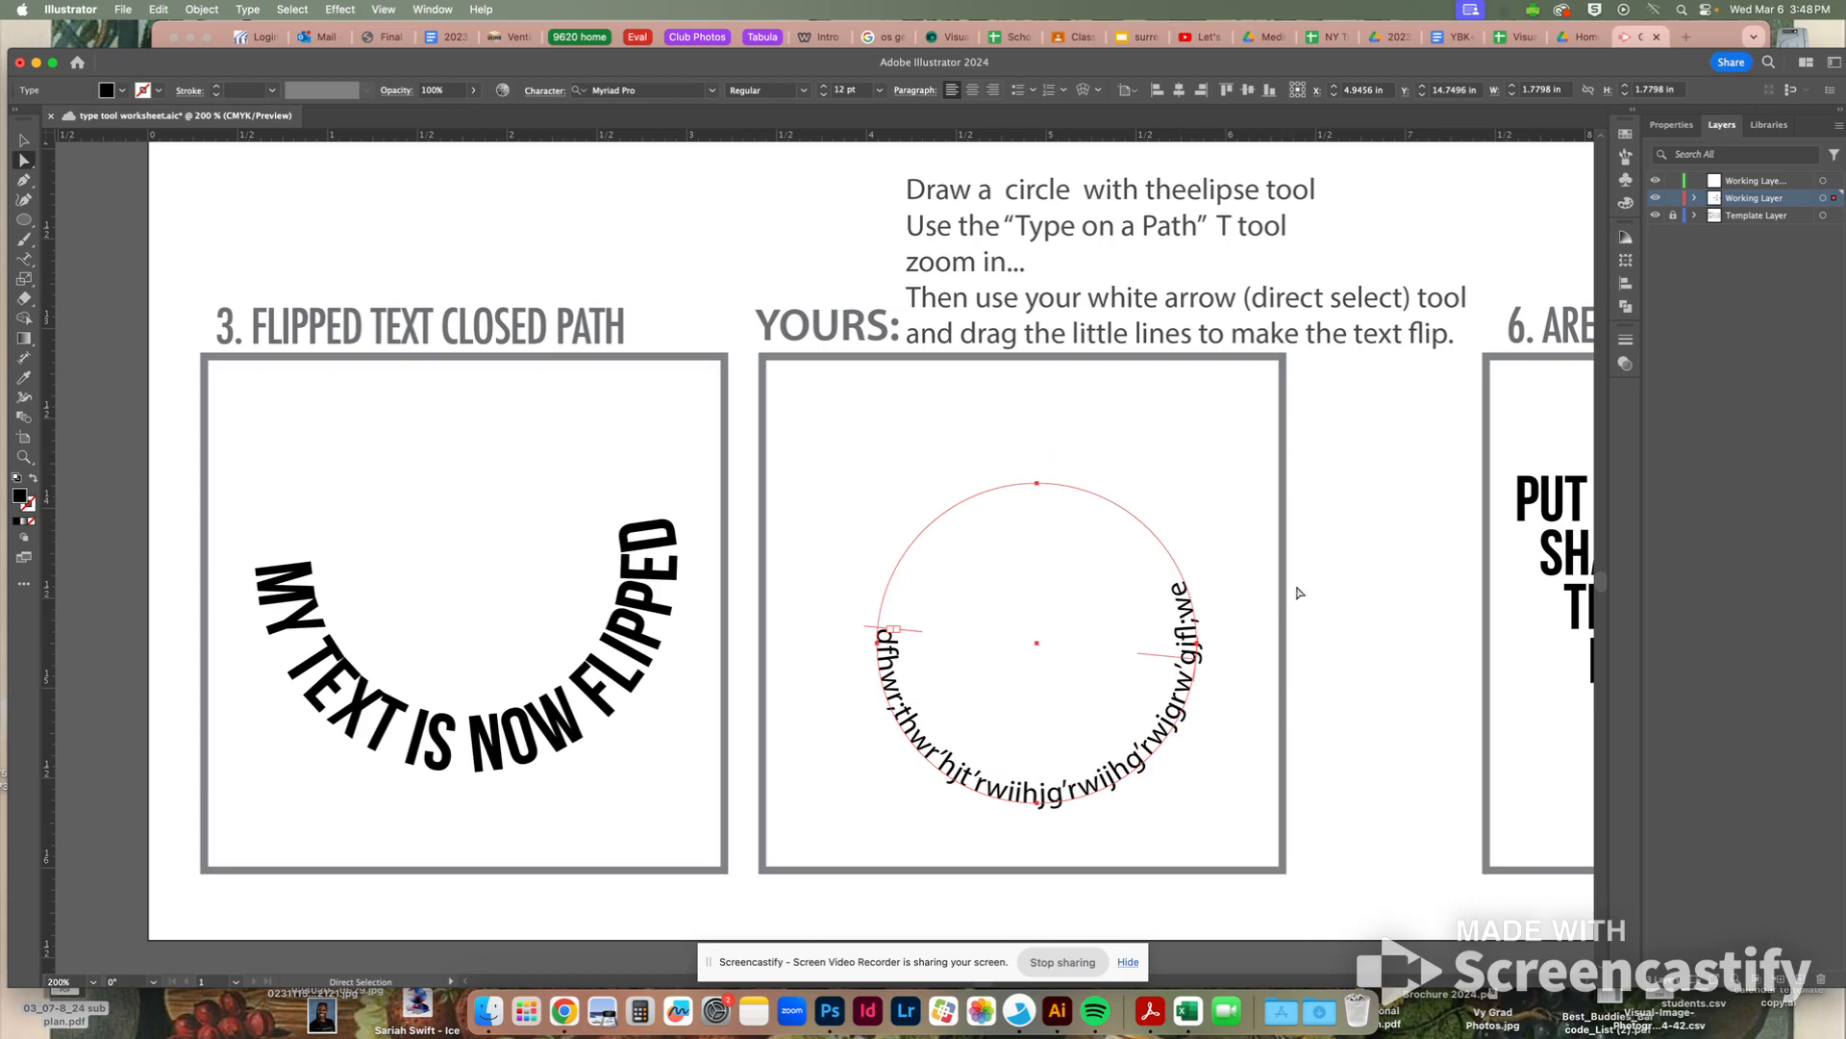
pyautogui.click(1259, 627)
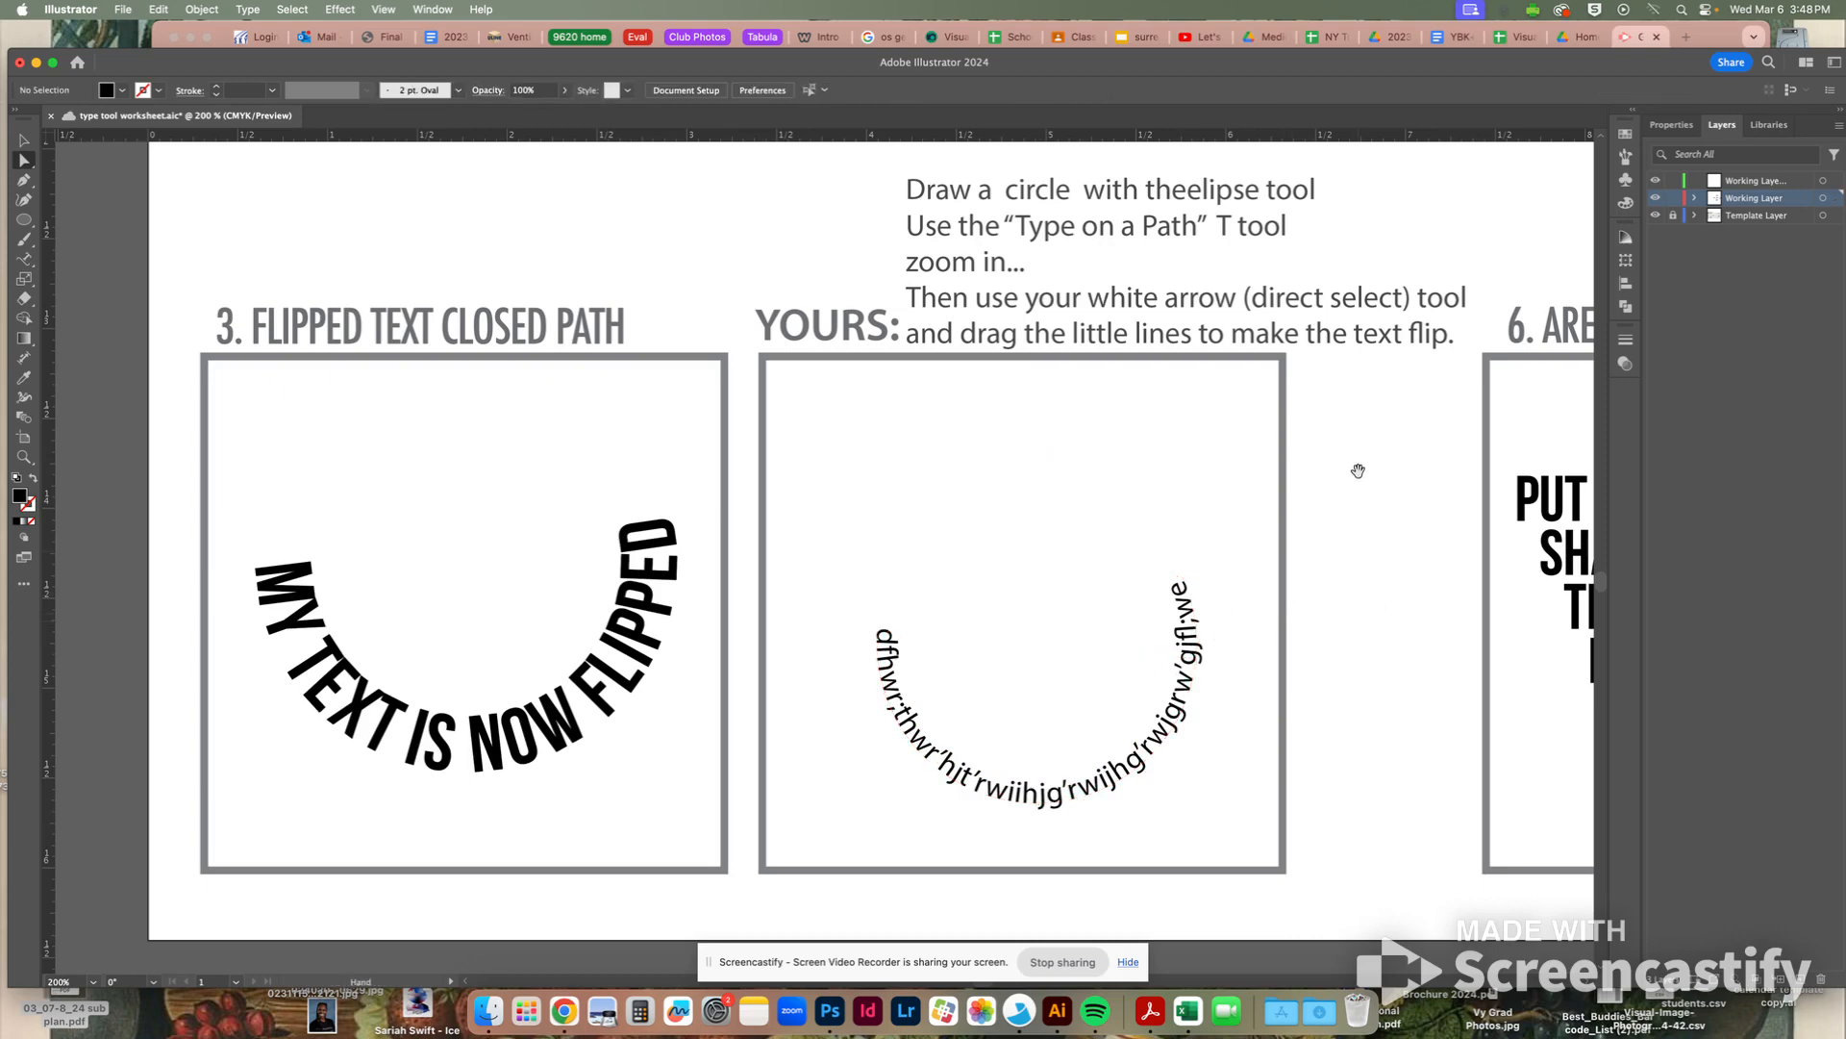
# Add the text "'rwipgjoiwrhpiefh" with the Vertical Type tool in the empty box of exercise 4
pyautogui.scroll(10, 1360, 465)
pyautogui.hscroll(10, 1360, 465)
pyautogui.scroll(15, 1086, 520)
pyautogui.hscroll(5, 1086, 519)
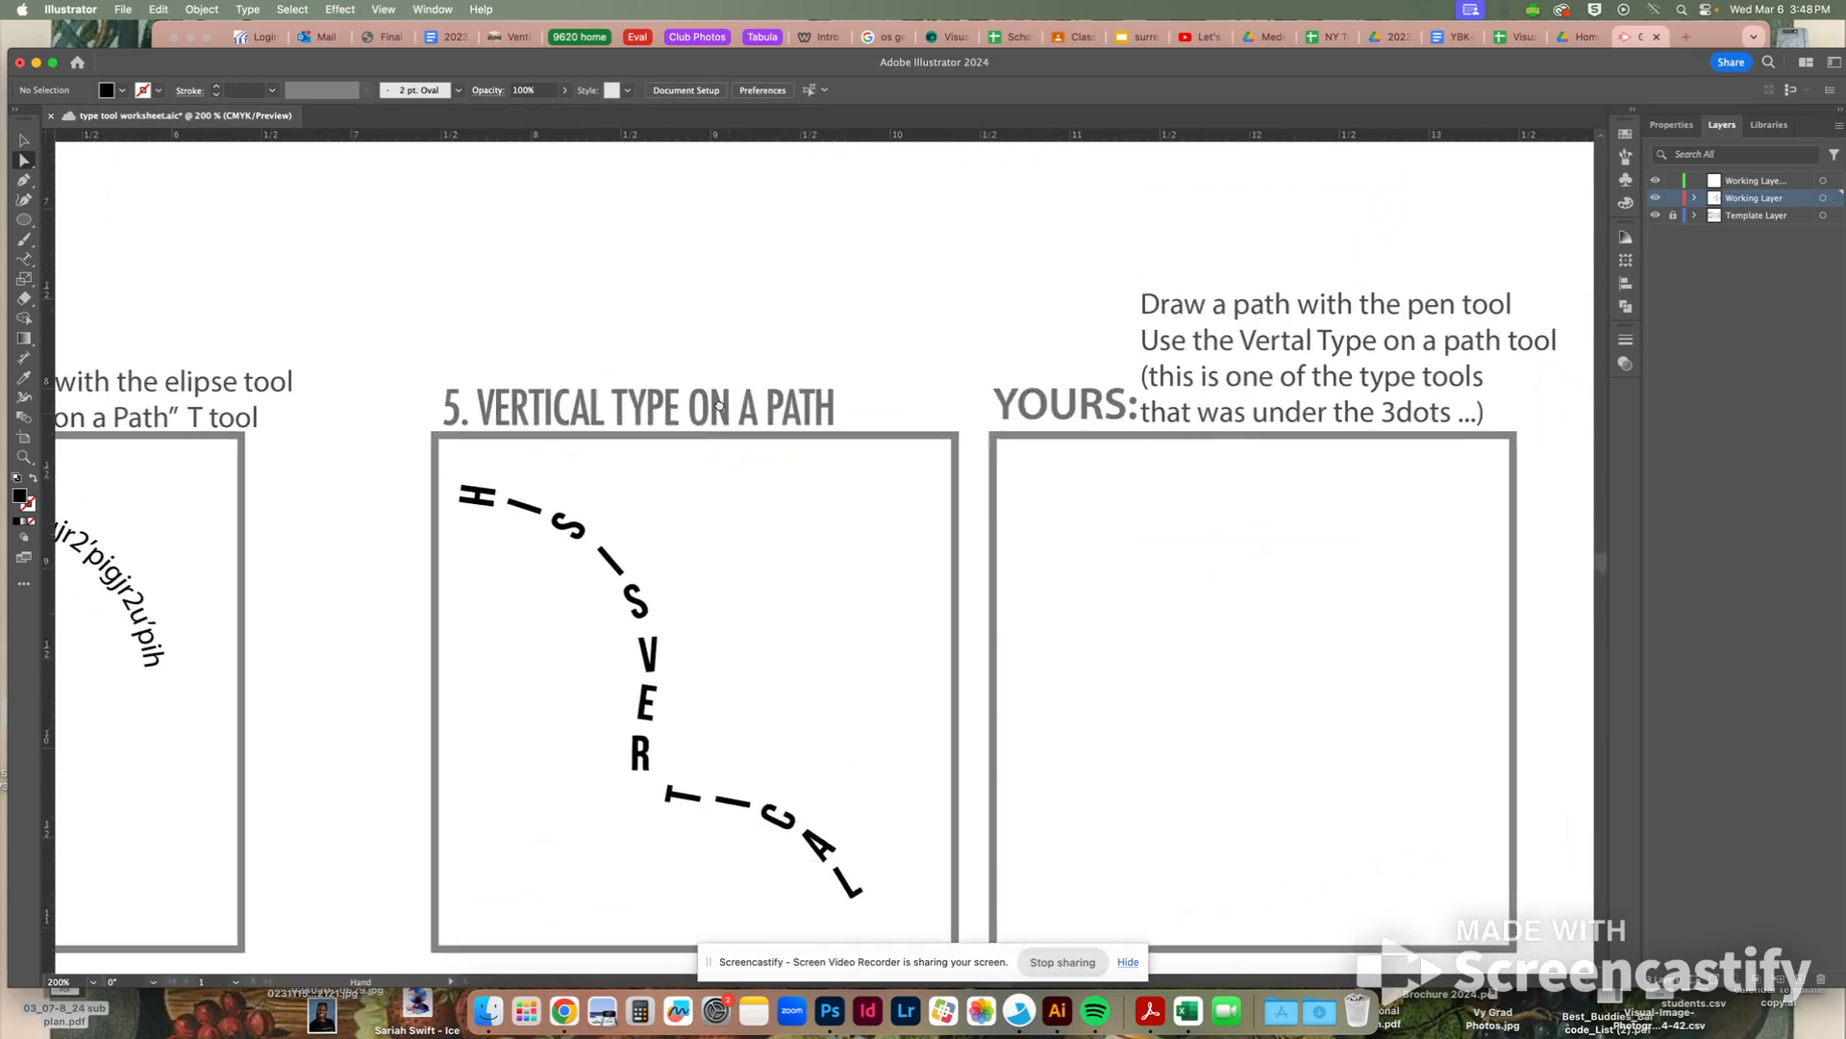
pyautogui.scroll(8, 998, 663)
pyautogui.hscroll(6, 998, 663)
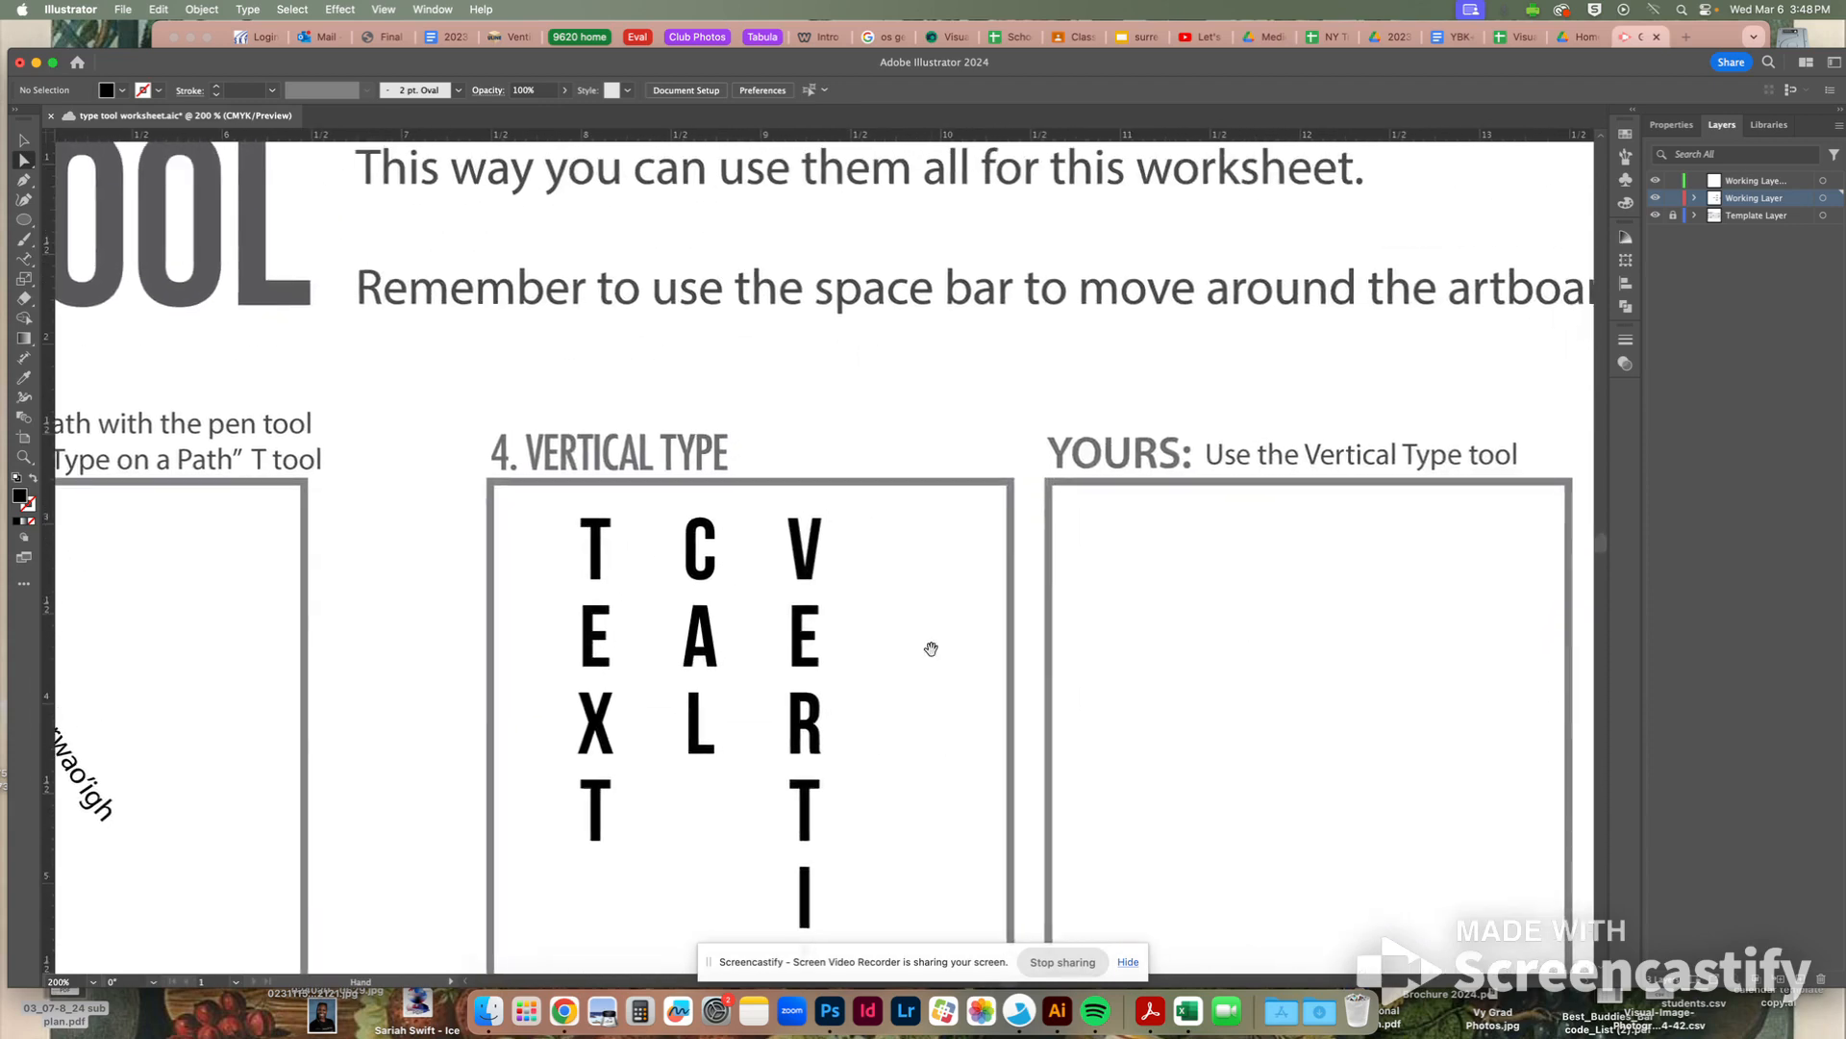
pyautogui.scroll(-5, 850, 544)
pyautogui.moveTo(775, 481); pyautogui.dragTo(769, 505)
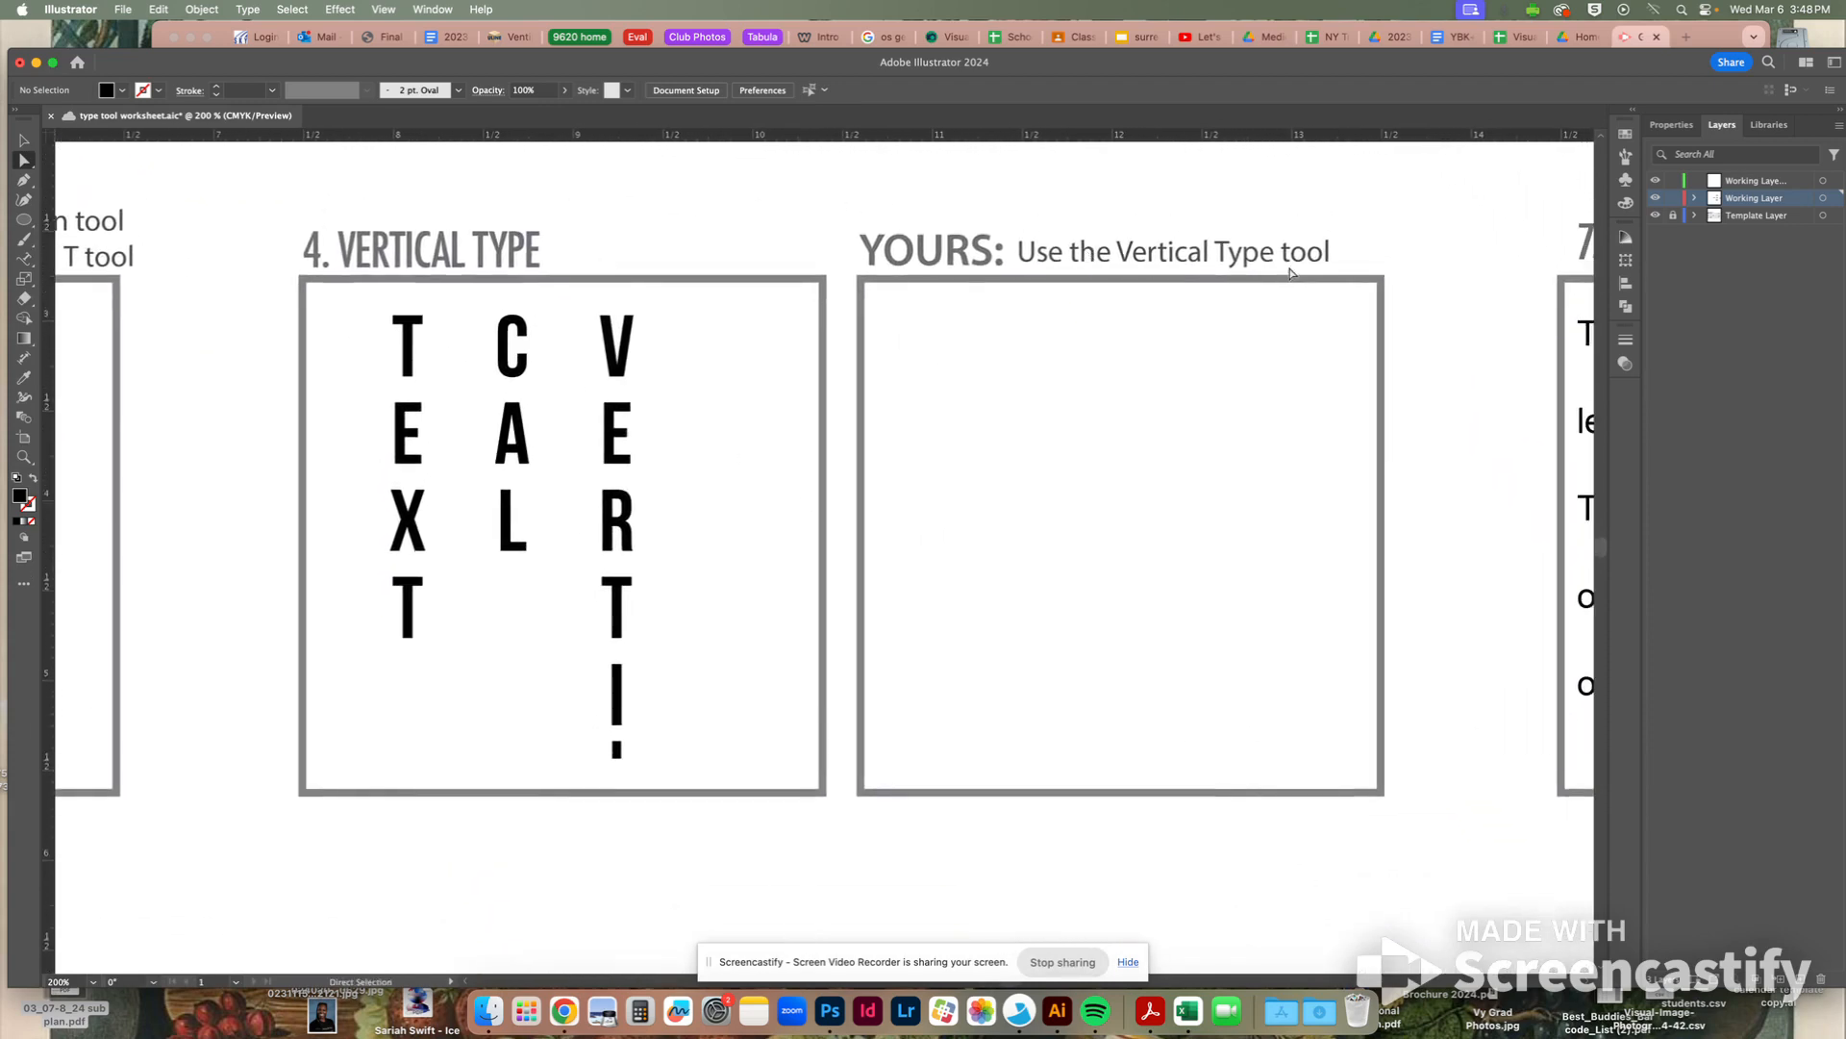
pyautogui.click(27, 261)
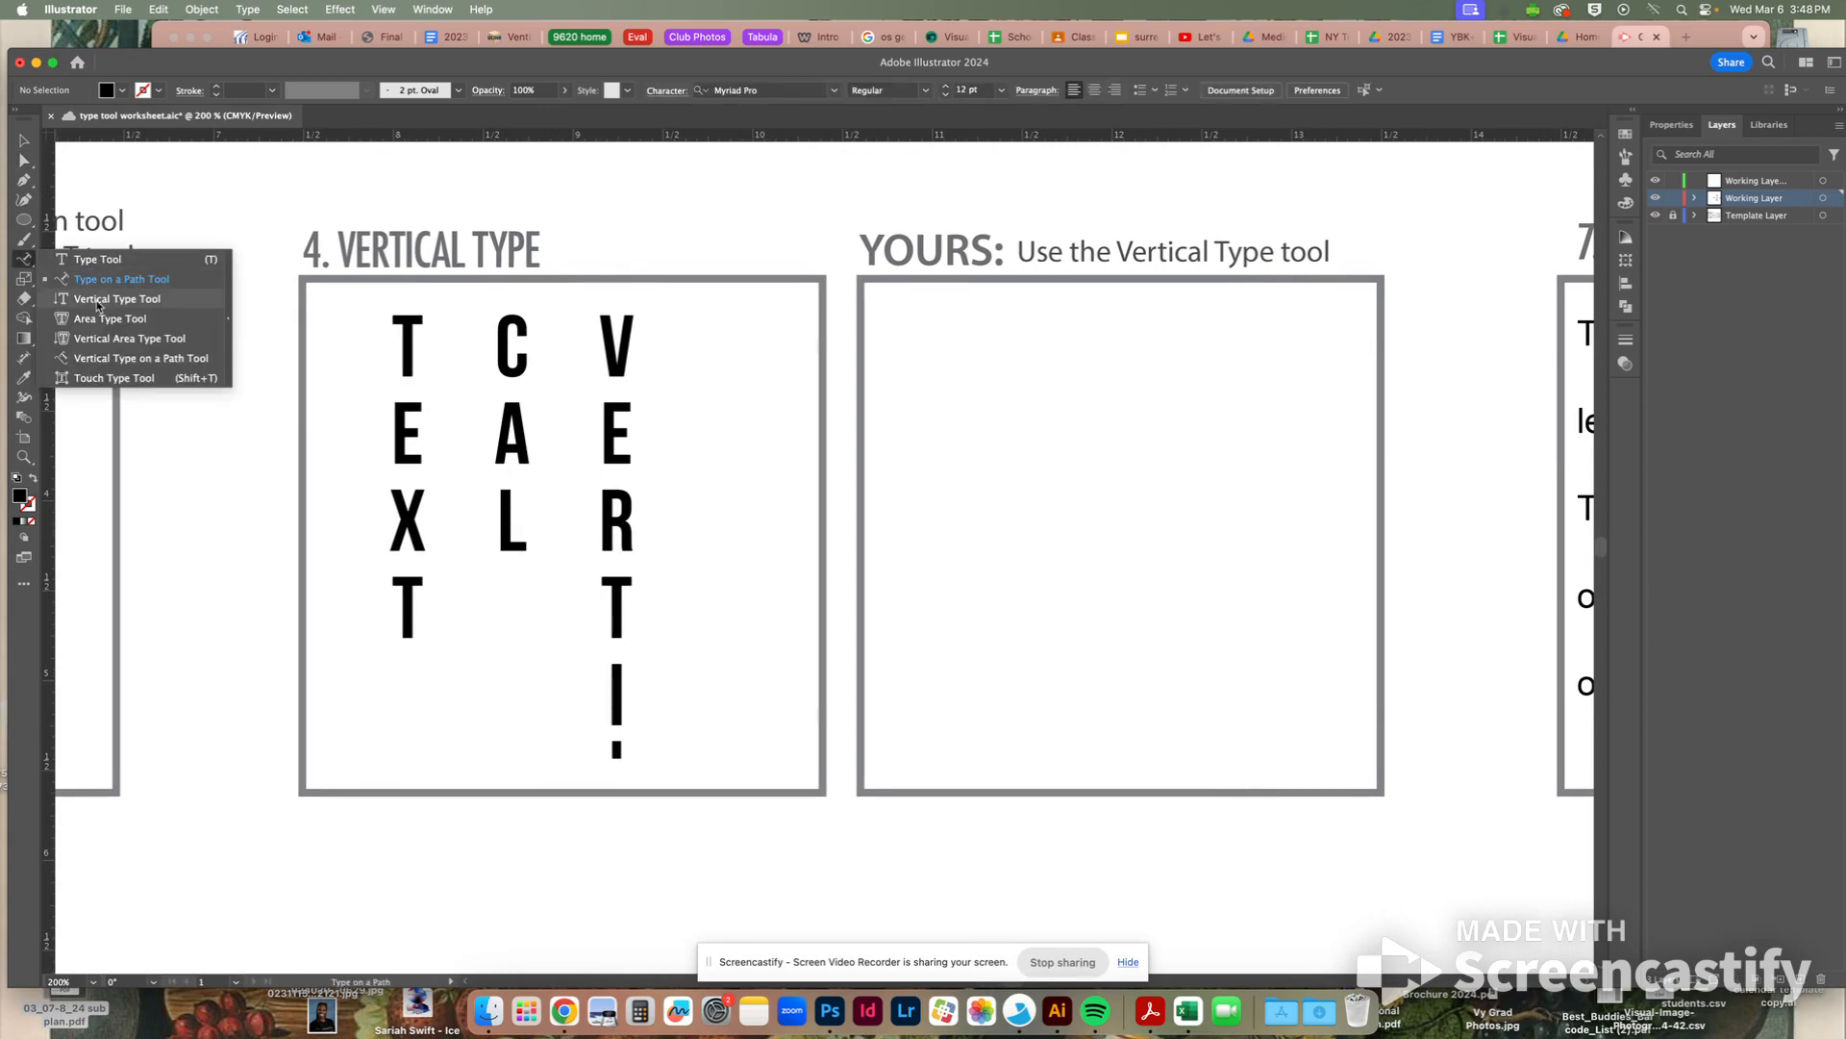
pyautogui.click(96, 306)
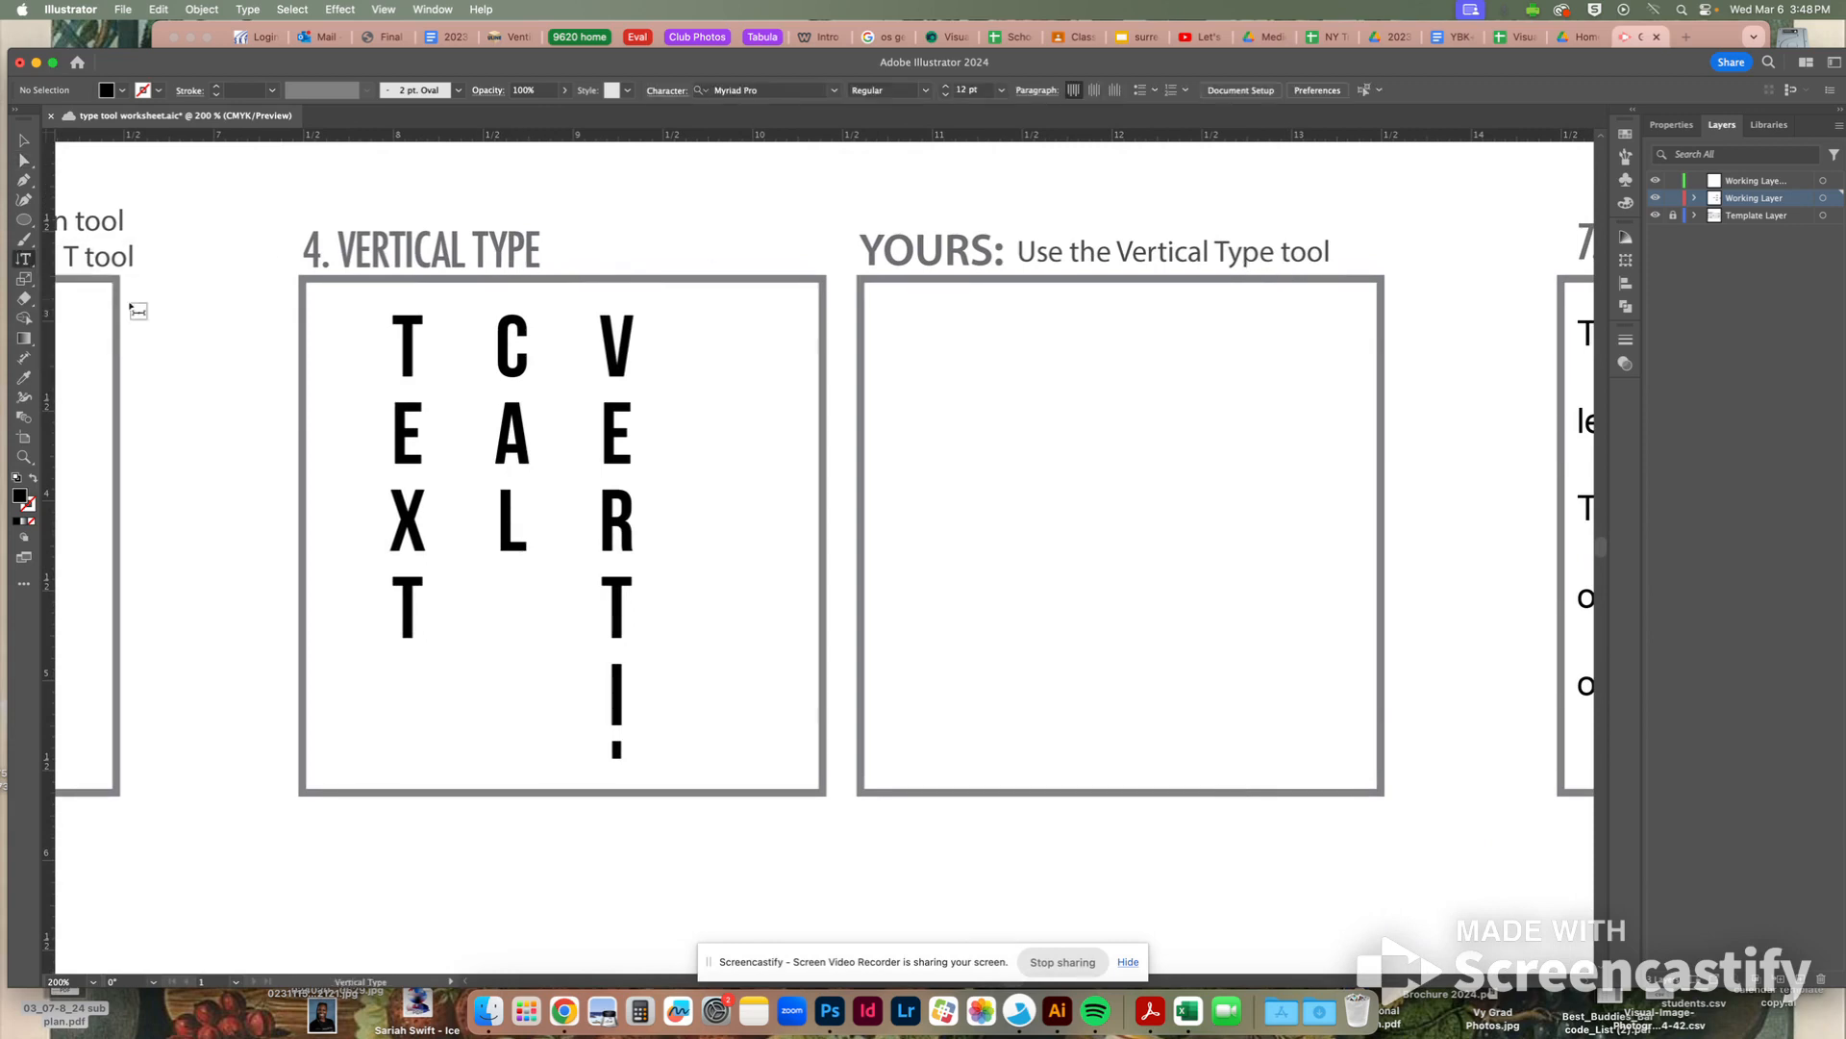
pyautogui.click(933, 364)
pyautogui.write("'rwipgjoiwrhpiefh")
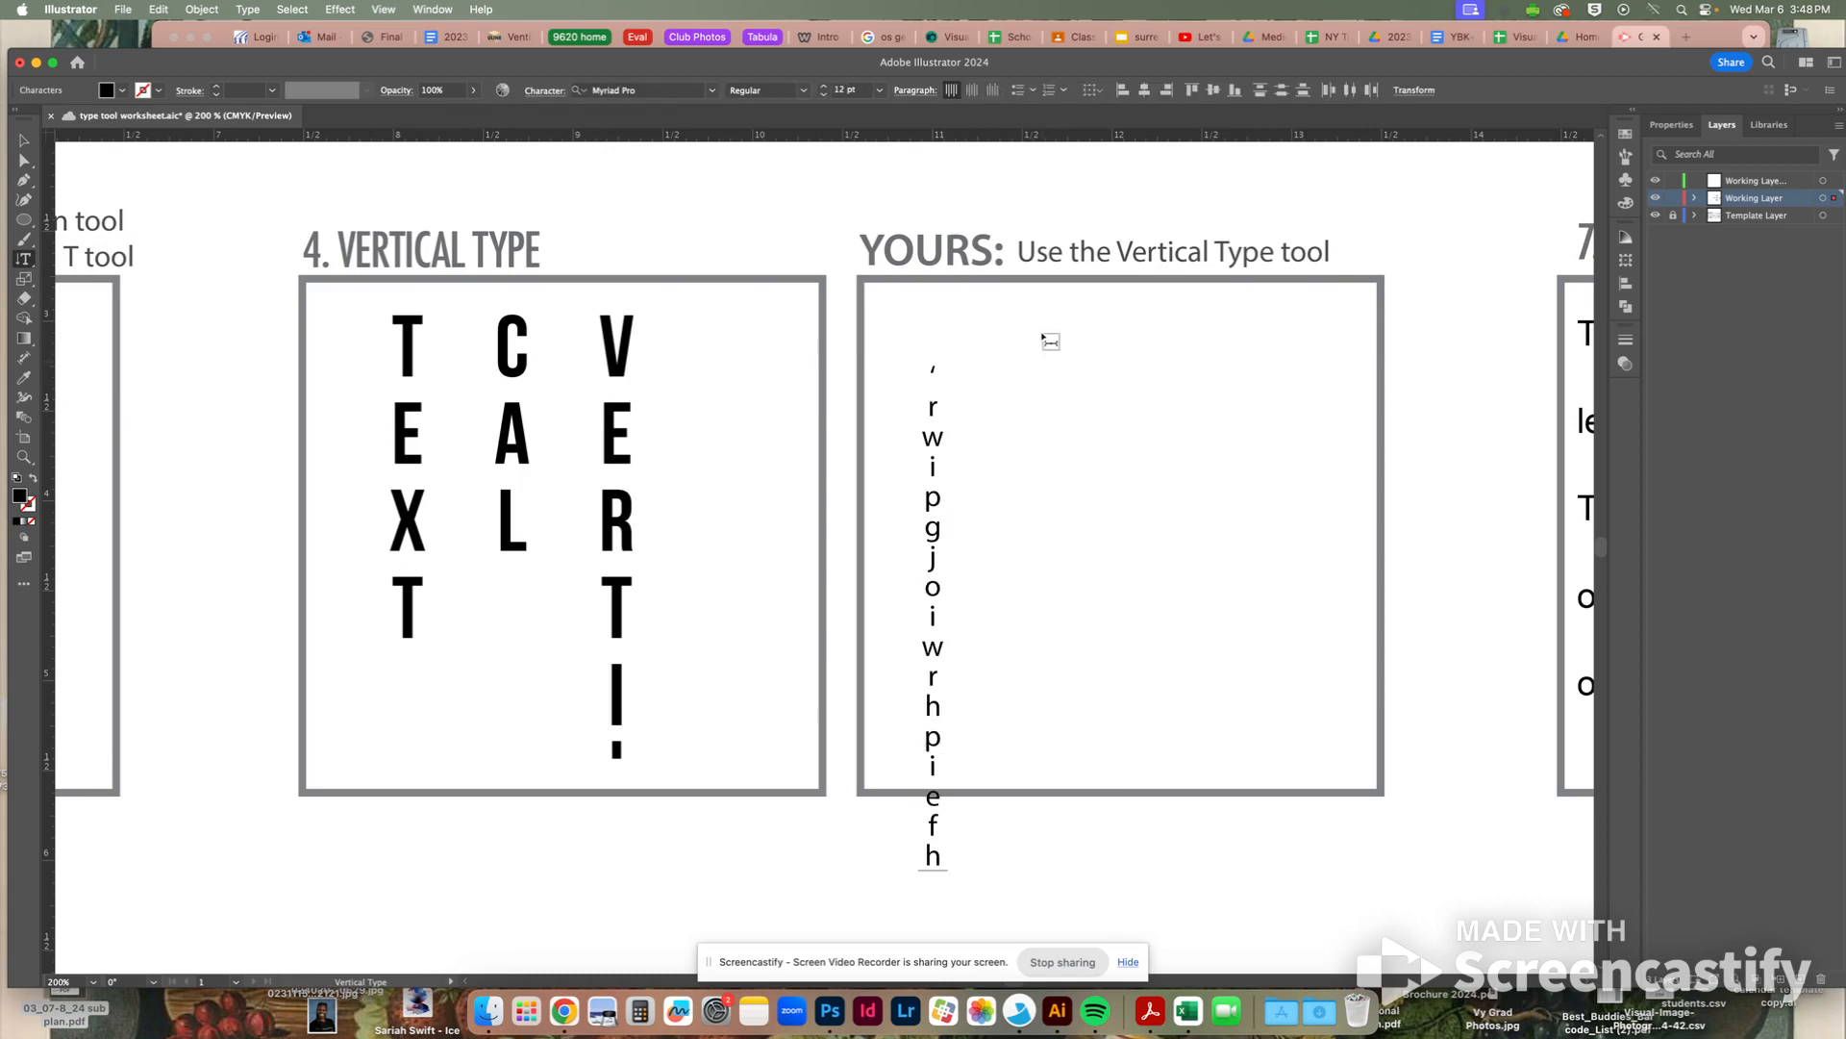
# Add a second vertical column reading "grghgehea" in the empty box of exercise 4 with the Vertical Type tool
pyautogui.press('Escape')
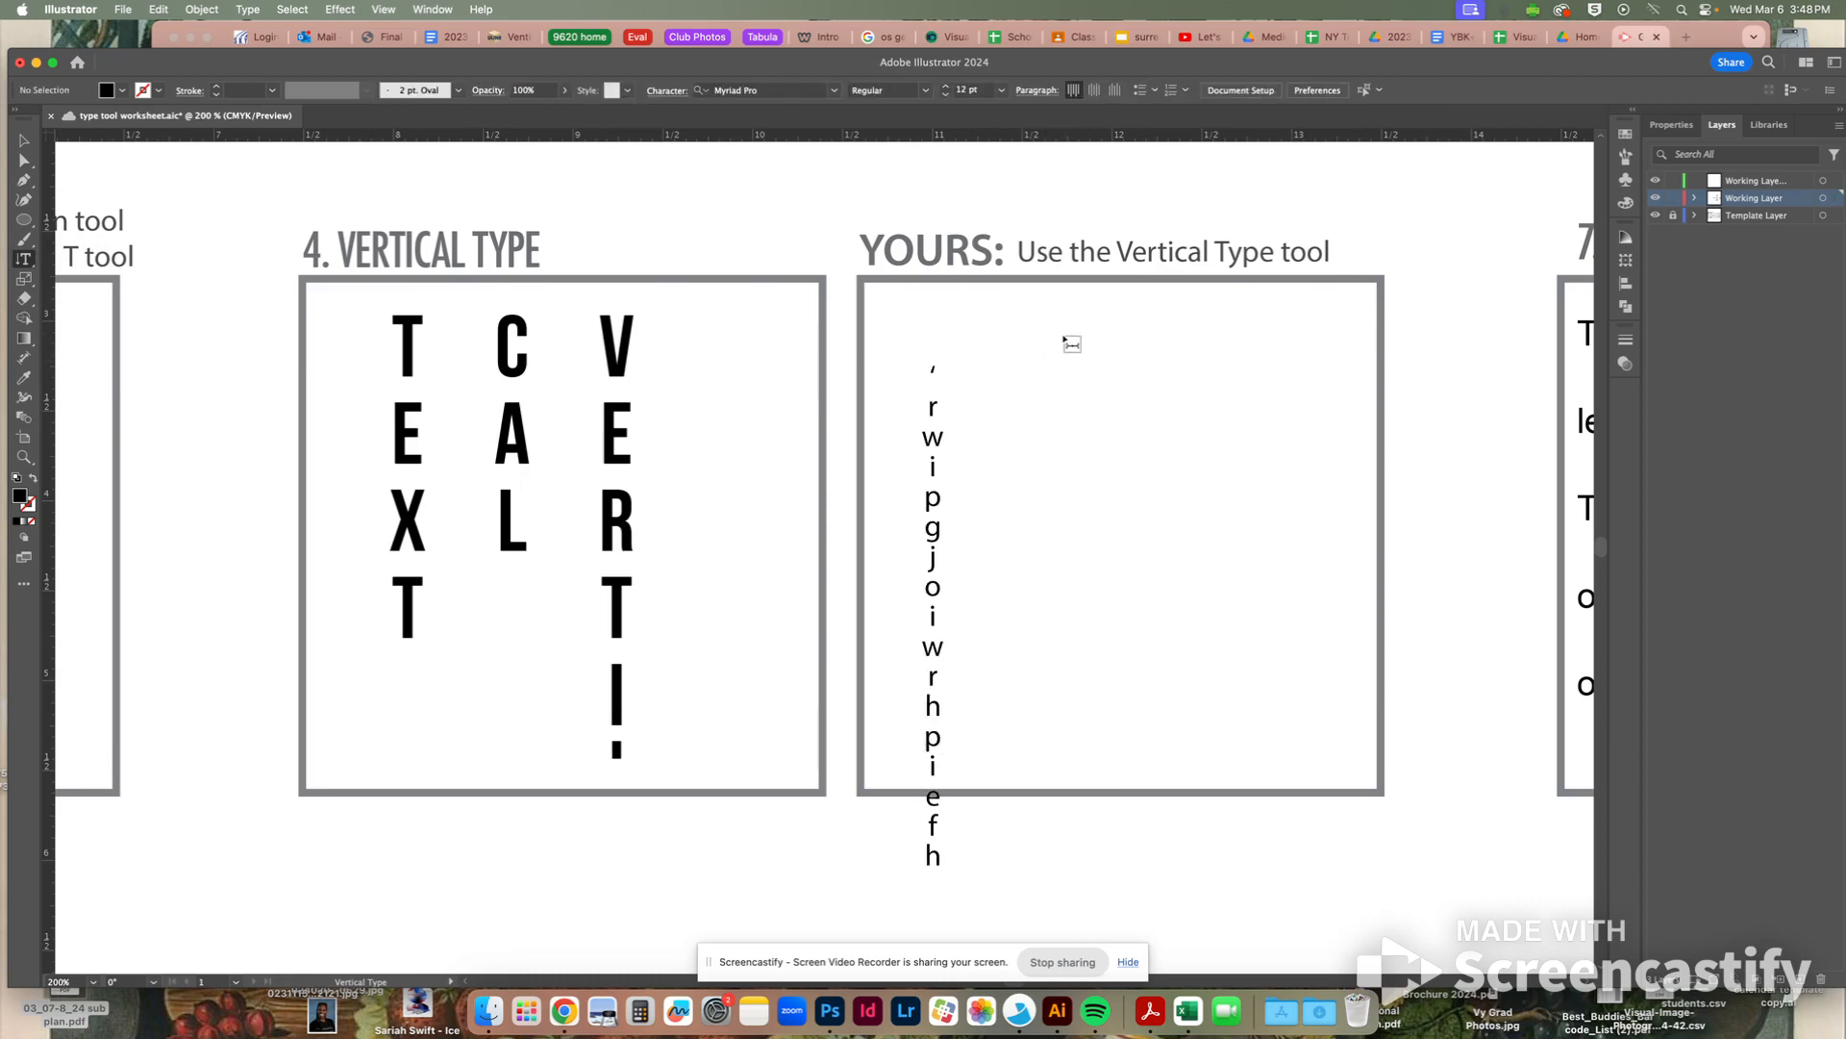
pyautogui.click(1108, 390)
pyautogui.write('grghgehea')
pyautogui.press('Escape')
pyautogui.press('t')
pyautogui.click(1236, 383)
pyautogui.write('etjntejnet')
pyautogui.press('super+z')
pyautogui.press('super+z')
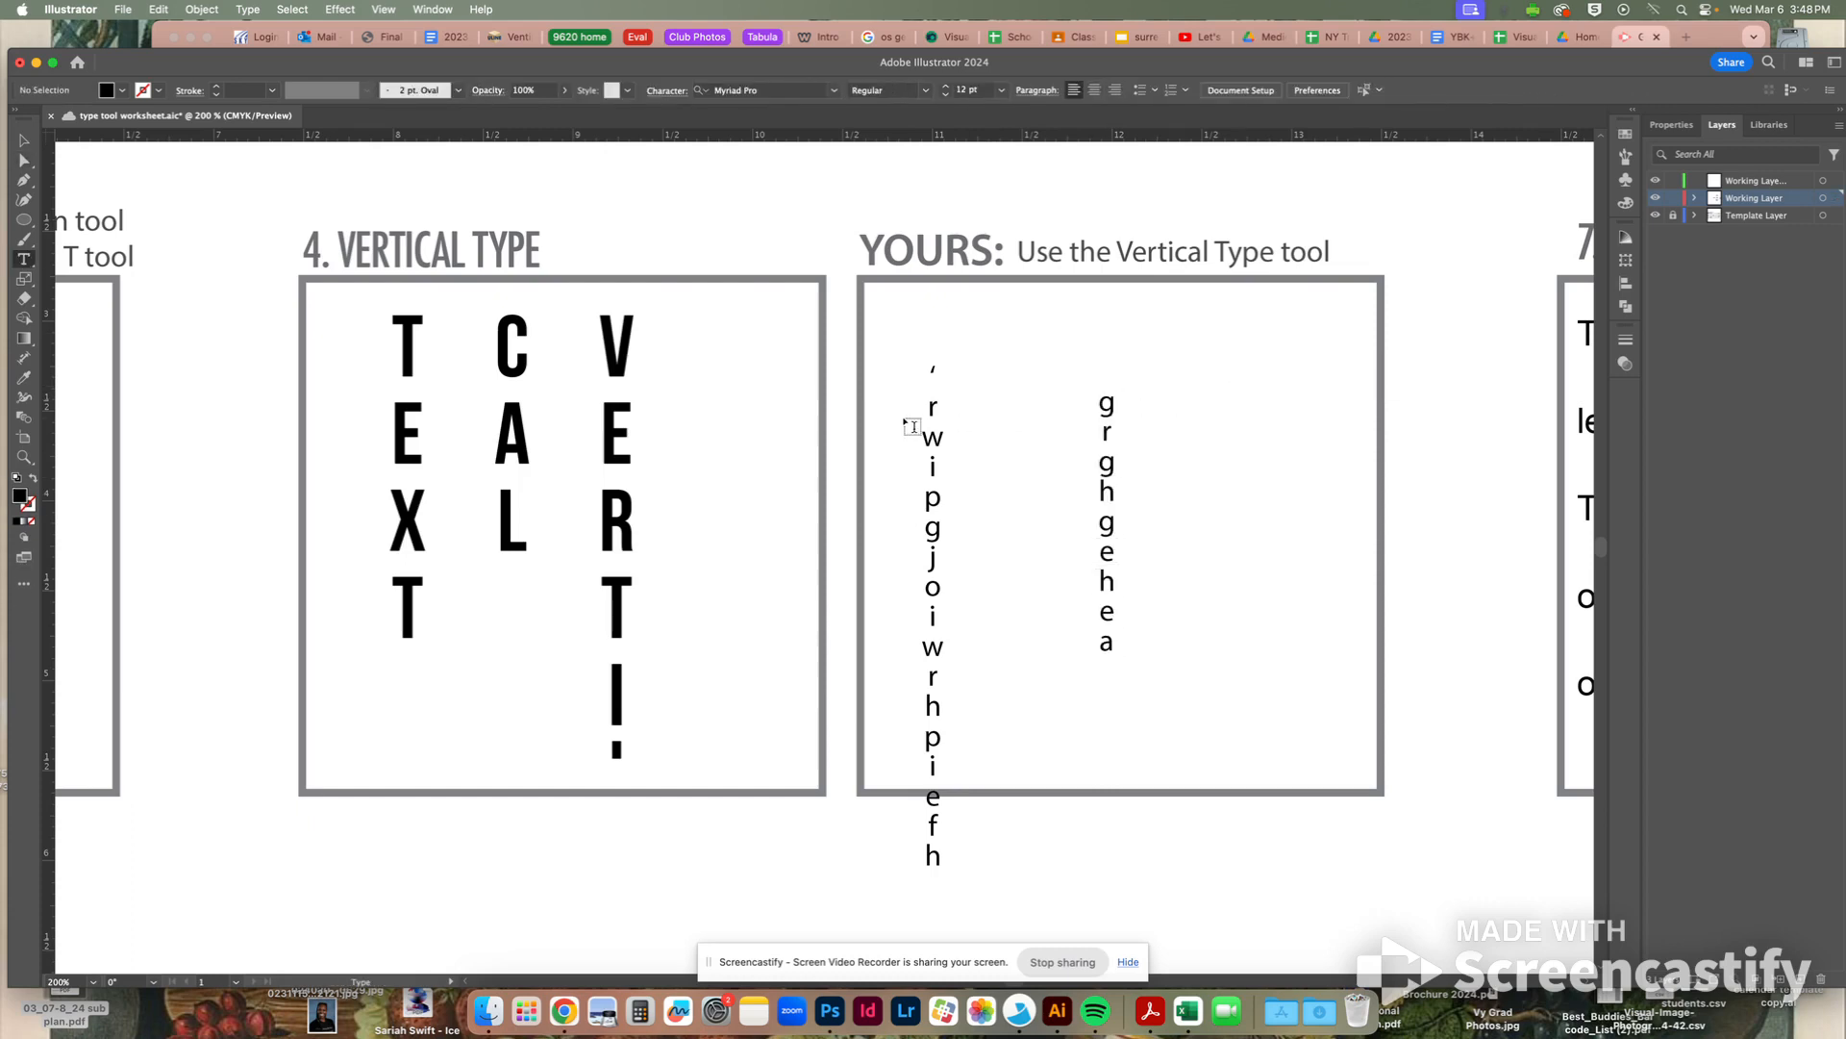
# Add a third vertical column "hethe3tht" in exercise 4 with the Vertical Type tool and delete the overflowing "hpiefh" from the first column
pyautogui.click(24, 259)
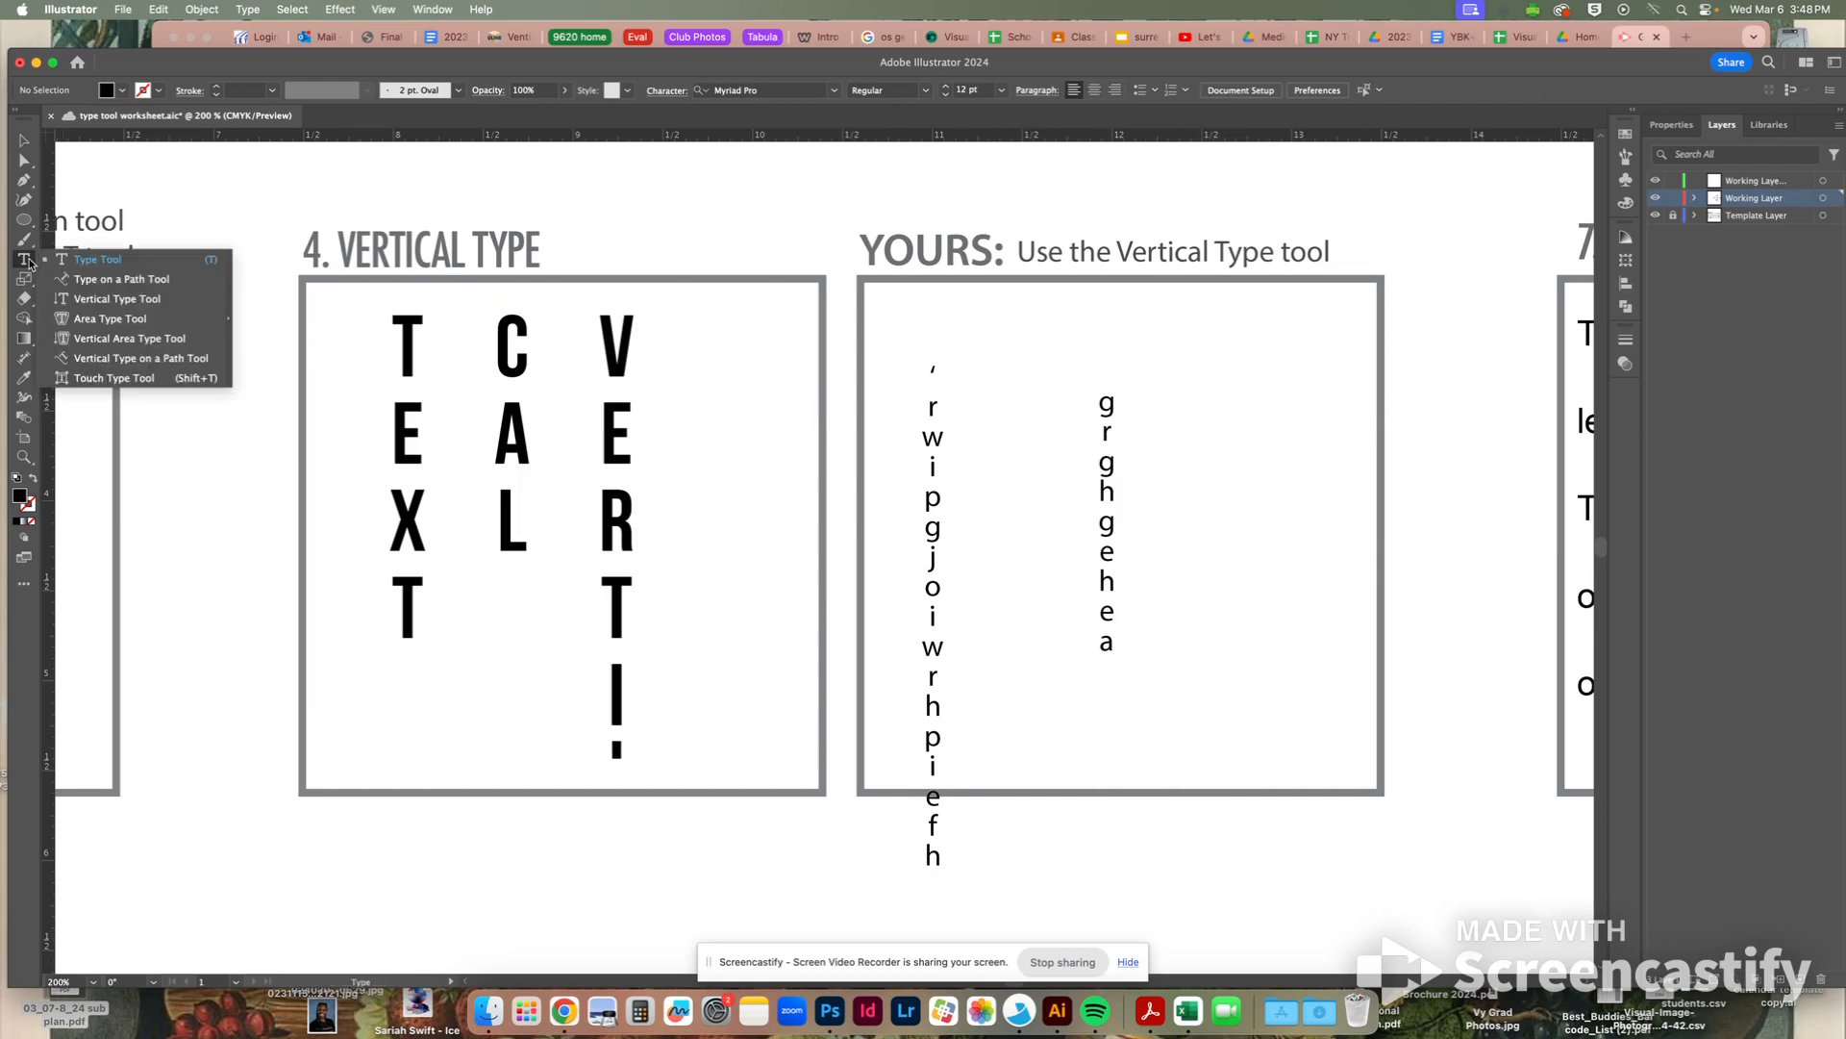
pyautogui.click(69, 299)
pyautogui.click(1229, 377)
pyautogui.write('hethe3tht')
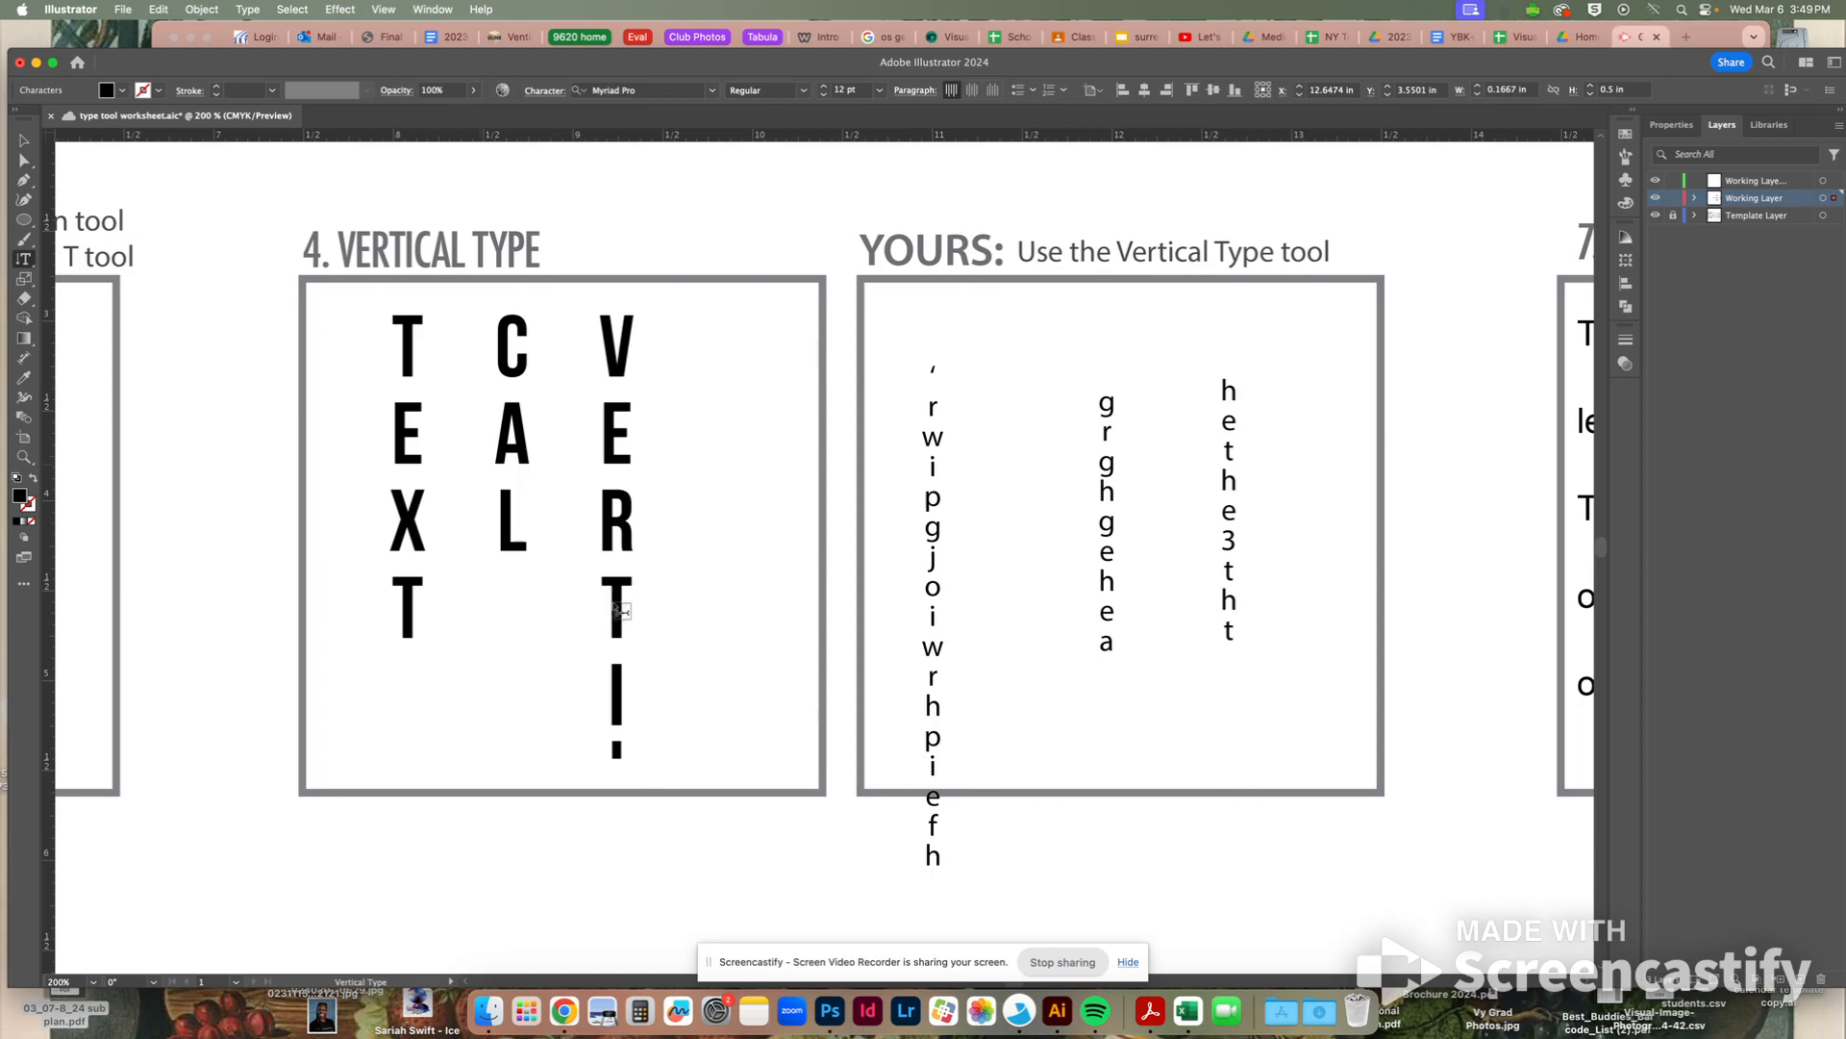
pyautogui.moveTo(933, 868); pyautogui.dragTo(926, 682)
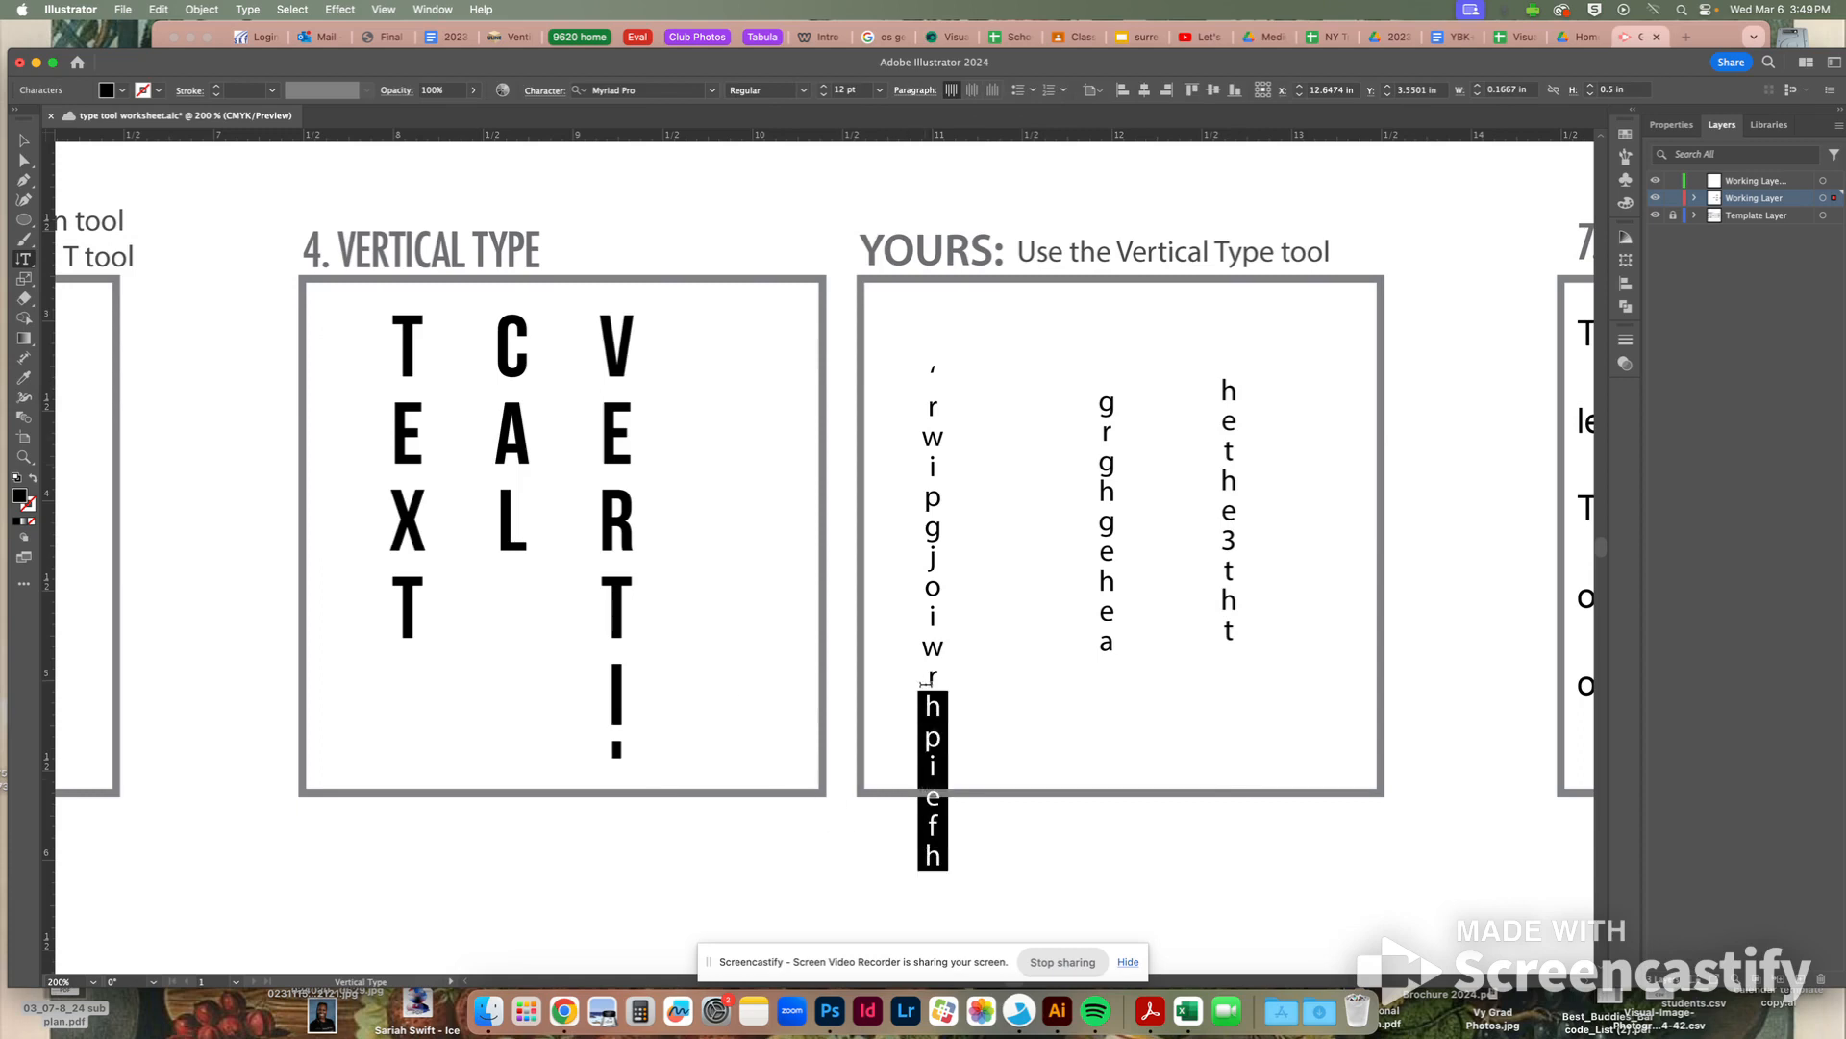
pyautogui.press('BackSpace')
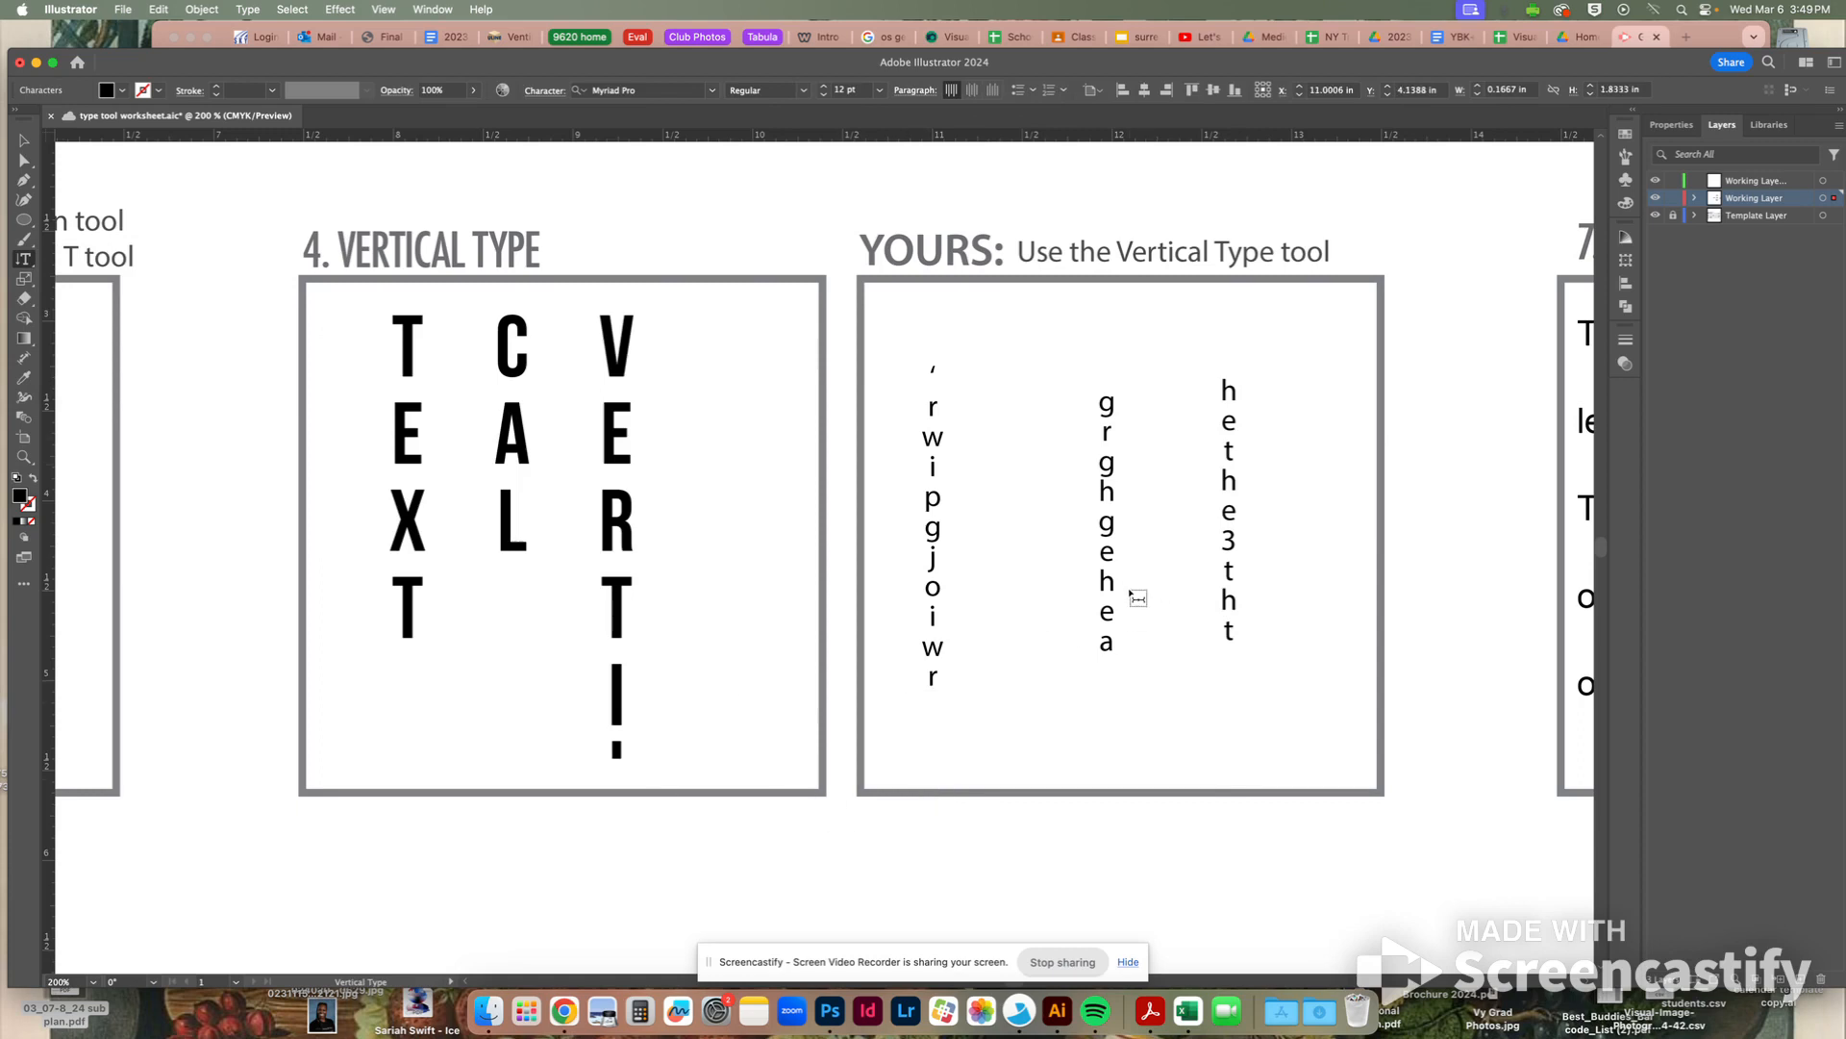
# Draw an open S-shaped Pen path about 2.45 in wide and 1.36 in high in exercise 5's empty box, then swap its fill and stroke
pyautogui.scroll(-15, 936, 764)
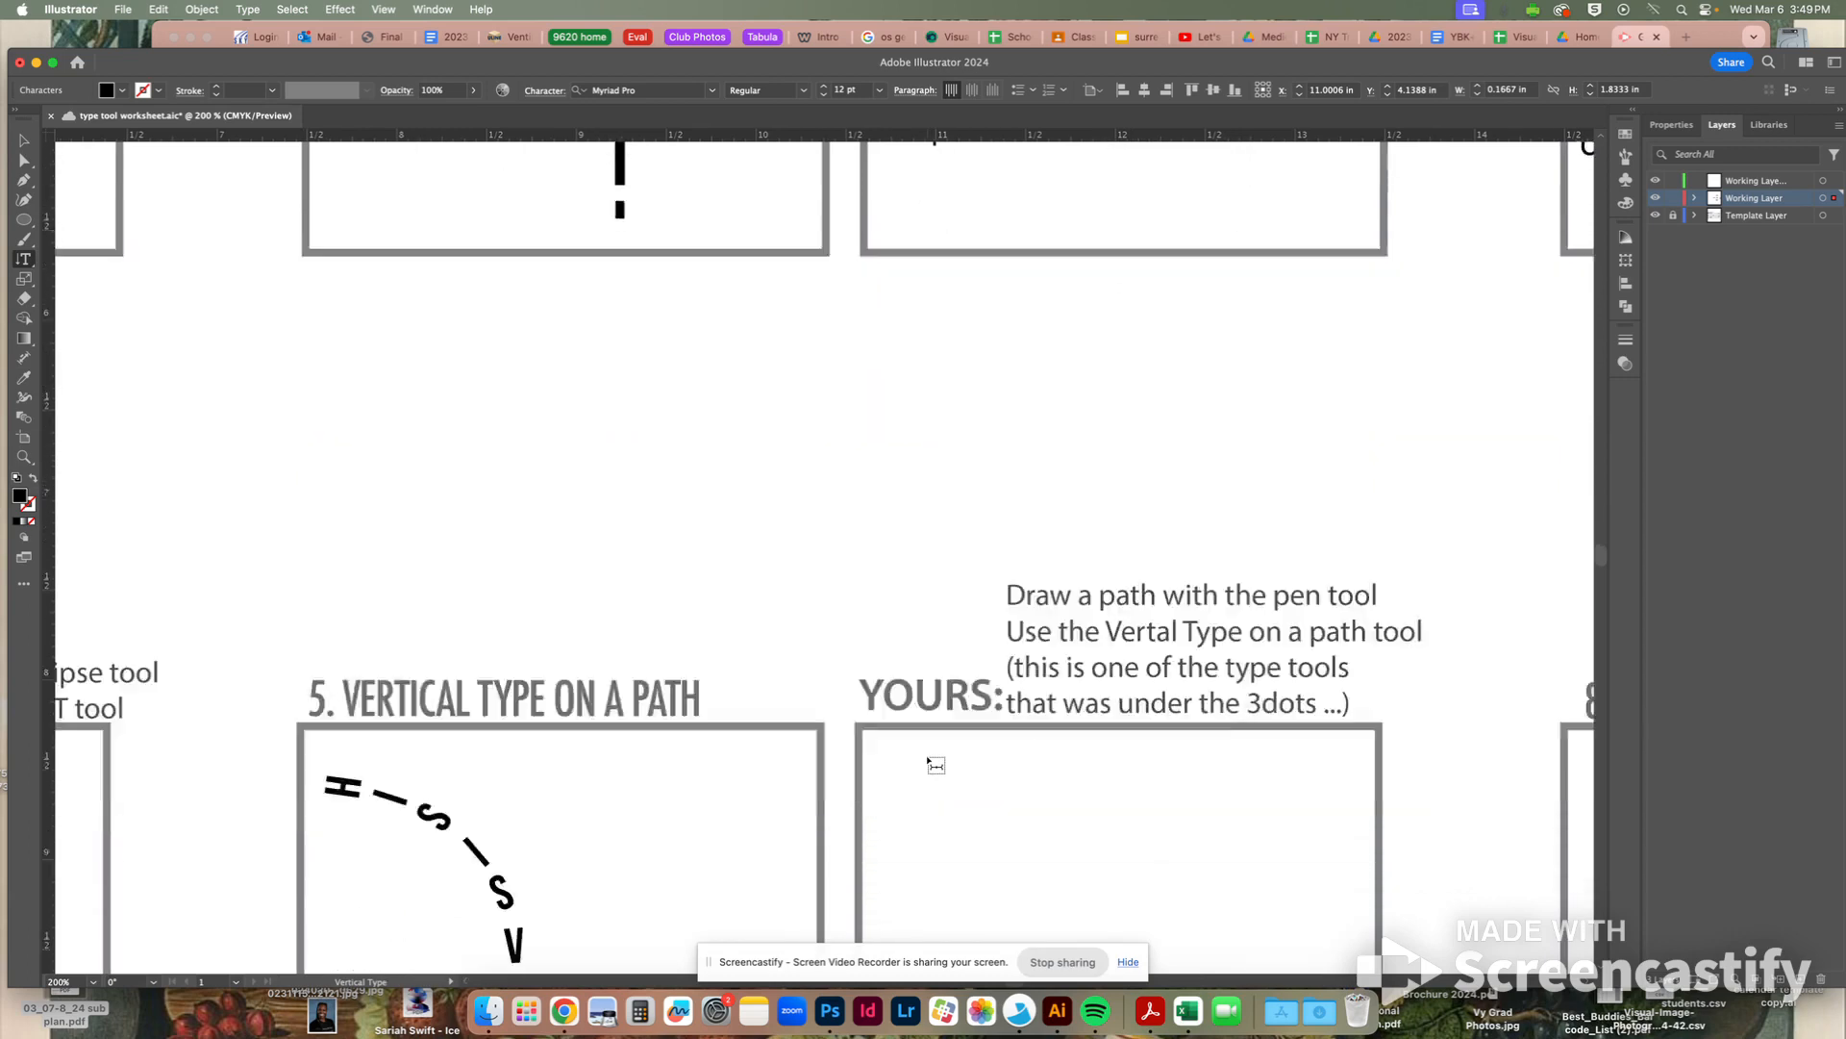
pyautogui.scroll(-4, 936, 764)
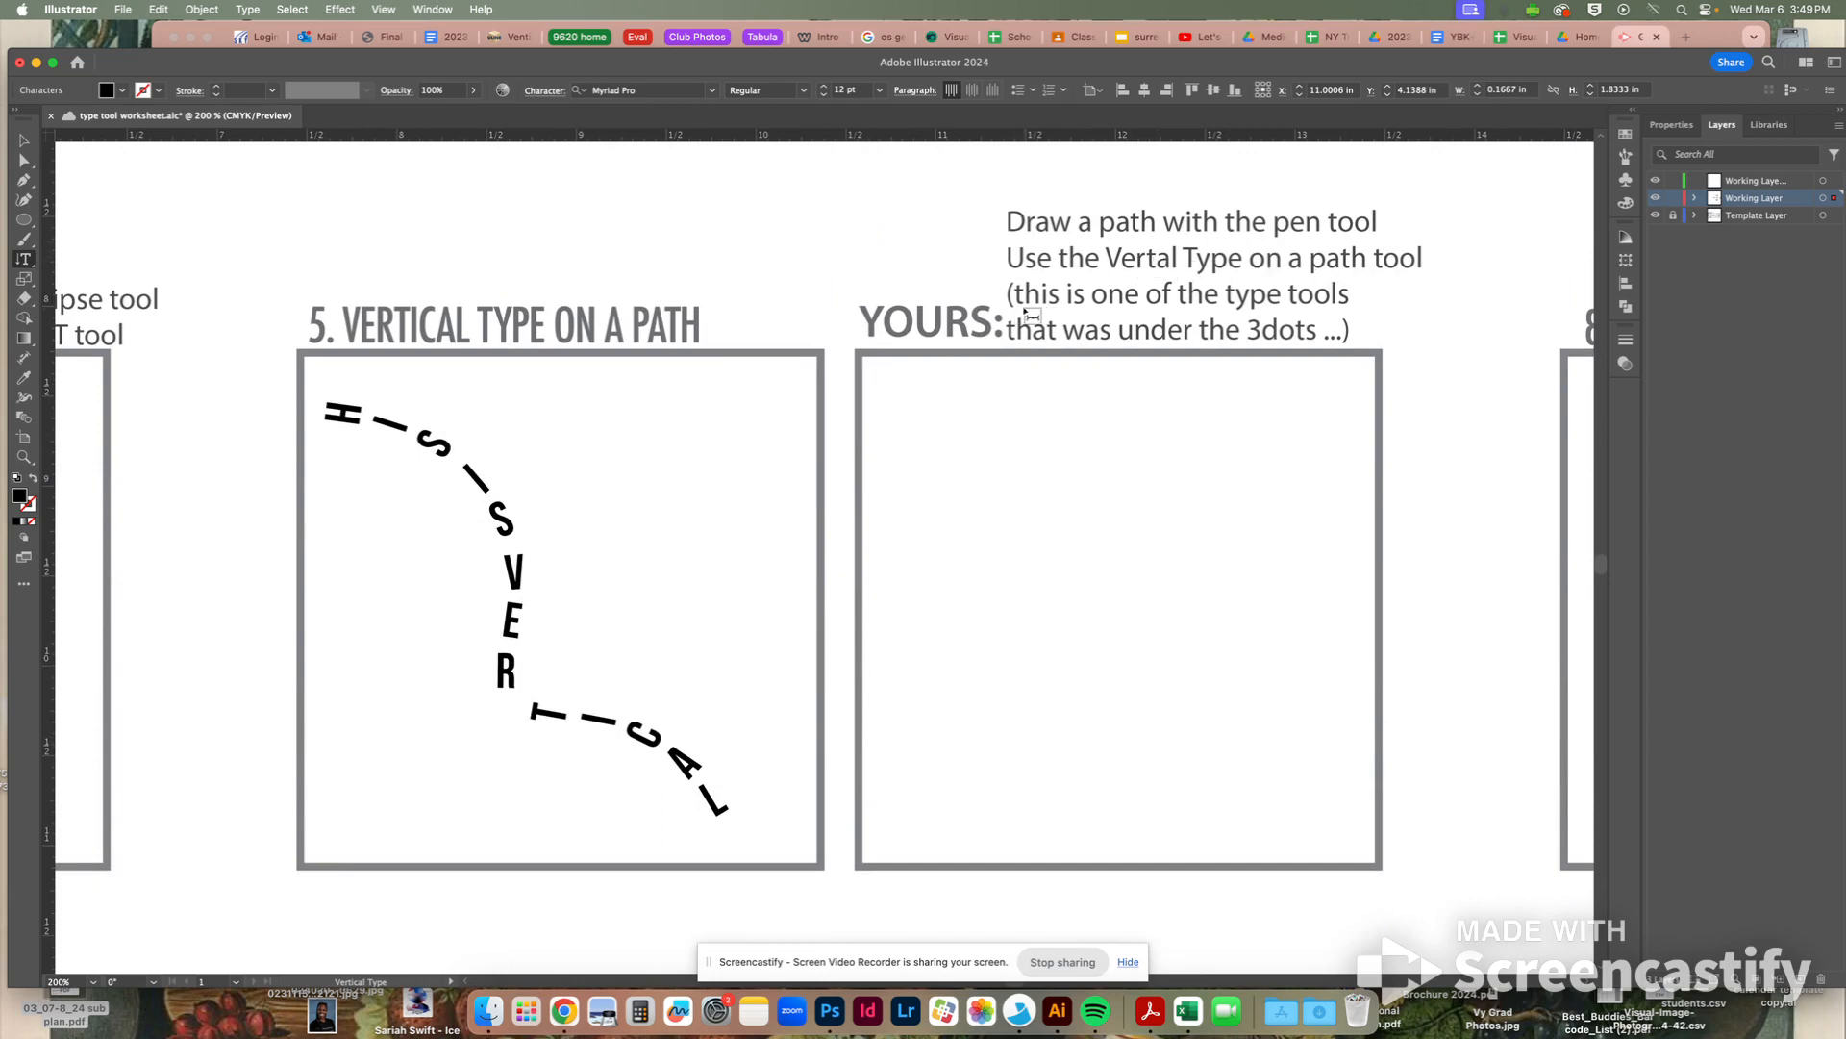
pyautogui.hscroll(-1, 1305, 321)
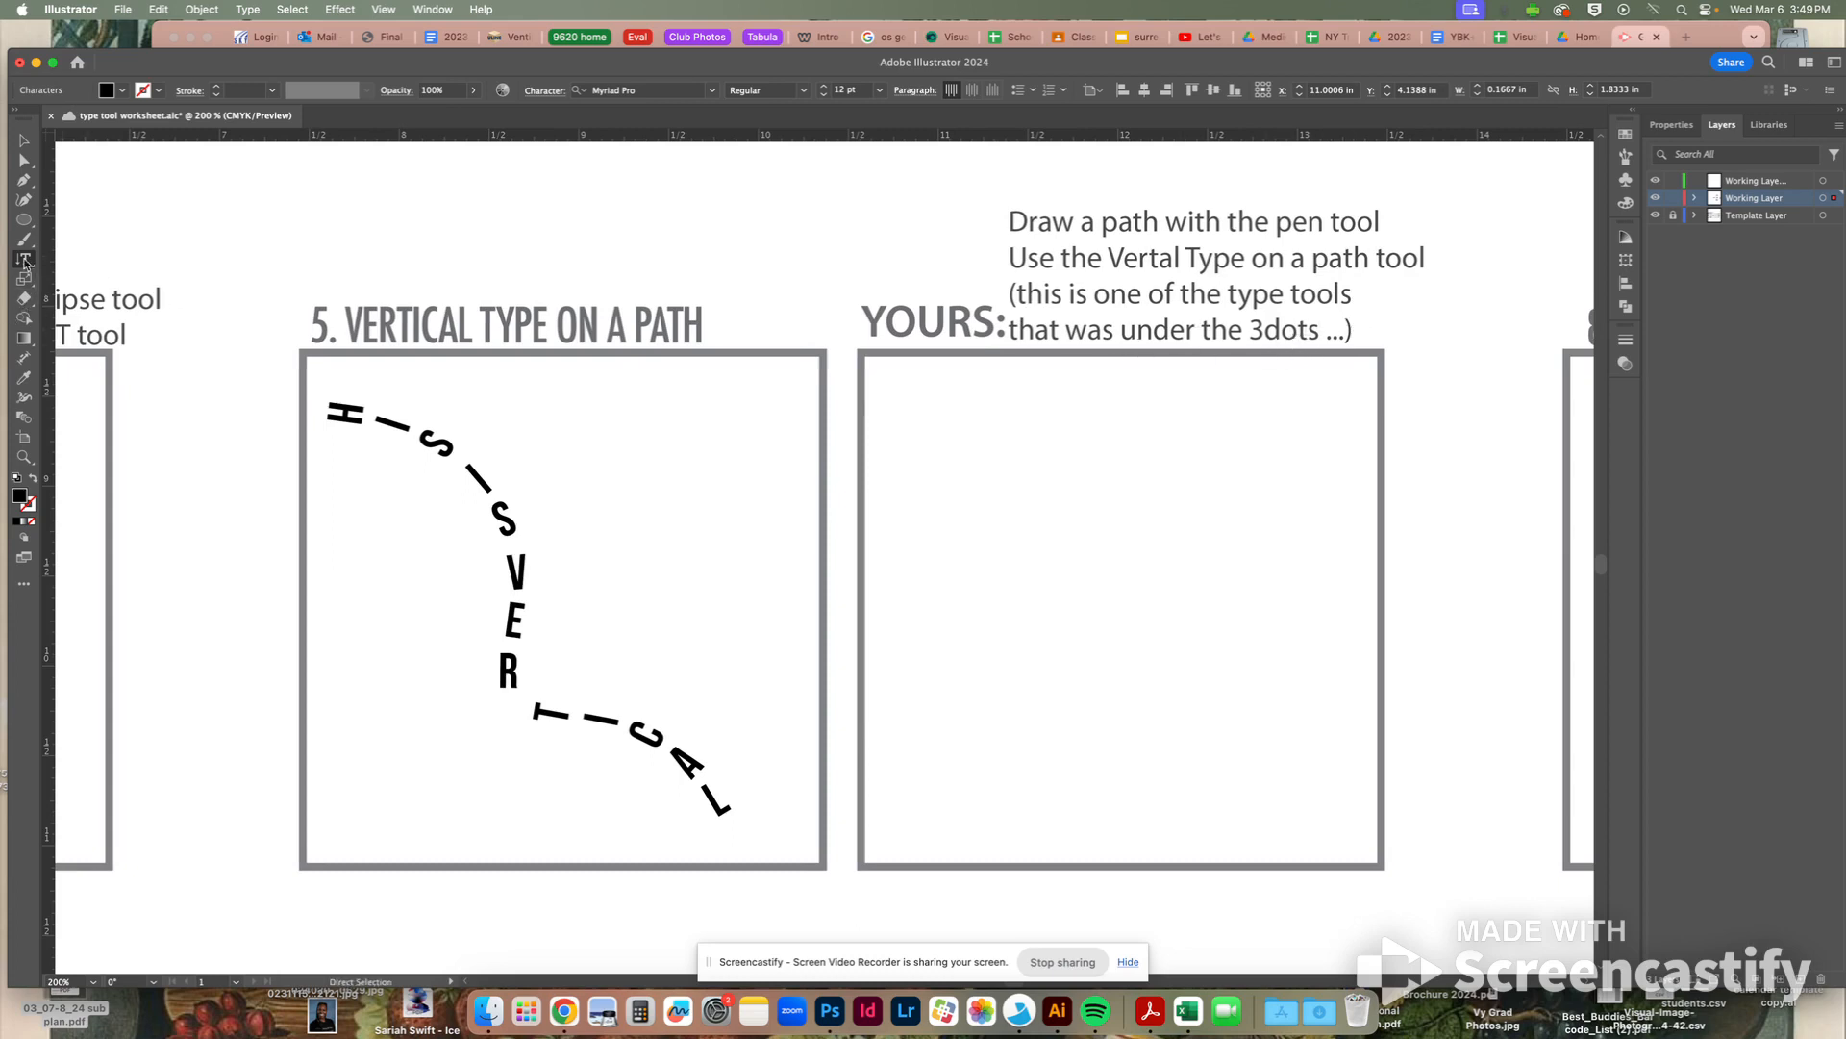
pyautogui.click(23, 182)
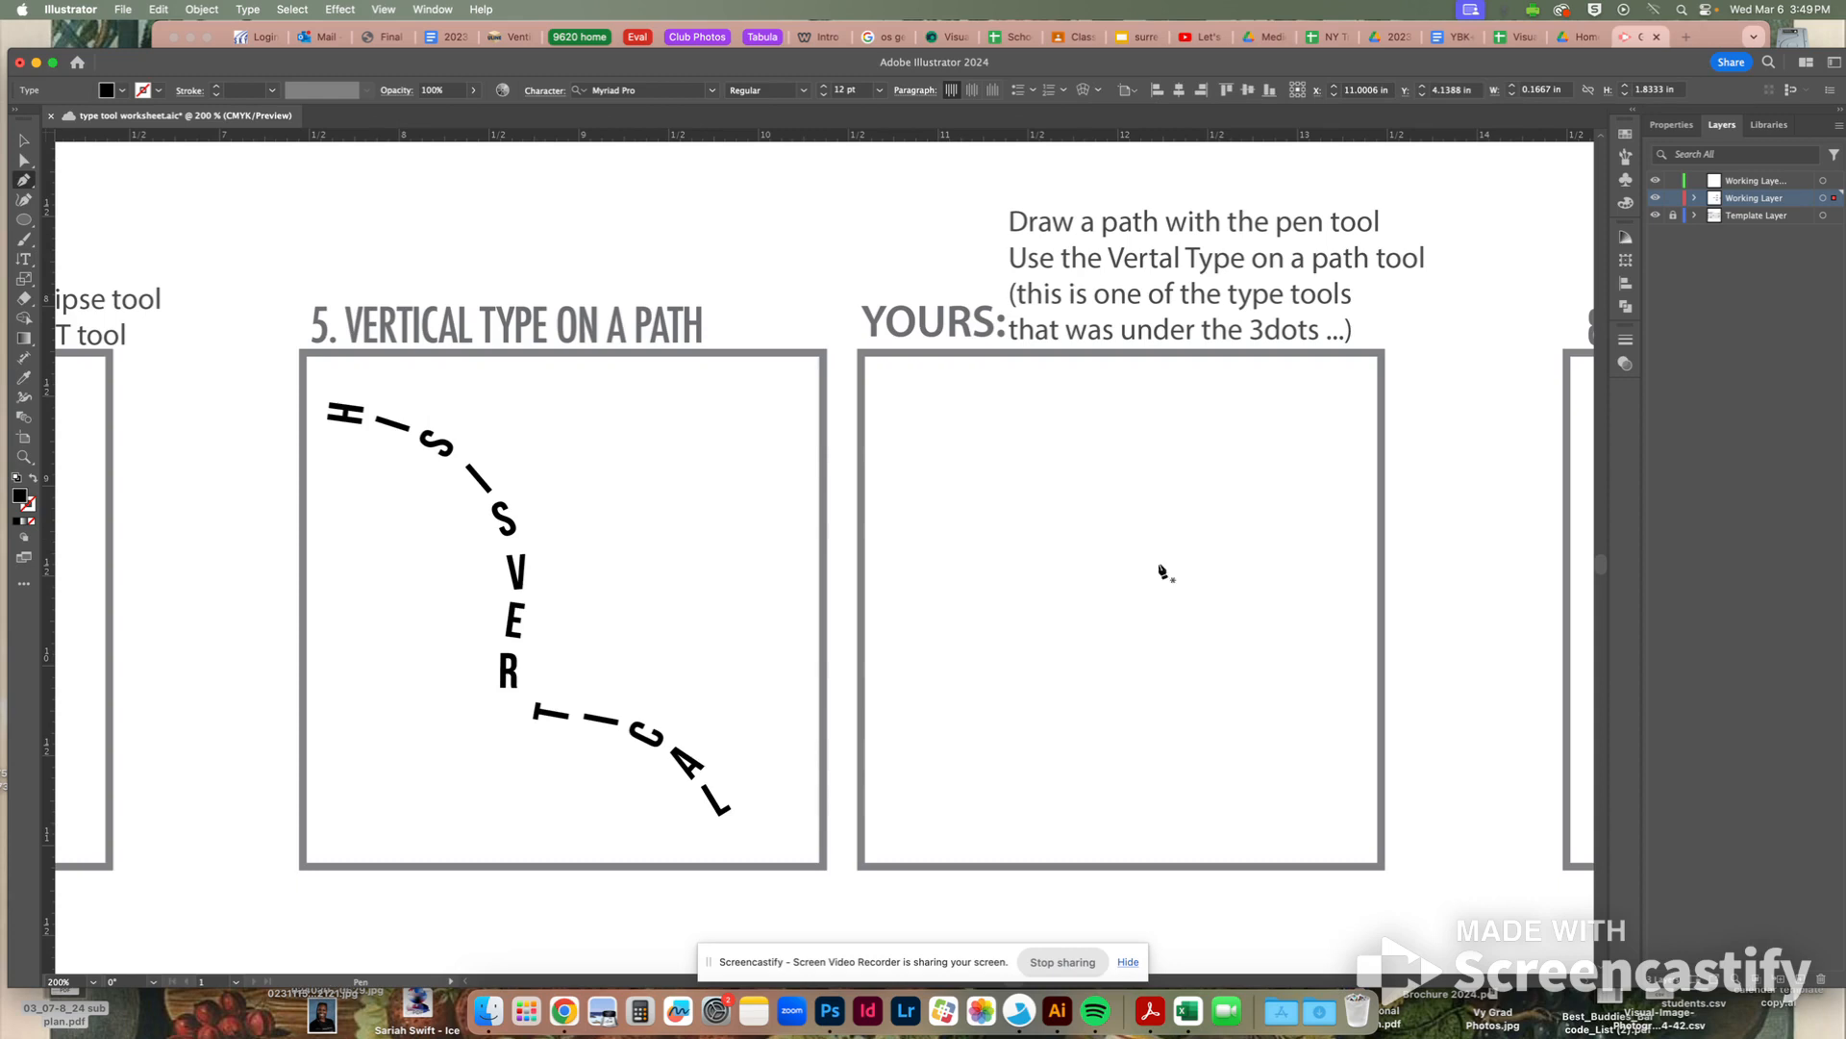
pyautogui.click(896, 492)
pyautogui.click(1144, 567)
pyautogui.moveTo(1153, 571); pyautogui.dragTo(1199, 756)
pyautogui.moveTo(1337, 691); pyautogui.dragTo(1377, 703)
pyautogui.hscroll(1, 1374, 697)
pyautogui.press('Escape')
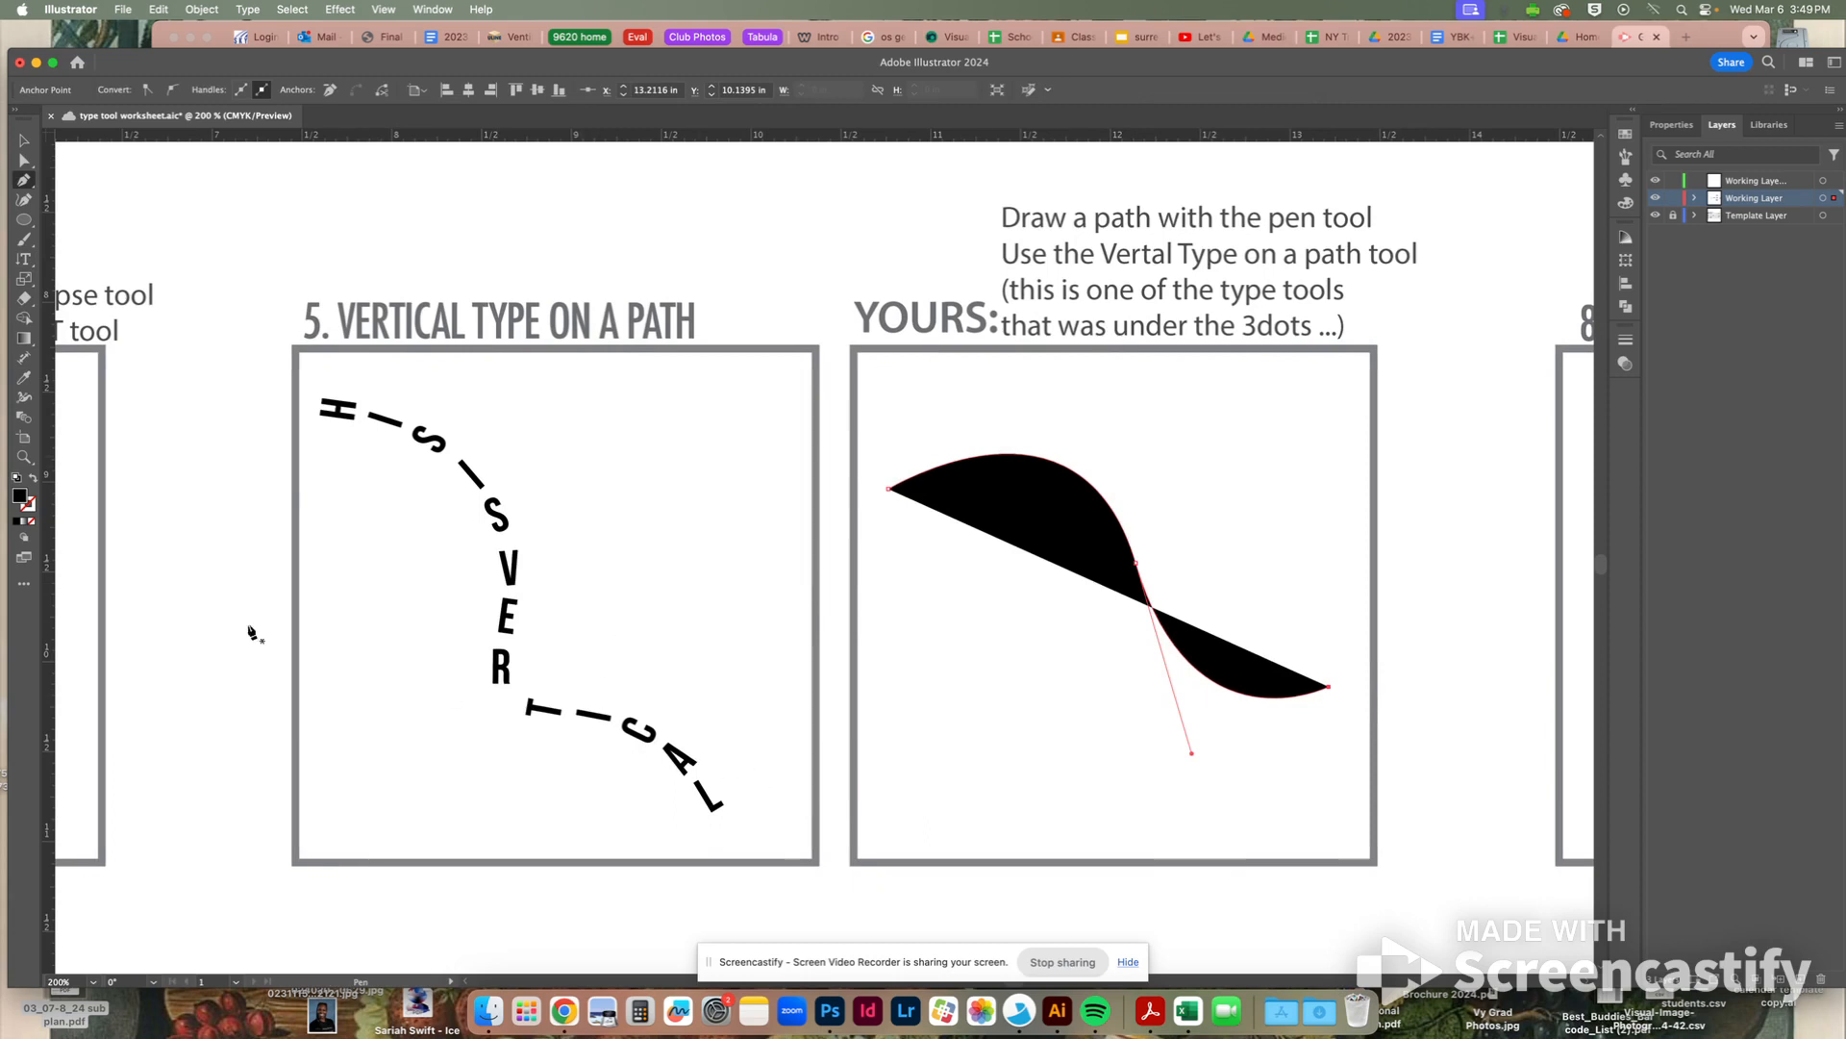
pyautogui.click(31, 478)
pyautogui.hscroll(2, 910, 678)
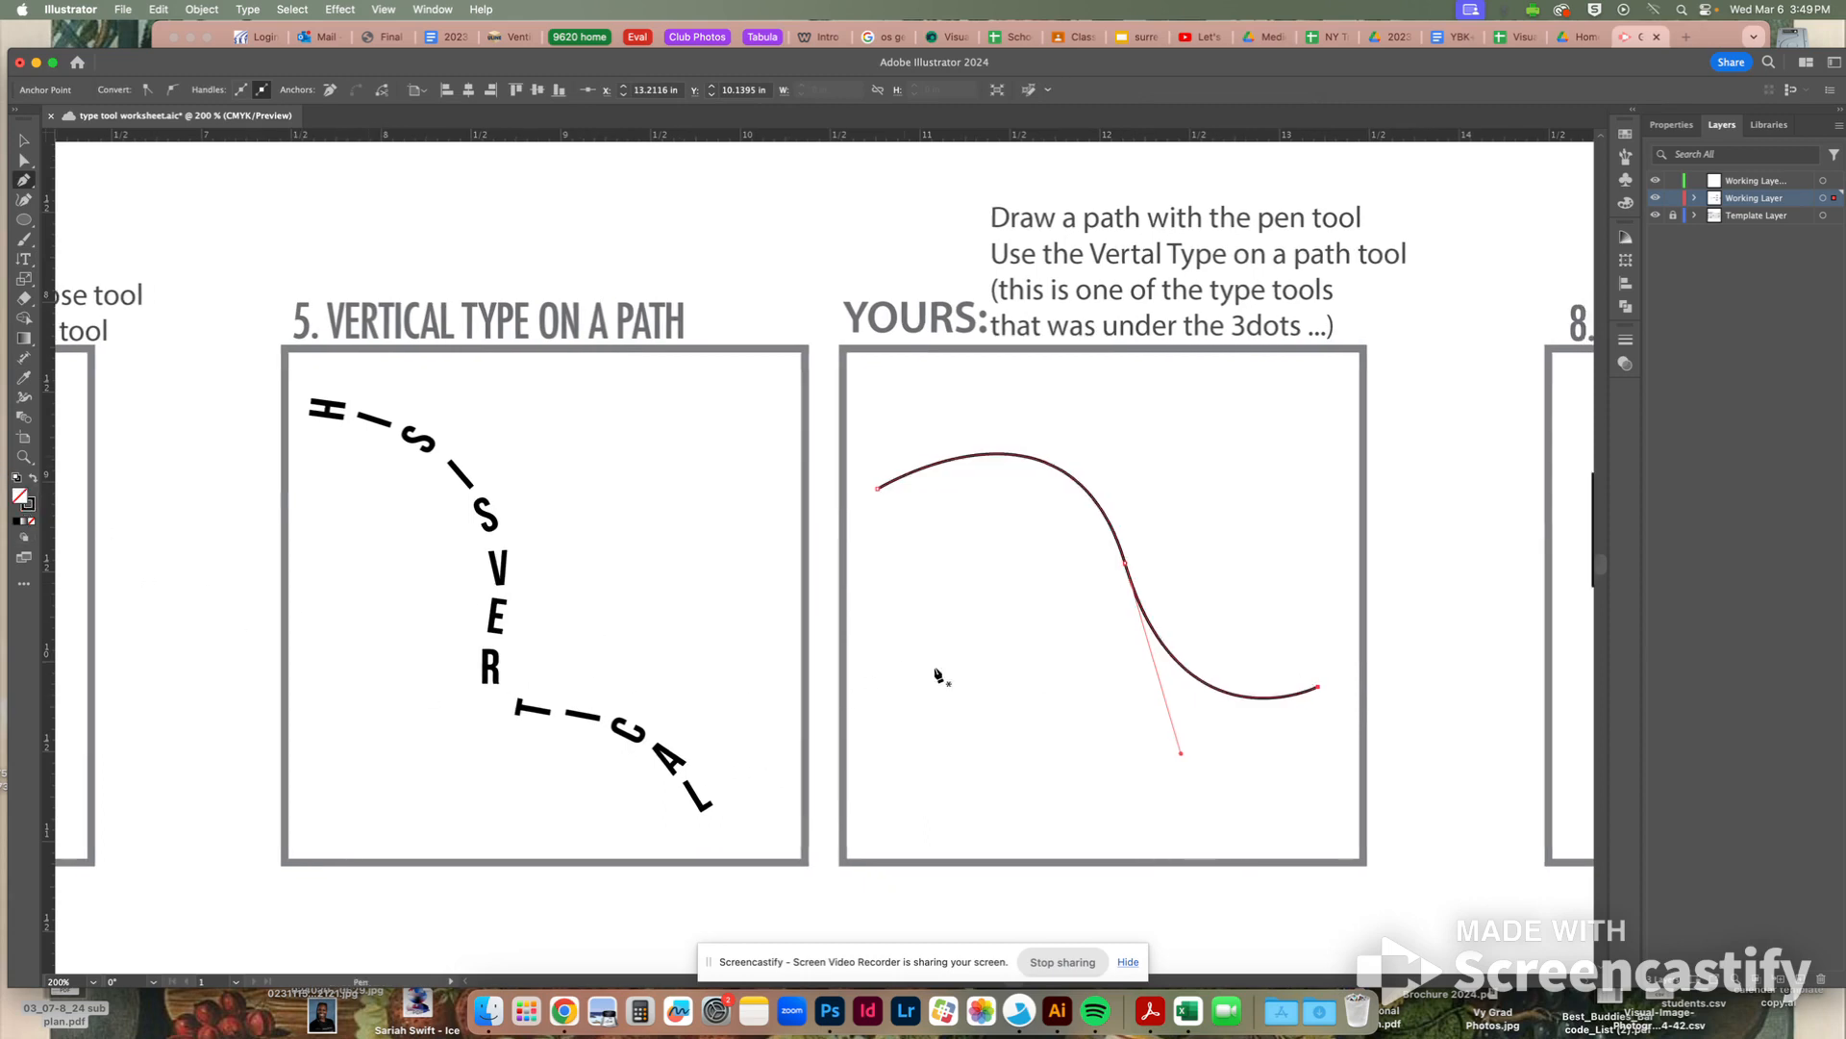
# Place the text "4iypi35ypir5pij" along the exercise 5 curve with the Vertical Type on a Path tool
pyautogui.click(24, 257)
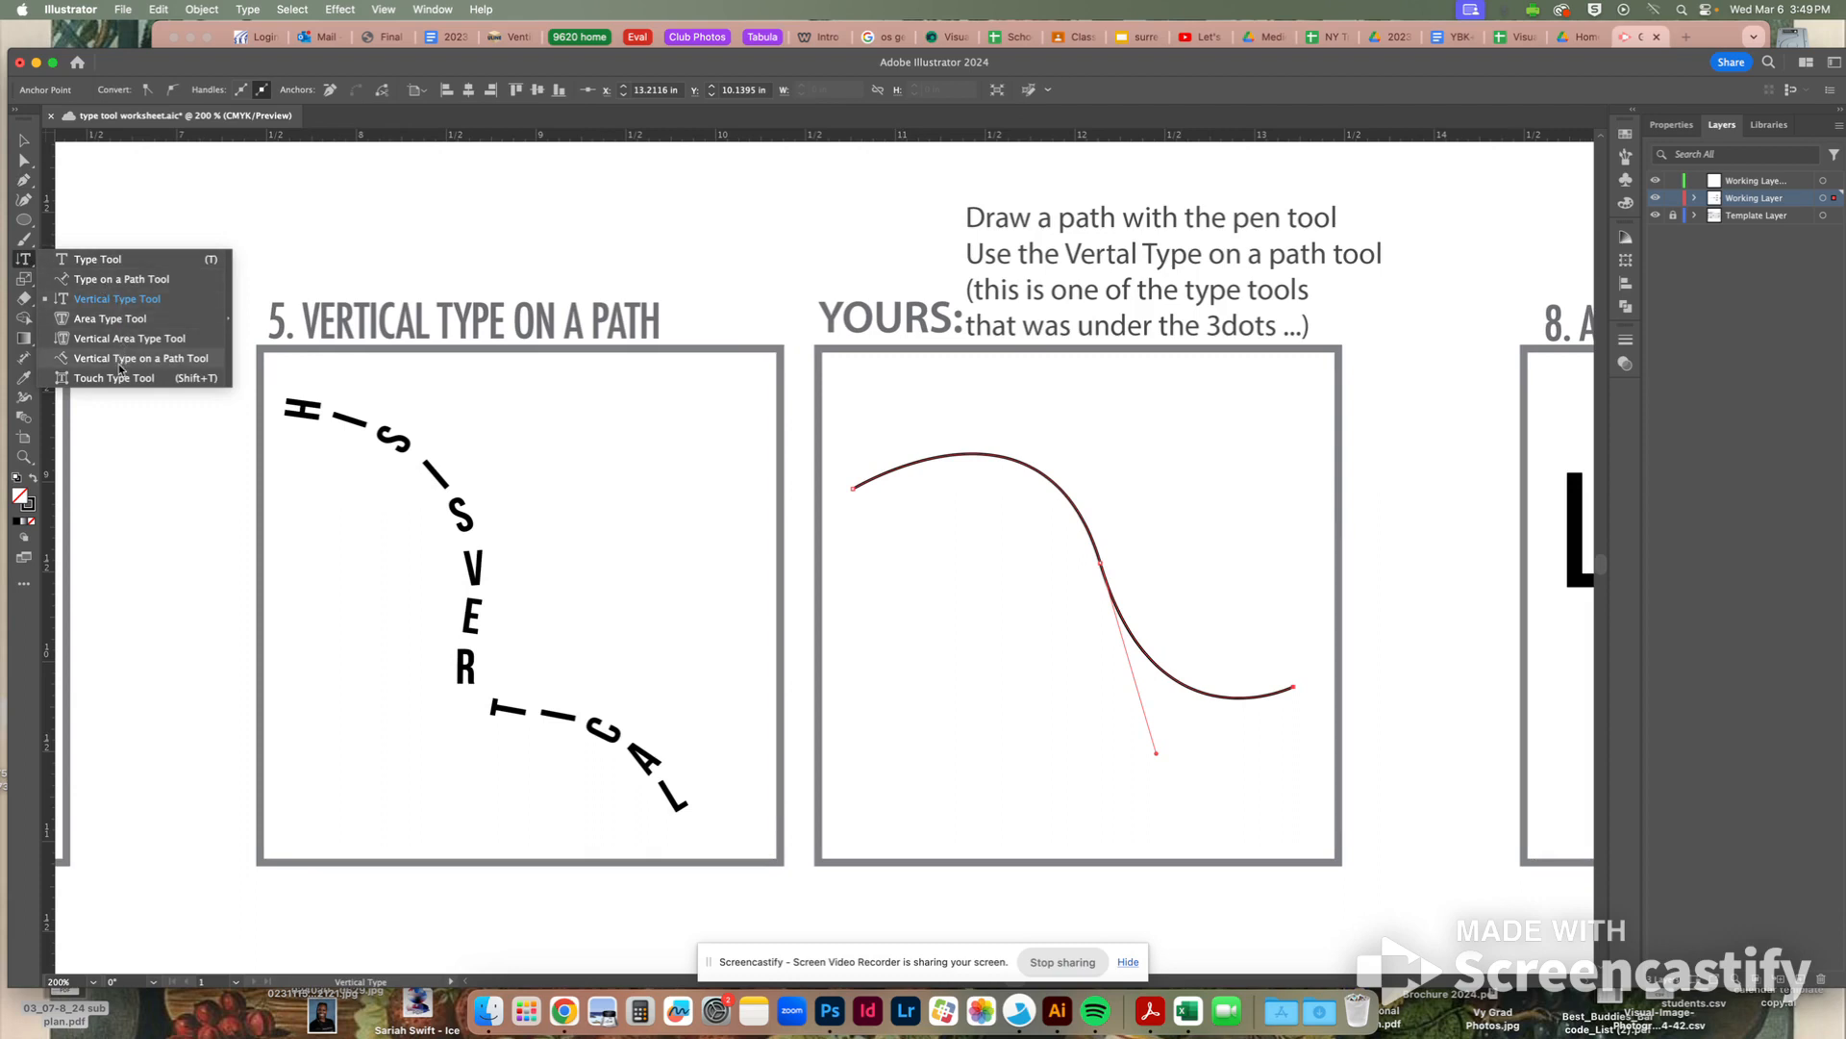
pyautogui.click(120, 359)
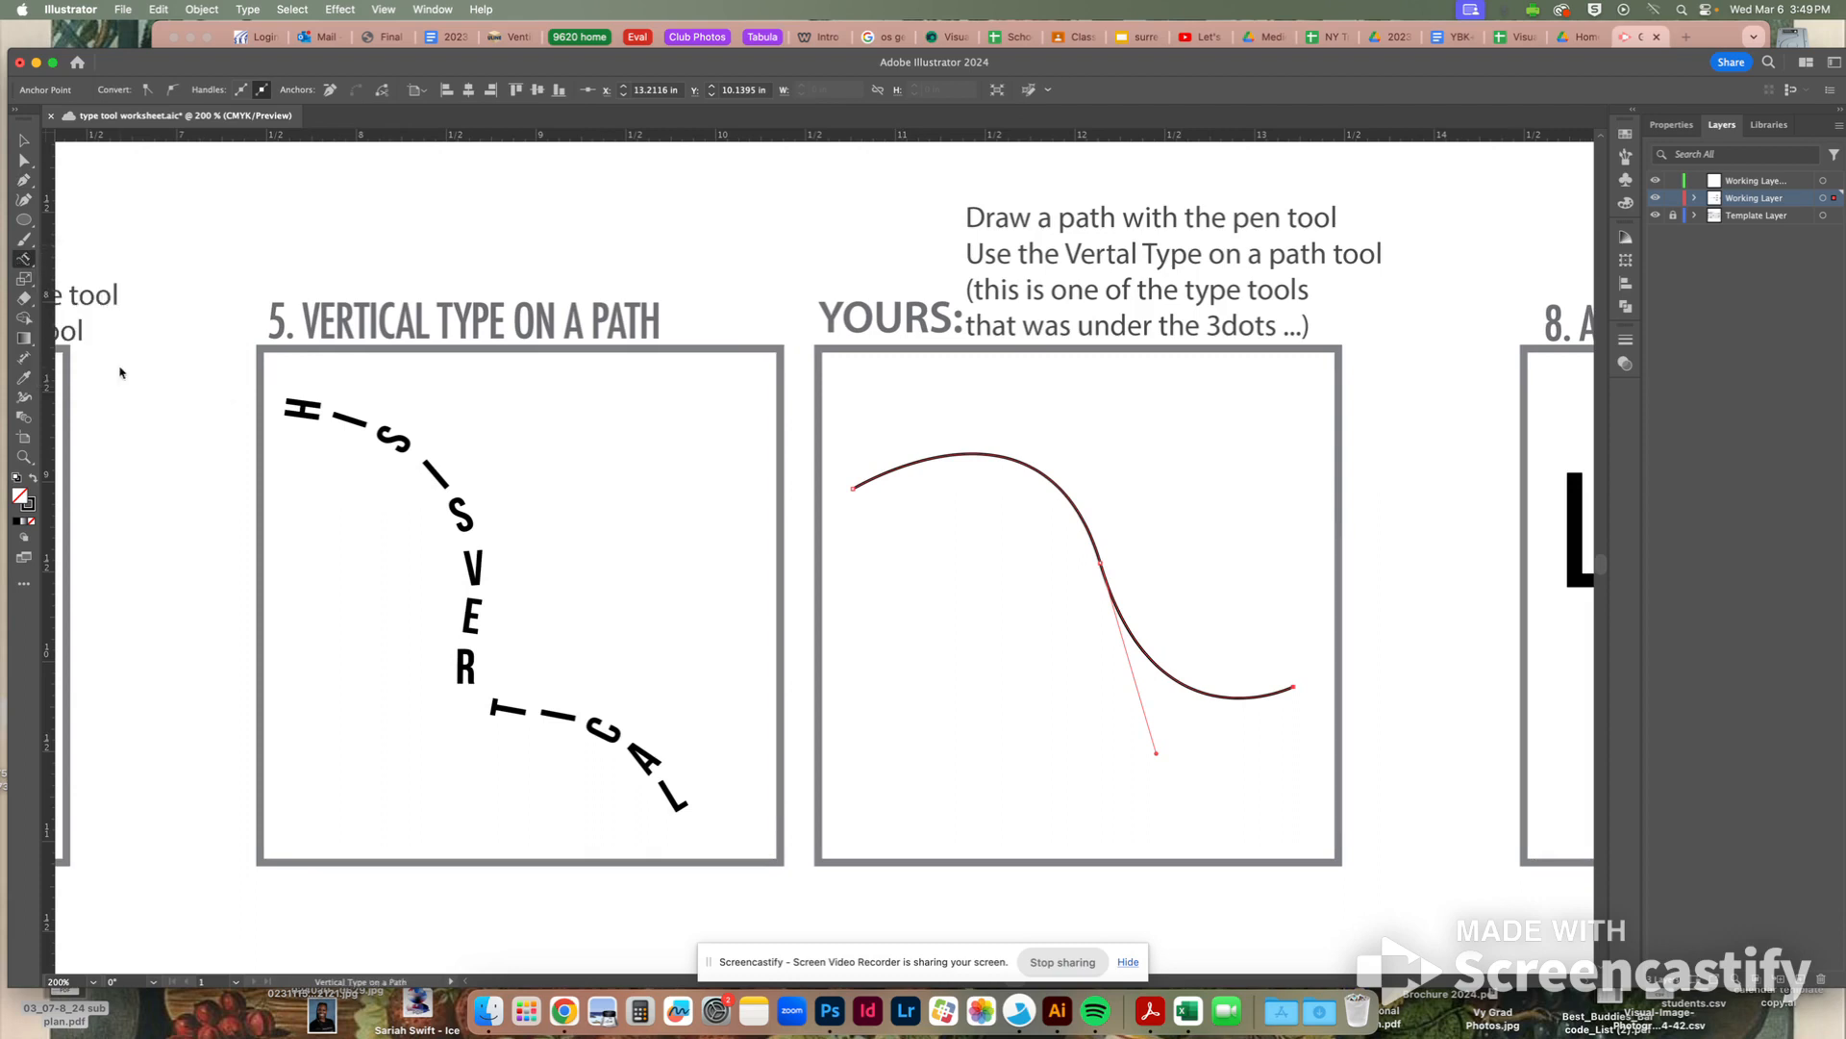
pyautogui.click(903, 469)
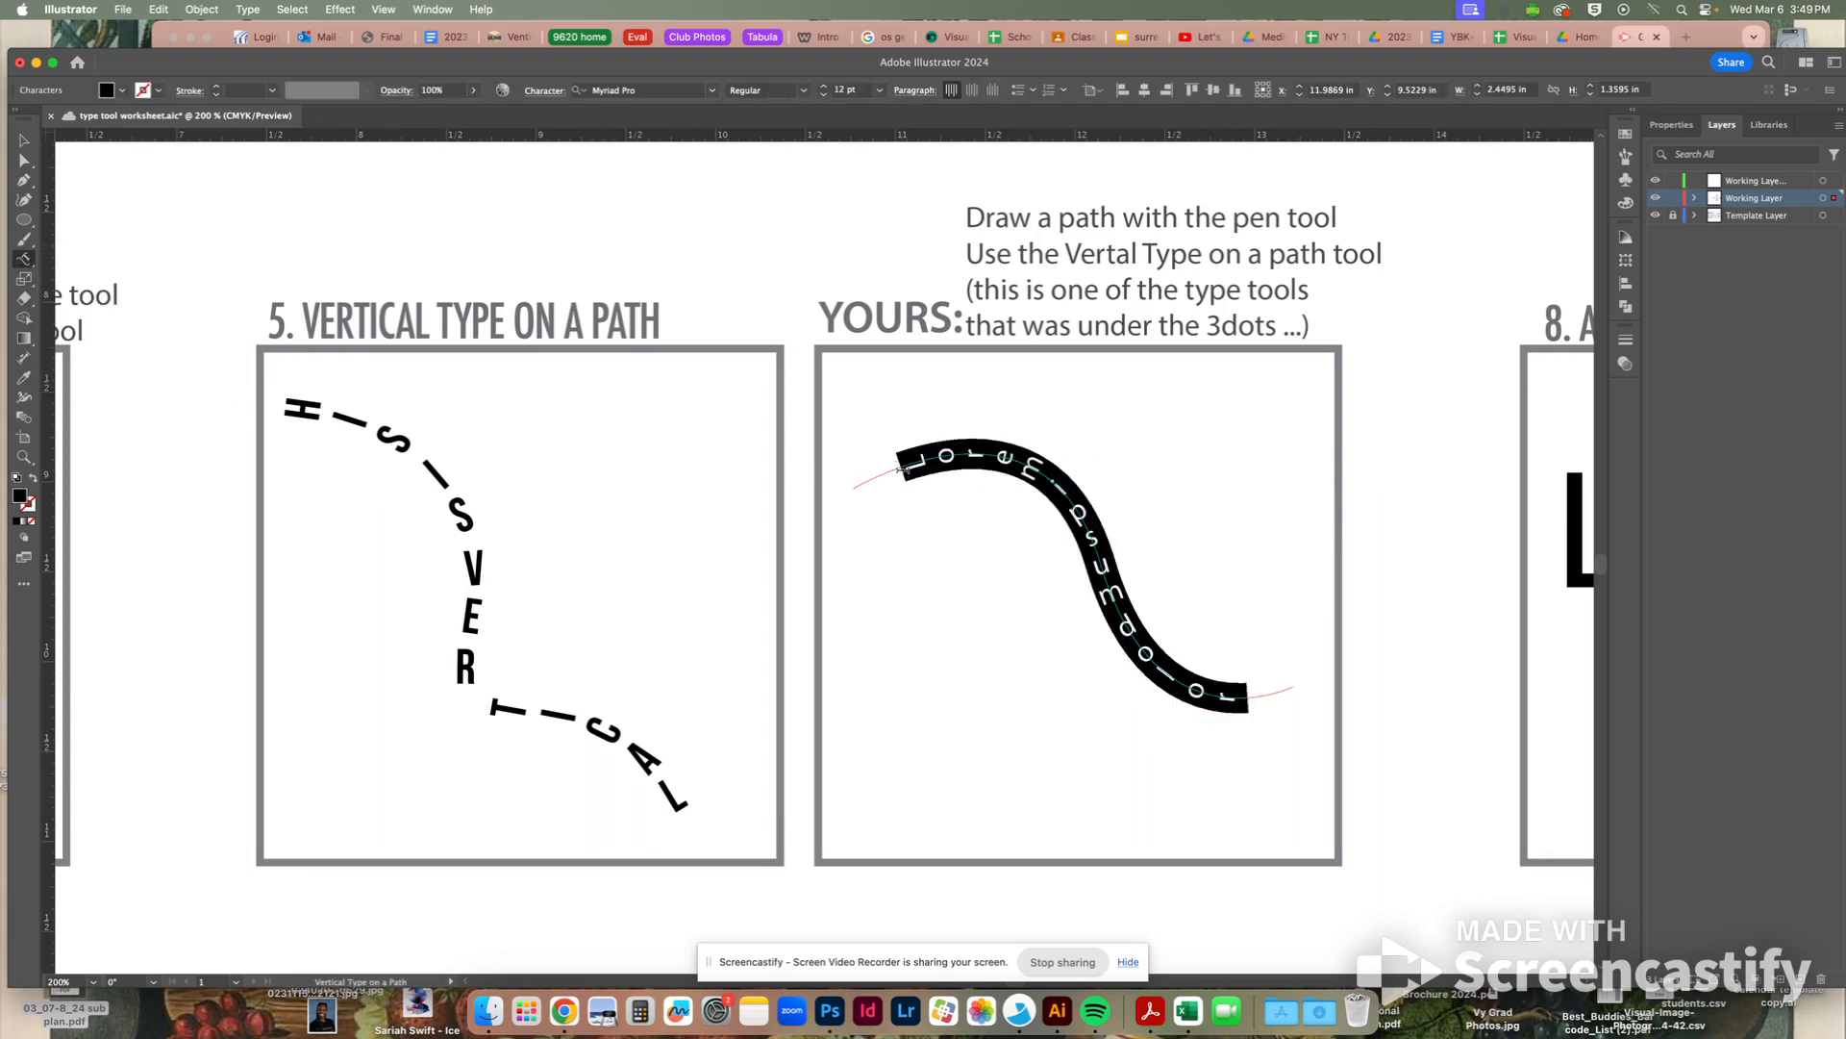
pyautogui.write('4iypi35ypir5pij')
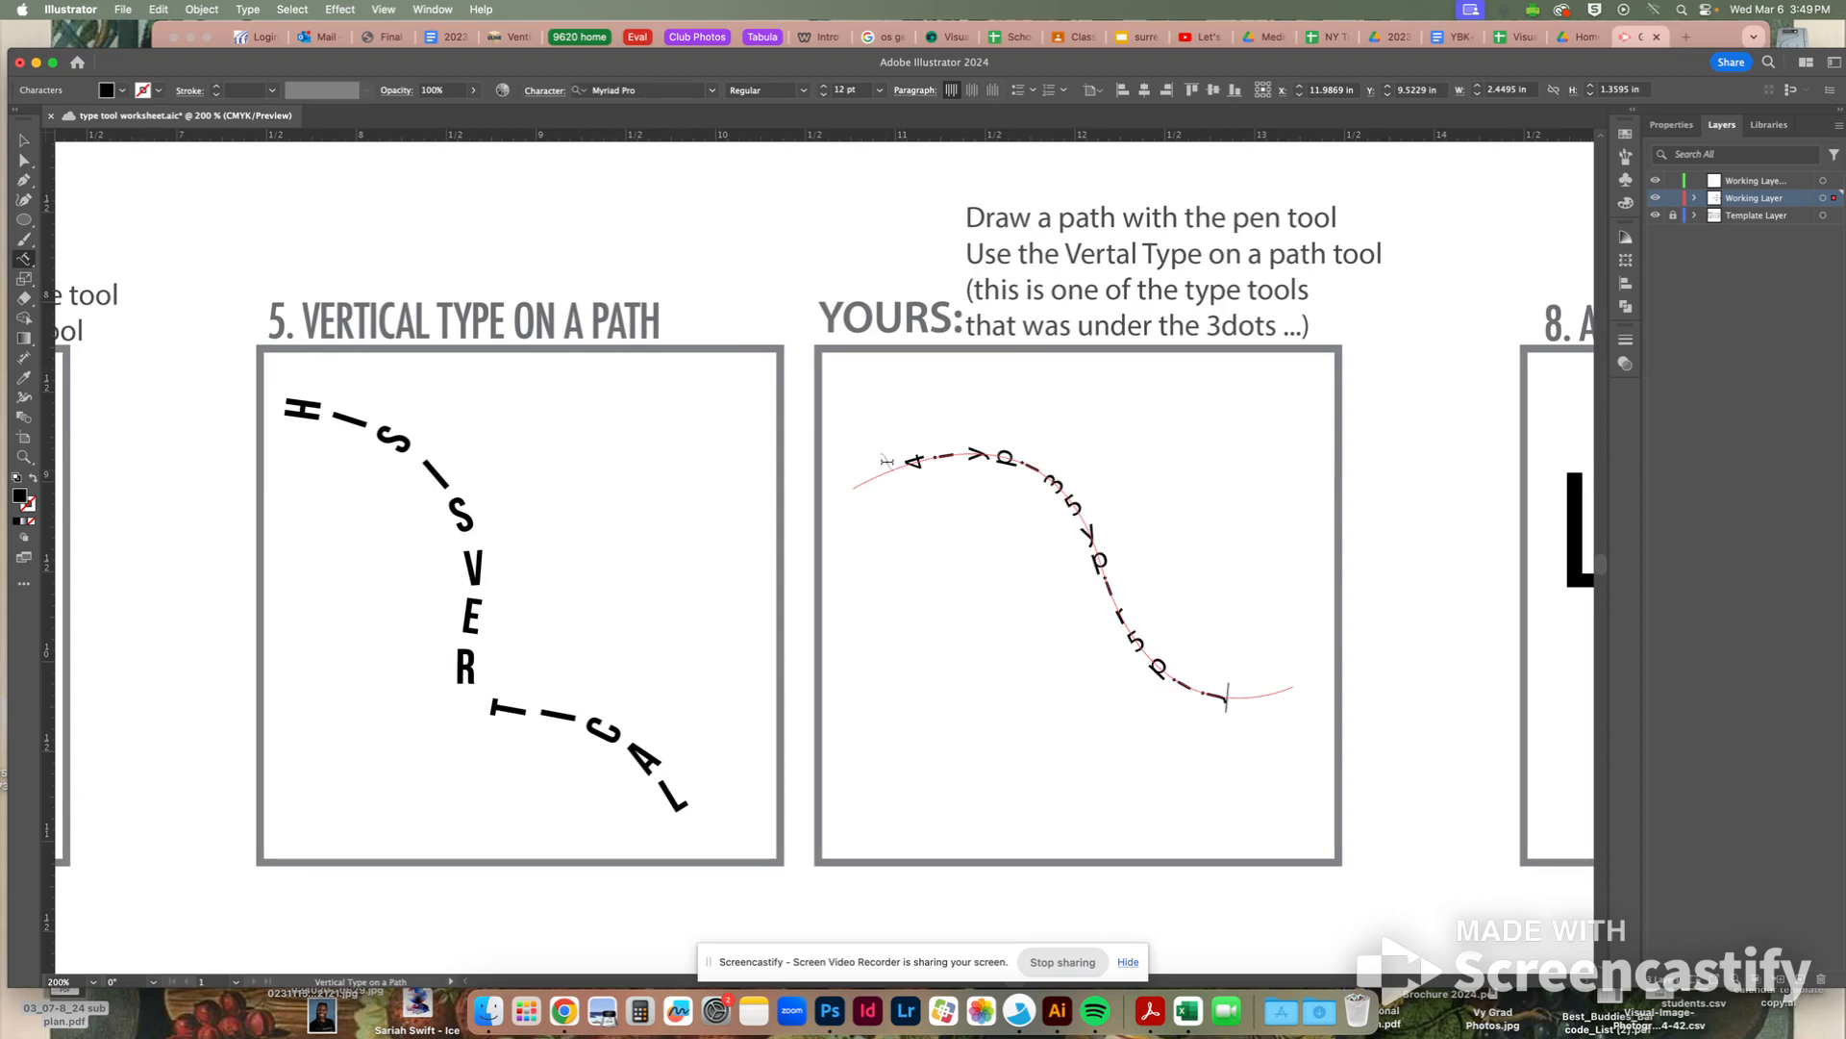
# Draw a closed irregular curved Pen shape about 2.48 by 2.33 in in exercise 6's empty box and swap its fill and stroke
pyautogui.scroll(-10, 886, 461)
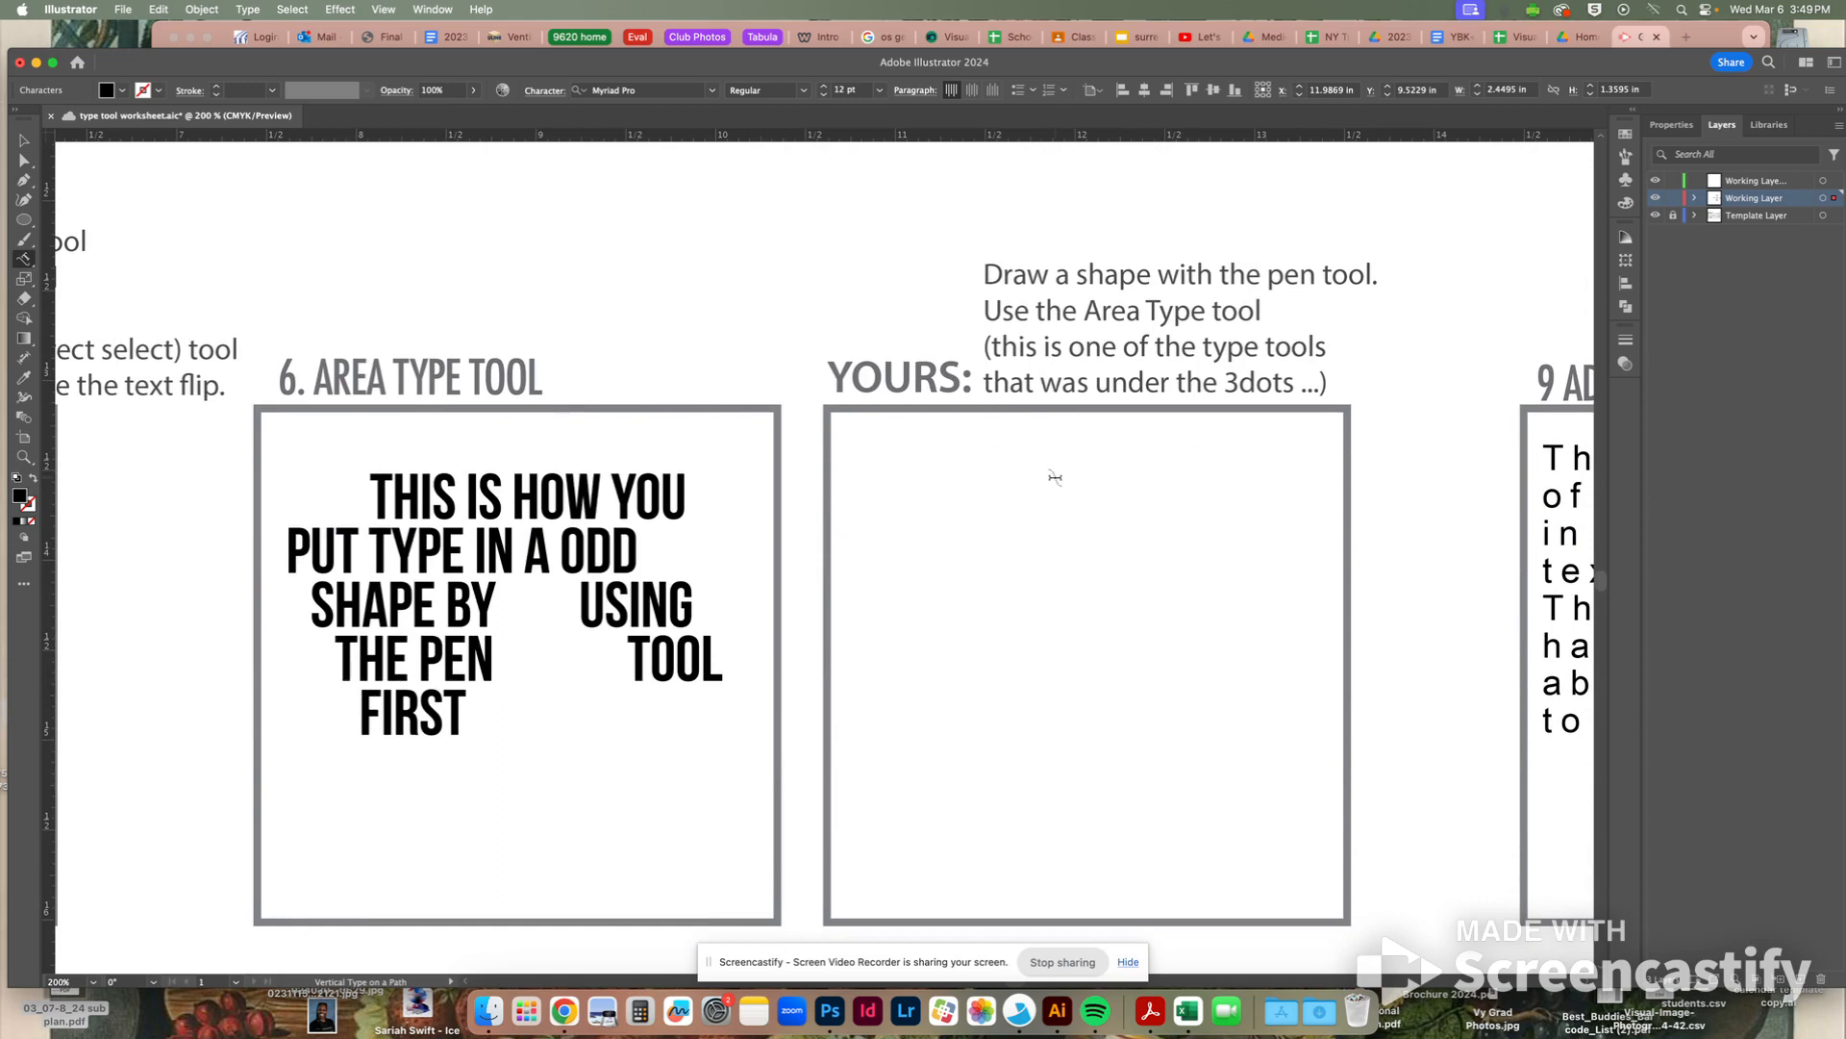
pyautogui.scroll(-1, 1058, 476)
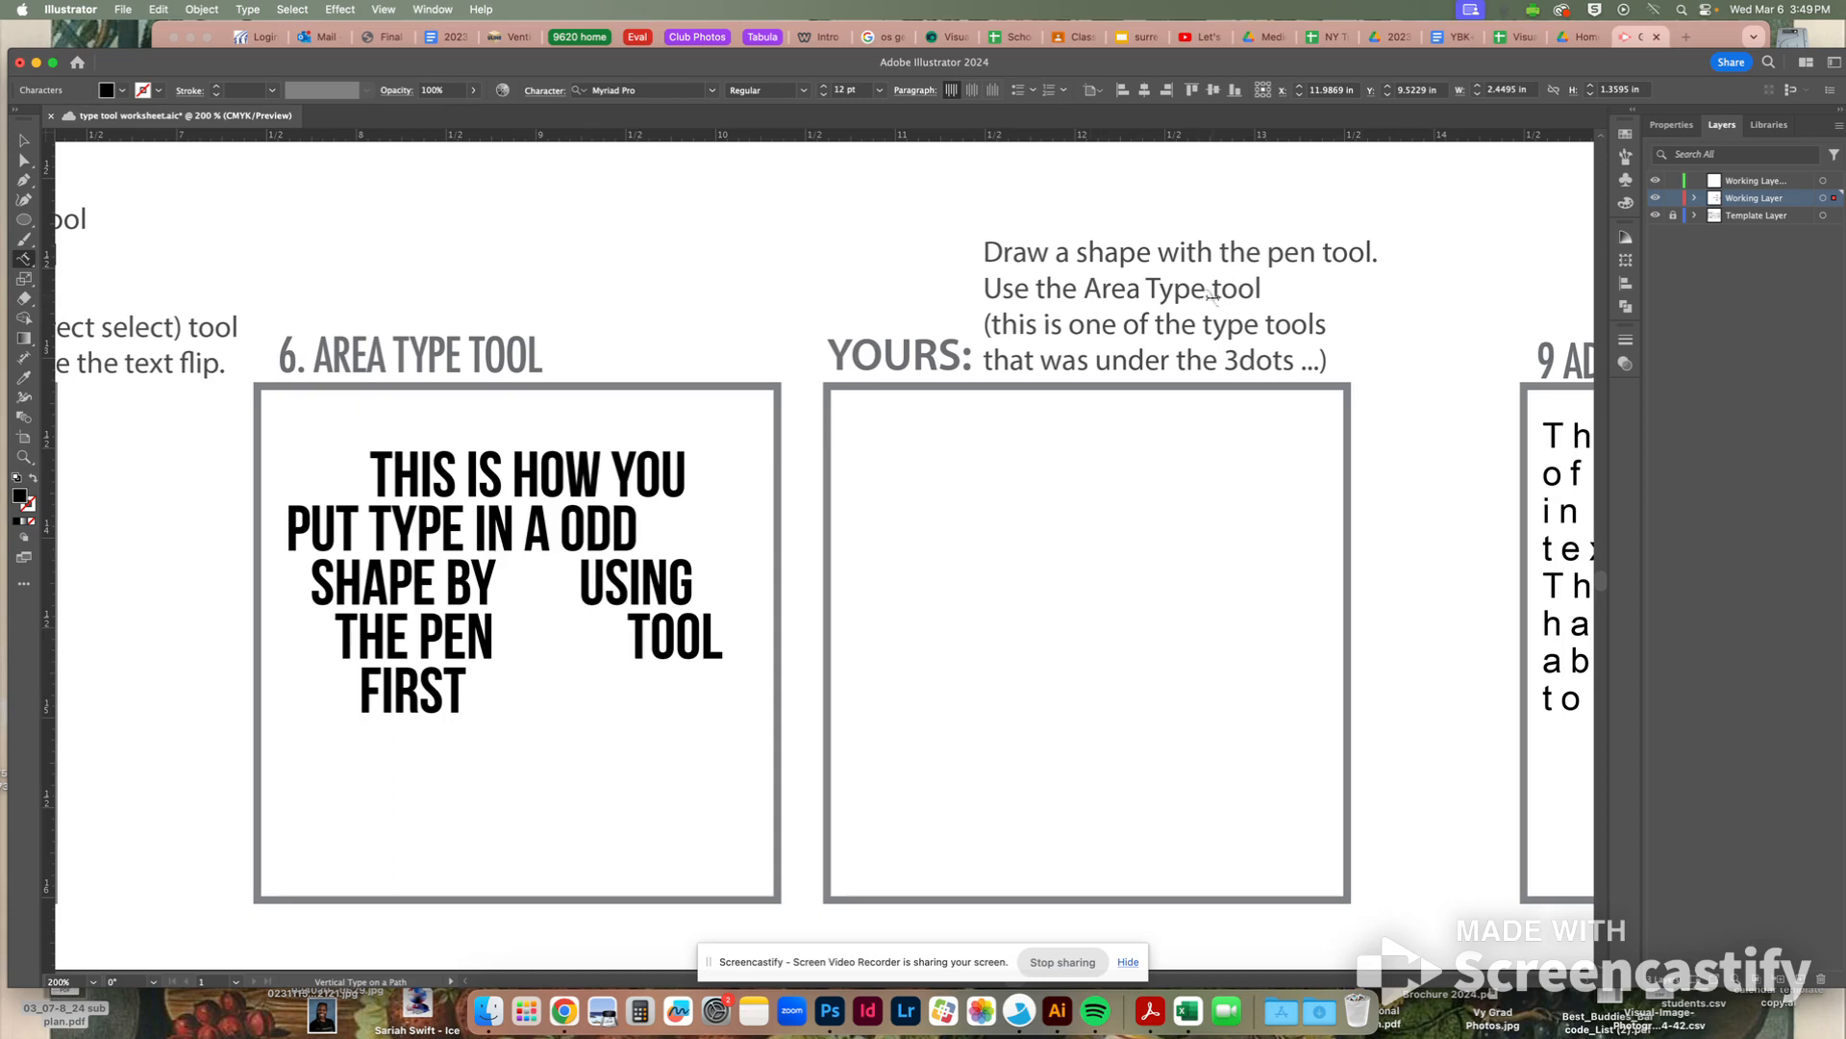
pyautogui.hscroll(1, 1217, 297)
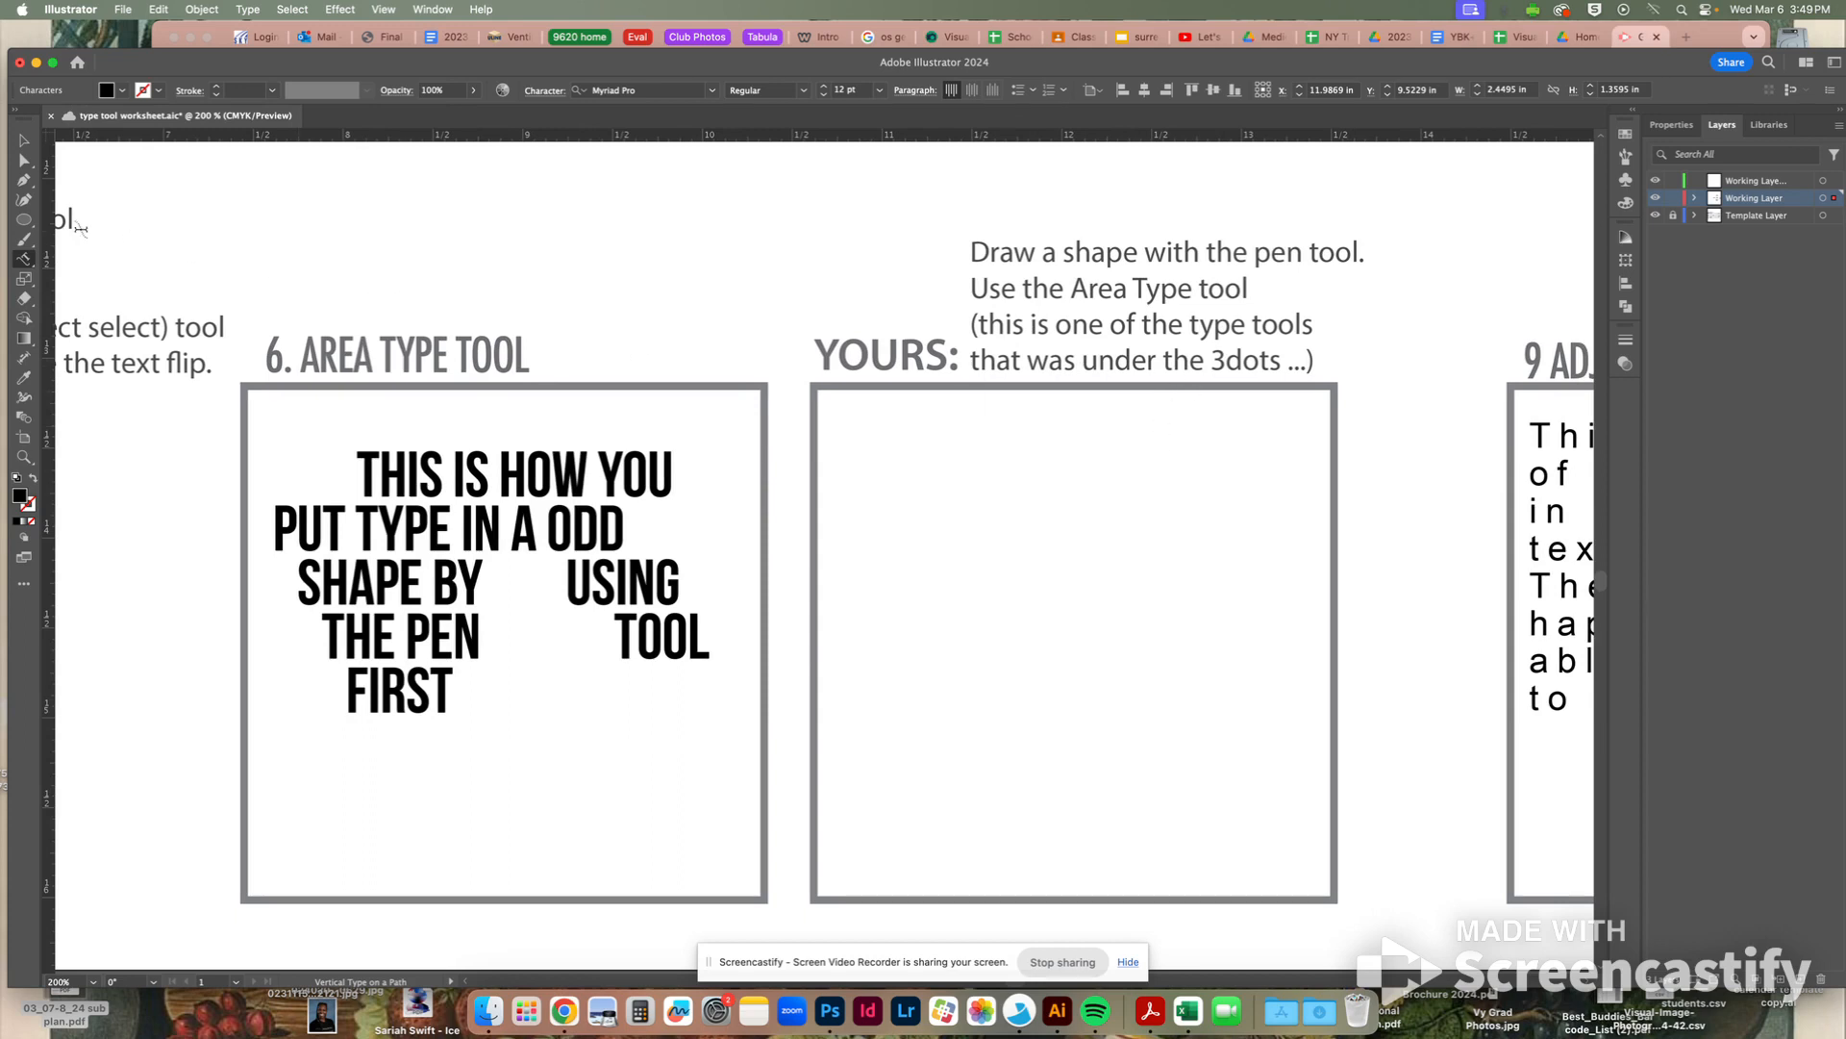
pyautogui.click(24, 179)
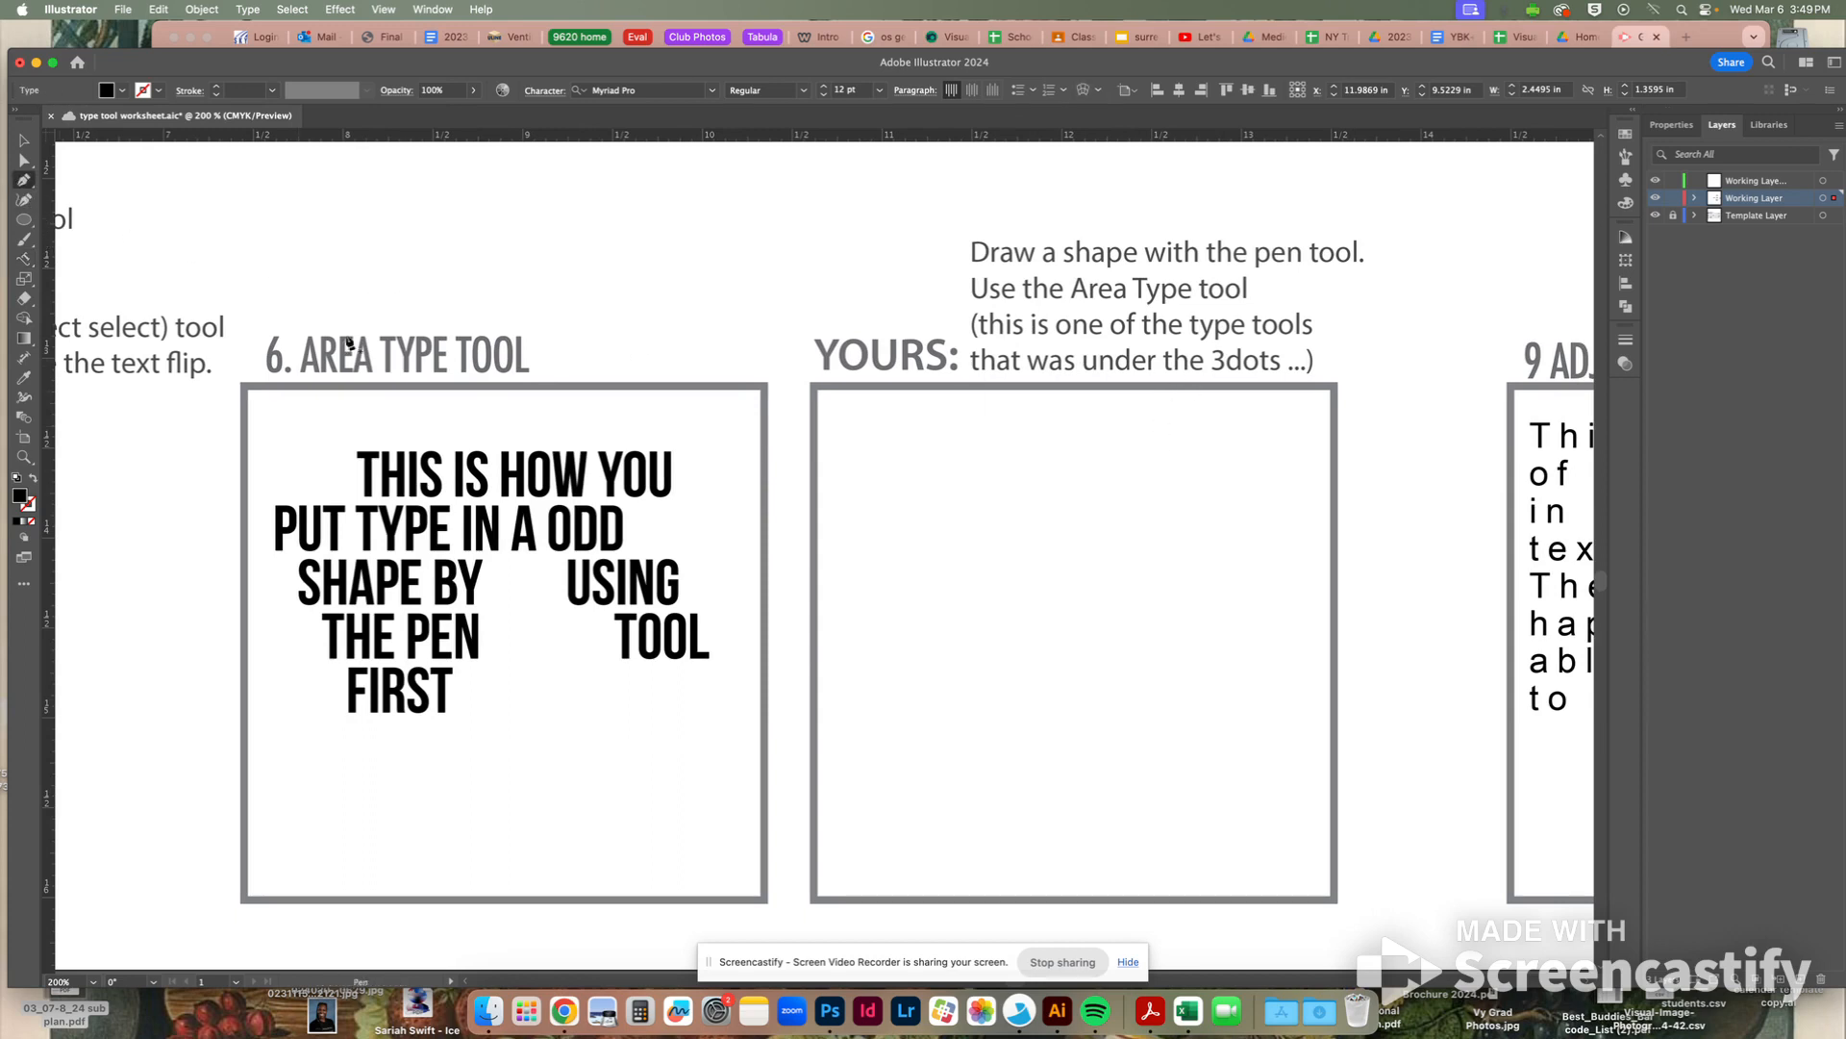
pyautogui.moveTo(1043, 488); pyautogui.dragTo(973, 495)
pyautogui.moveTo(886, 738); pyautogui.dragTo(1086, 718)
pyautogui.moveTo(1210, 865); pyautogui.dragTo(1305, 852)
pyautogui.moveTo(1259, 456); pyautogui.dragTo(1346, 484)
pyautogui.click(1044, 486)
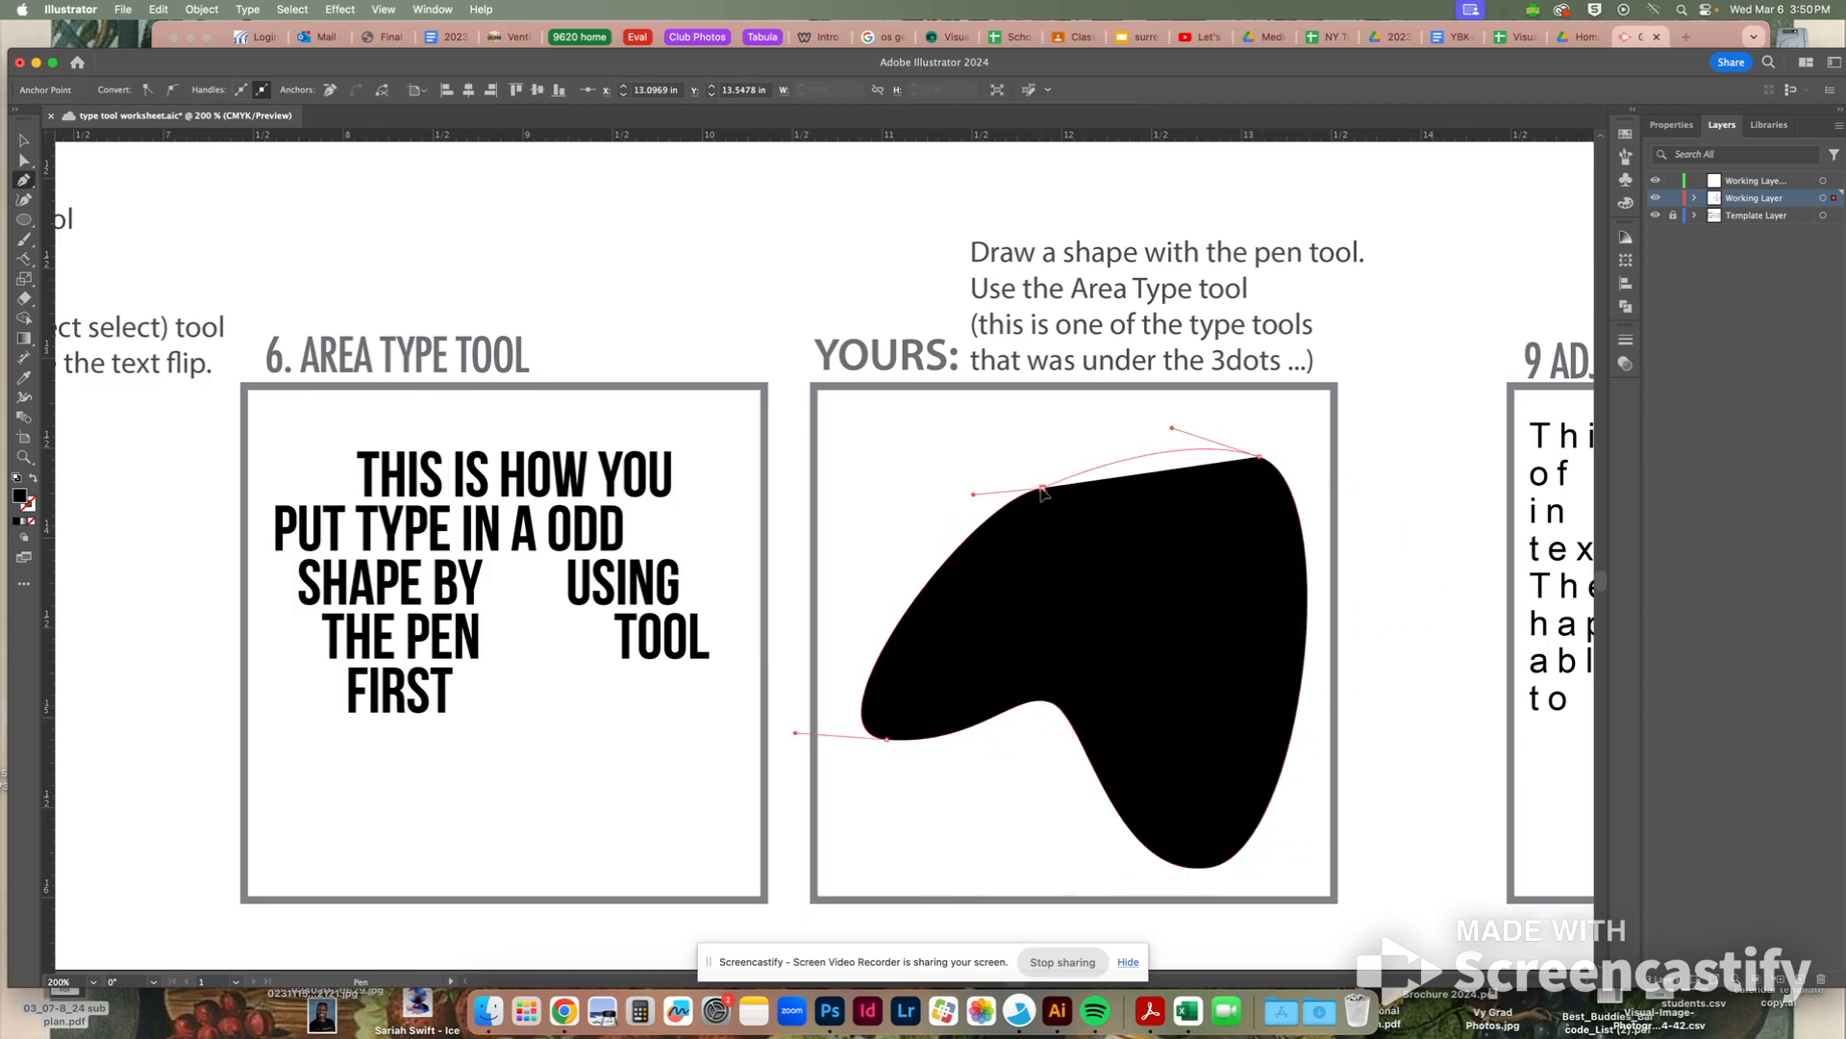
pyautogui.click(32, 480)
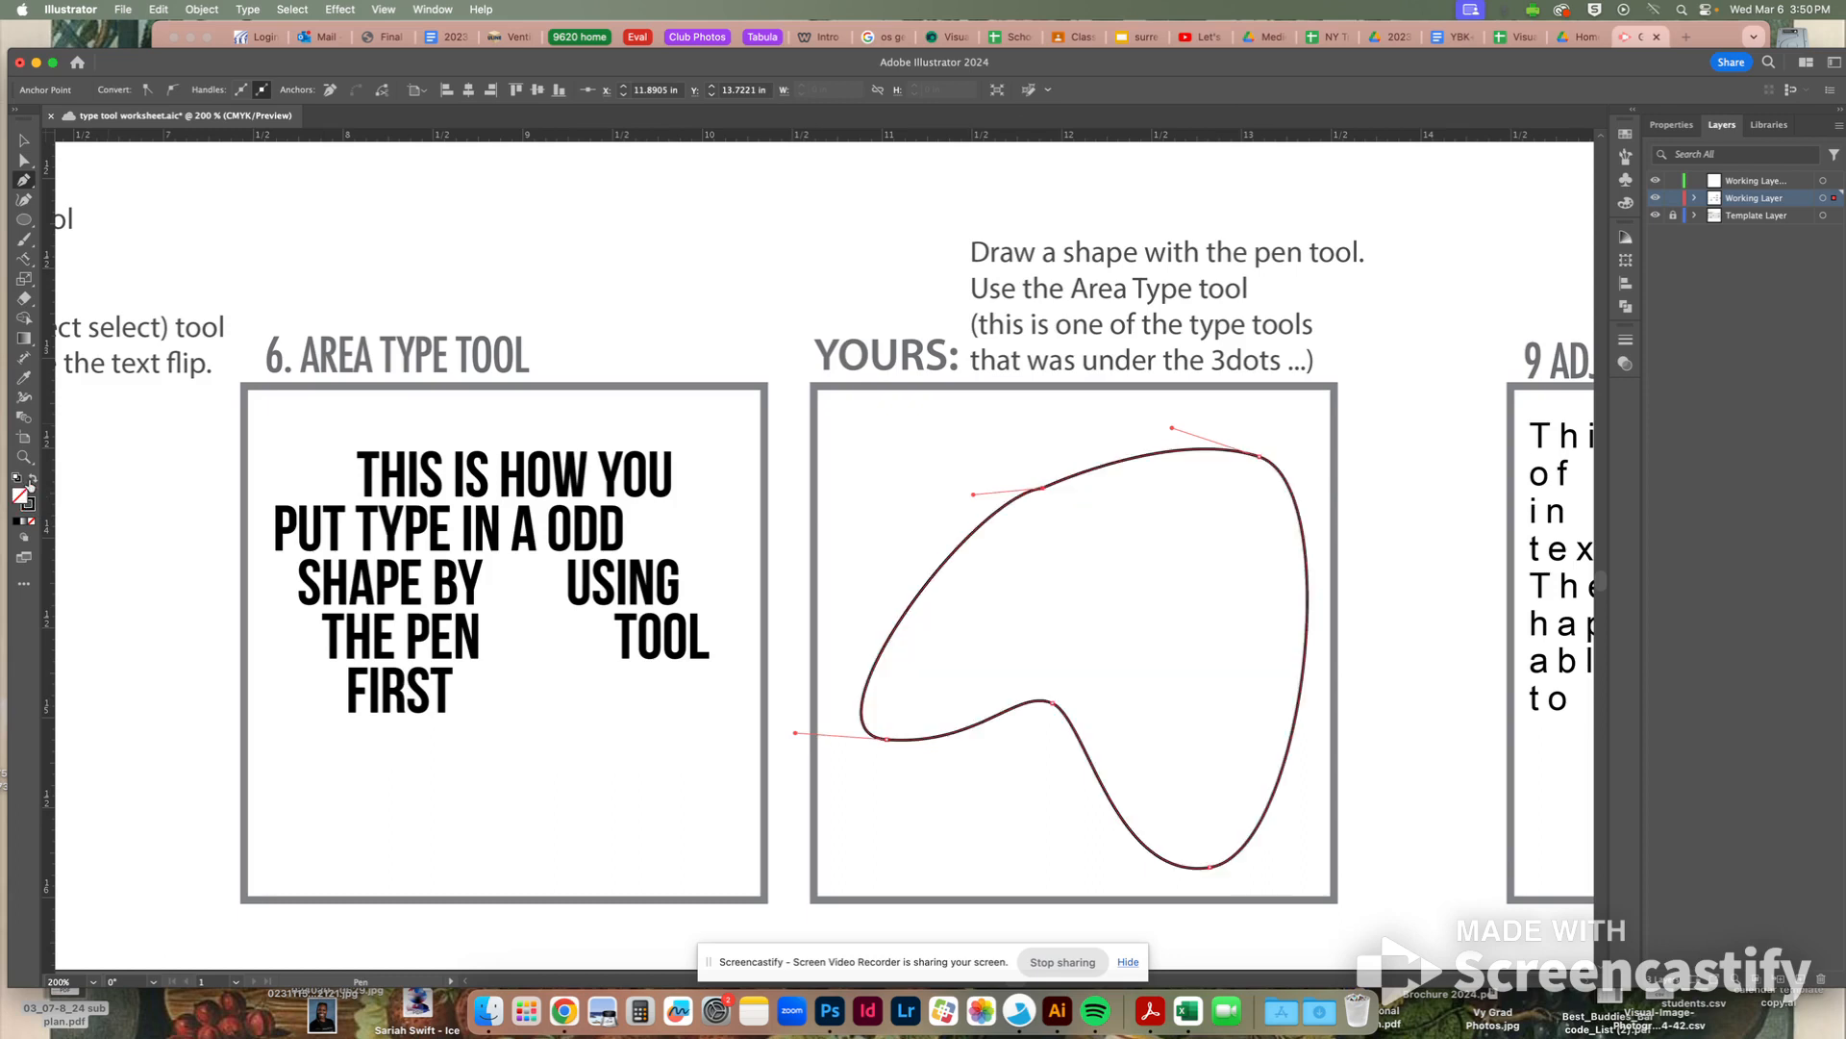
# Fill the exercise 6 shape down to its lower lobe with random filler text starting ";rwughwriuhygrouhgorwugh" using the Area Type tool
pyautogui.click(24, 259)
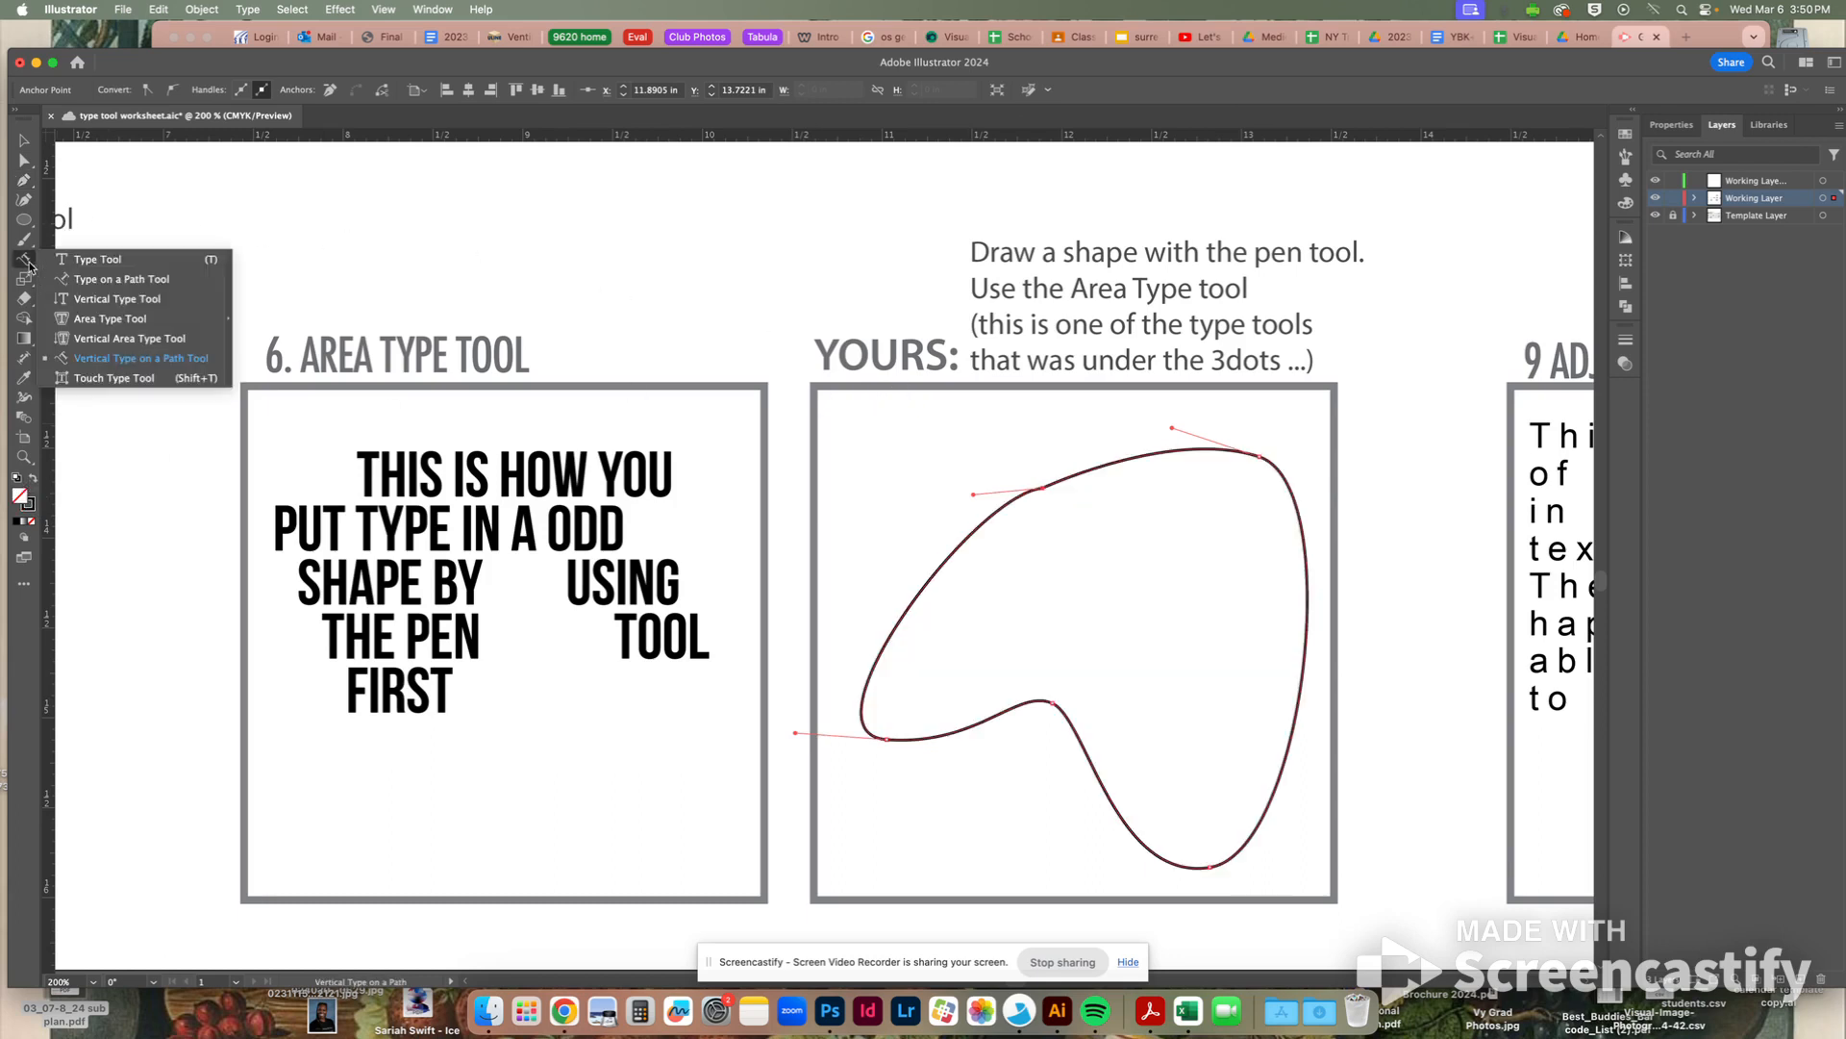
pyautogui.click(124, 321)
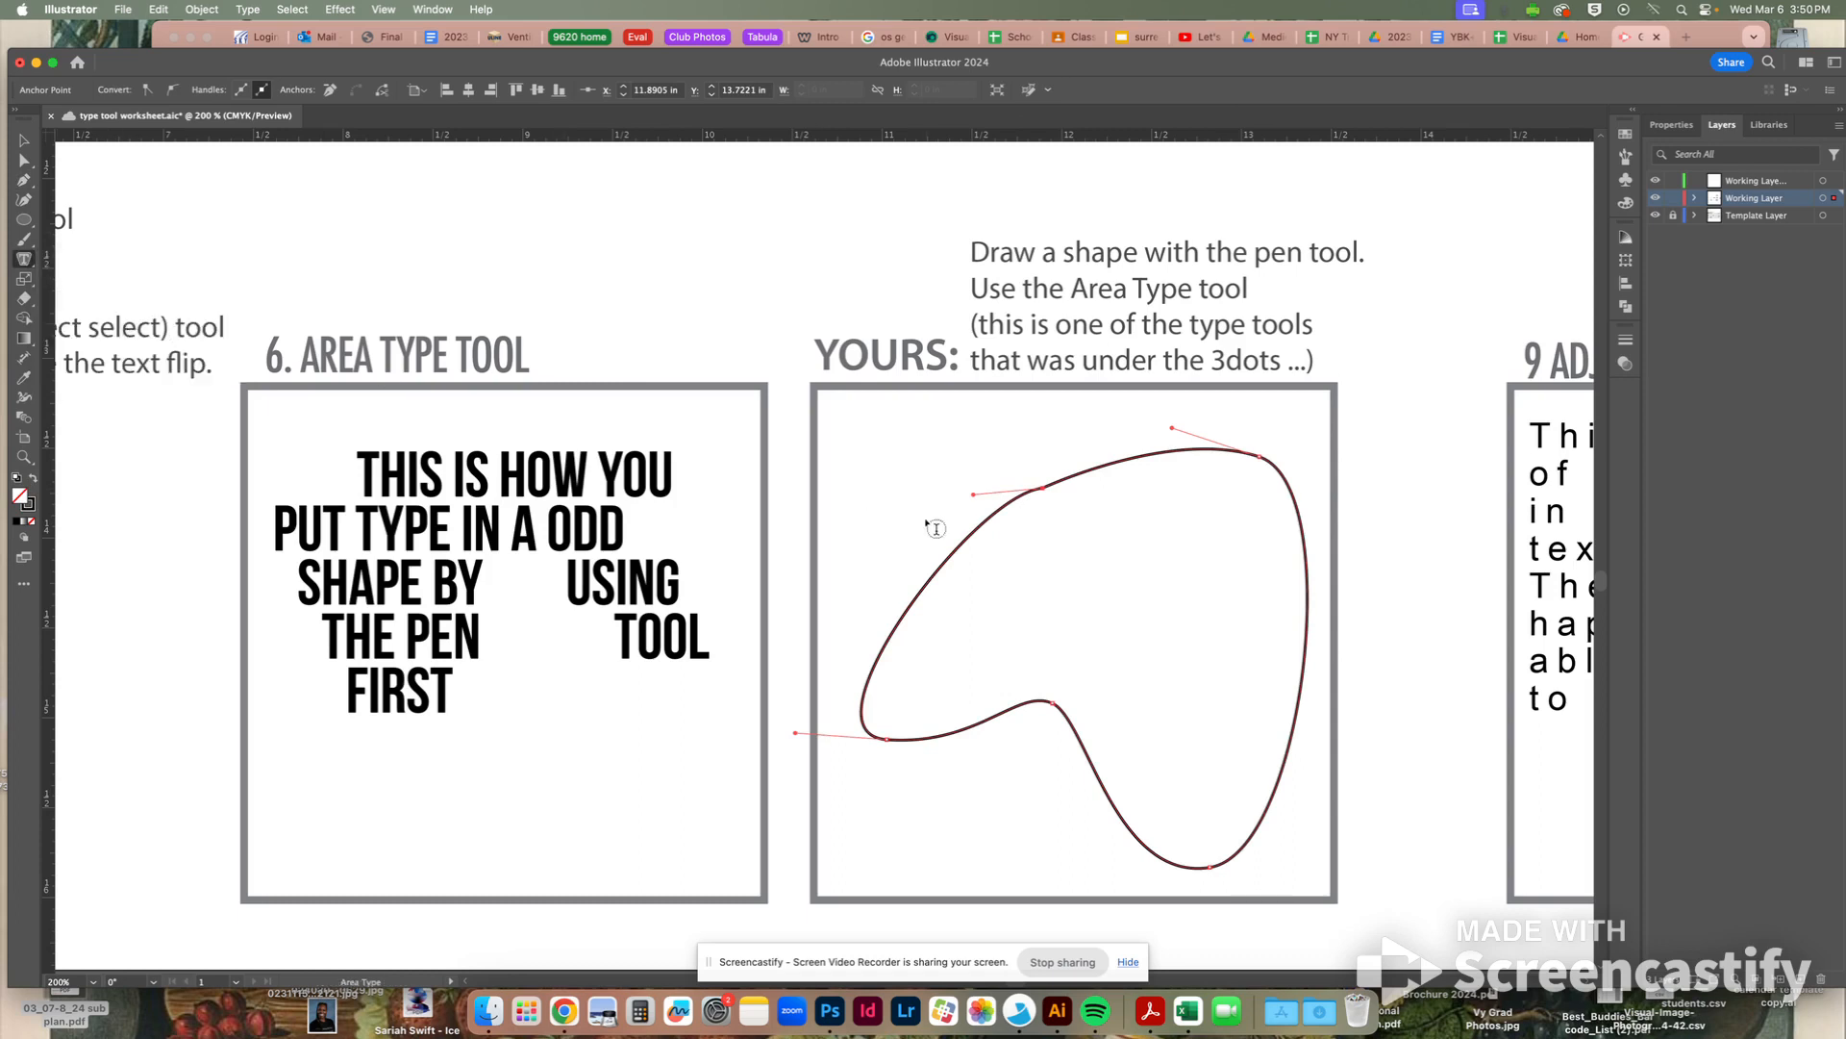
pyautogui.click(950, 574)
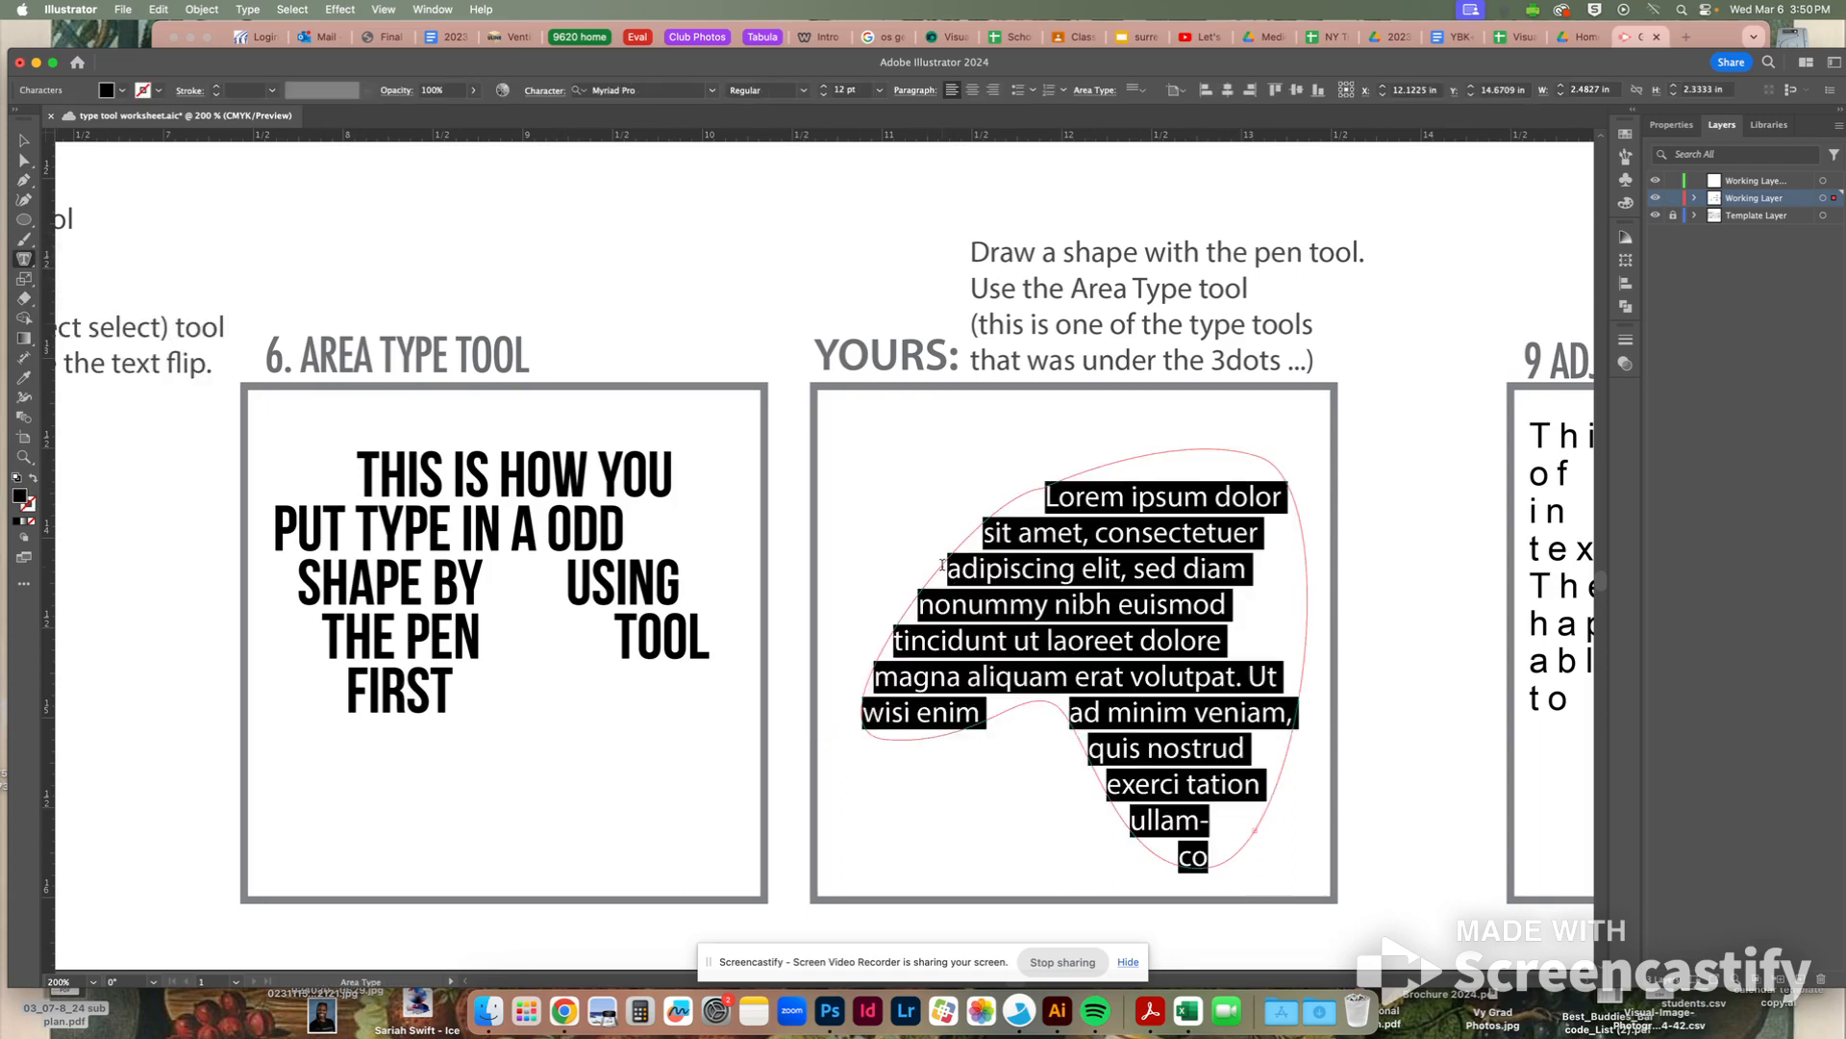
pyautogui.write(';rwughwriuhygrouhgorwugh;rowugfyherwougyr')
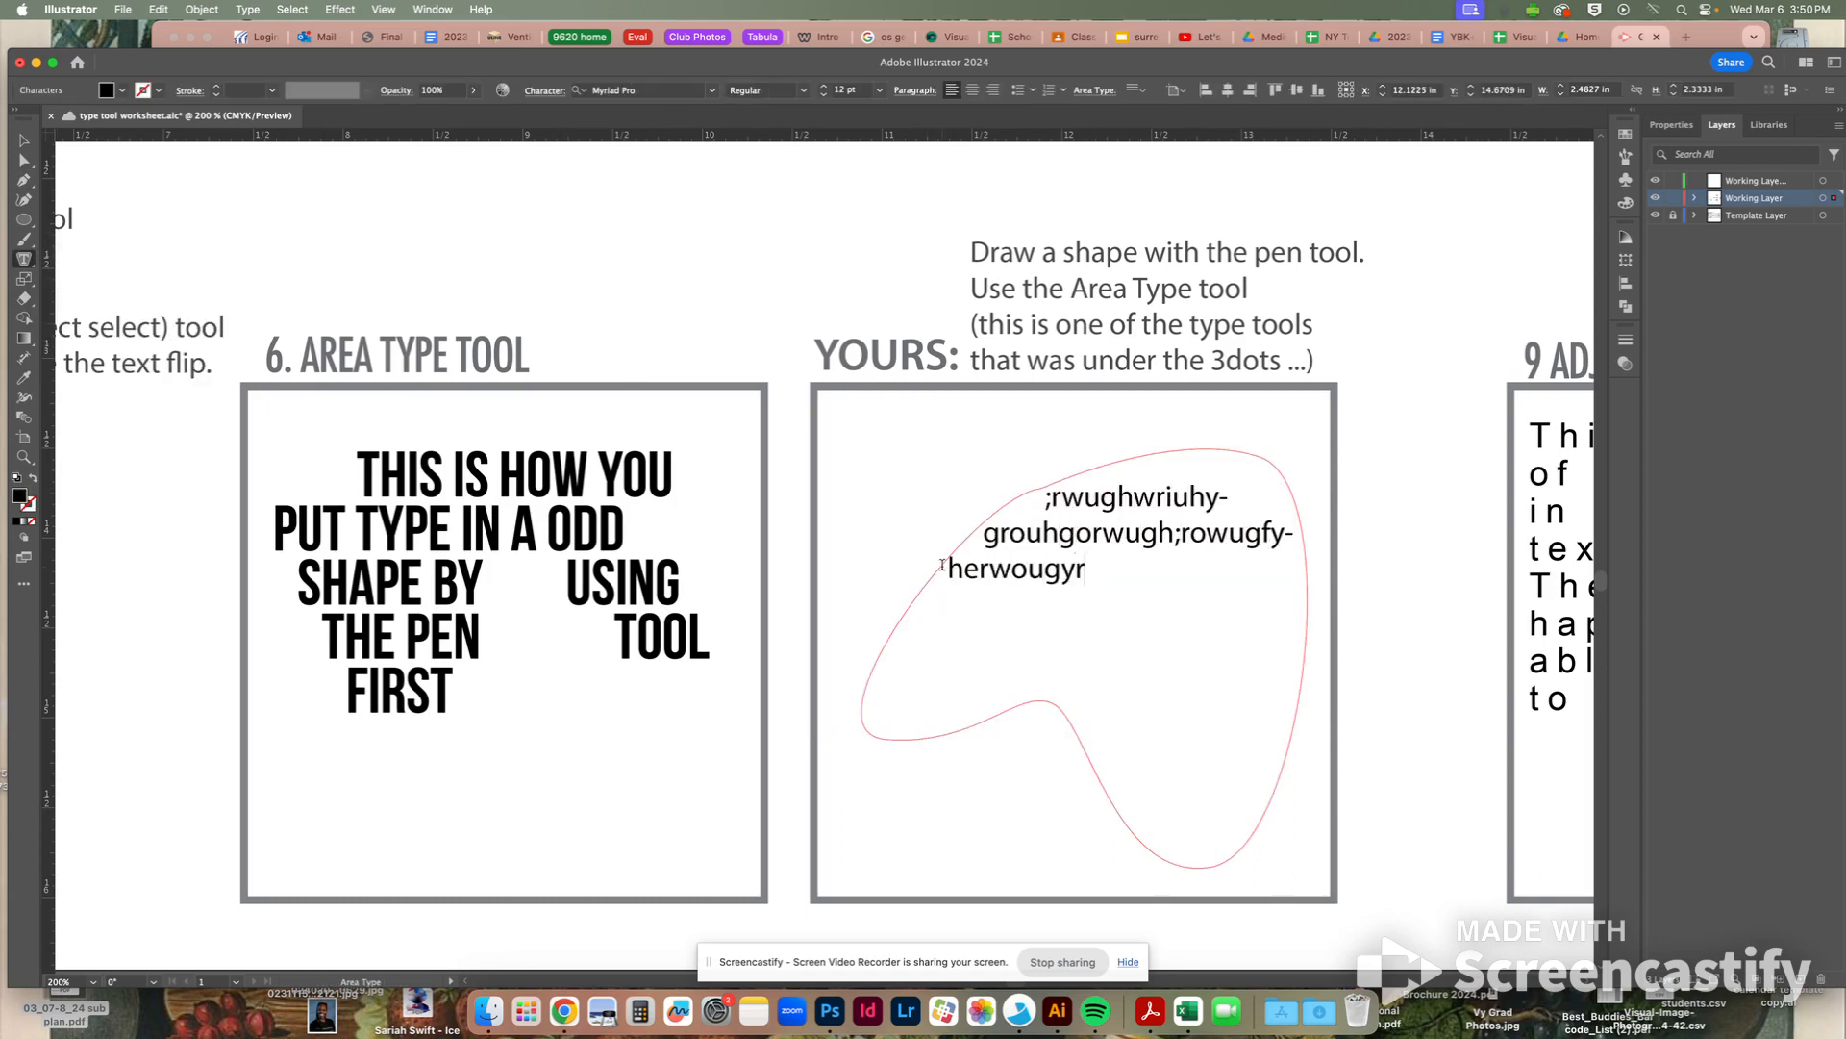
pyautogui.write('wouugyrefuugyrwogyweroygrowygfoqe[ygfe[woyew[ygr')
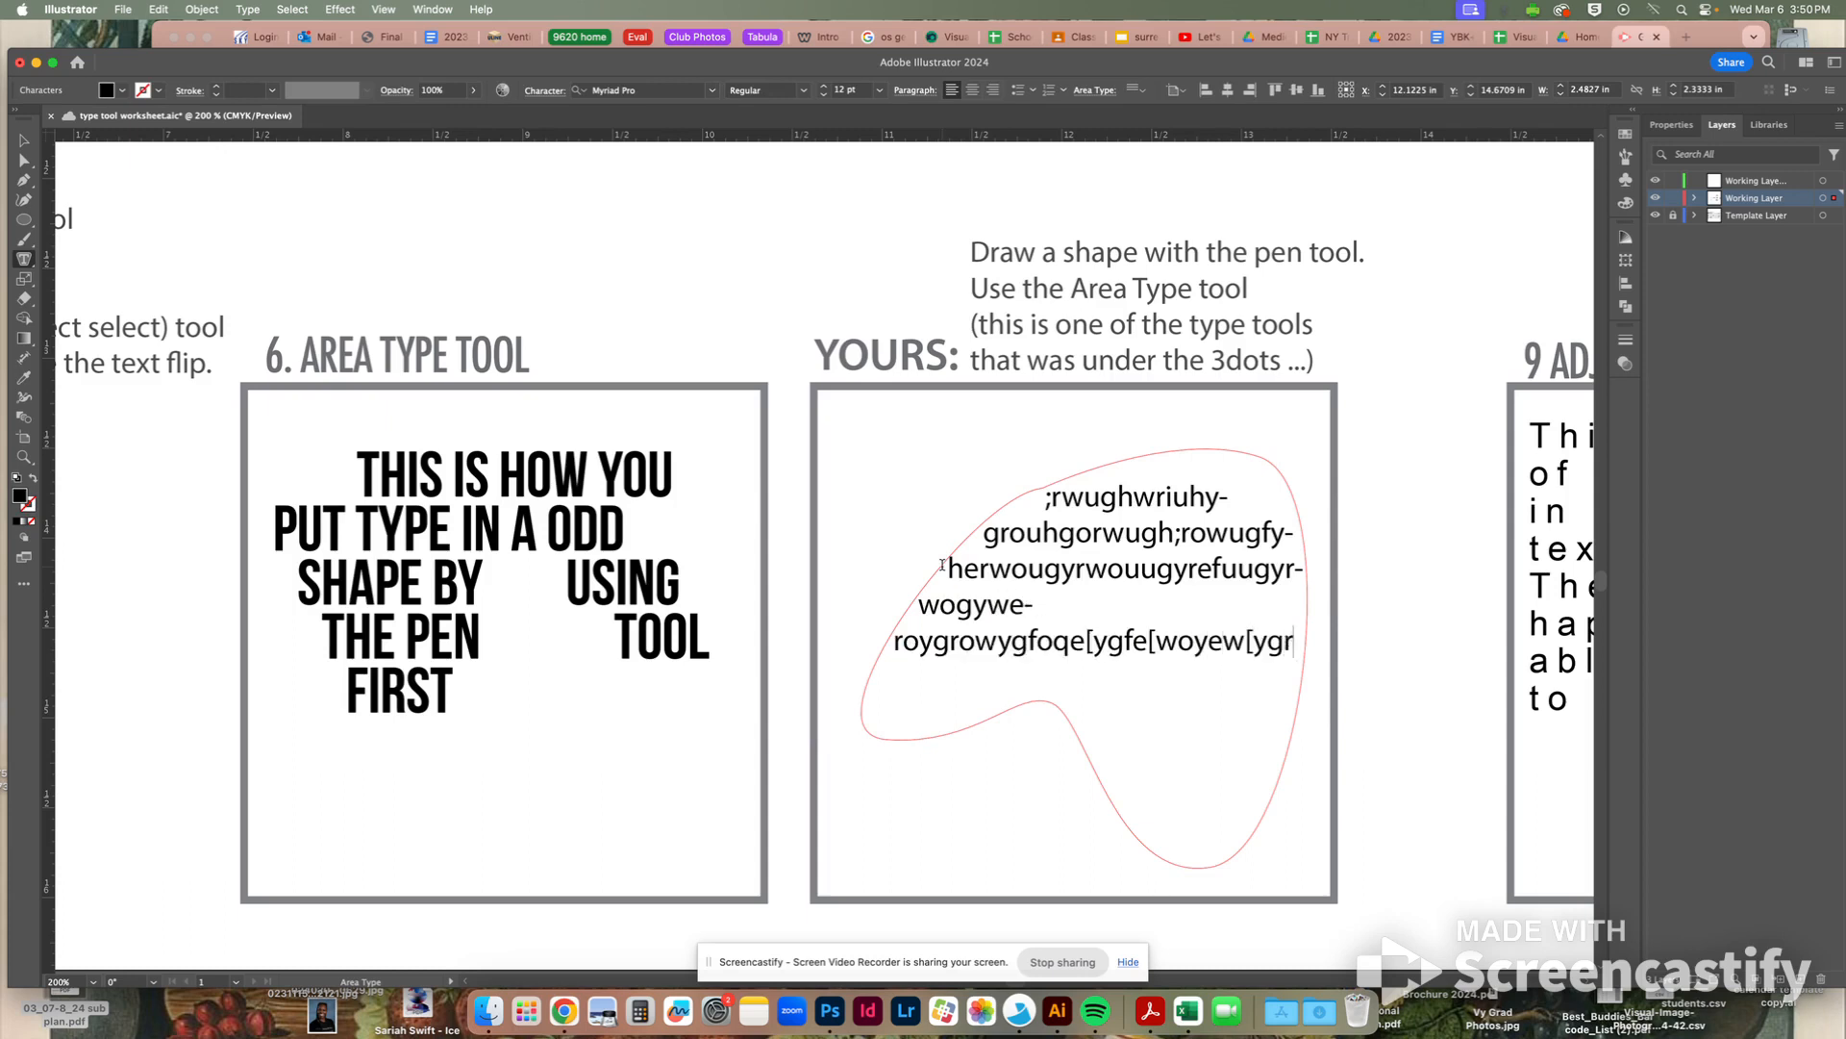
pyautogui.write(' wygo[rwygorsyg[orwyge[88ygr08 gyr8gyr8 8gyreogyrow')
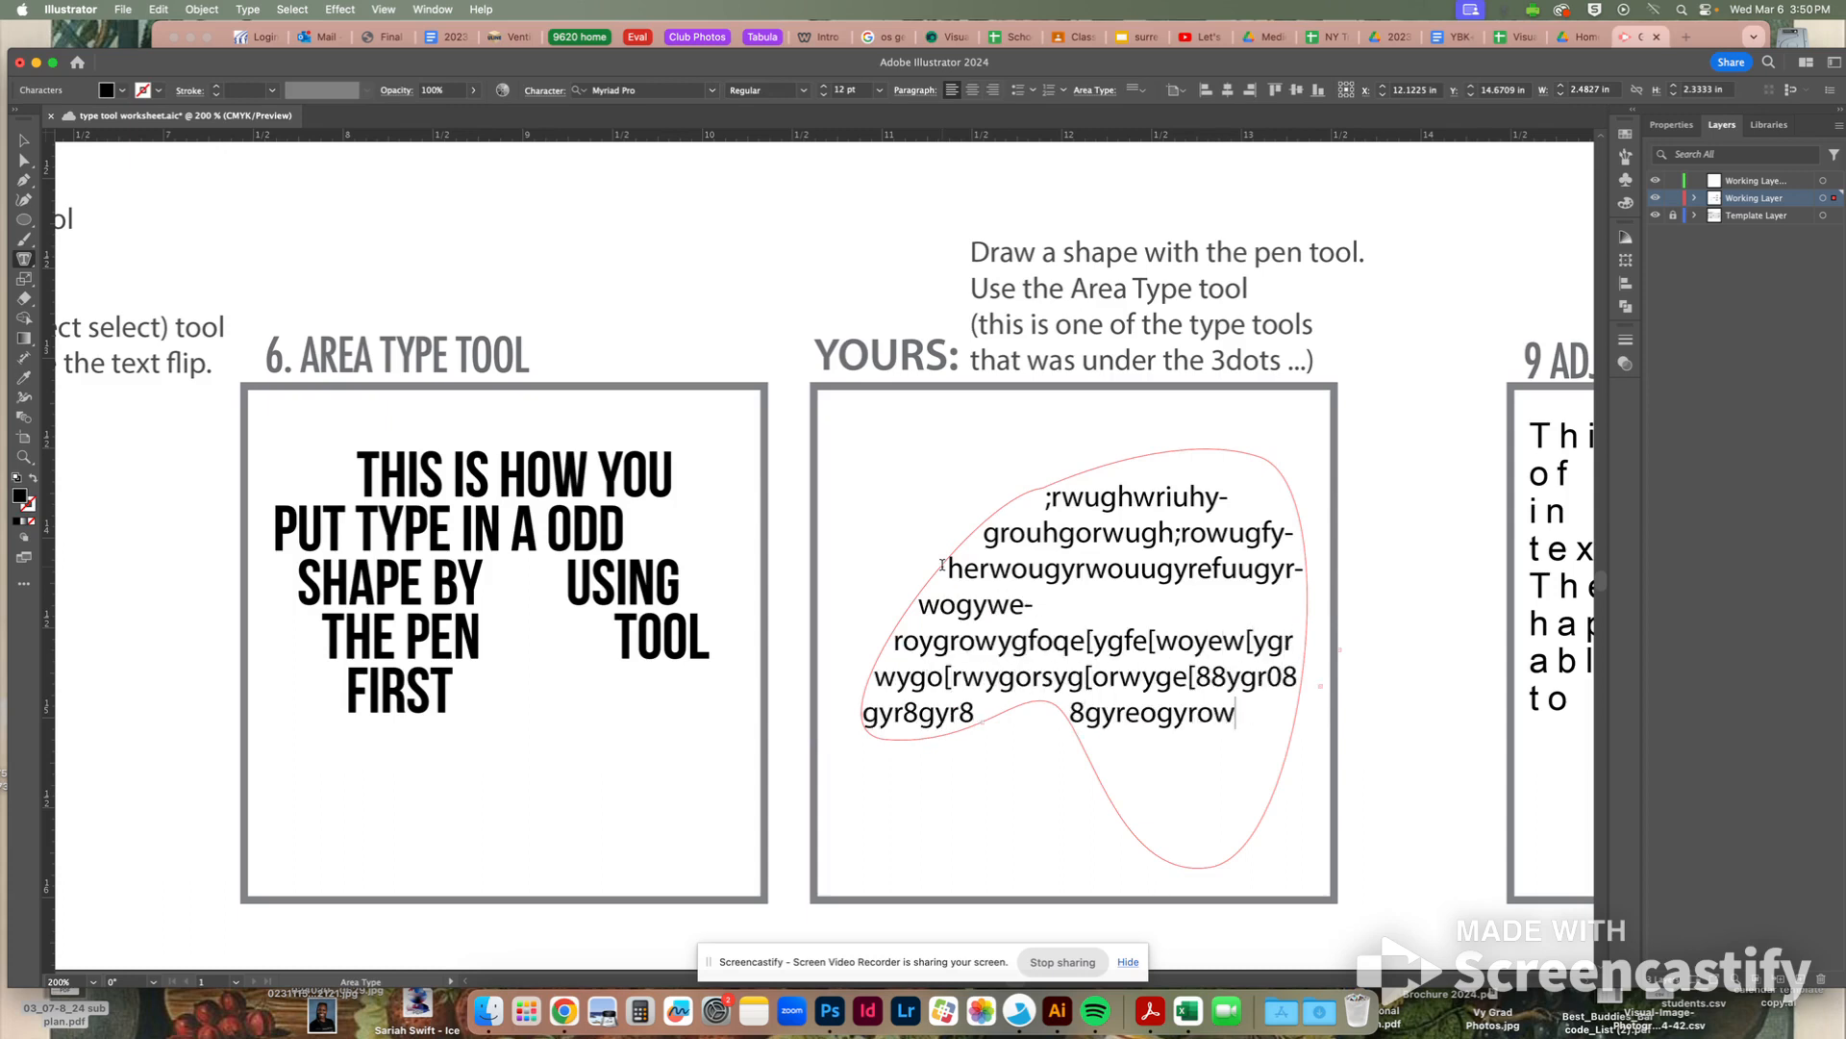
pyautogui.write('ygor yroygro8gyro8 yr8ygr8g8yr8 wy')
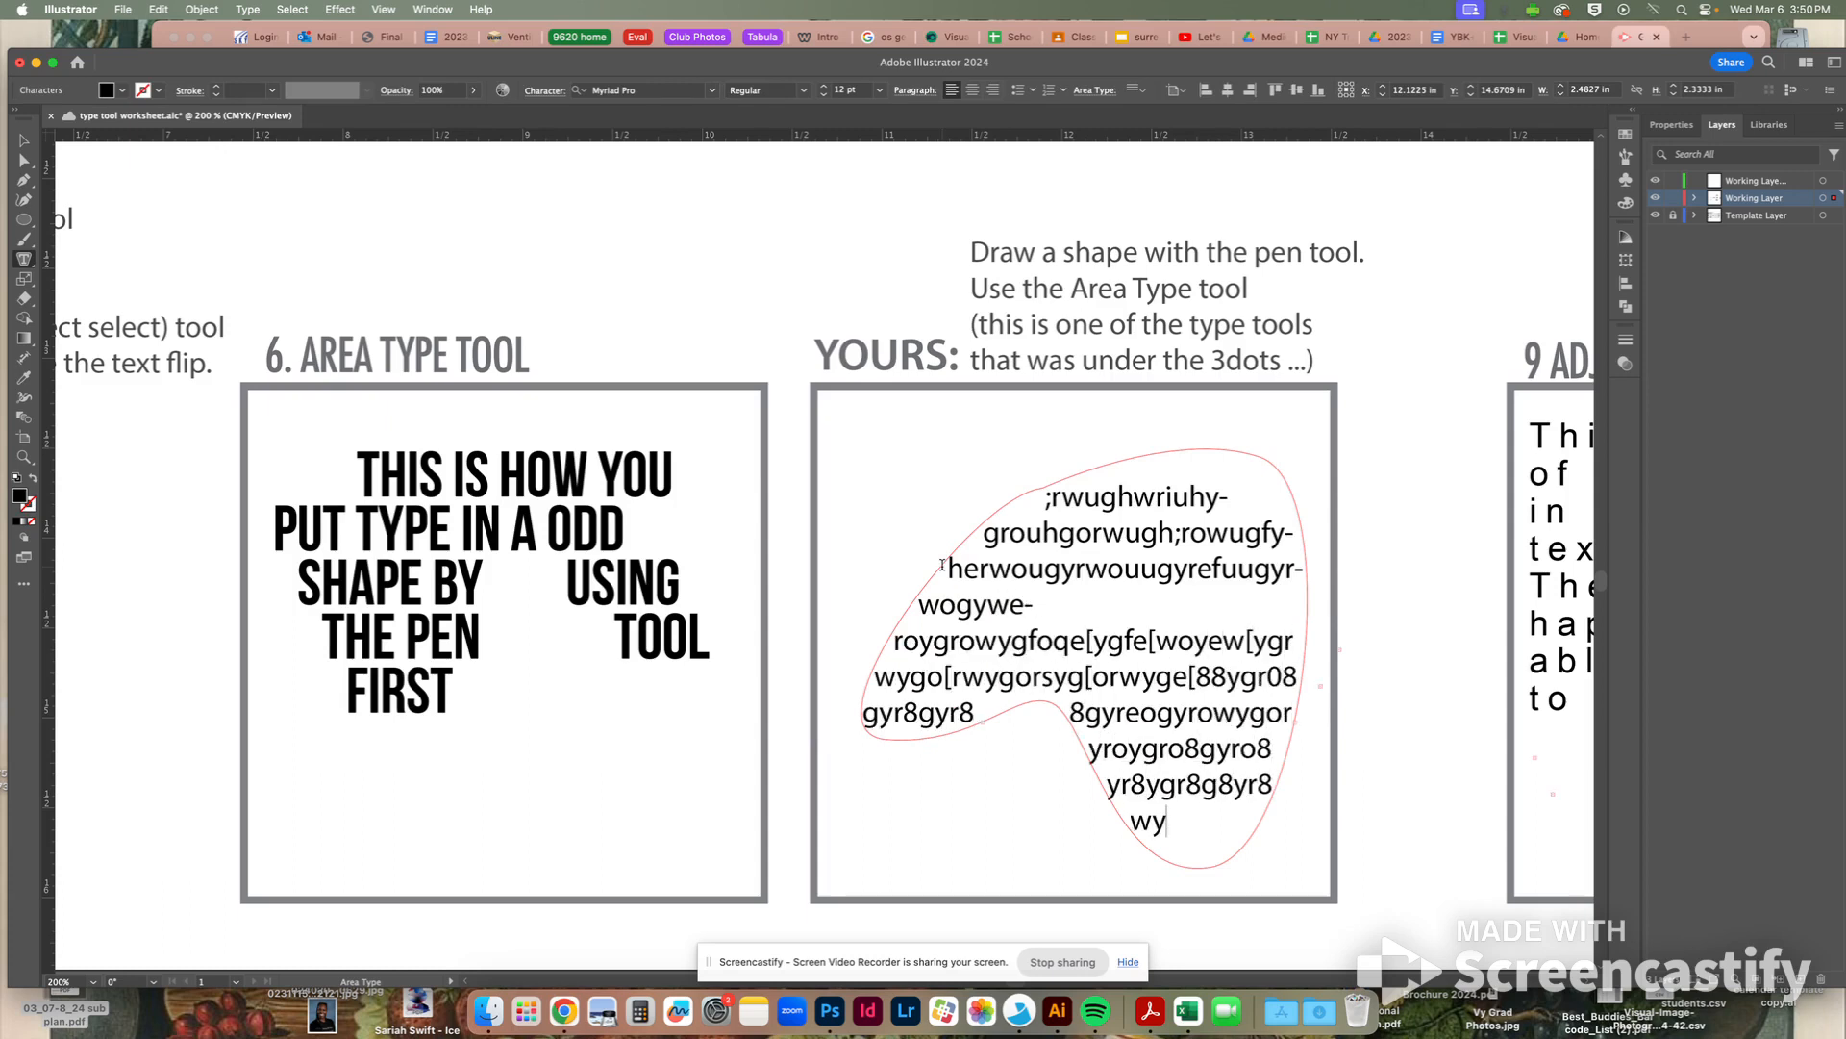
# Open the Character panel for exercise 7 and dock it beside the existing panels
pyautogui.scroll(-10, 982, 370)
pyautogui.hscroll(3, 983, 370)
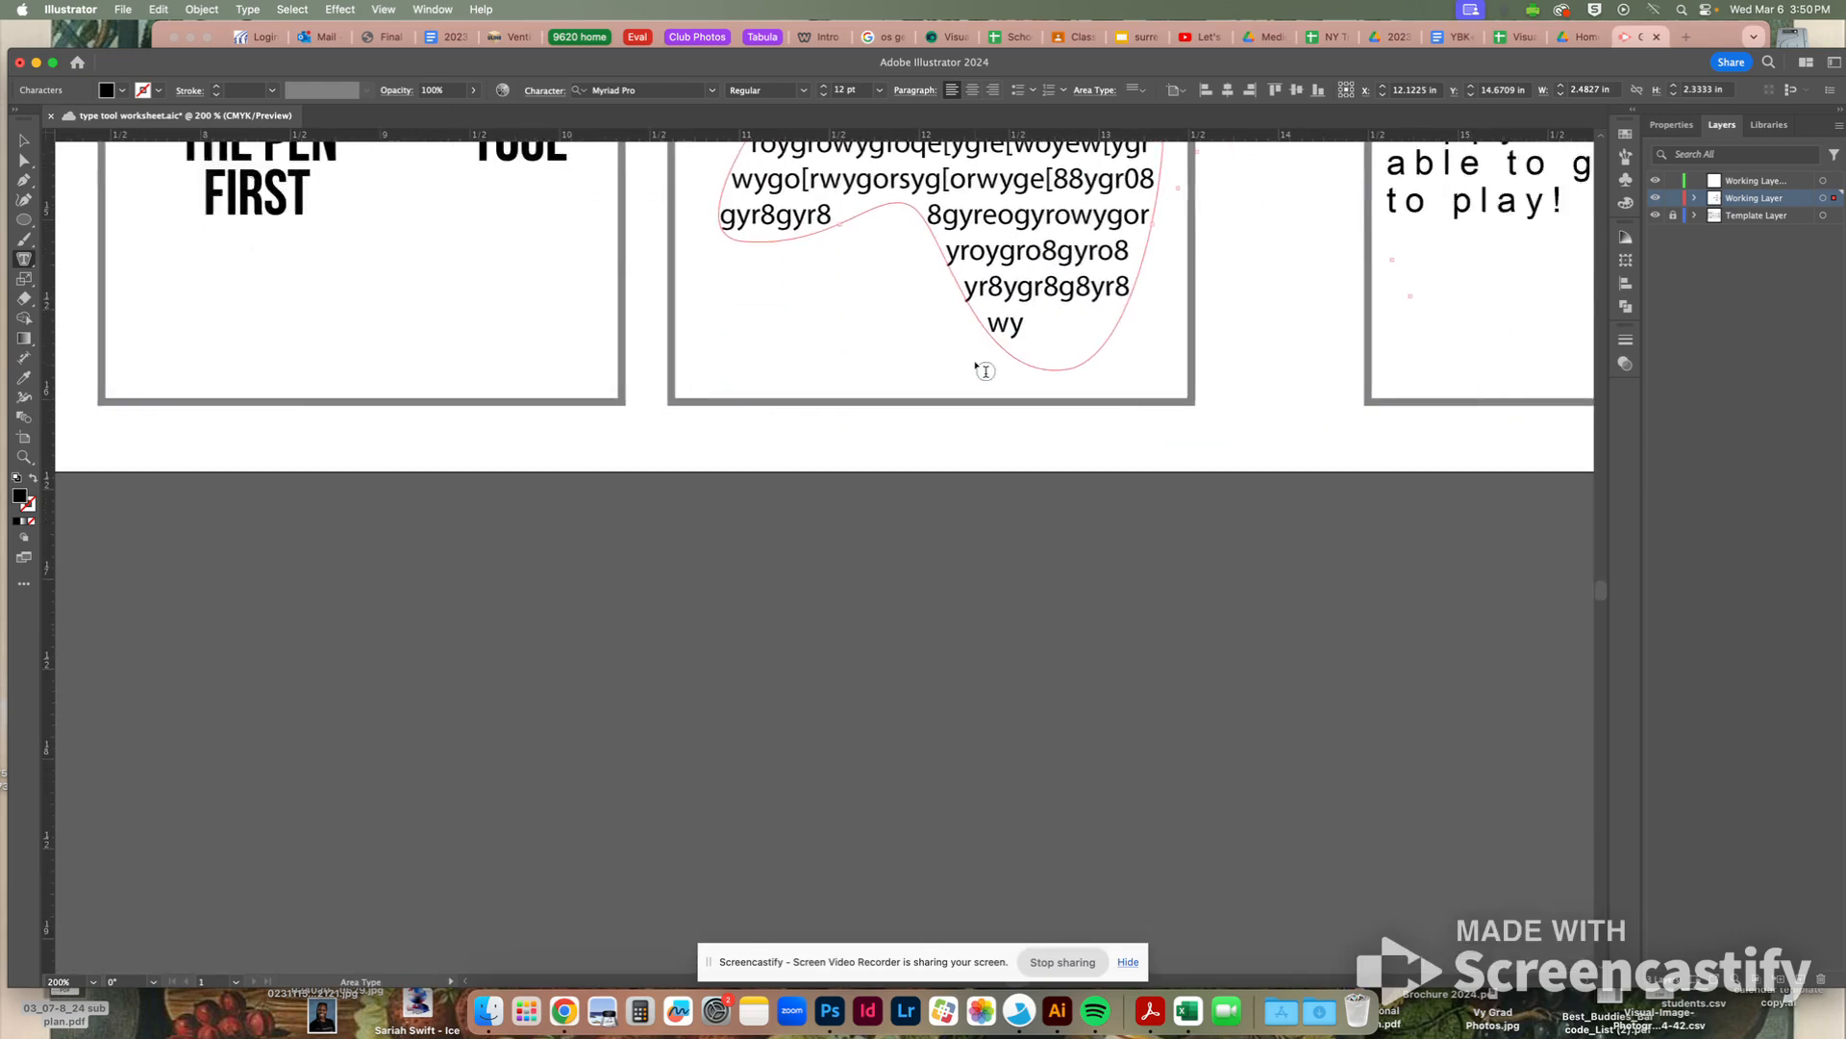
pyautogui.scroll(20, 986, 372)
pyautogui.hscroll(3, 986, 371)
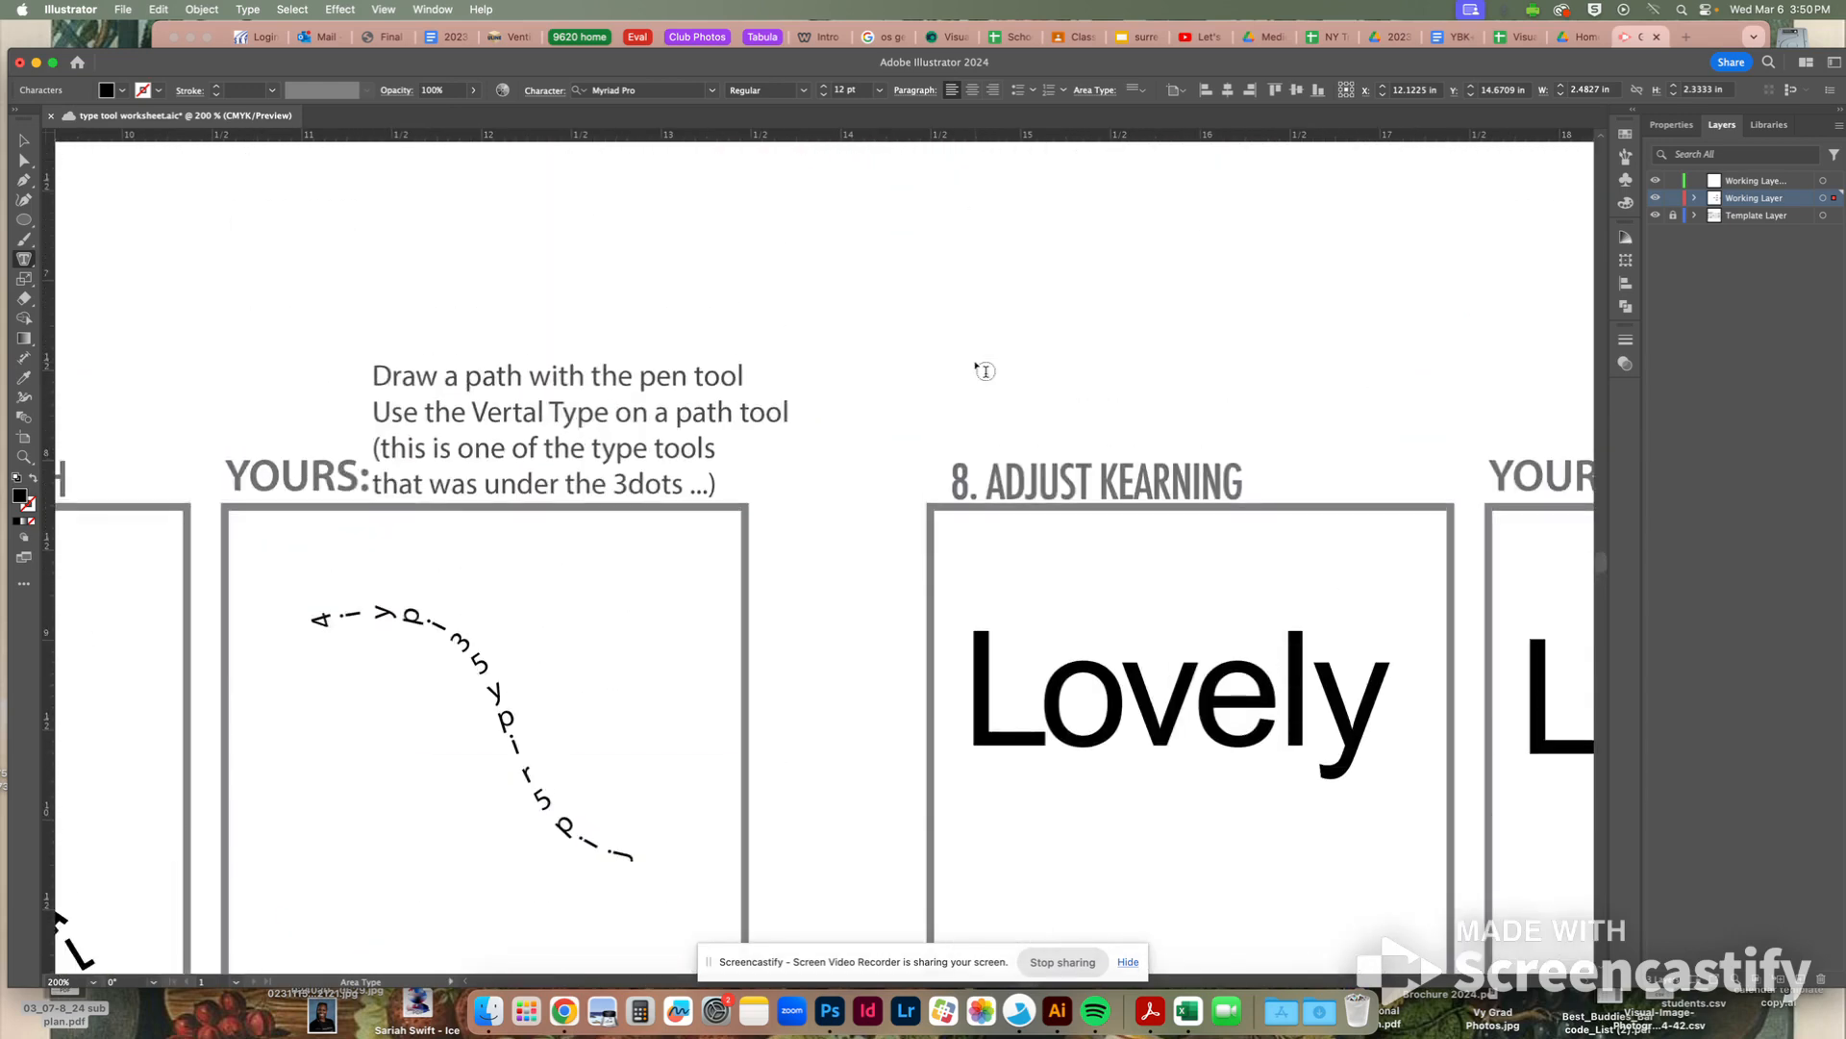
pyautogui.scroll(16, 983, 370)
pyautogui.hscroll(12, 982, 370)
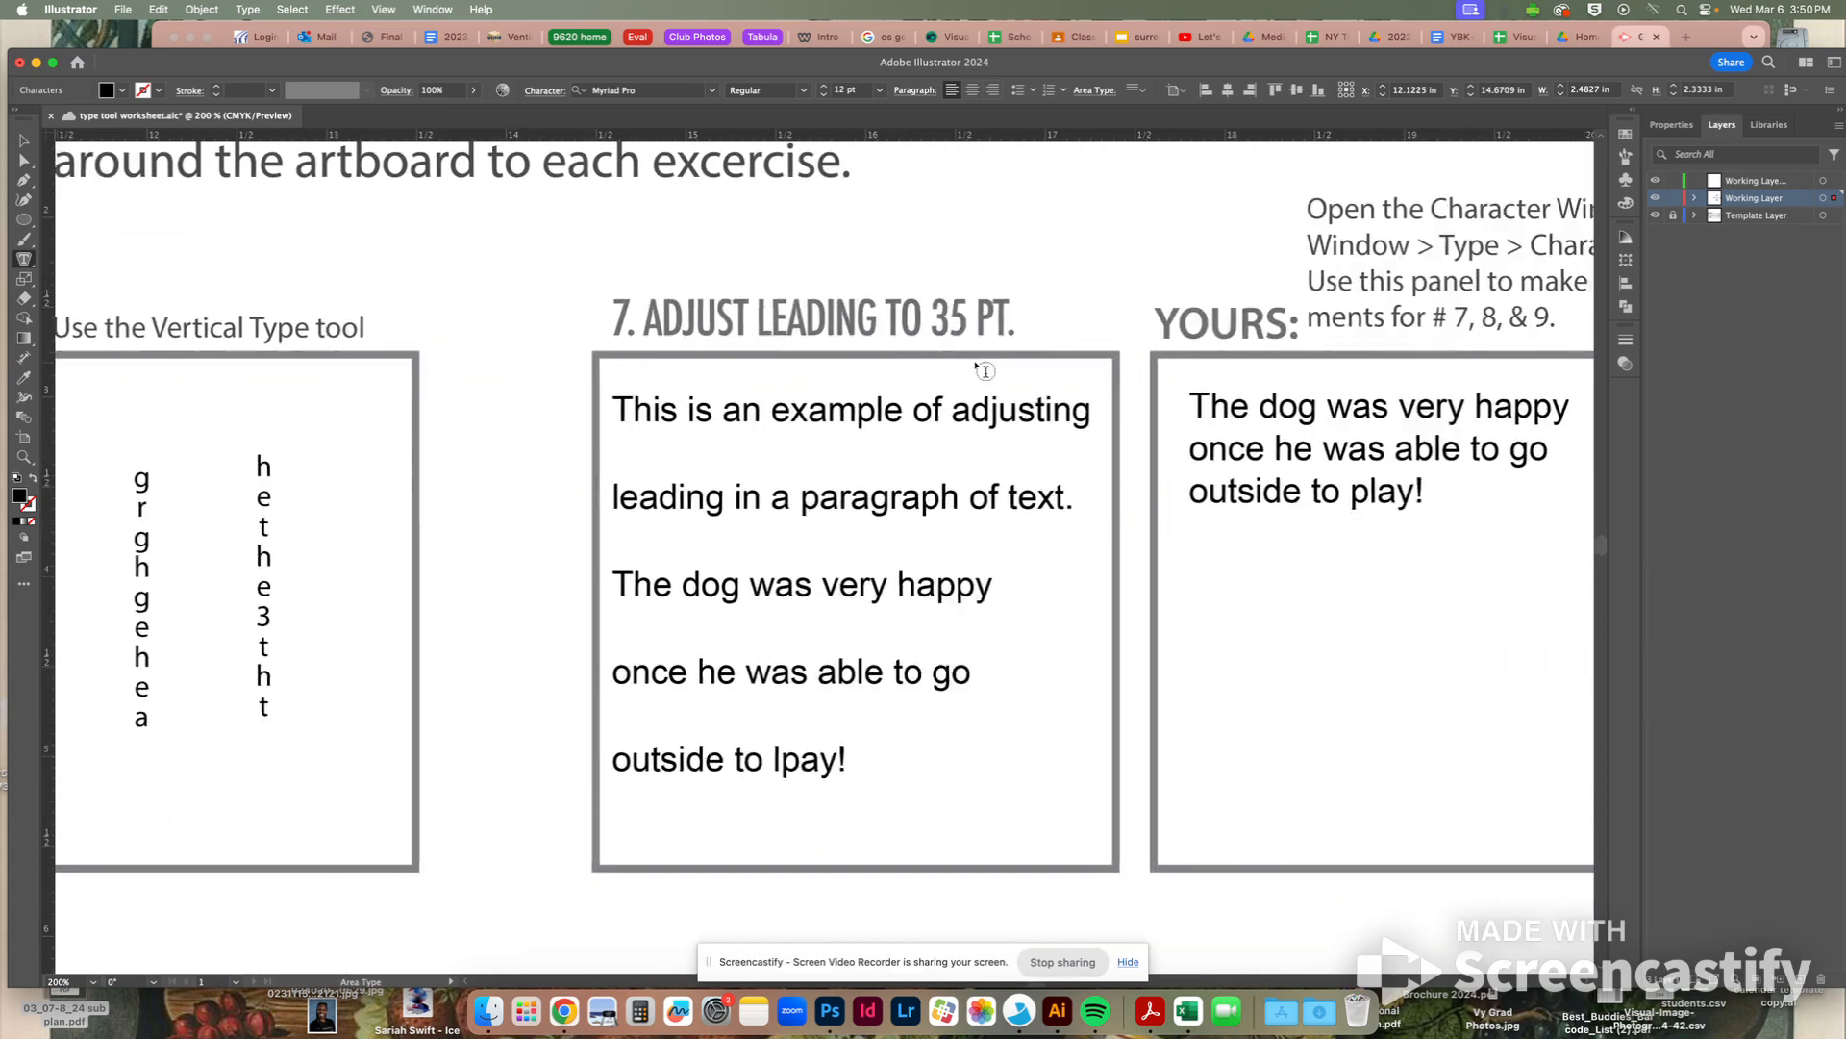
pyautogui.hscroll(3, 982, 370)
pyautogui.scroll(2, 977, 372)
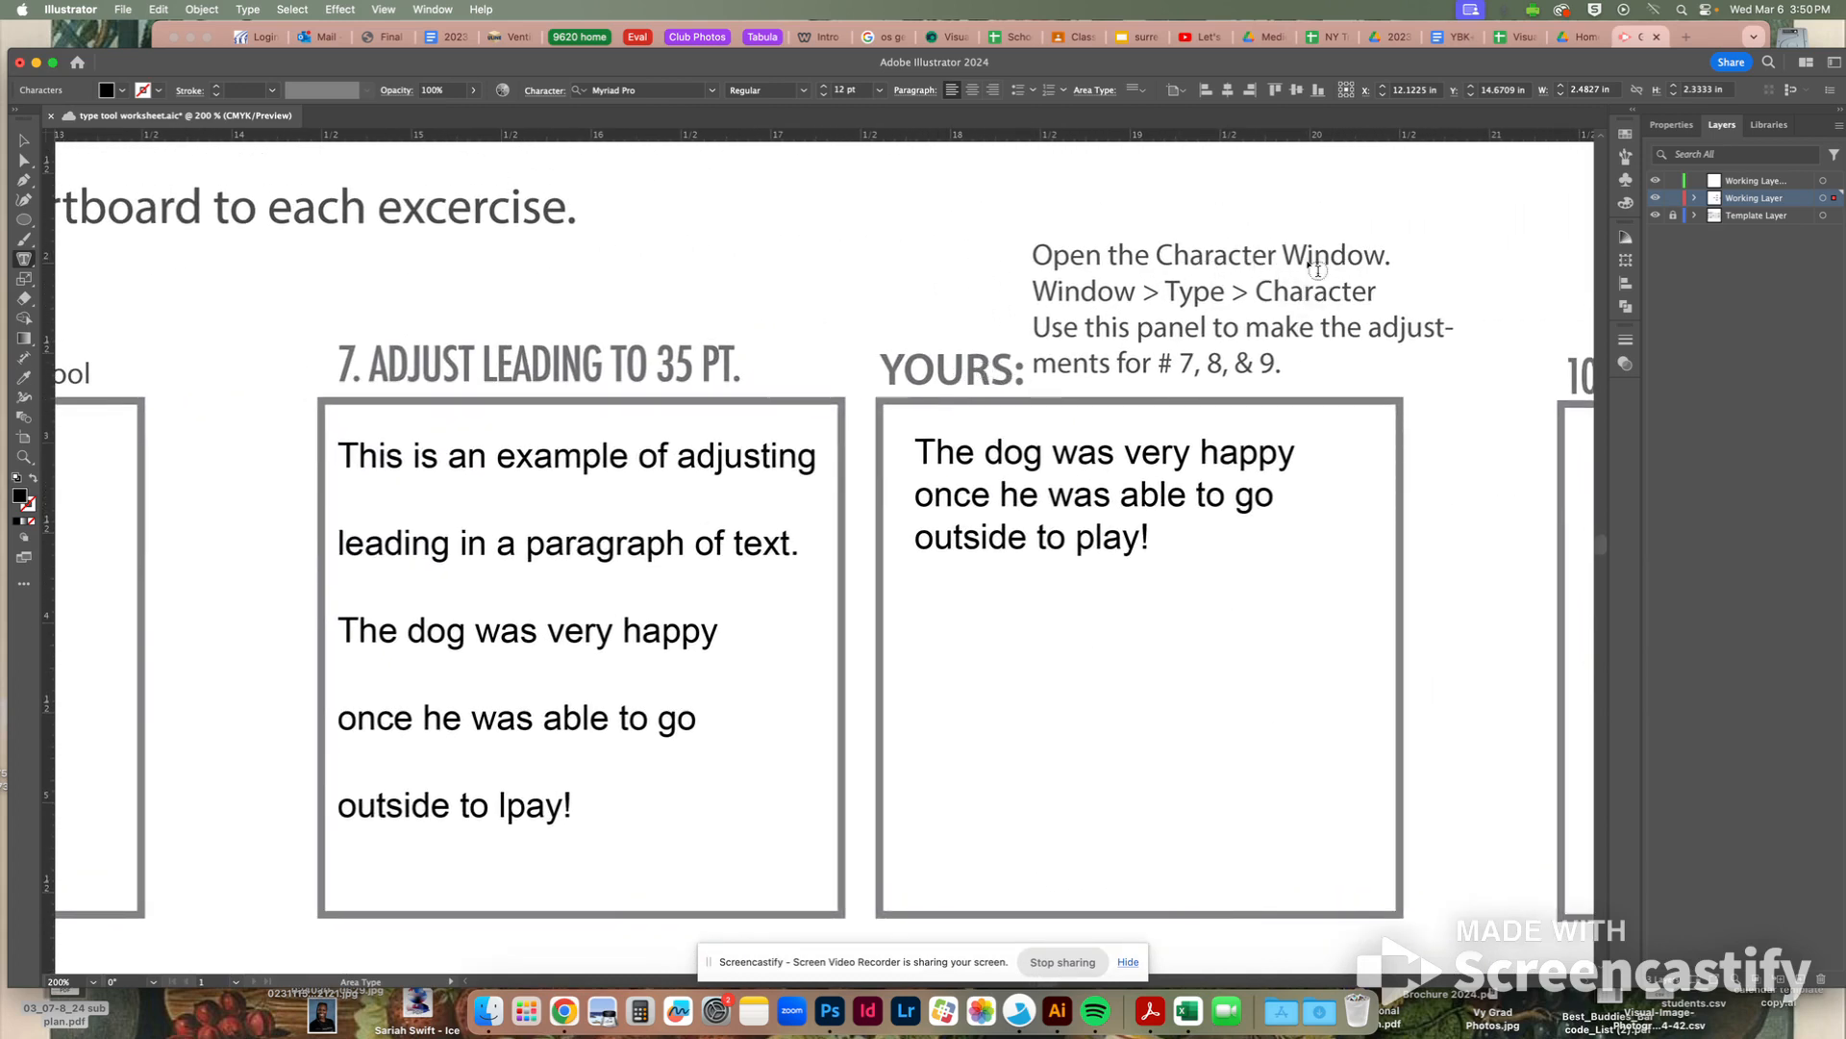
pyautogui.press('Escape')
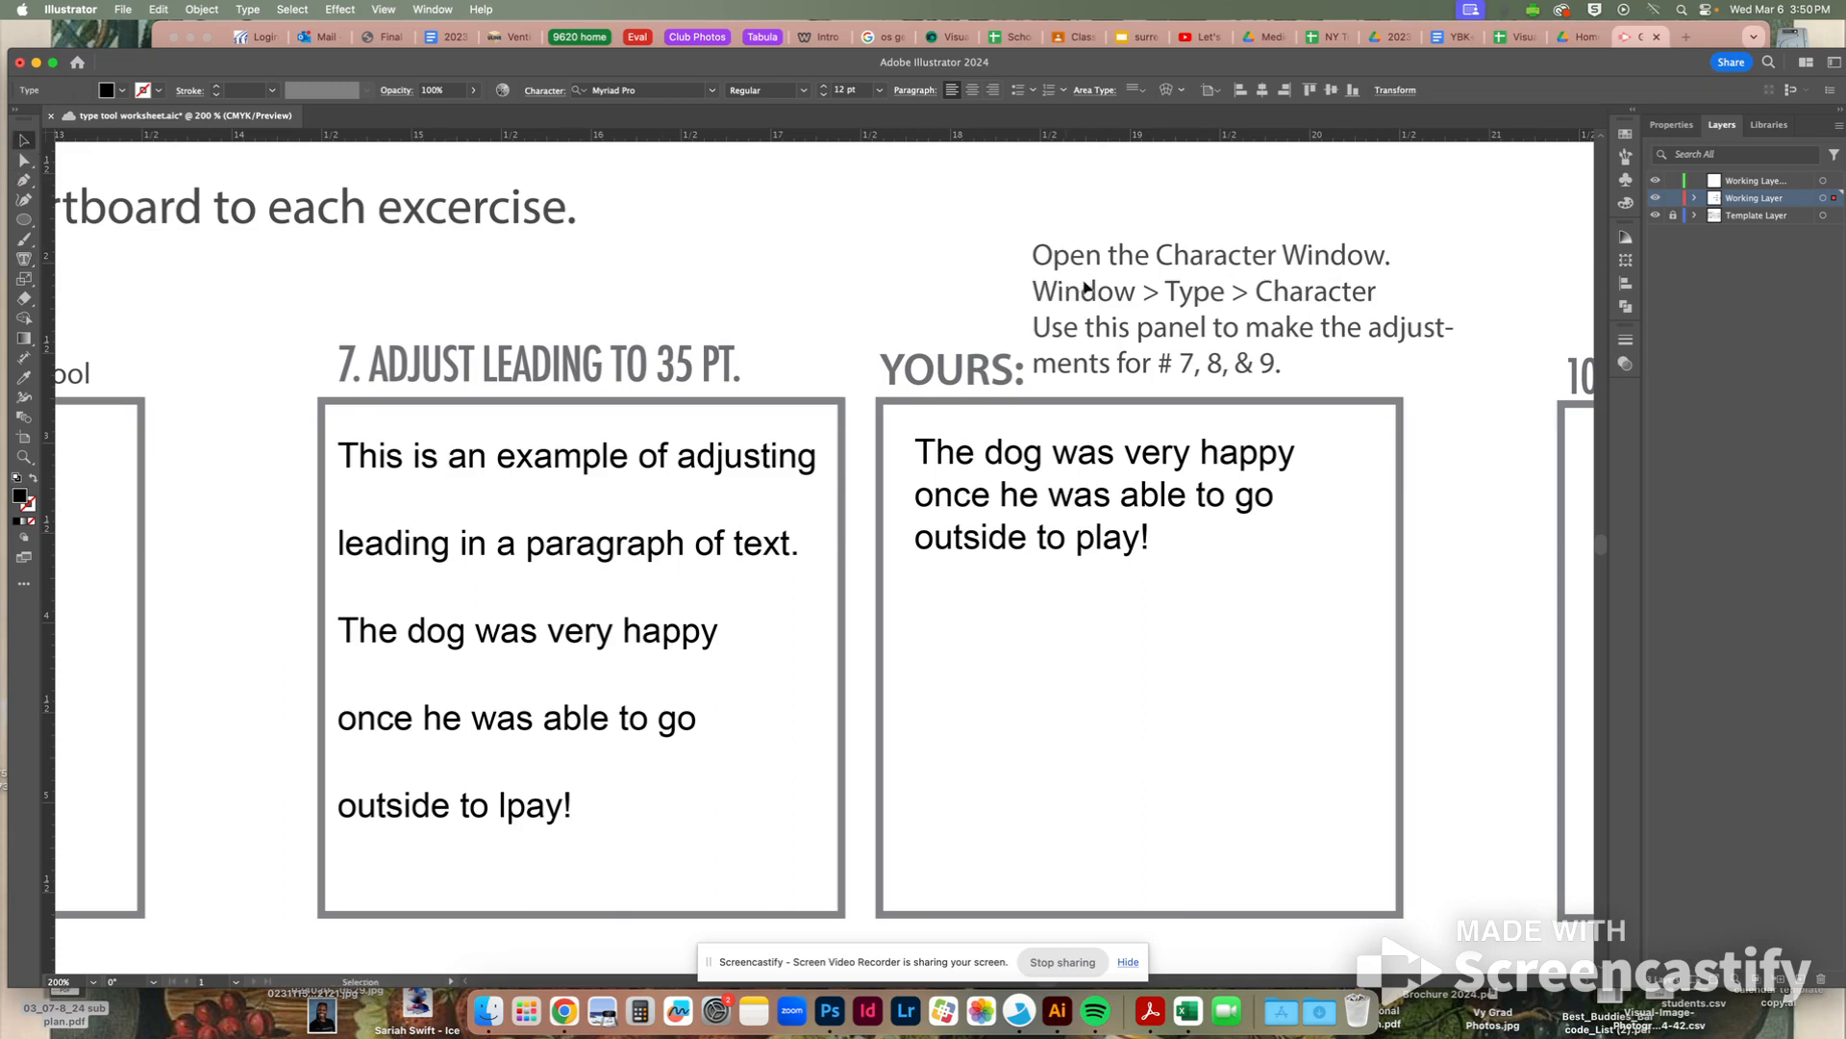
pyautogui.click(432, 9)
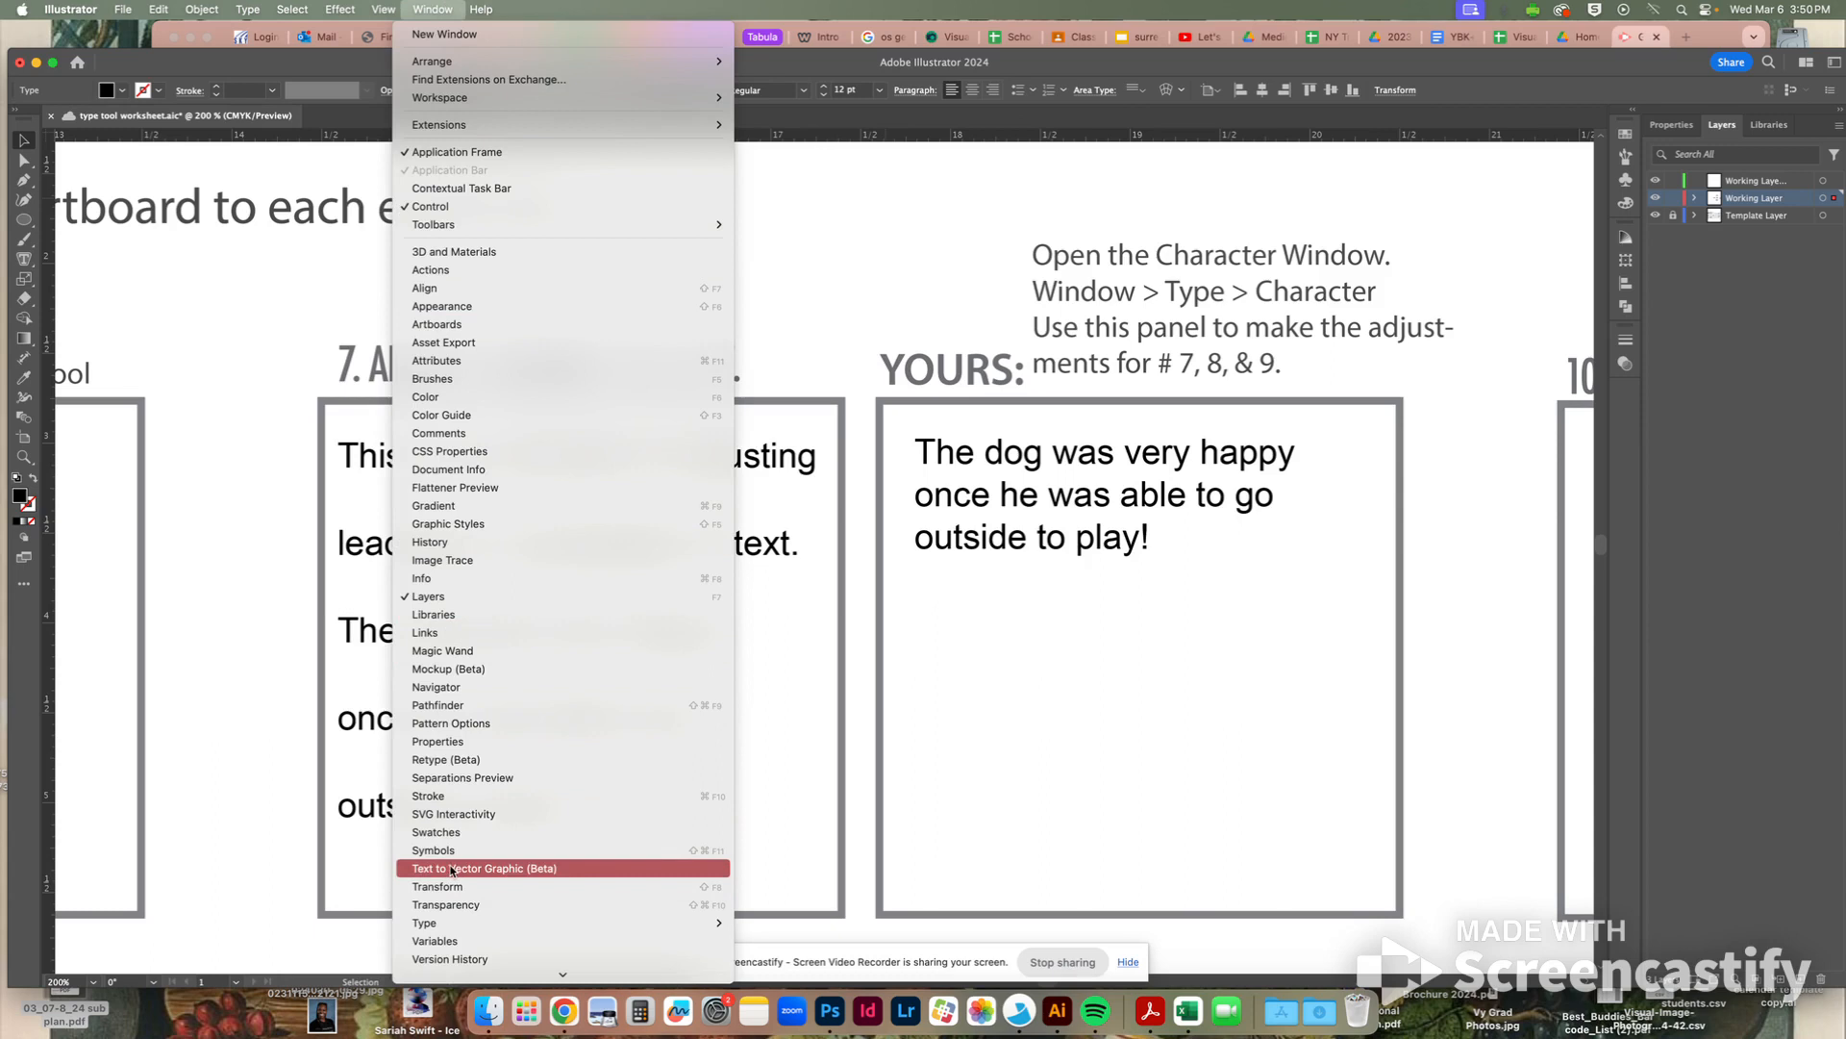
pyautogui.moveTo(450, 925)
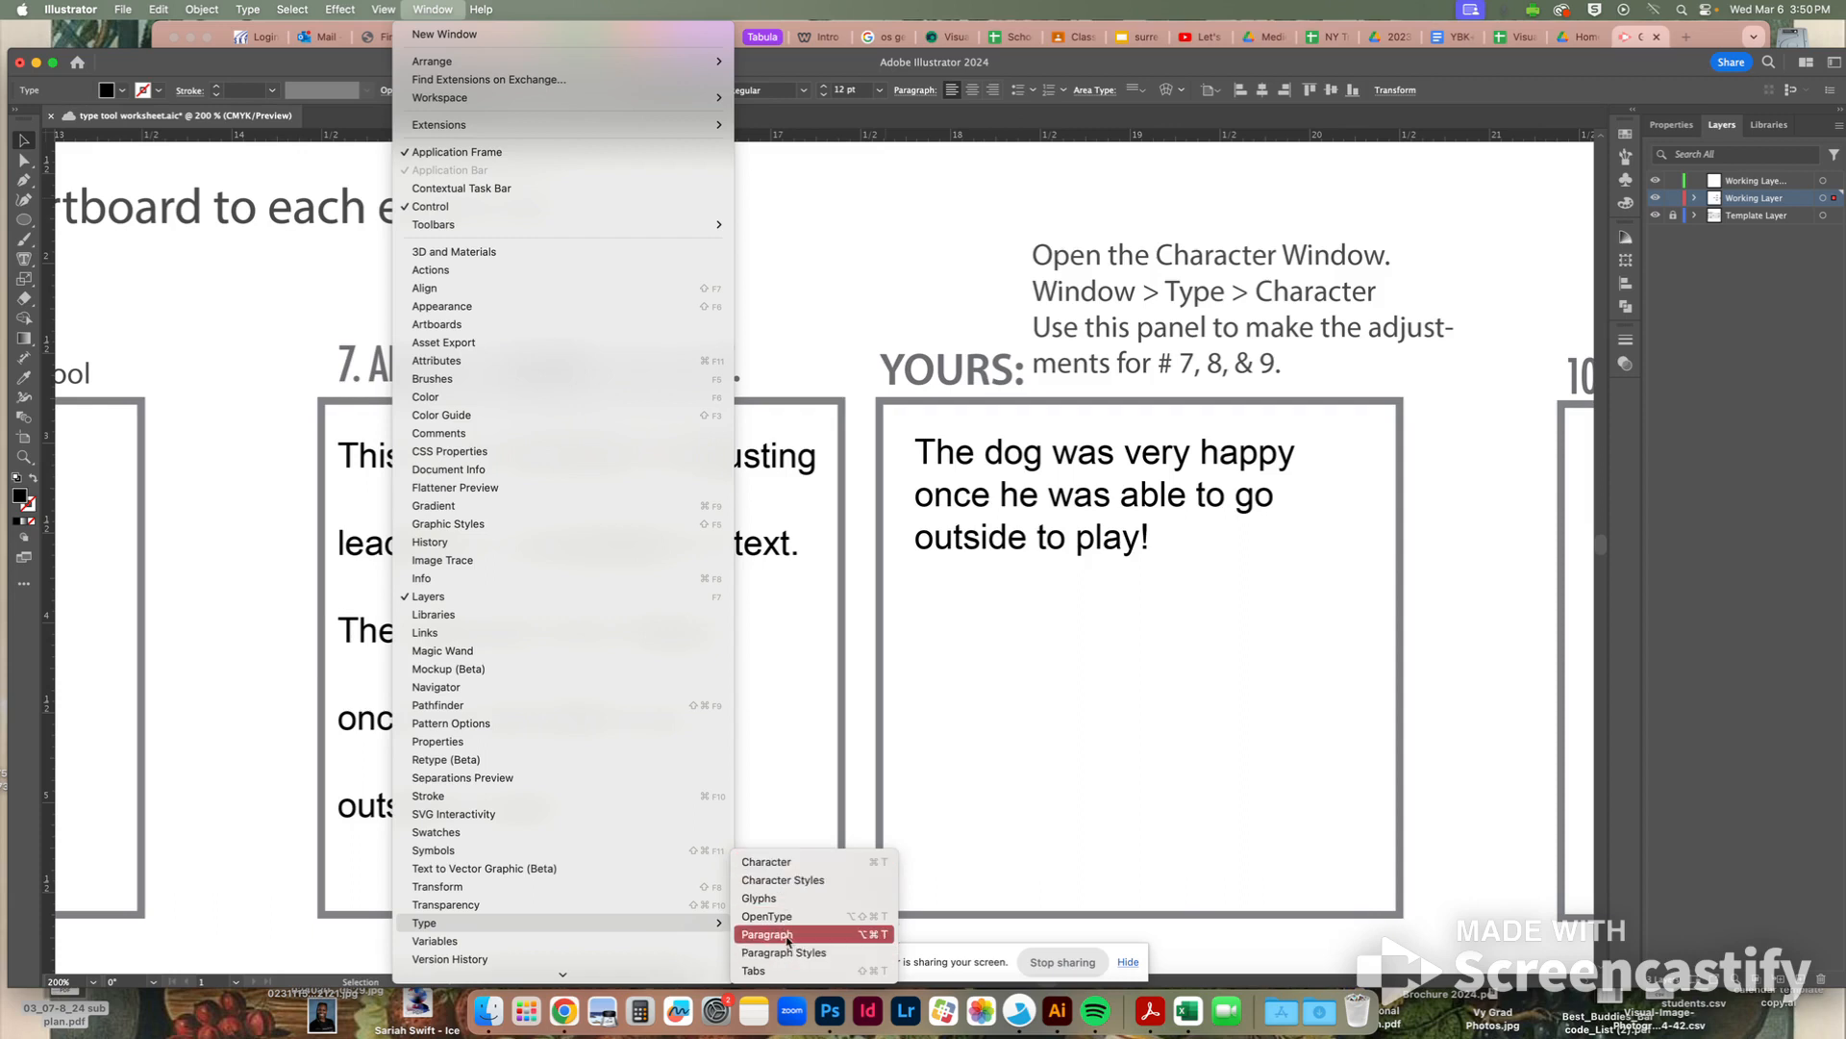
pyautogui.click(775, 864)
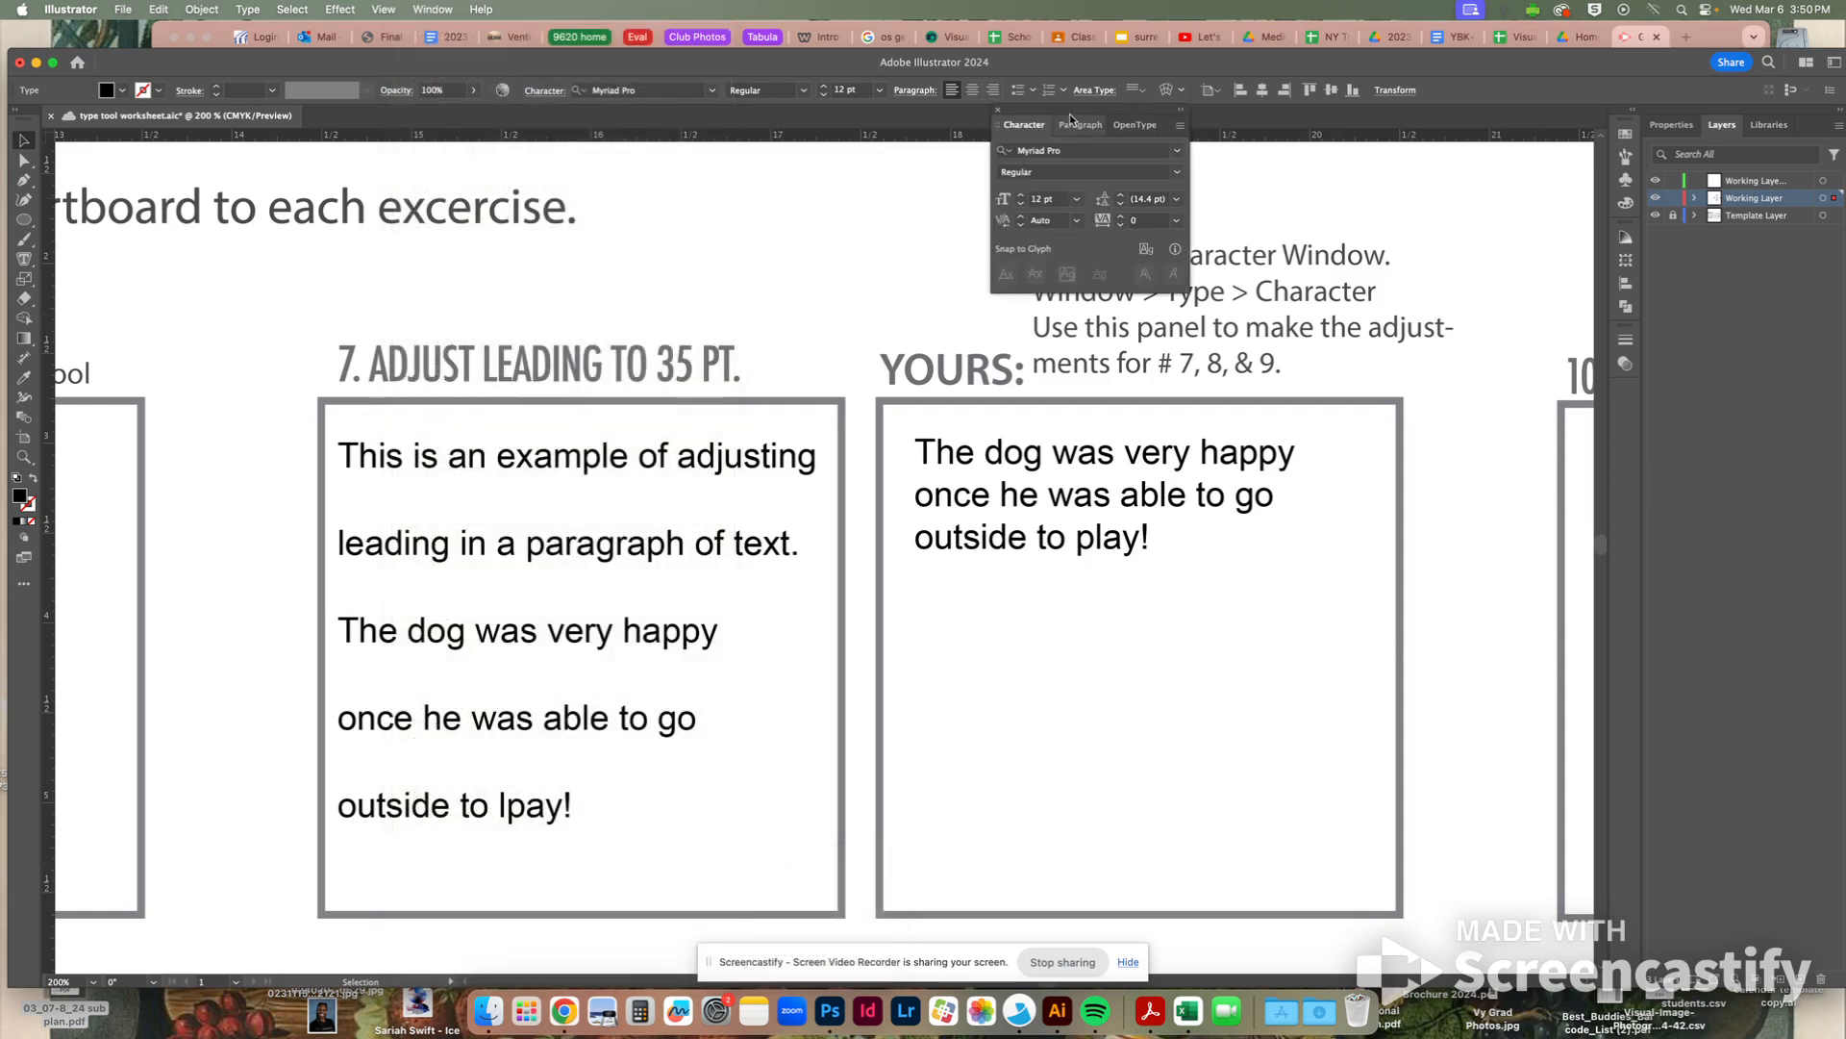
pyautogui.moveTo(1070, 115); pyautogui.dragTo(1607, 186)
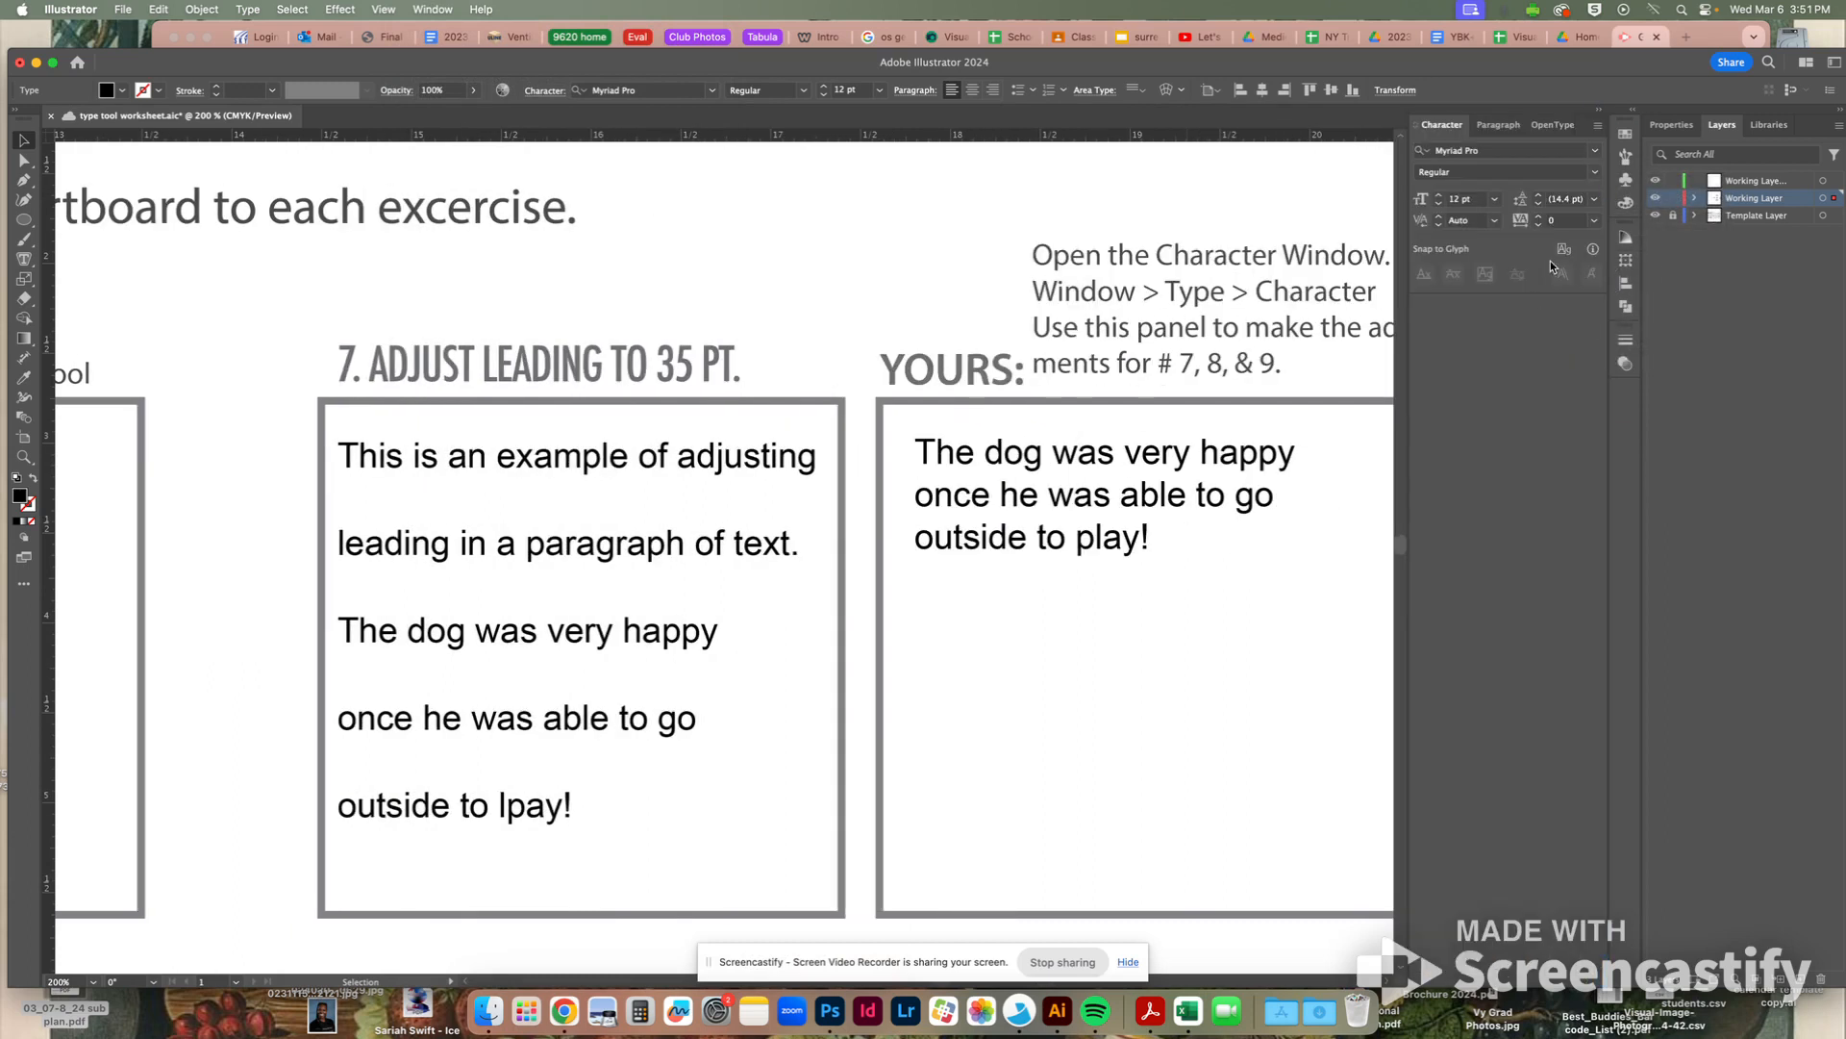
# Set the leading of exercise 7's "The dog was very happy" text to 35 pt
pyautogui.hscroll(3, 1118, 429)
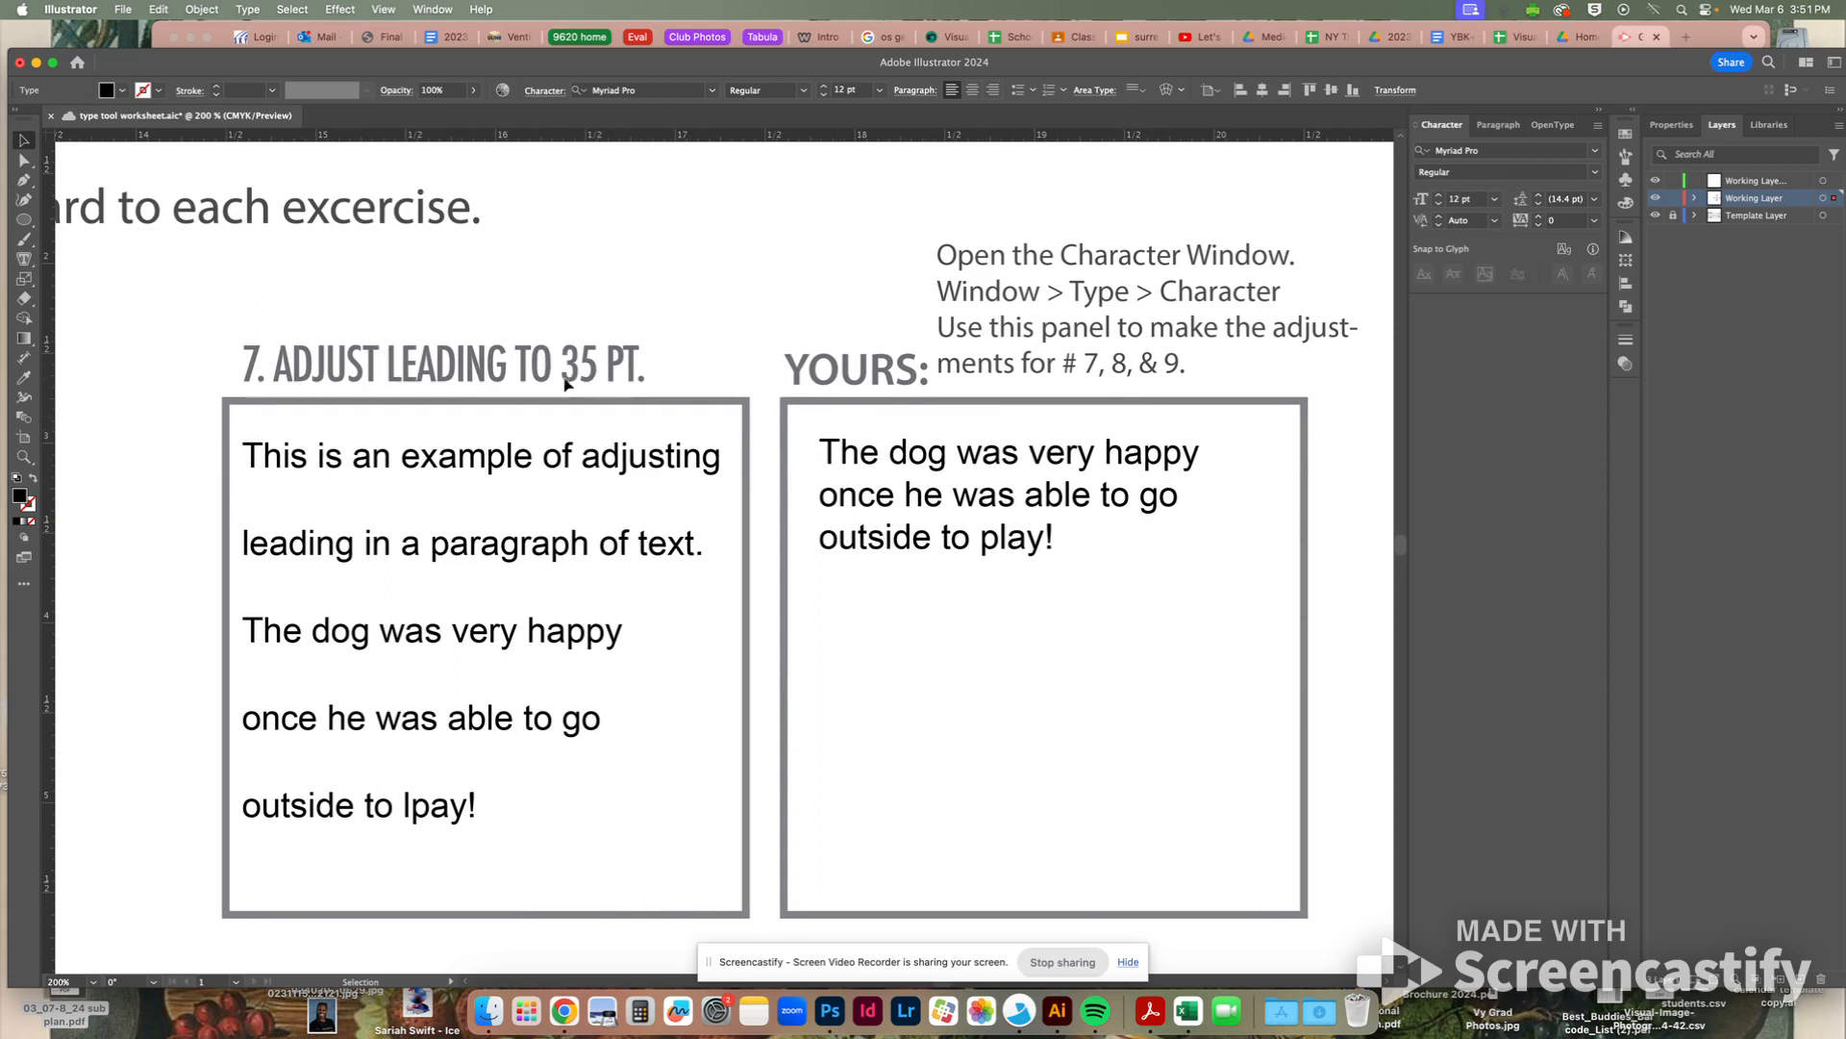
pyautogui.click(1025, 468)
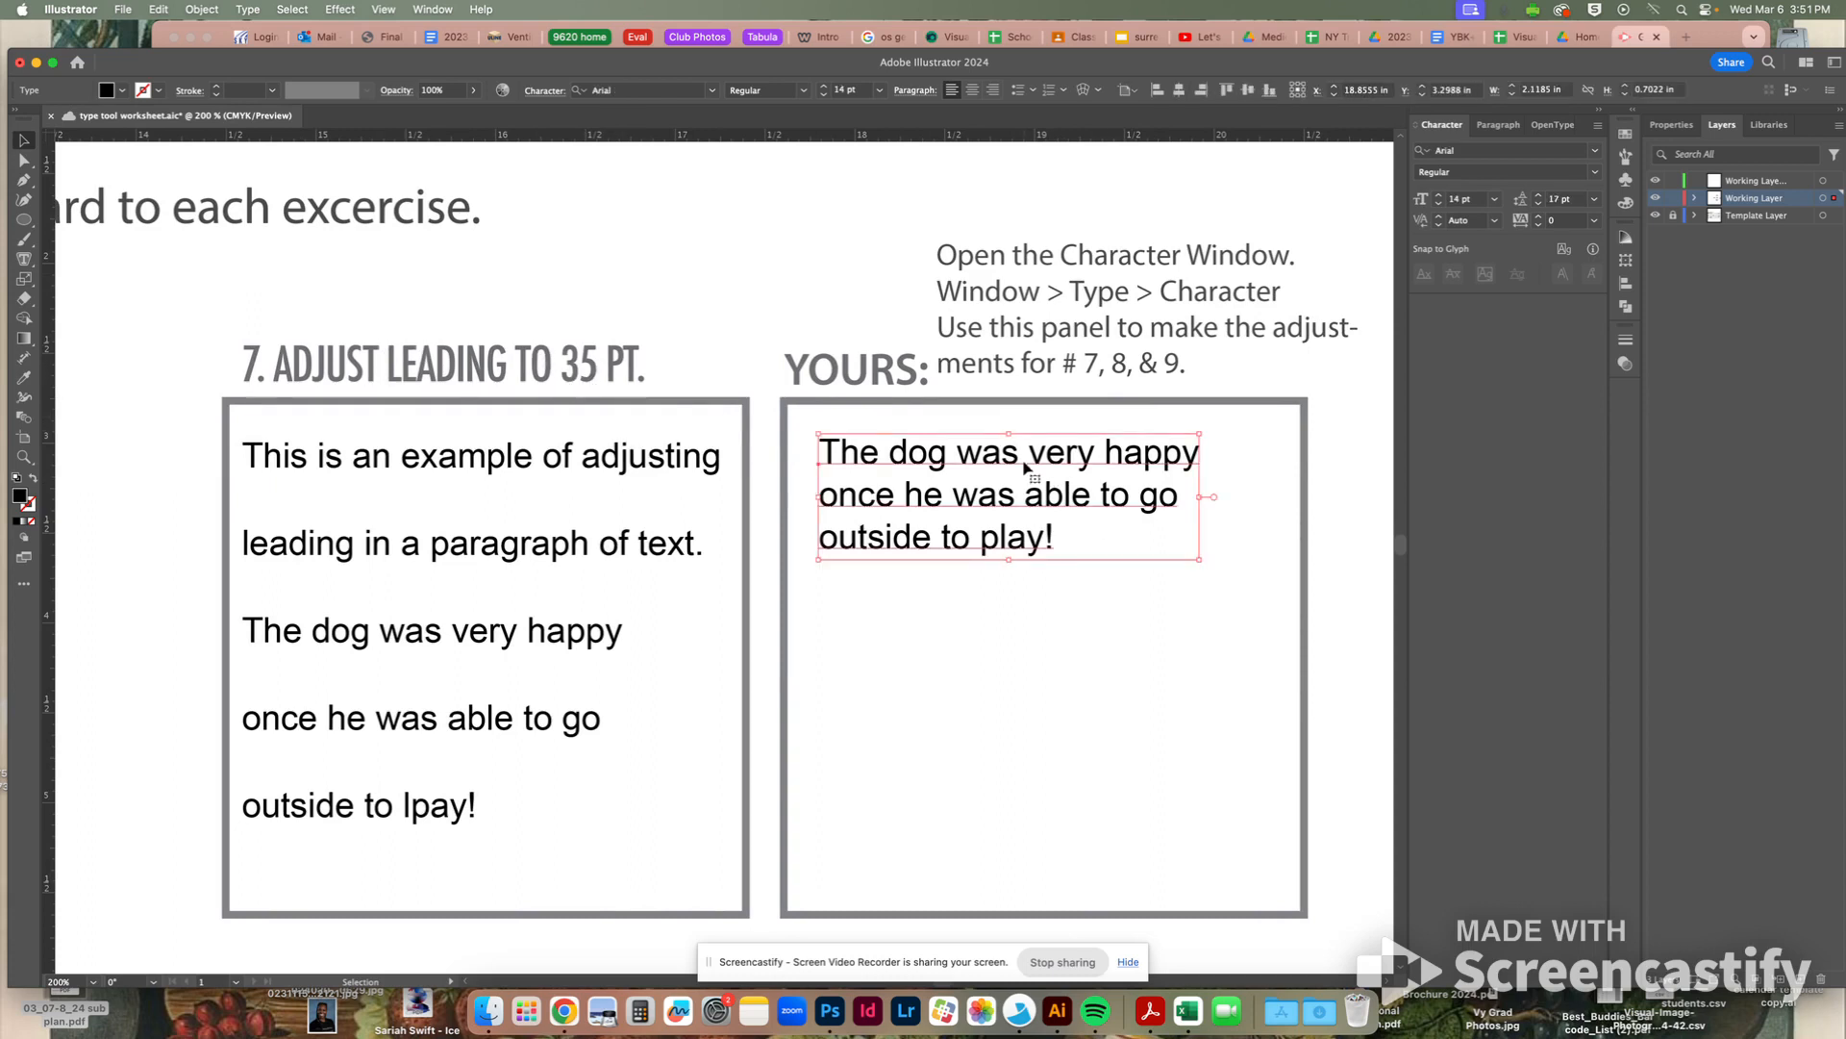
pyautogui.hscroll(-1, 1026, 468)
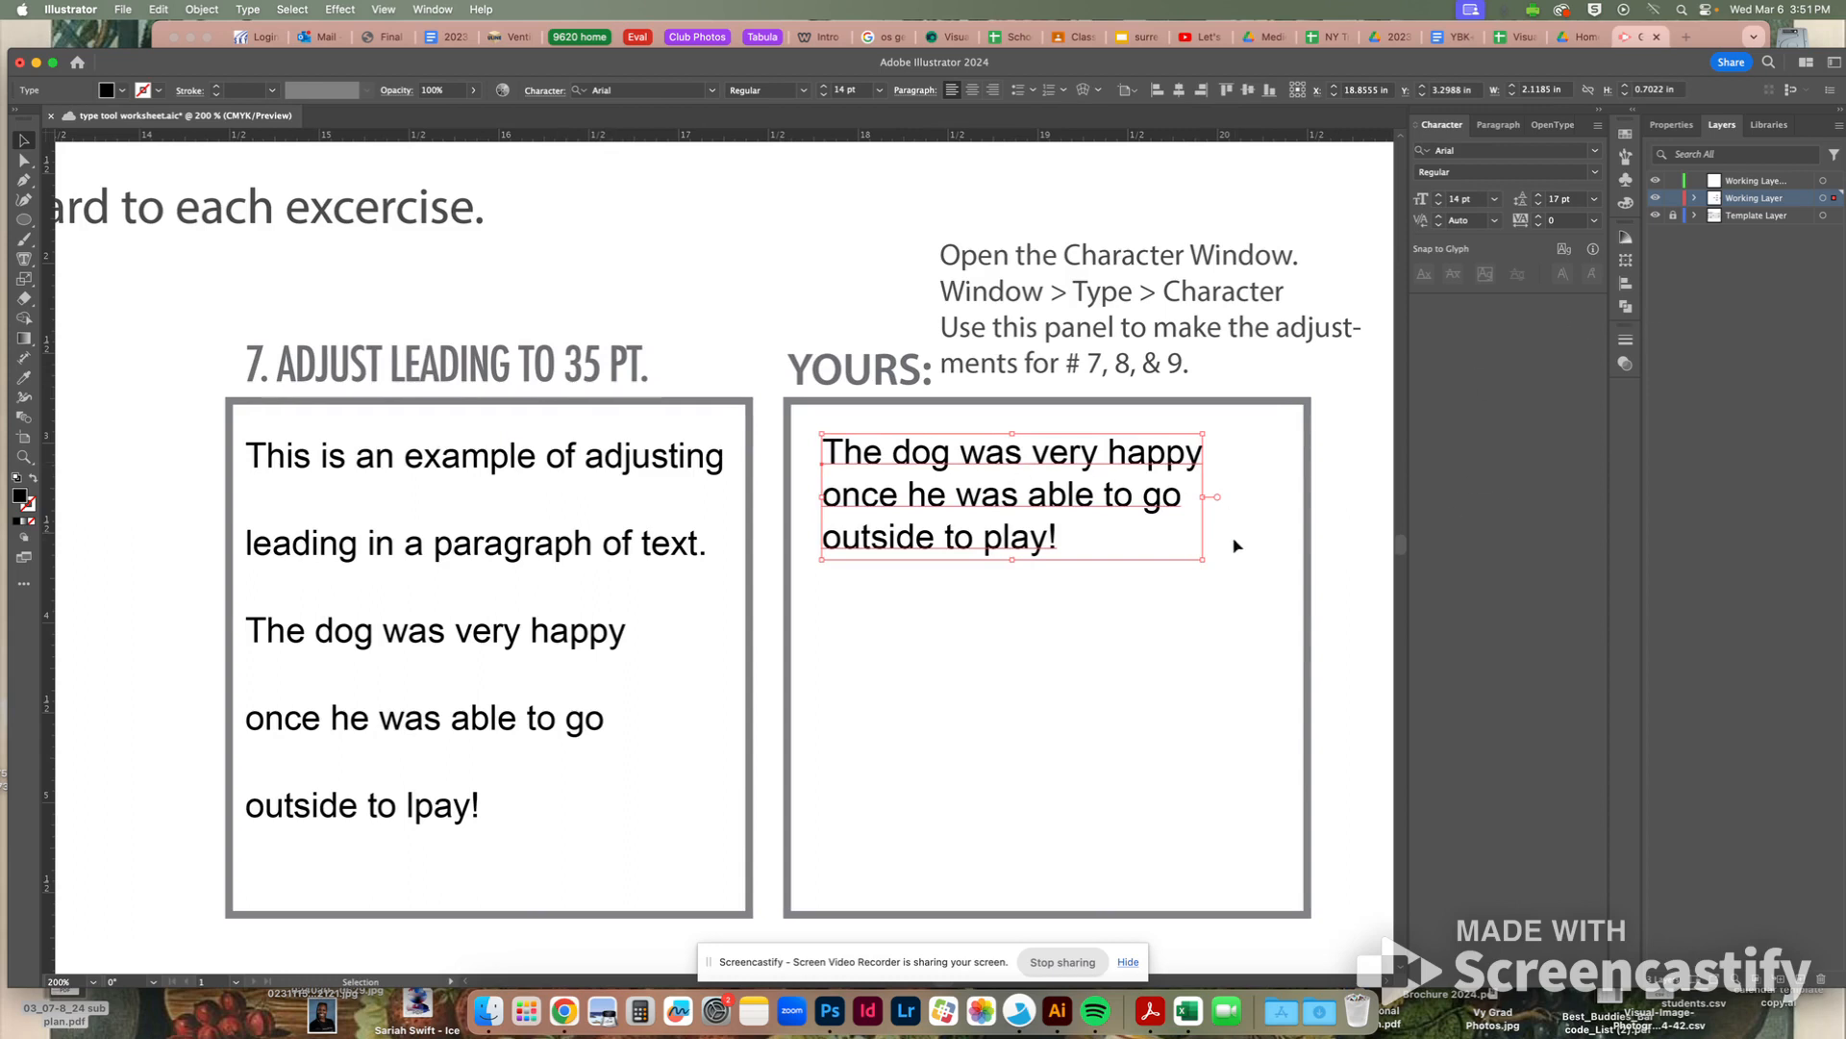
pyautogui.moveTo(1201, 560)
pyautogui.mouseDown()
pyautogui.moveTo(1239, 591)
pyautogui.moveTo(1195, 589)
pyautogui.mouseUp()
pyautogui.press('super+z')
pyautogui.click(1564, 200)
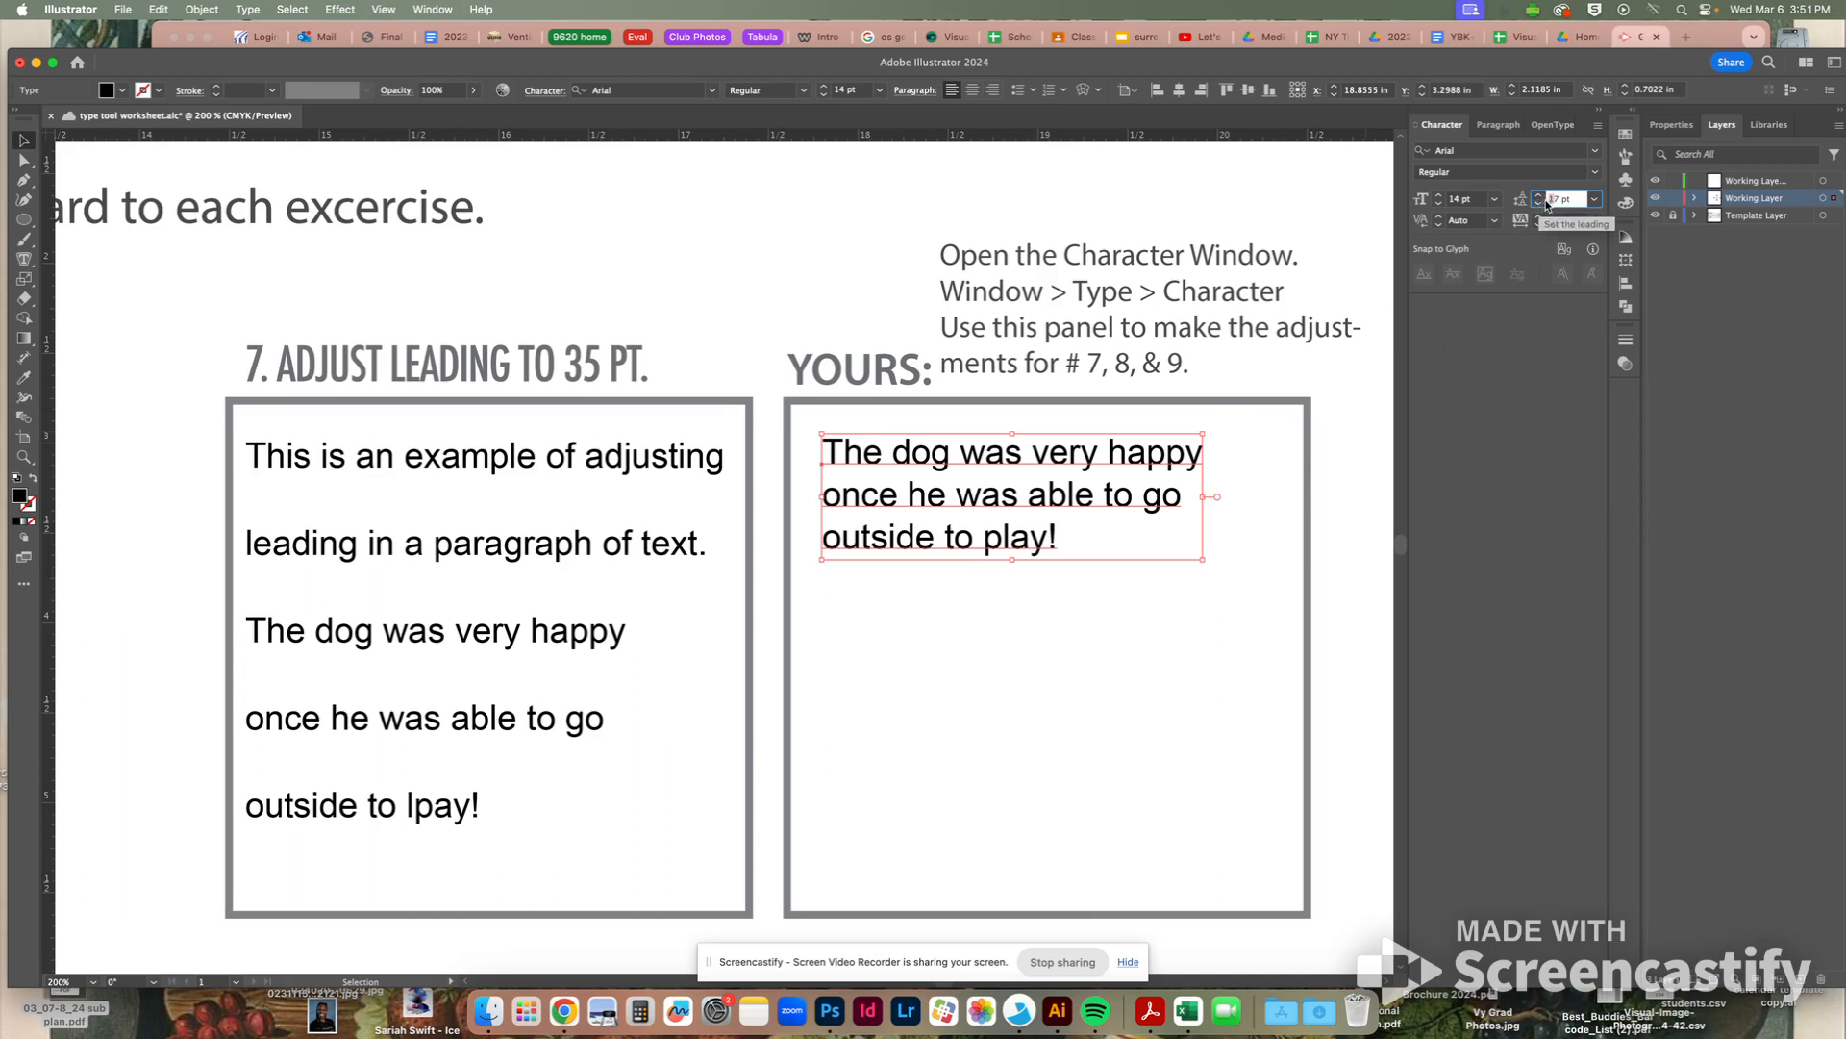
pyautogui.write('35')
pyautogui.press('Return')
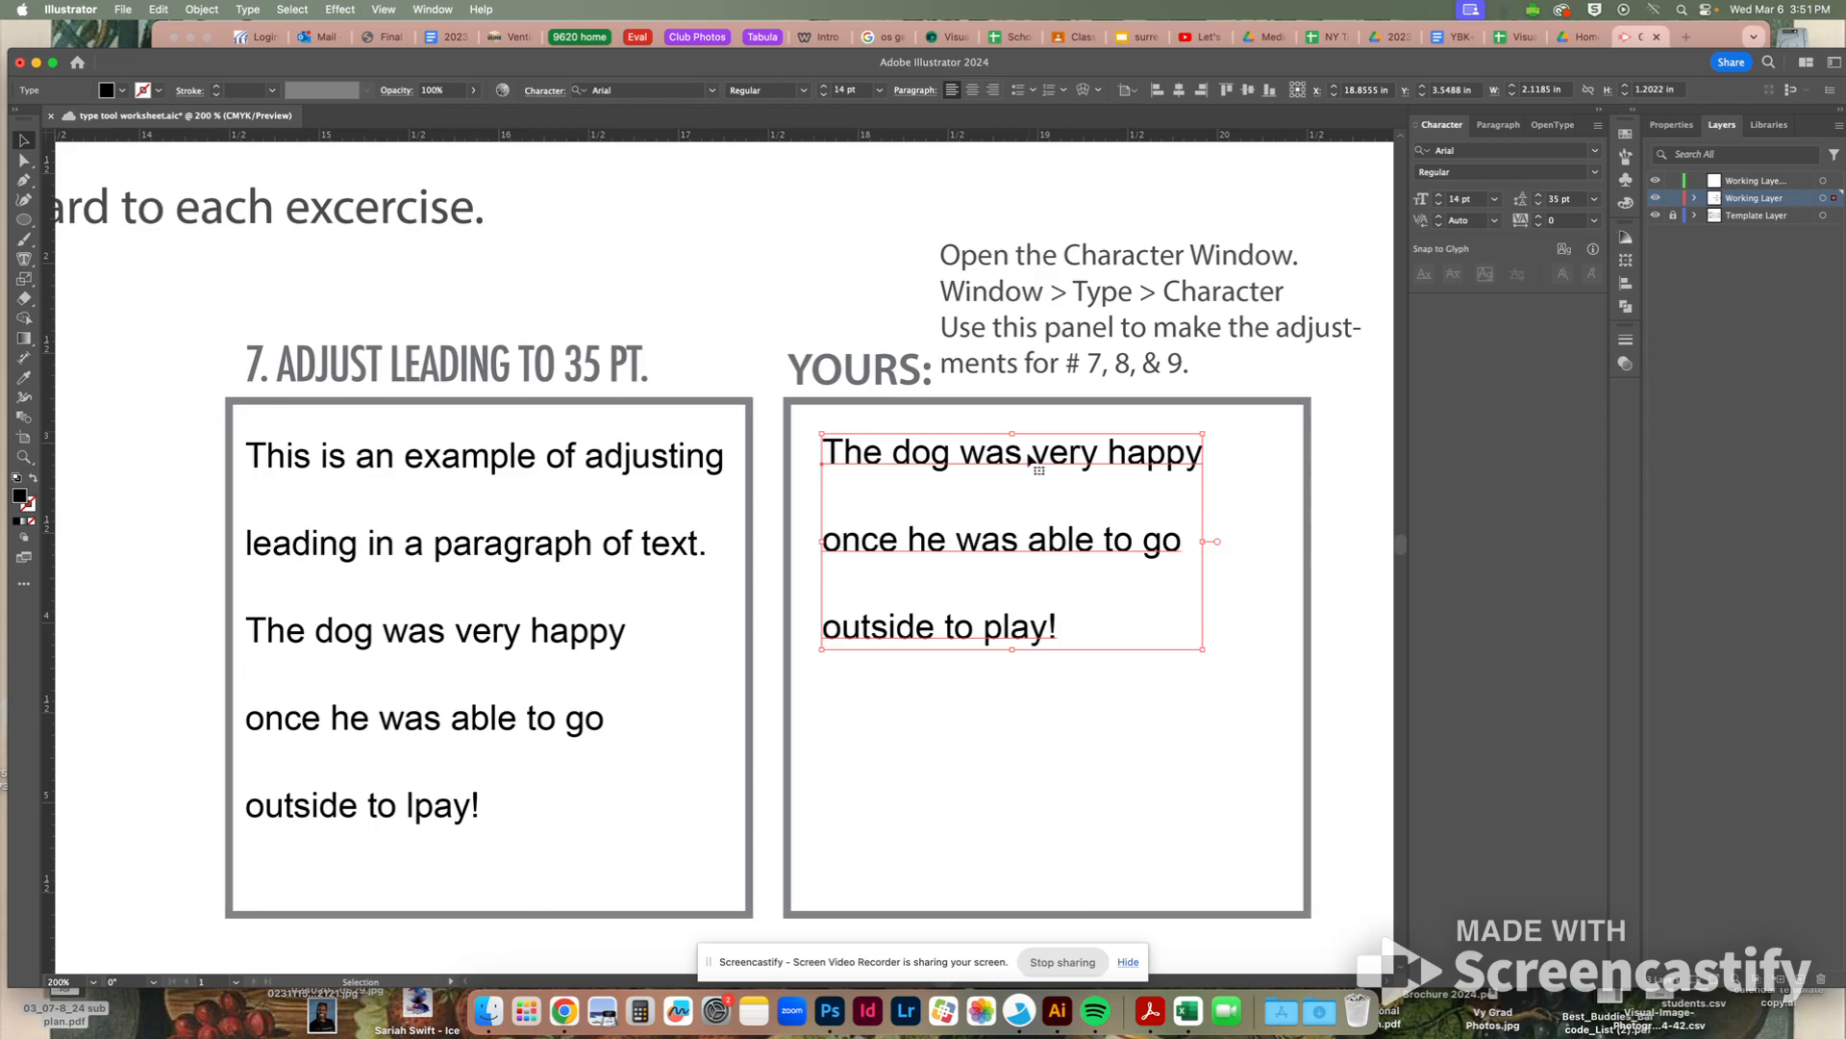
# Tighten the kerning between the "L" and "o" of the practice word "Lovely" in exercise 8
pyautogui.scroll(-10, 1029, 460)
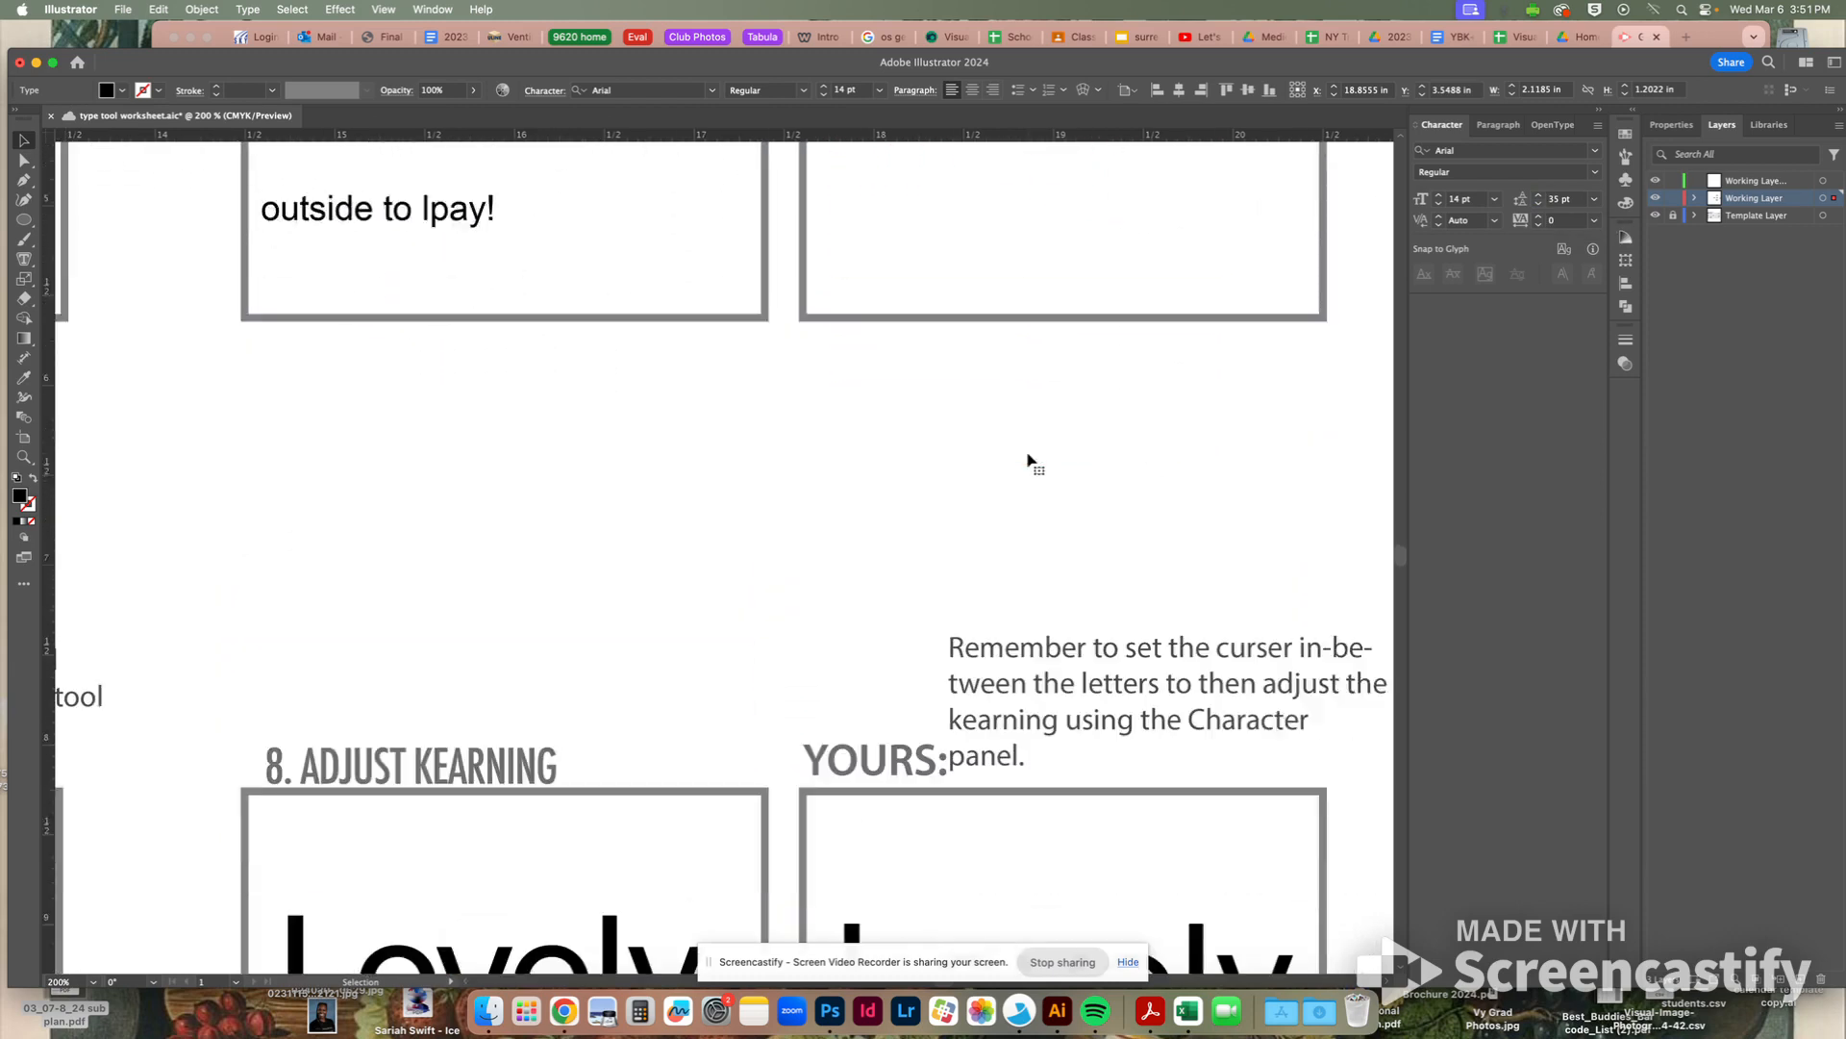
pyautogui.scroll(-4, 1028, 461)
pyautogui.hscroll(1, 1027, 461)
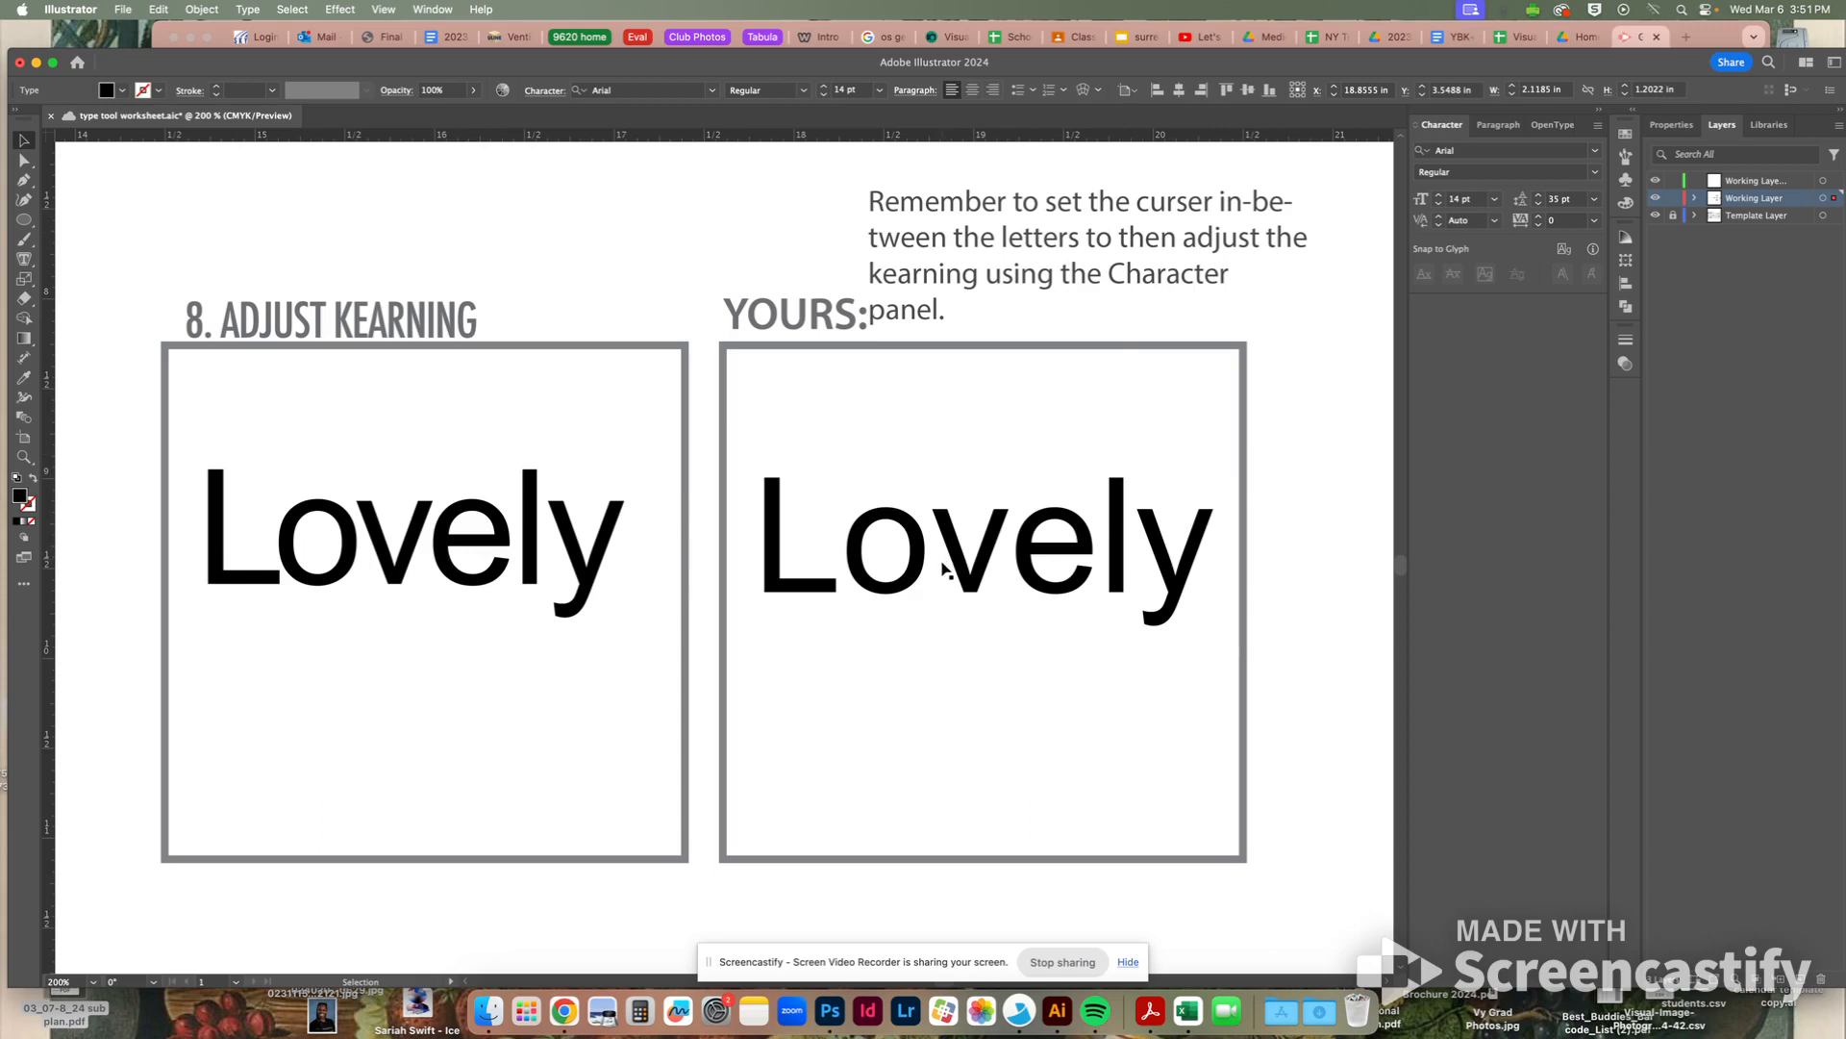
pyautogui.hscroll(1, 1010, 564)
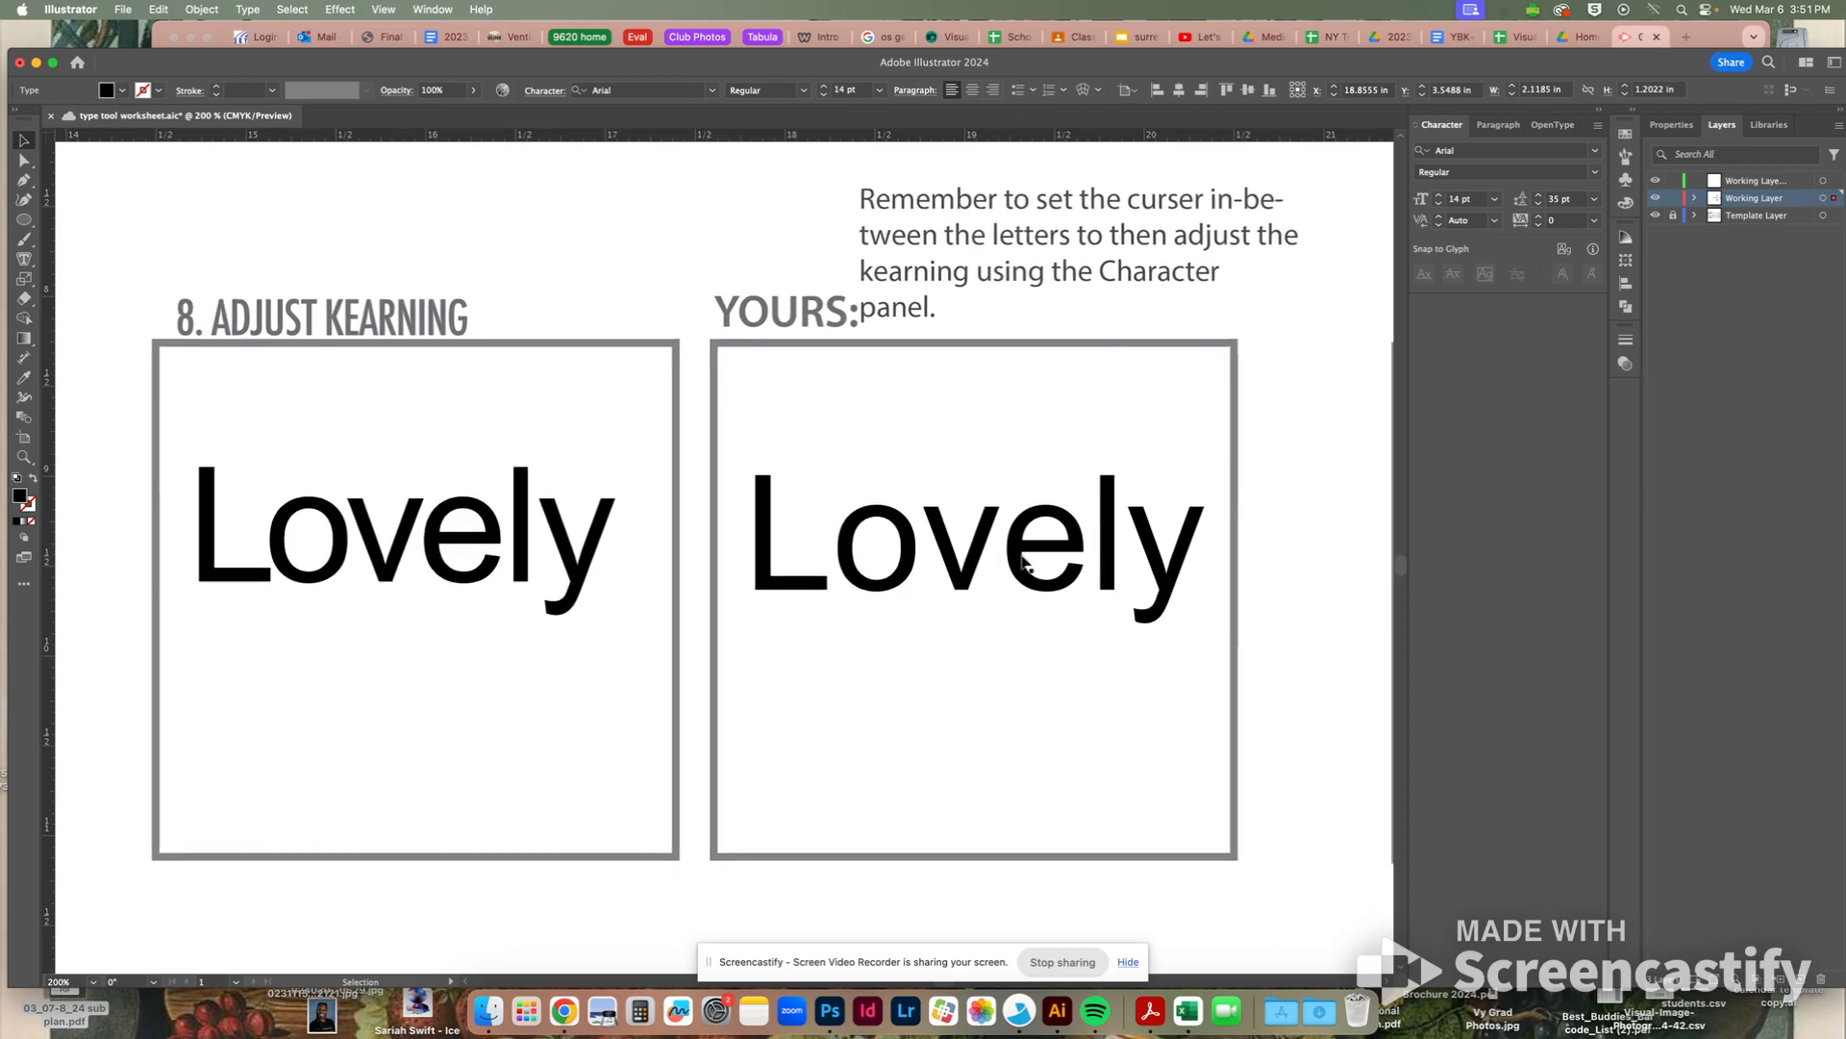
pyautogui.click(24, 258)
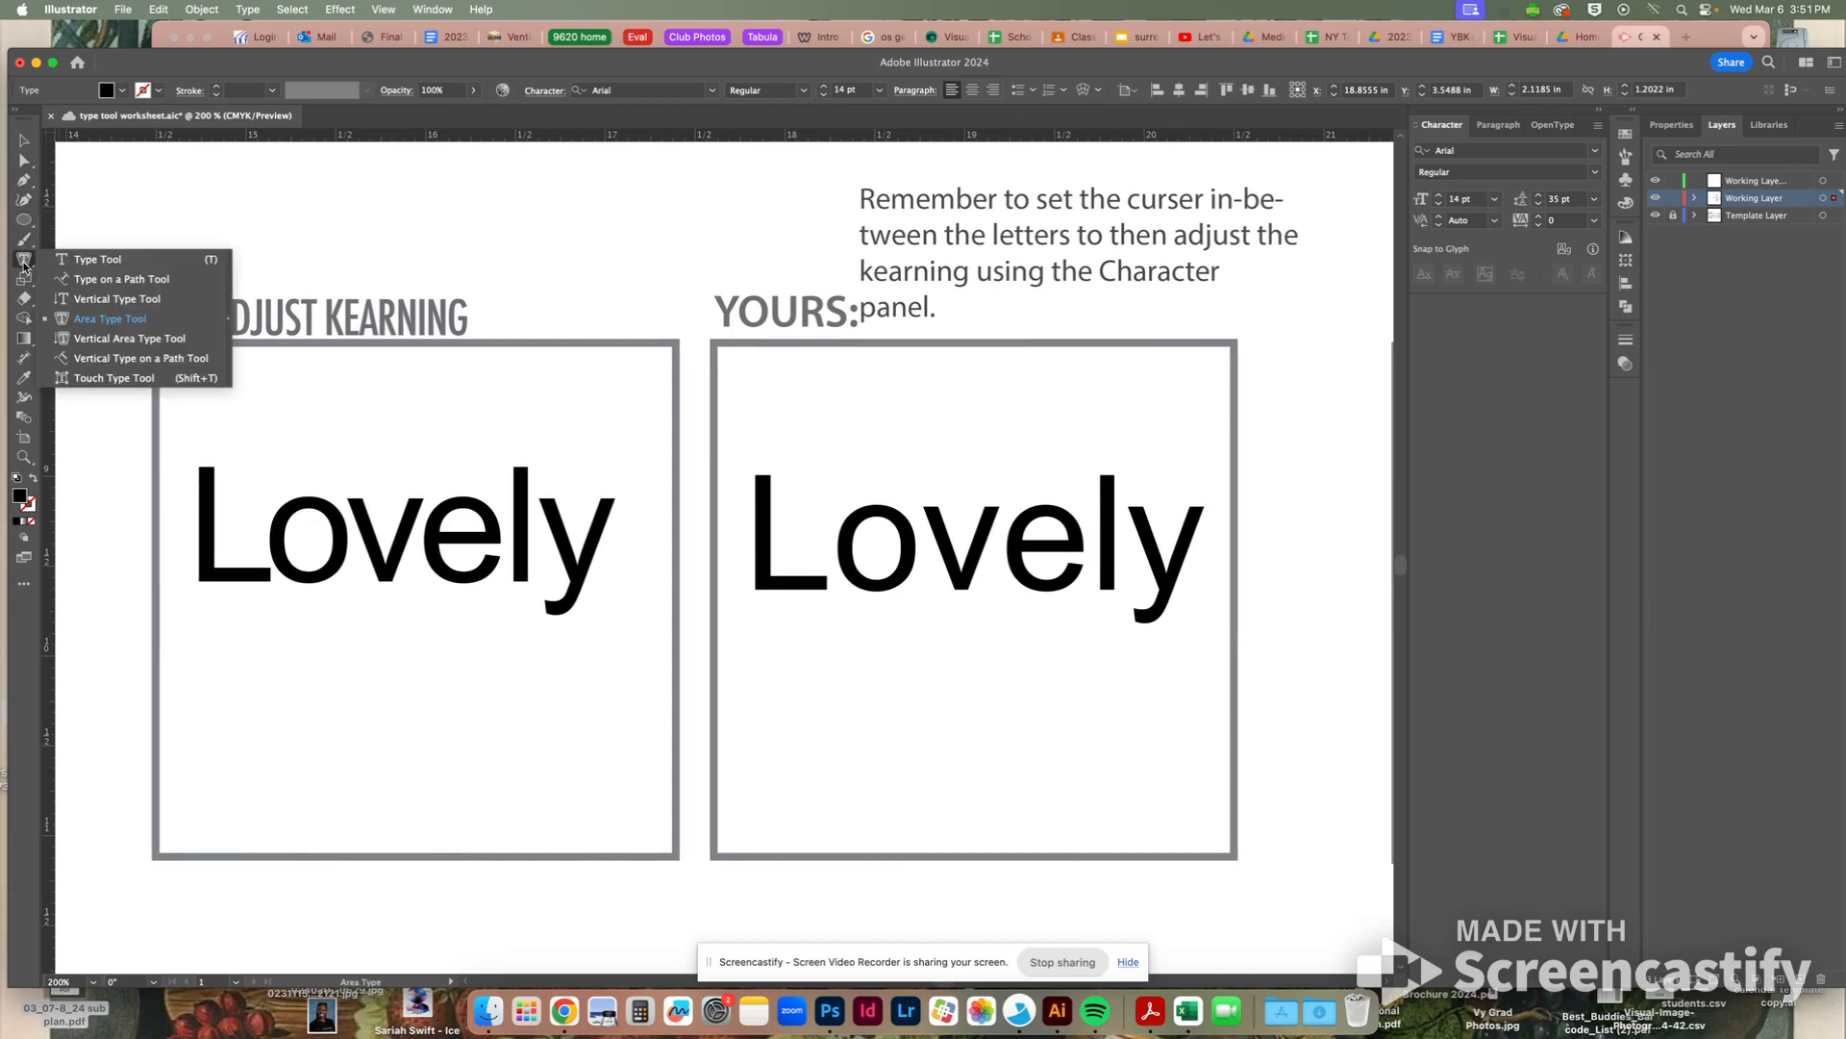
pyautogui.click(97, 260)
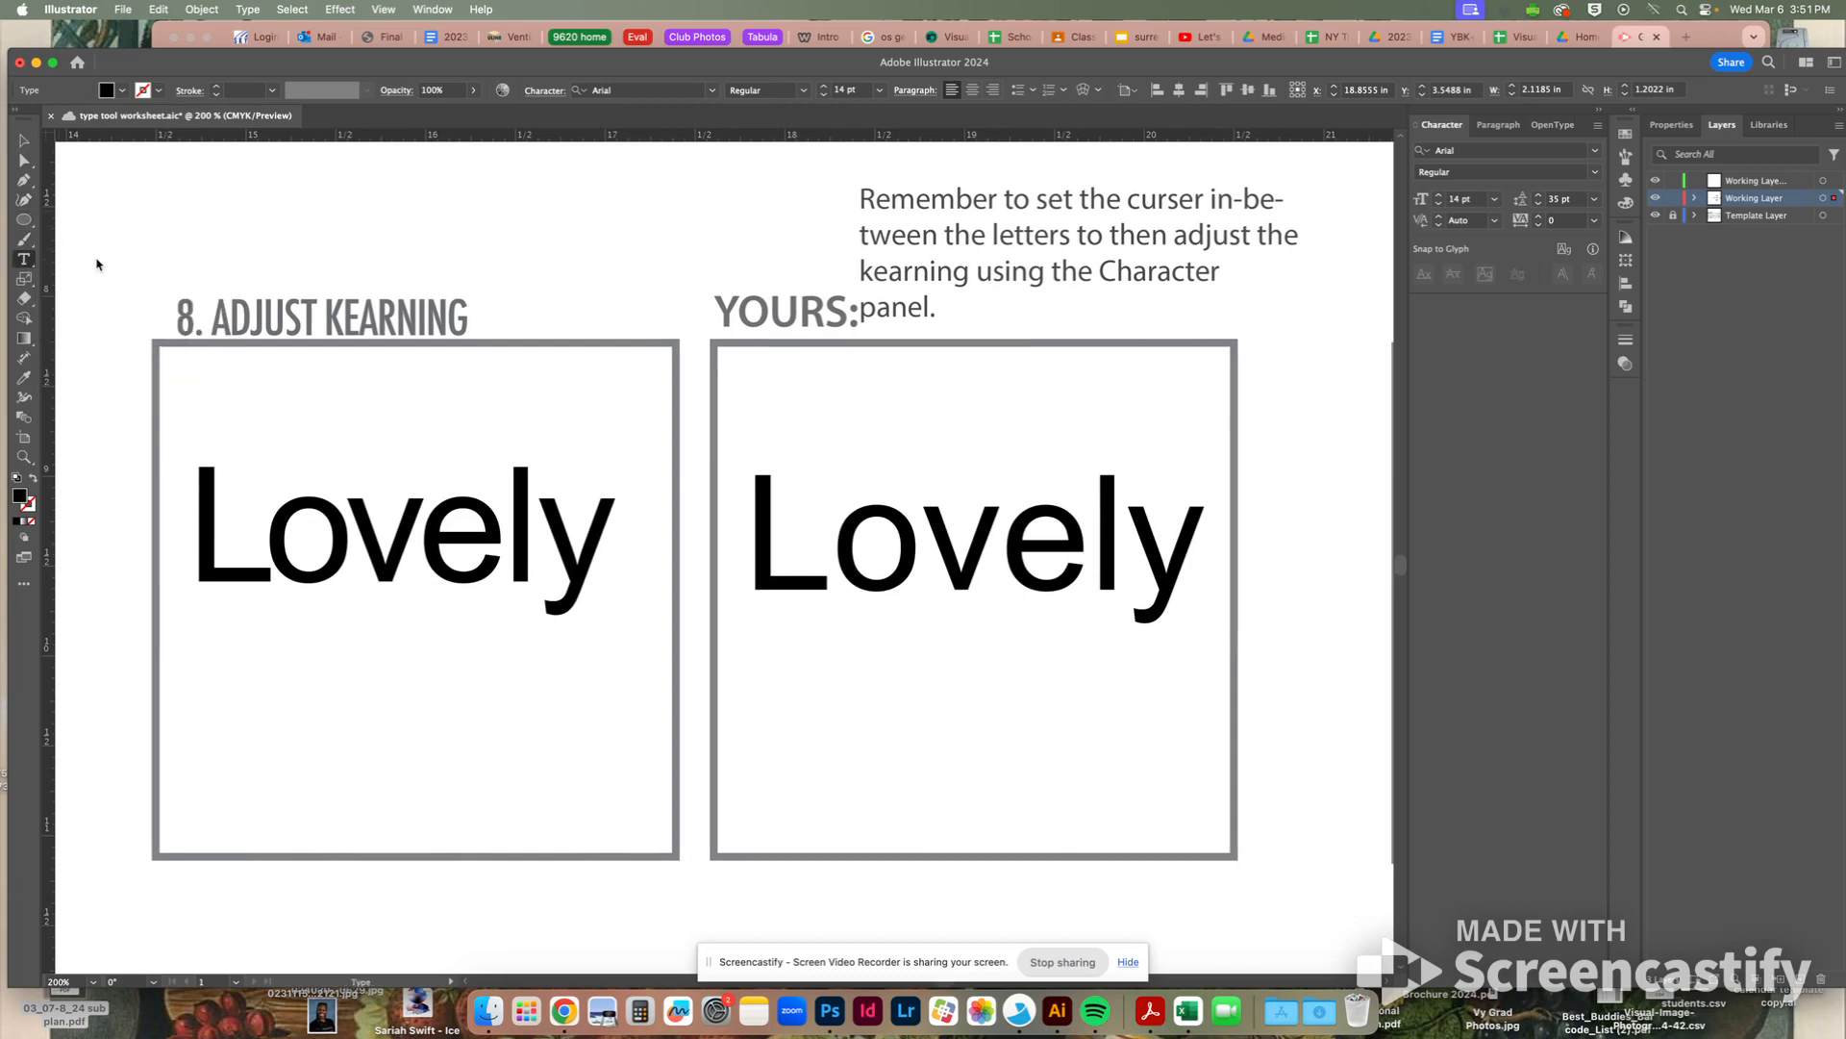
pyautogui.click(834, 560)
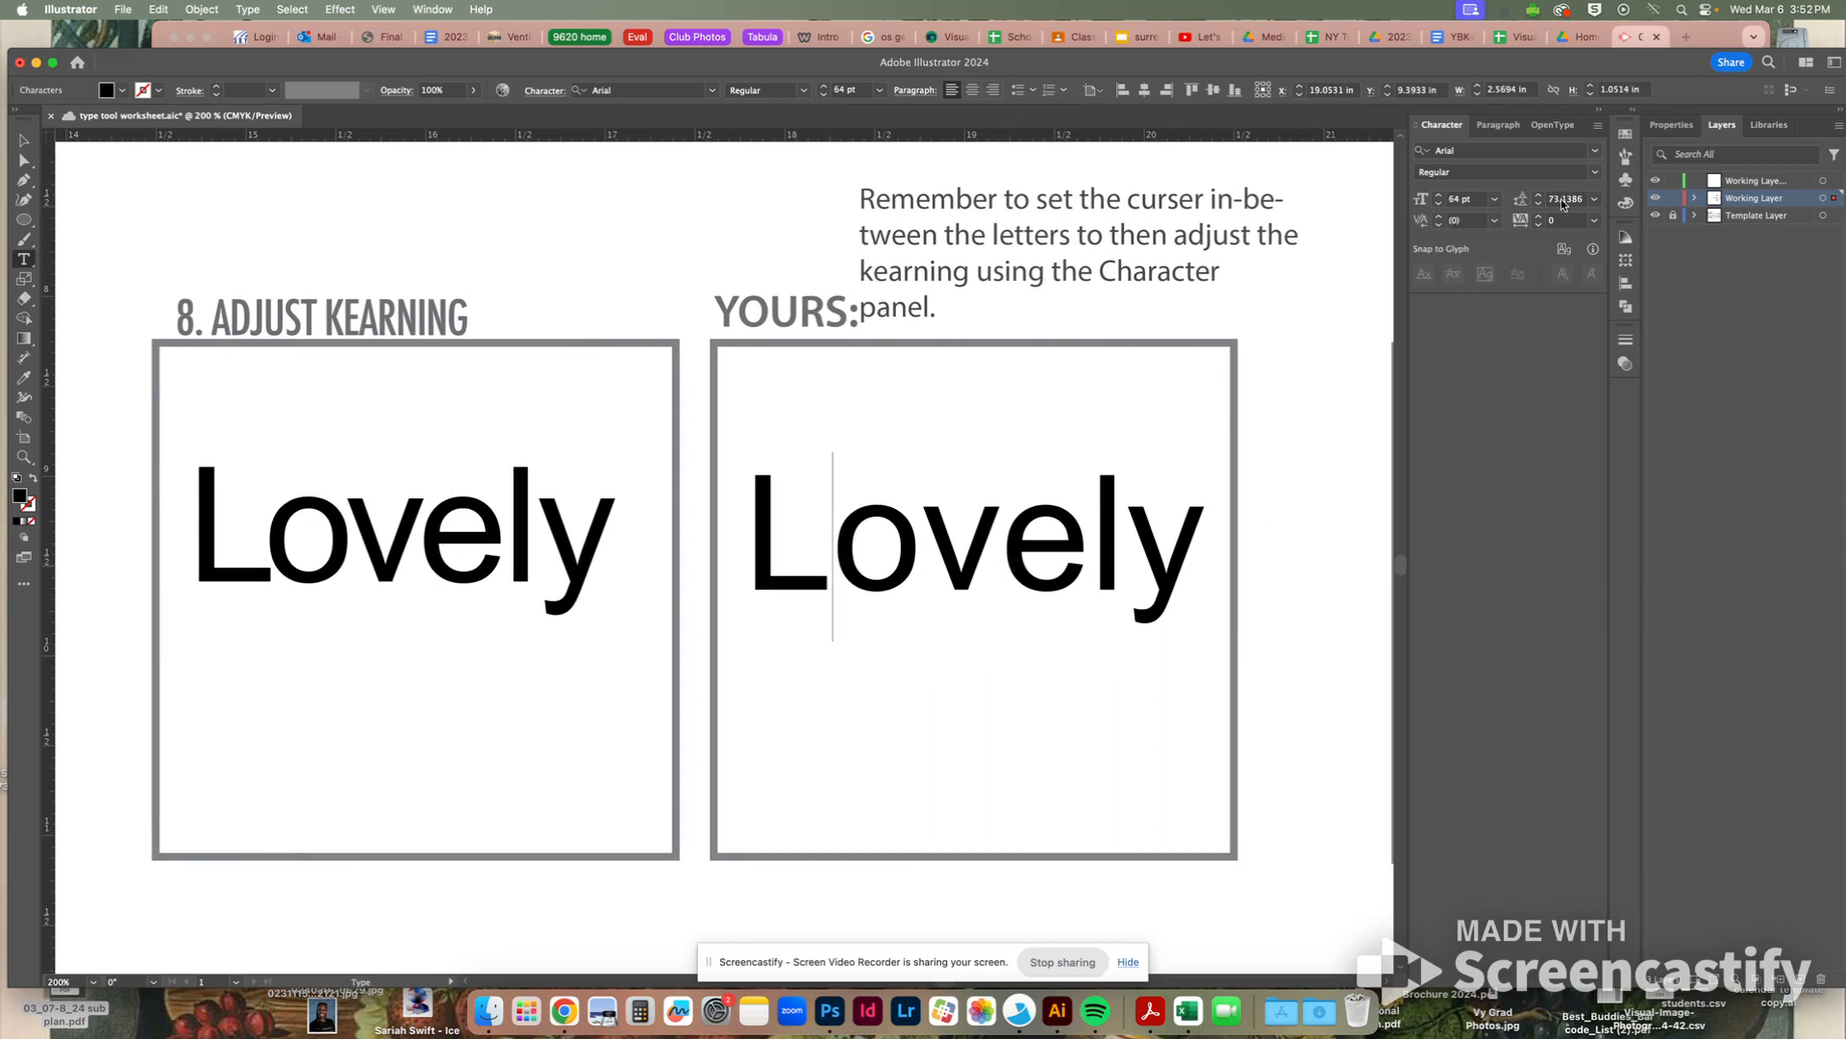
pyautogui.click(1439, 224)
pyautogui.click(1440, 224)
pyautogui.click(1440, 224)
pyautogui.click(1440, 225)
pyautogui.click(1440, 224)
pyautogui.click(1440, 224)
pyautogui.click(1440, 224)
pyautogui.click(1439, 224)
pyautogui.click(1439, 224)
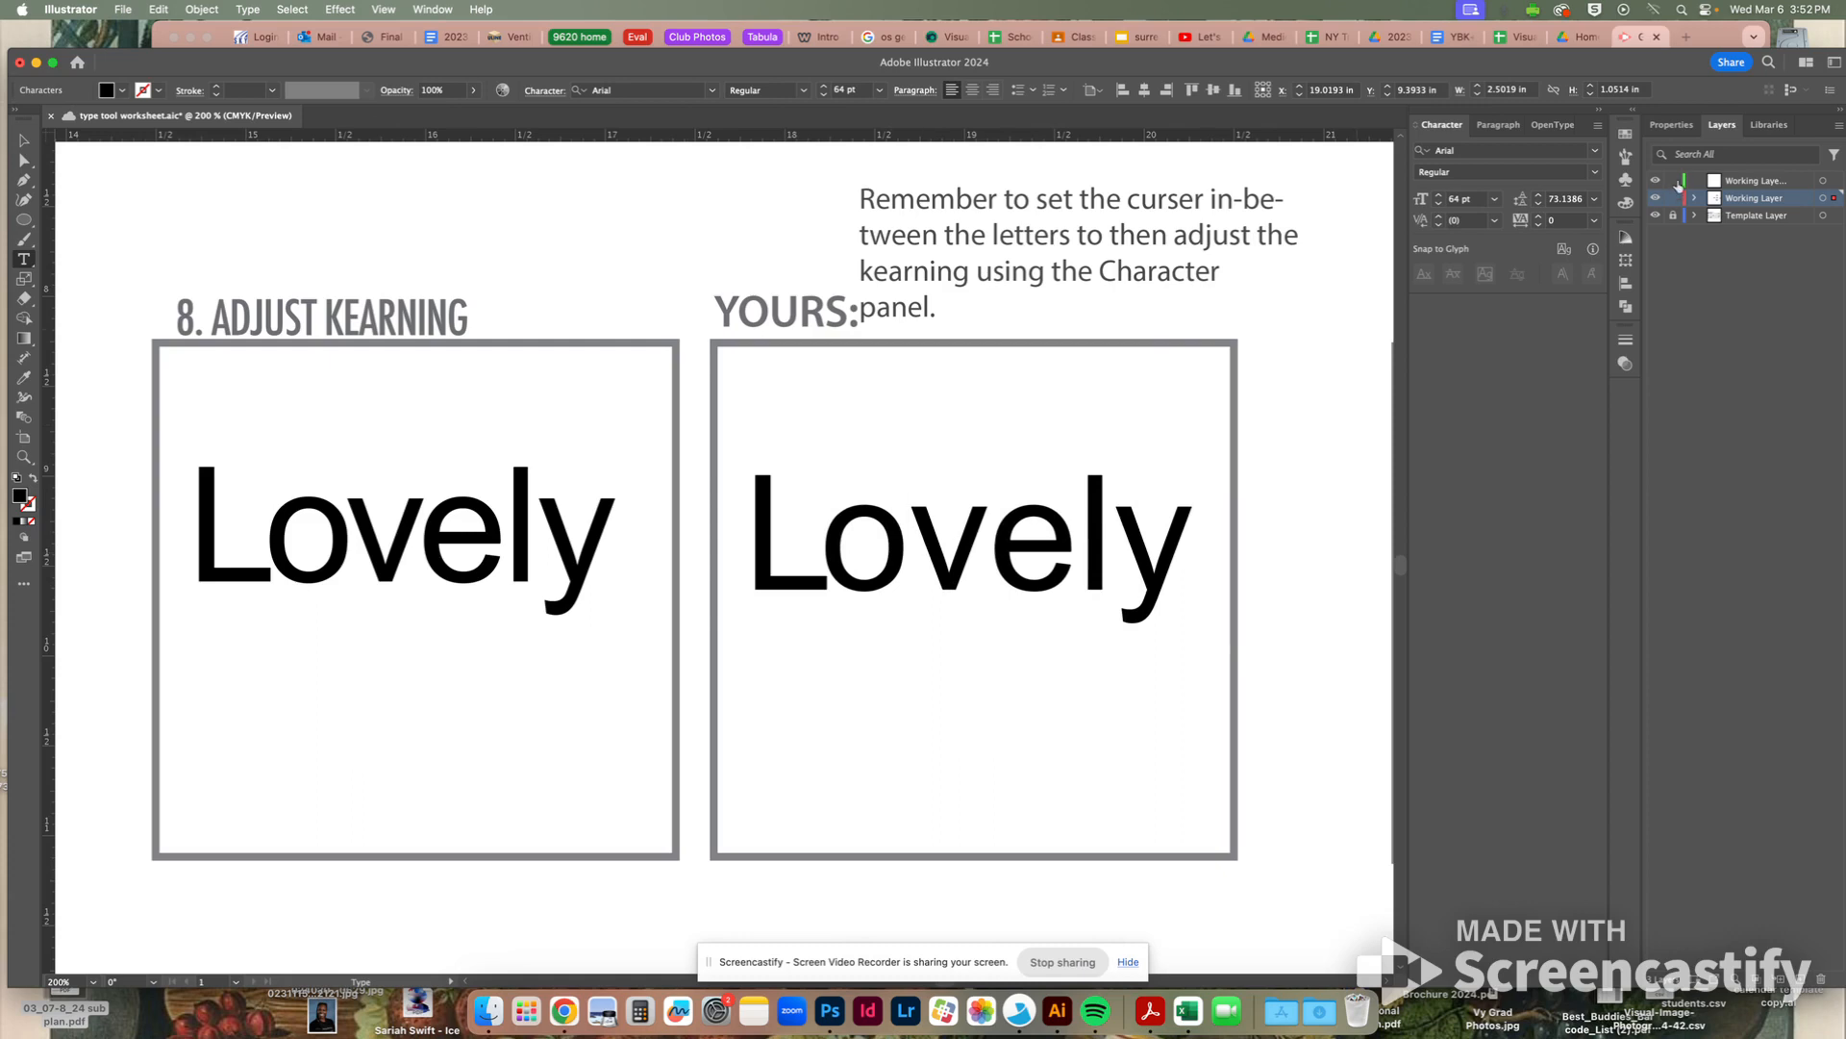
# Tighten the kerning between the "o" and "v" of exercise 8's practice word to about -62
pyautogui.click(1439, 224)
pyautogui.click(1440, 224)
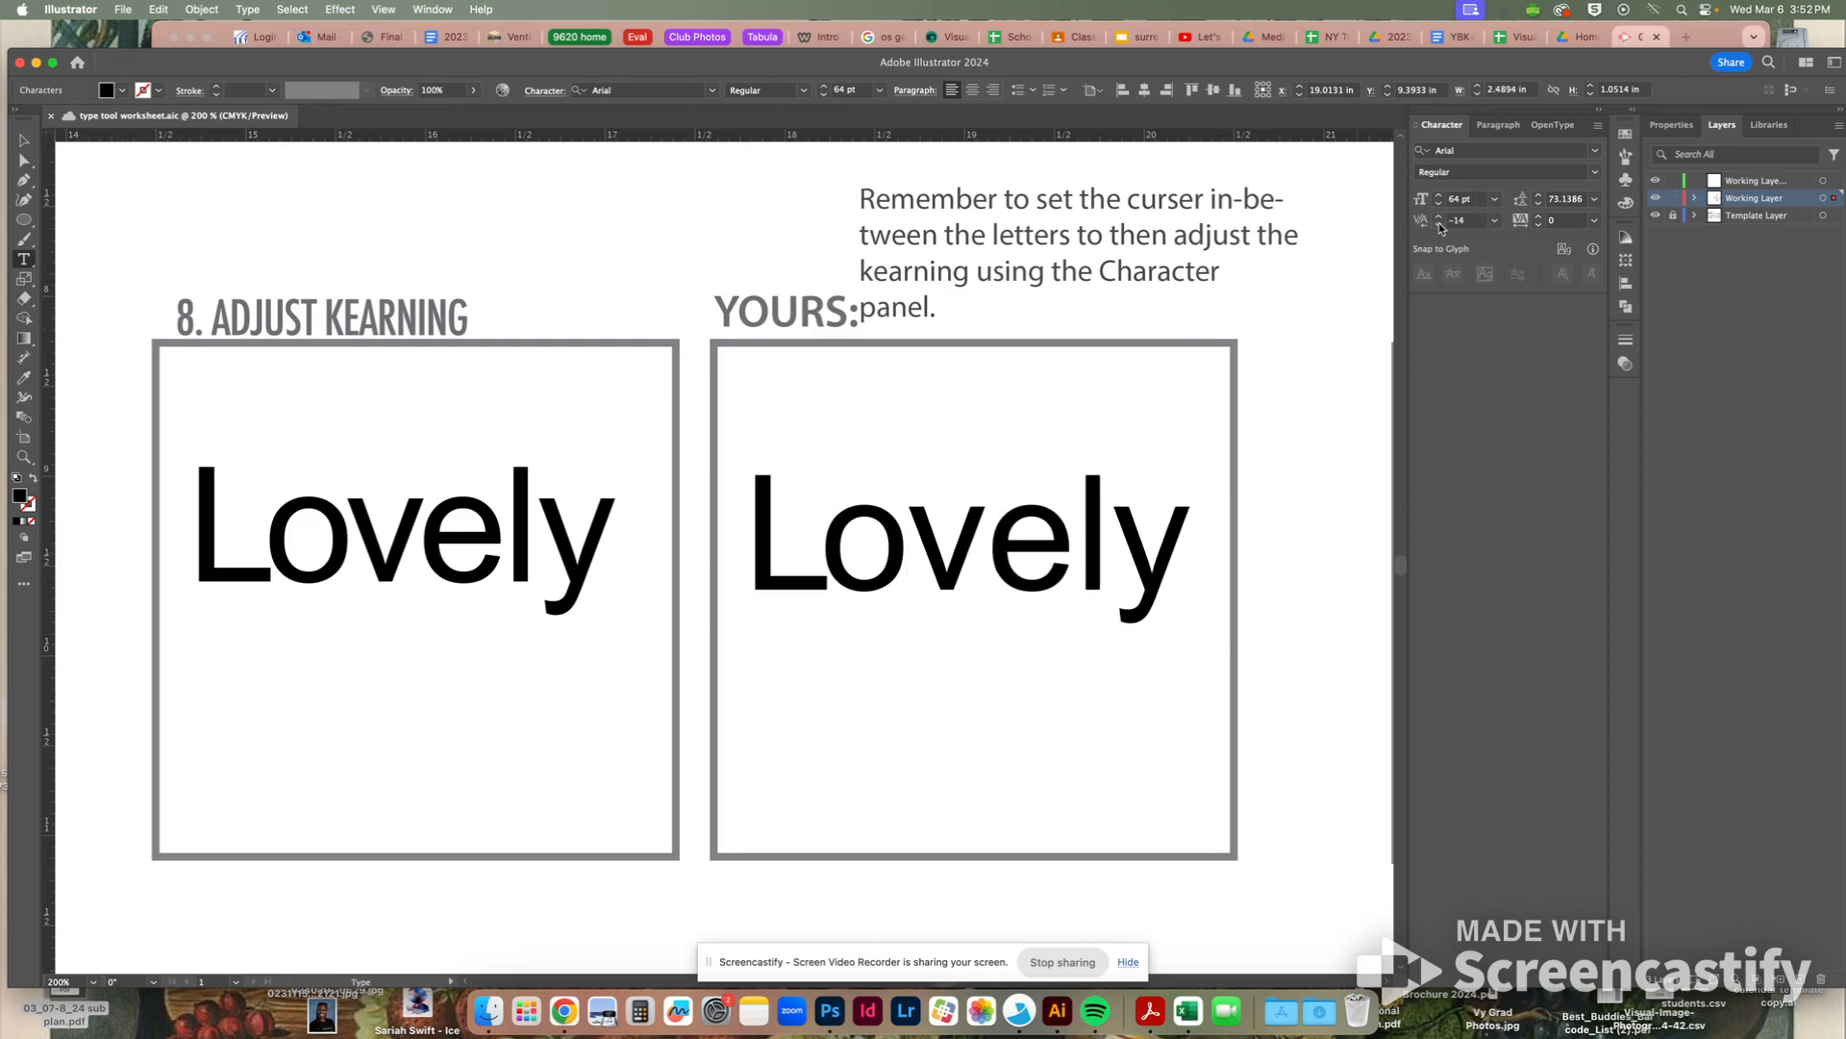
pyautogui.click(1438, 225)
pyautogui.click(1438, 225)
pyautogui.click(1439, 225)
pyautogui.click(1438, 225)
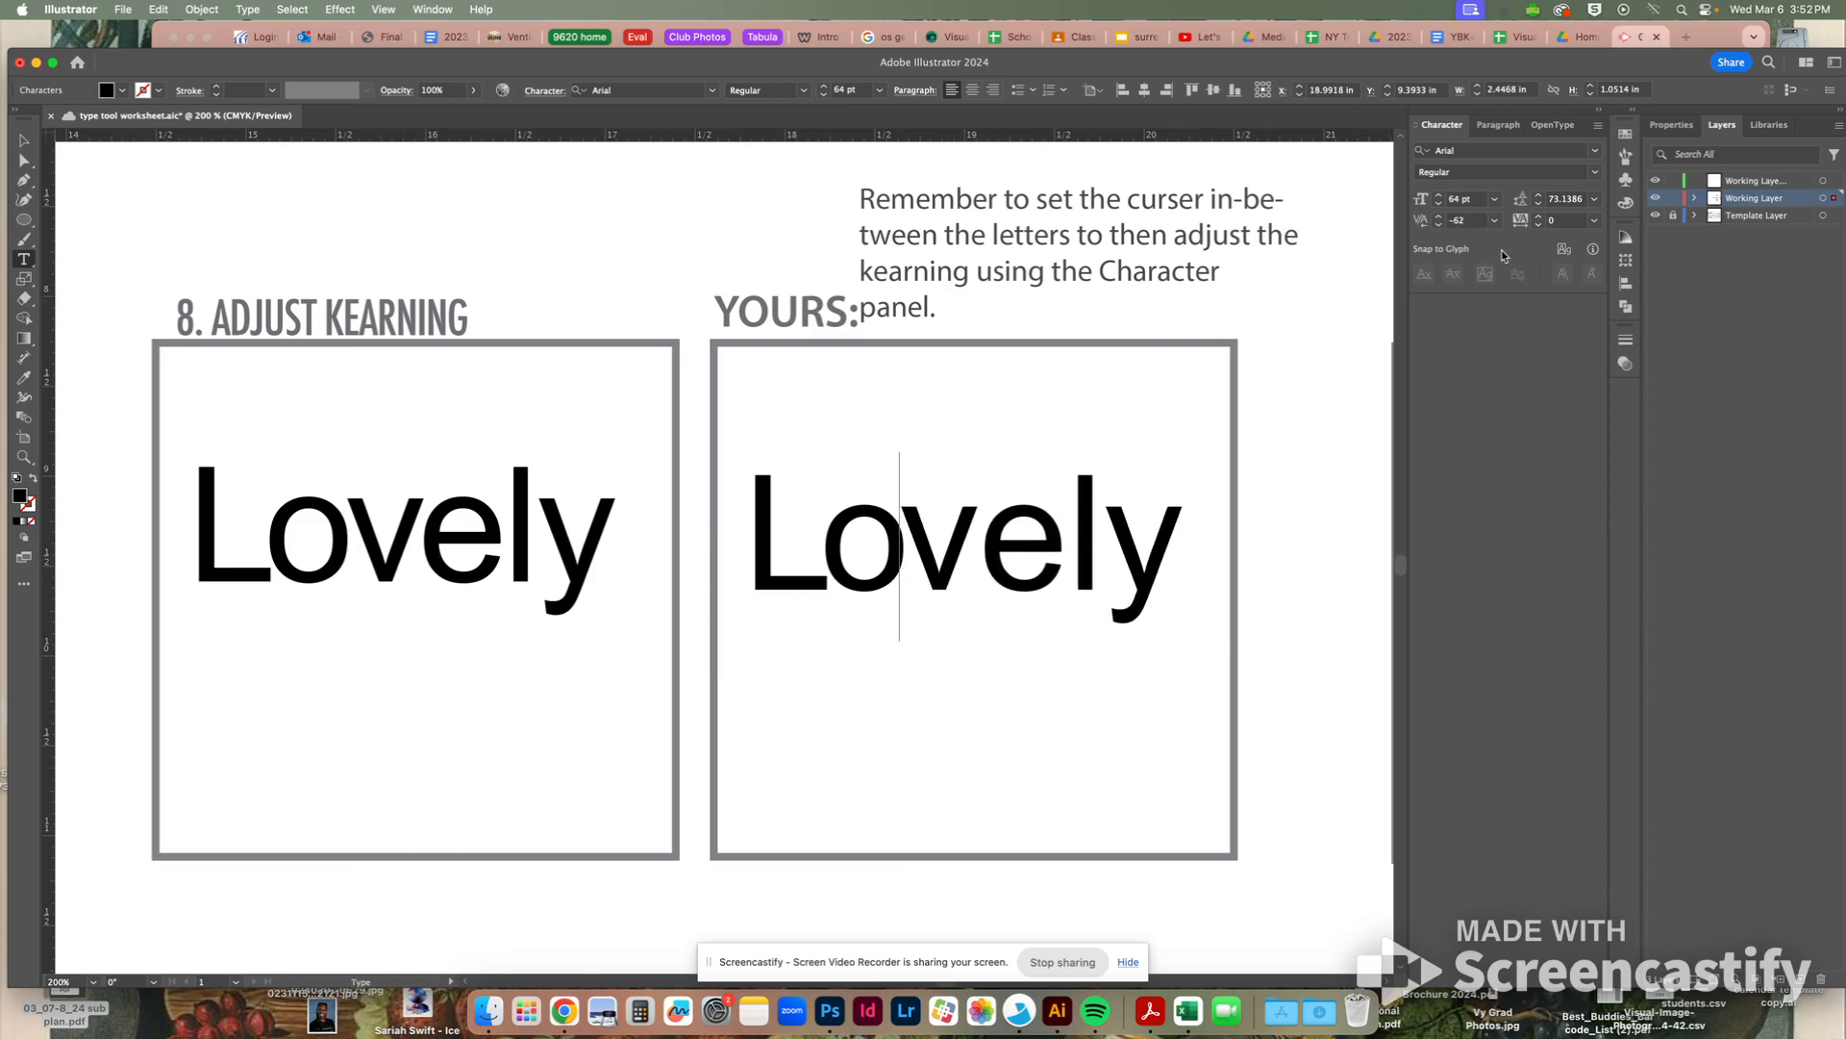
pyautogui.click(1439, 217)
# Tighten the kerning from the "v" onward in exercise 8's practice word to match the example's spacing
pyautogui.press('Right')
pyautogui.click(1439, 224)
pyautogui.click(1439, 224)
pyautogui.click(1438, 225)
pyautogui.click(1439, 224)
pyautogui.click(1439, 224)
pyautogui.click(1439, 224)
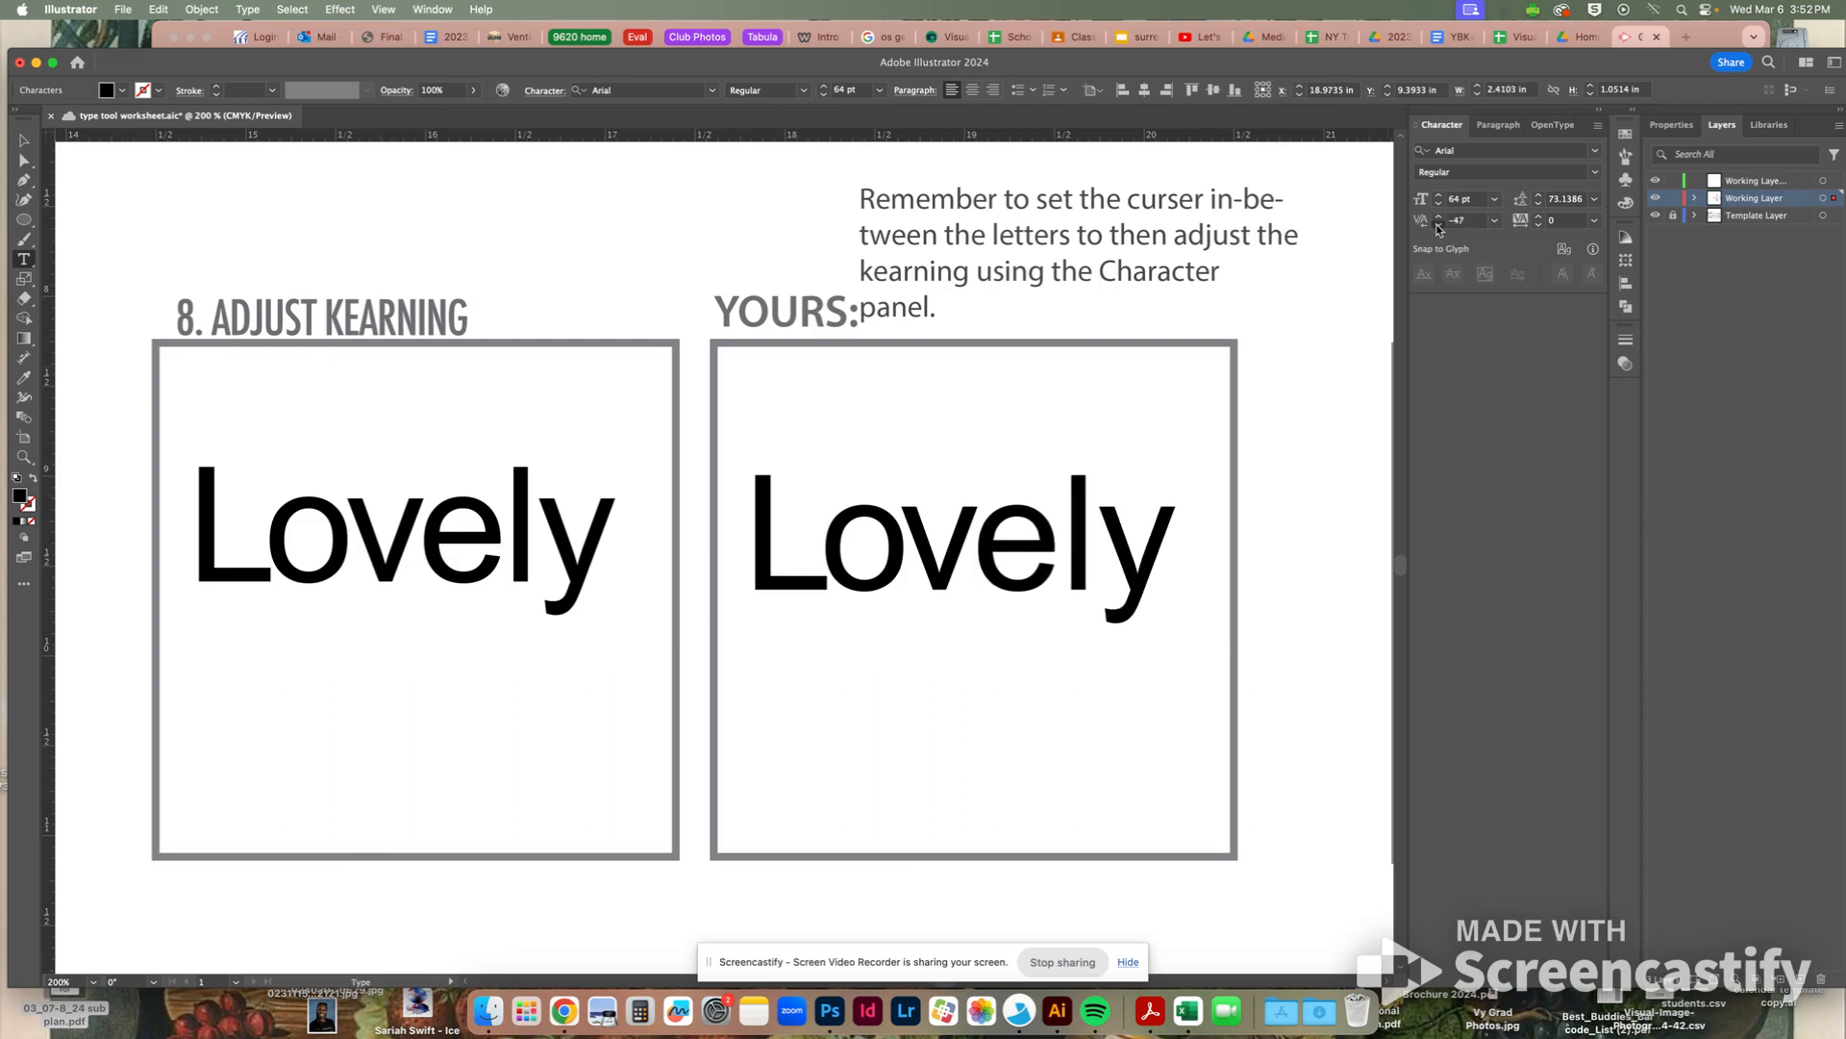
pyautogui.scroll(-1, 1145, 439)
pyautogui.scroll(-1, 1151, 442)
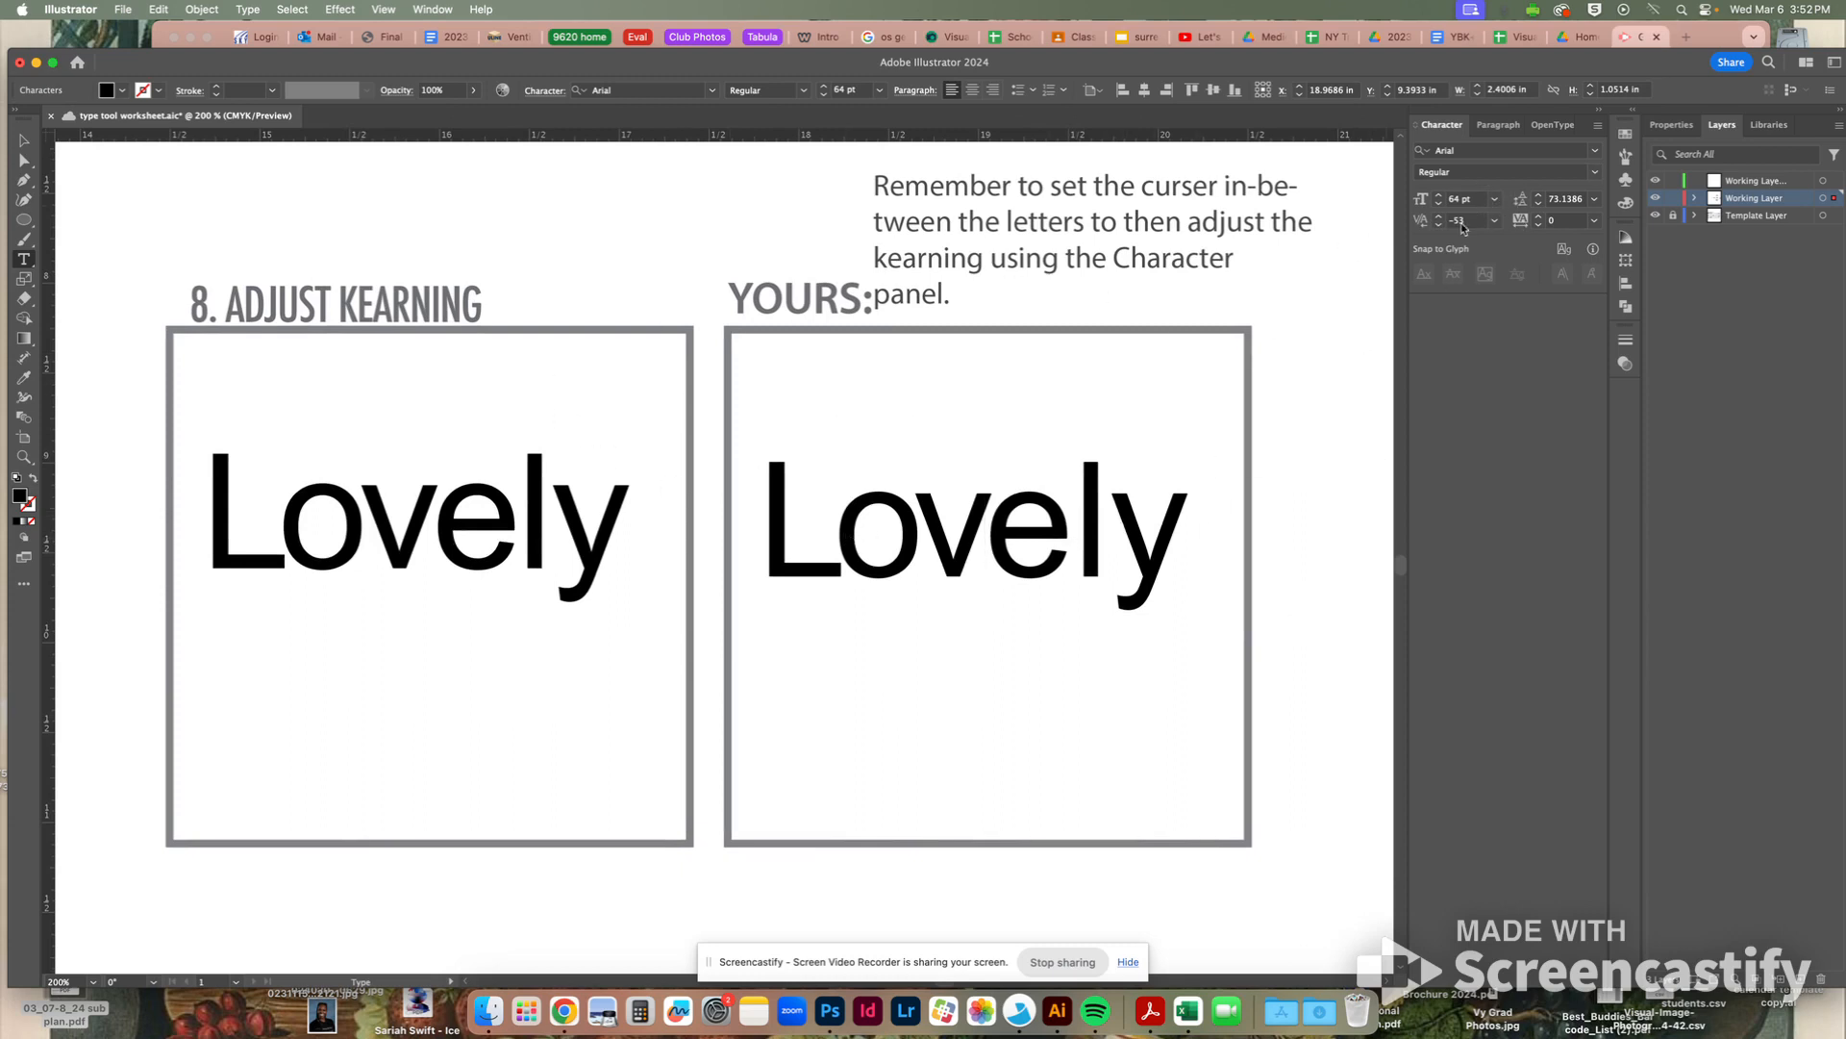
# Set the tracking of exercise 9's dog text to 255 and shift the text slightly within its box
pyautogui.scroll(-10, 1086, 415)
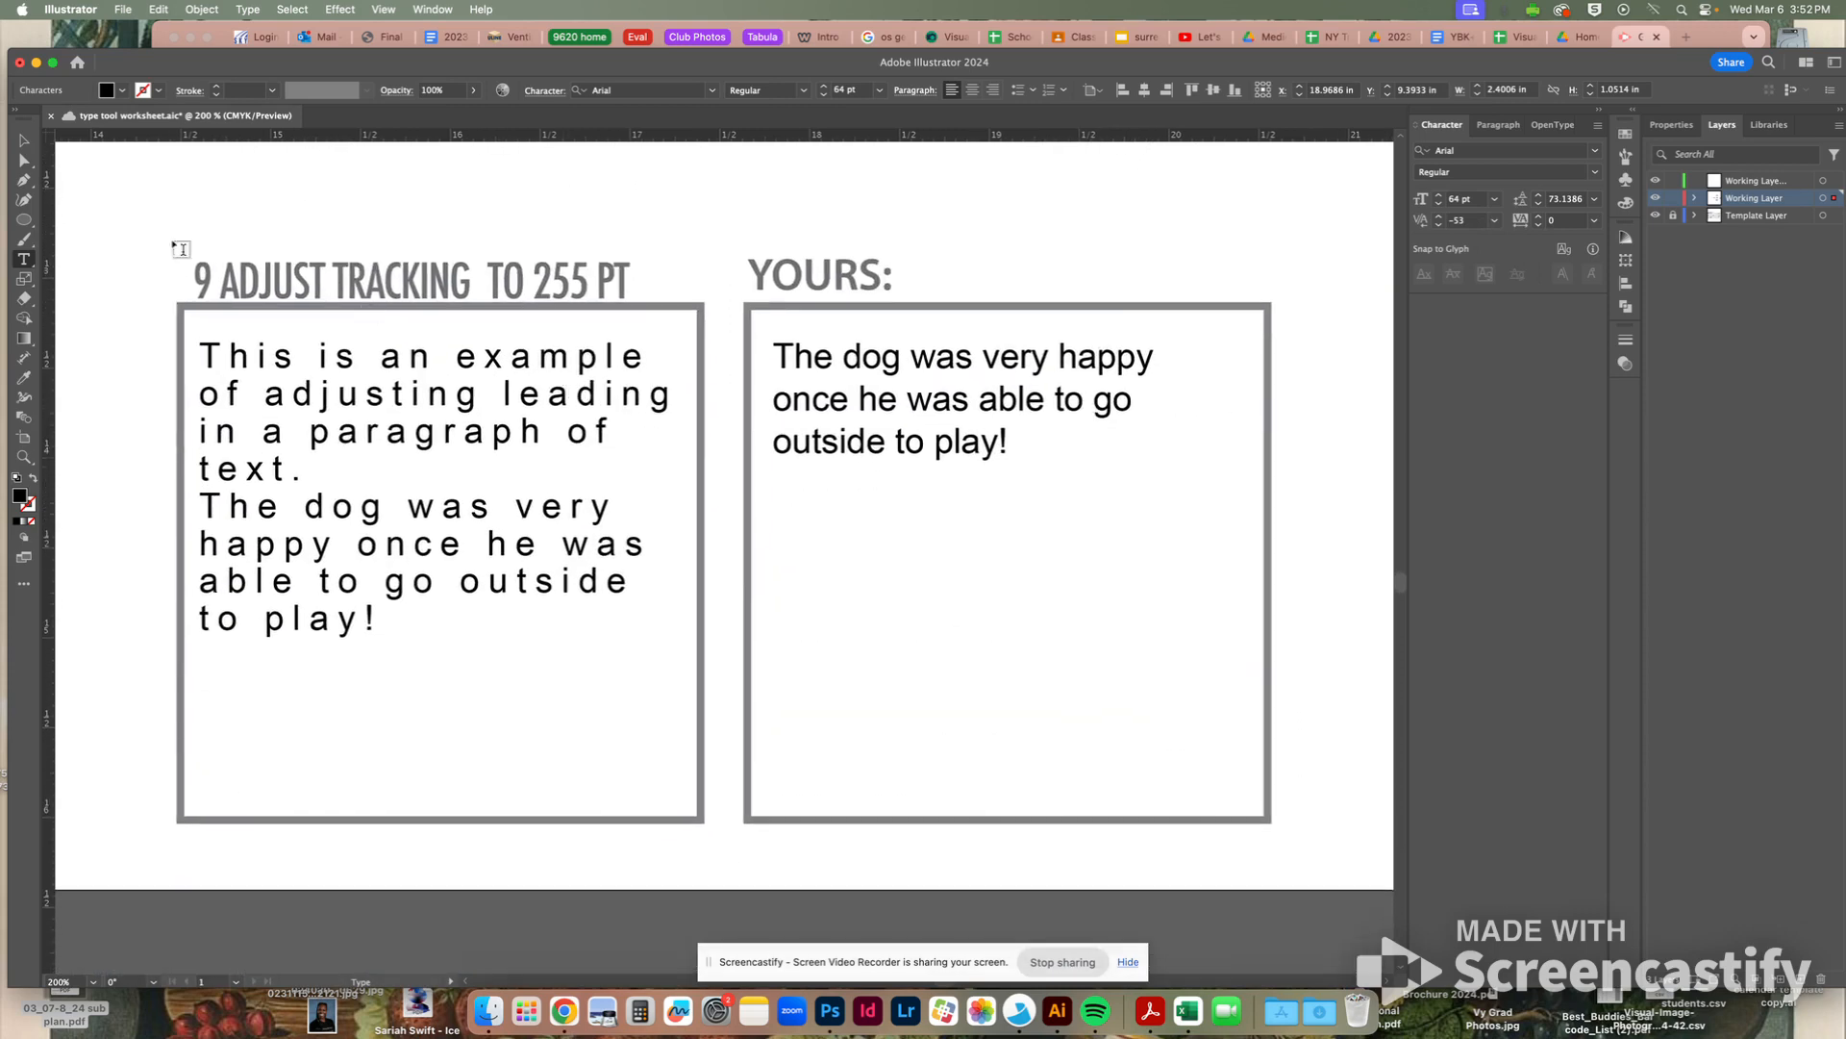
pyautogui.click(24, 141)
pyautogui.moveTo(955, 445)
pyautogui.mouseDown()
pyautogui.moveTo(1113, 458)
pyautogui.moveTo(969, 471)
pyautogui.moveTo(932, 423)
pyautogui.mouseUp()
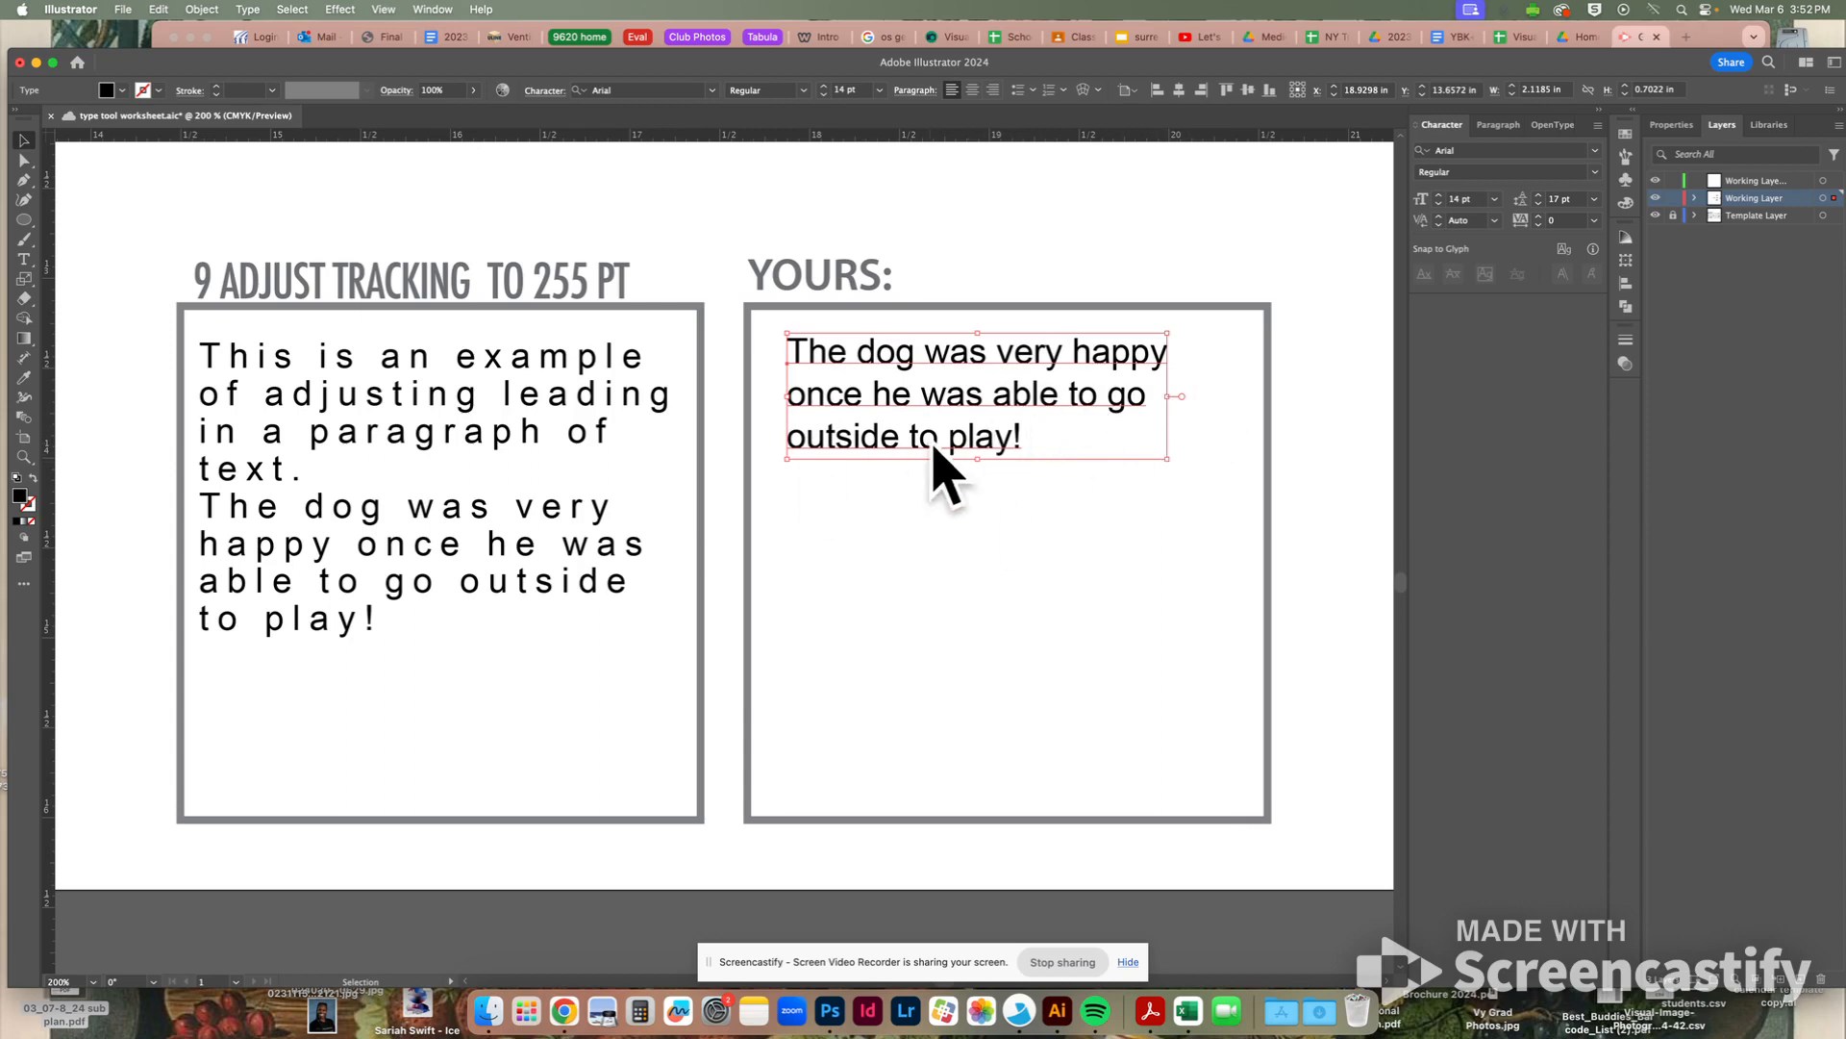
pyautogui.hscroll(2, 1052, 413)
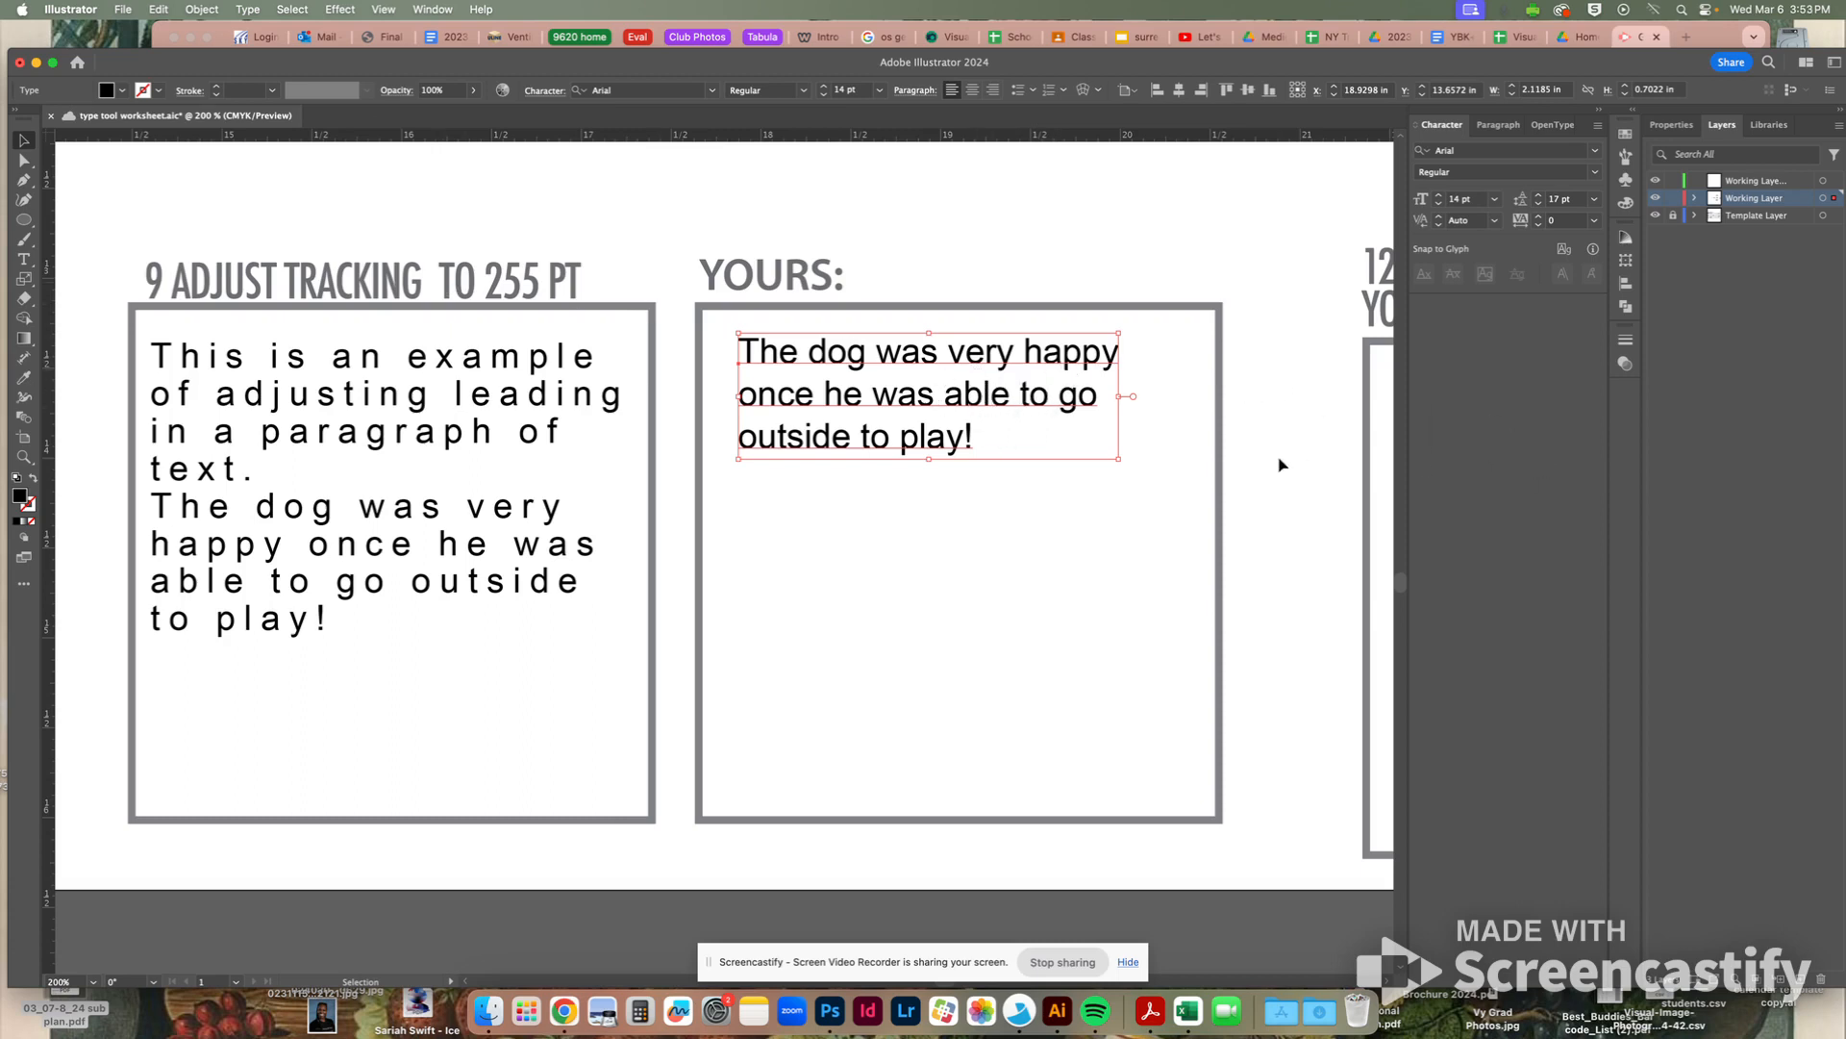
pyautogui.click(968, 261)
pyautogui.click(904, 380)
pyautogui.click(1555, 221)
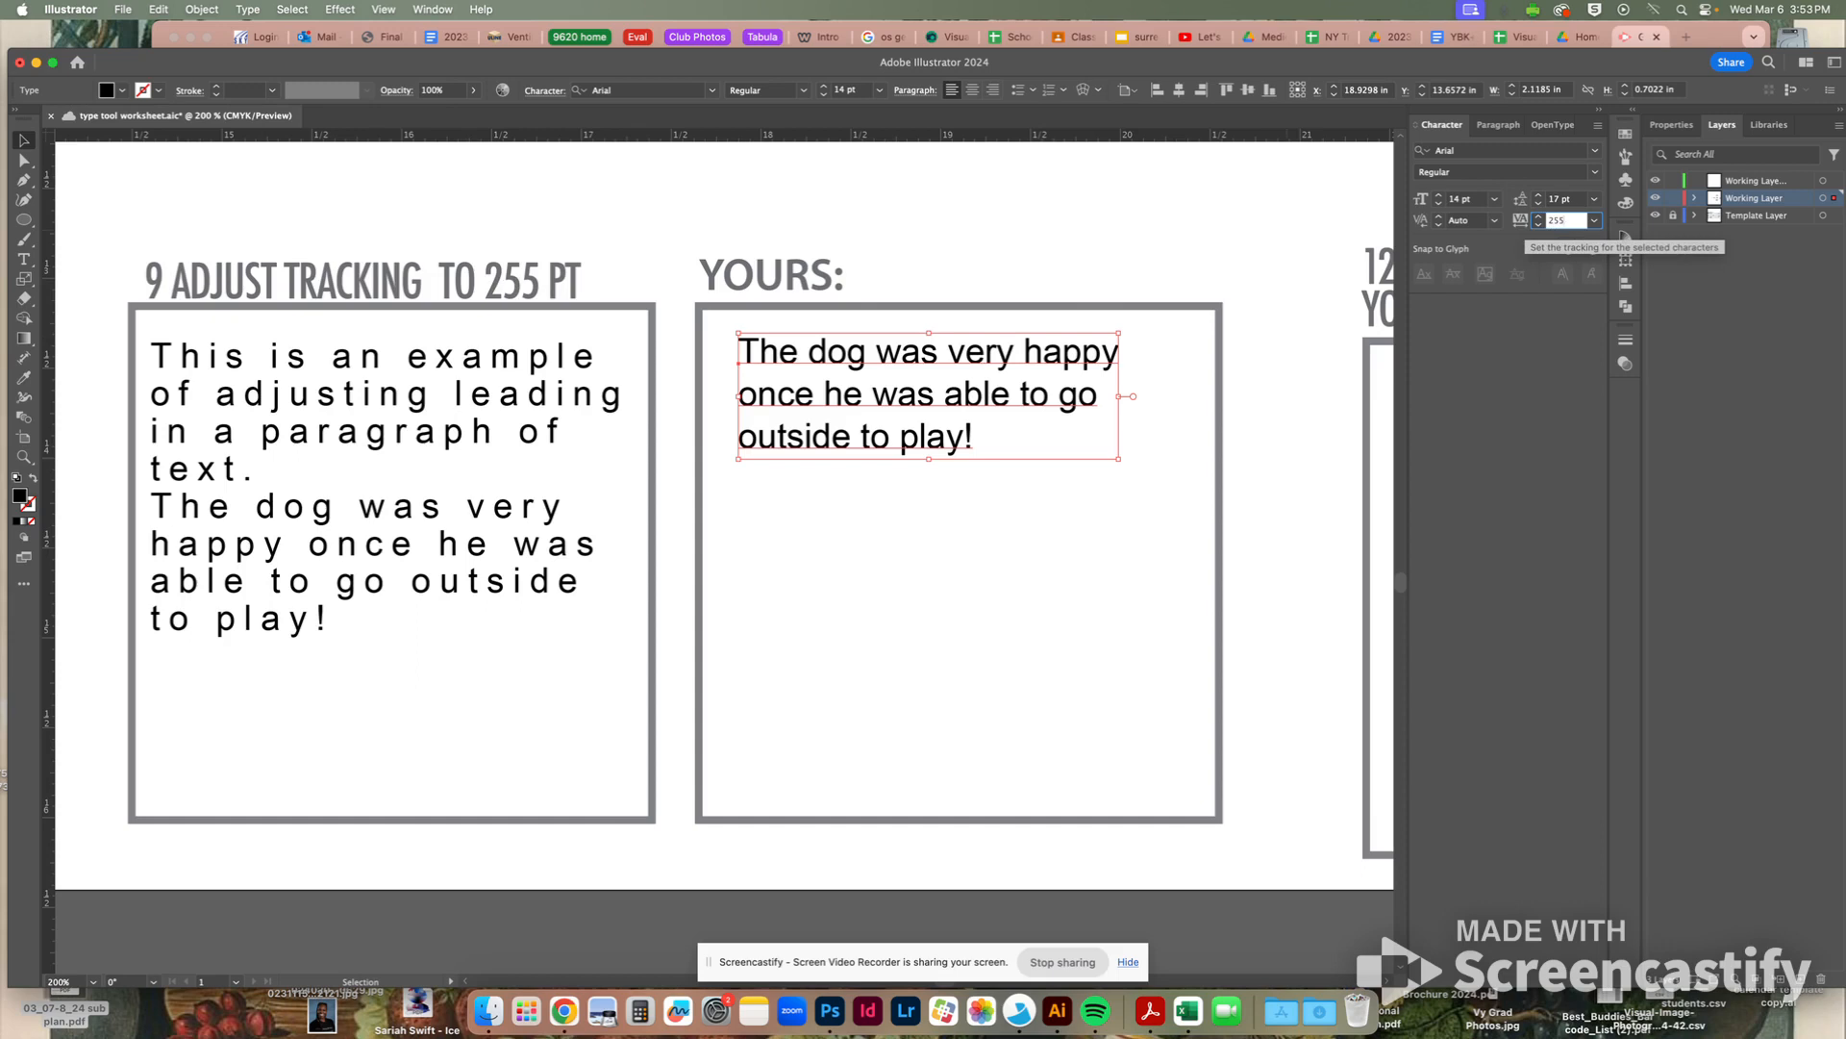
pyautogui.press('Return')
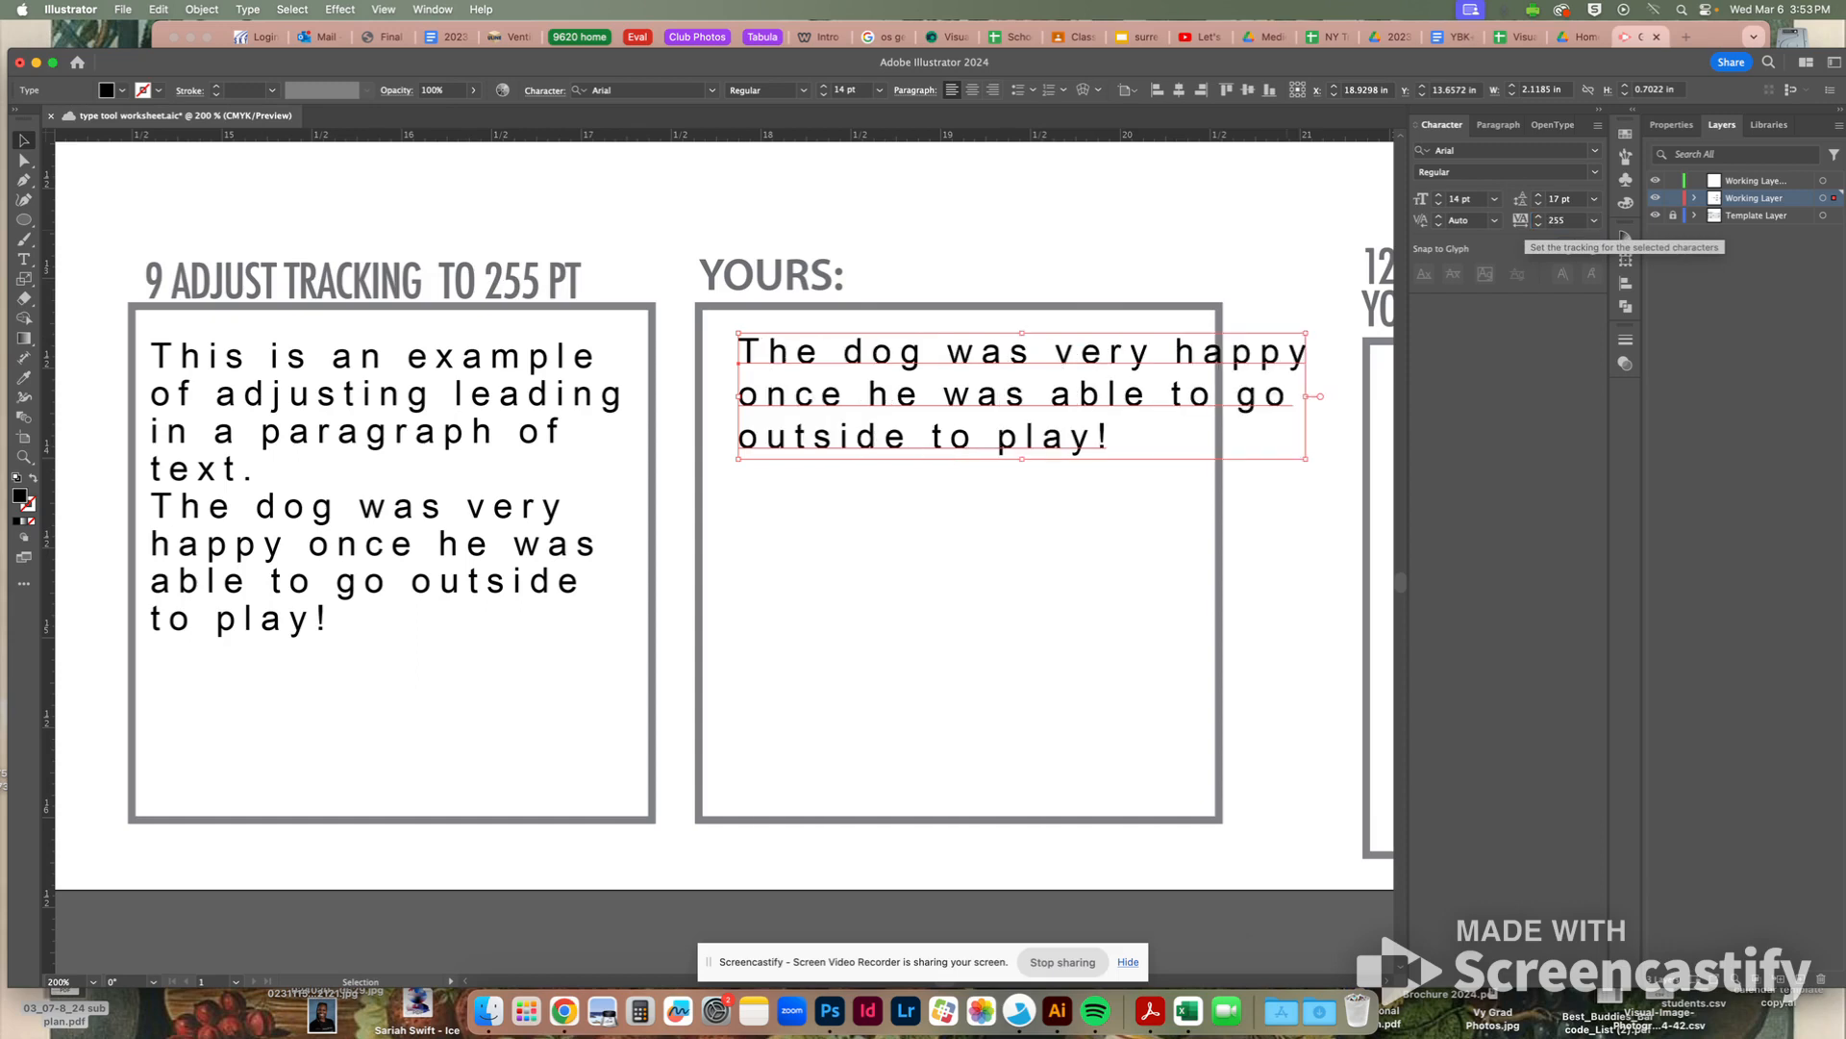
pyautogui.moveTo(1156, 406); pyautogui.dragTo(1108, 453)
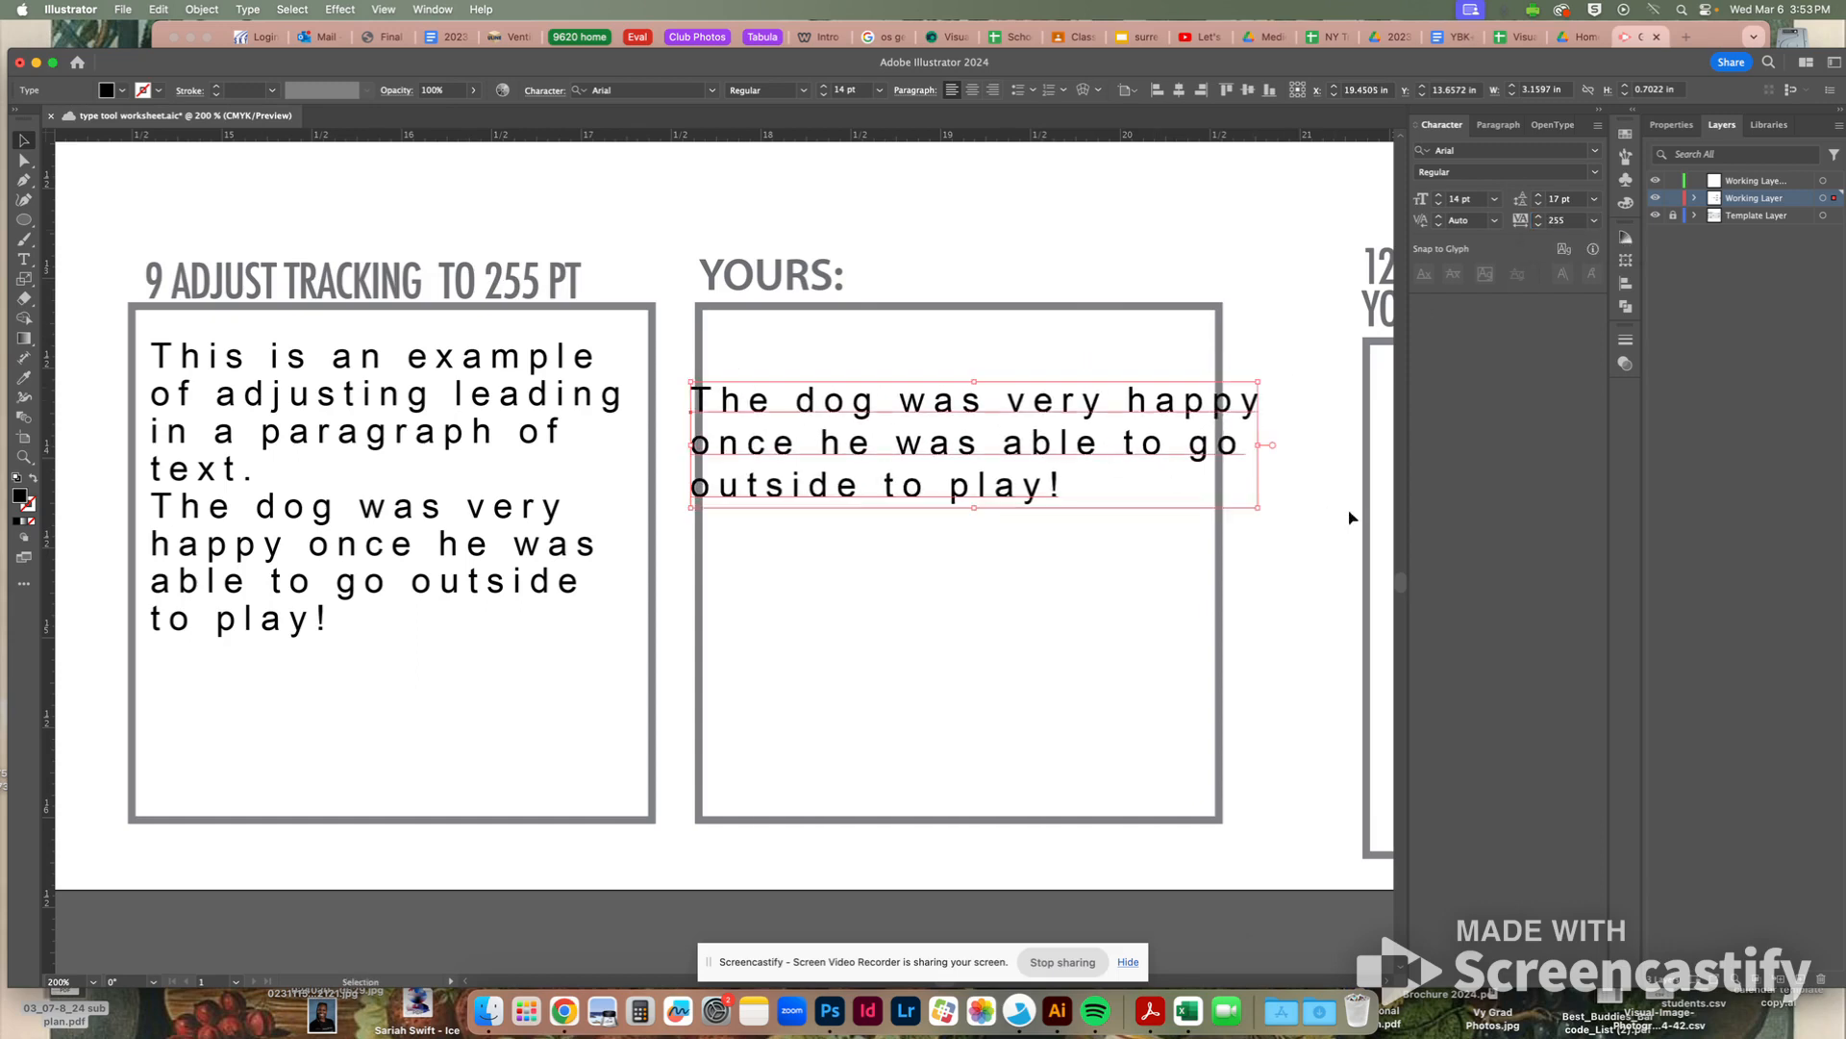
pyautogui.click(1137, 558)
# Go to exercise 10 and open the Paragraph panel for the alignment exercises
pyautogui.scroll(15, 1137, 558)
pyautogui.hscroll(5, 1136, 558)
pyautogui.scroll(10, 1137, 558)
pyautogui.hscroll(5, 1137, 557)
pyautogui.hscroll(5, 1137, 558)
pyautogui.scroll(2, 1136, 558)
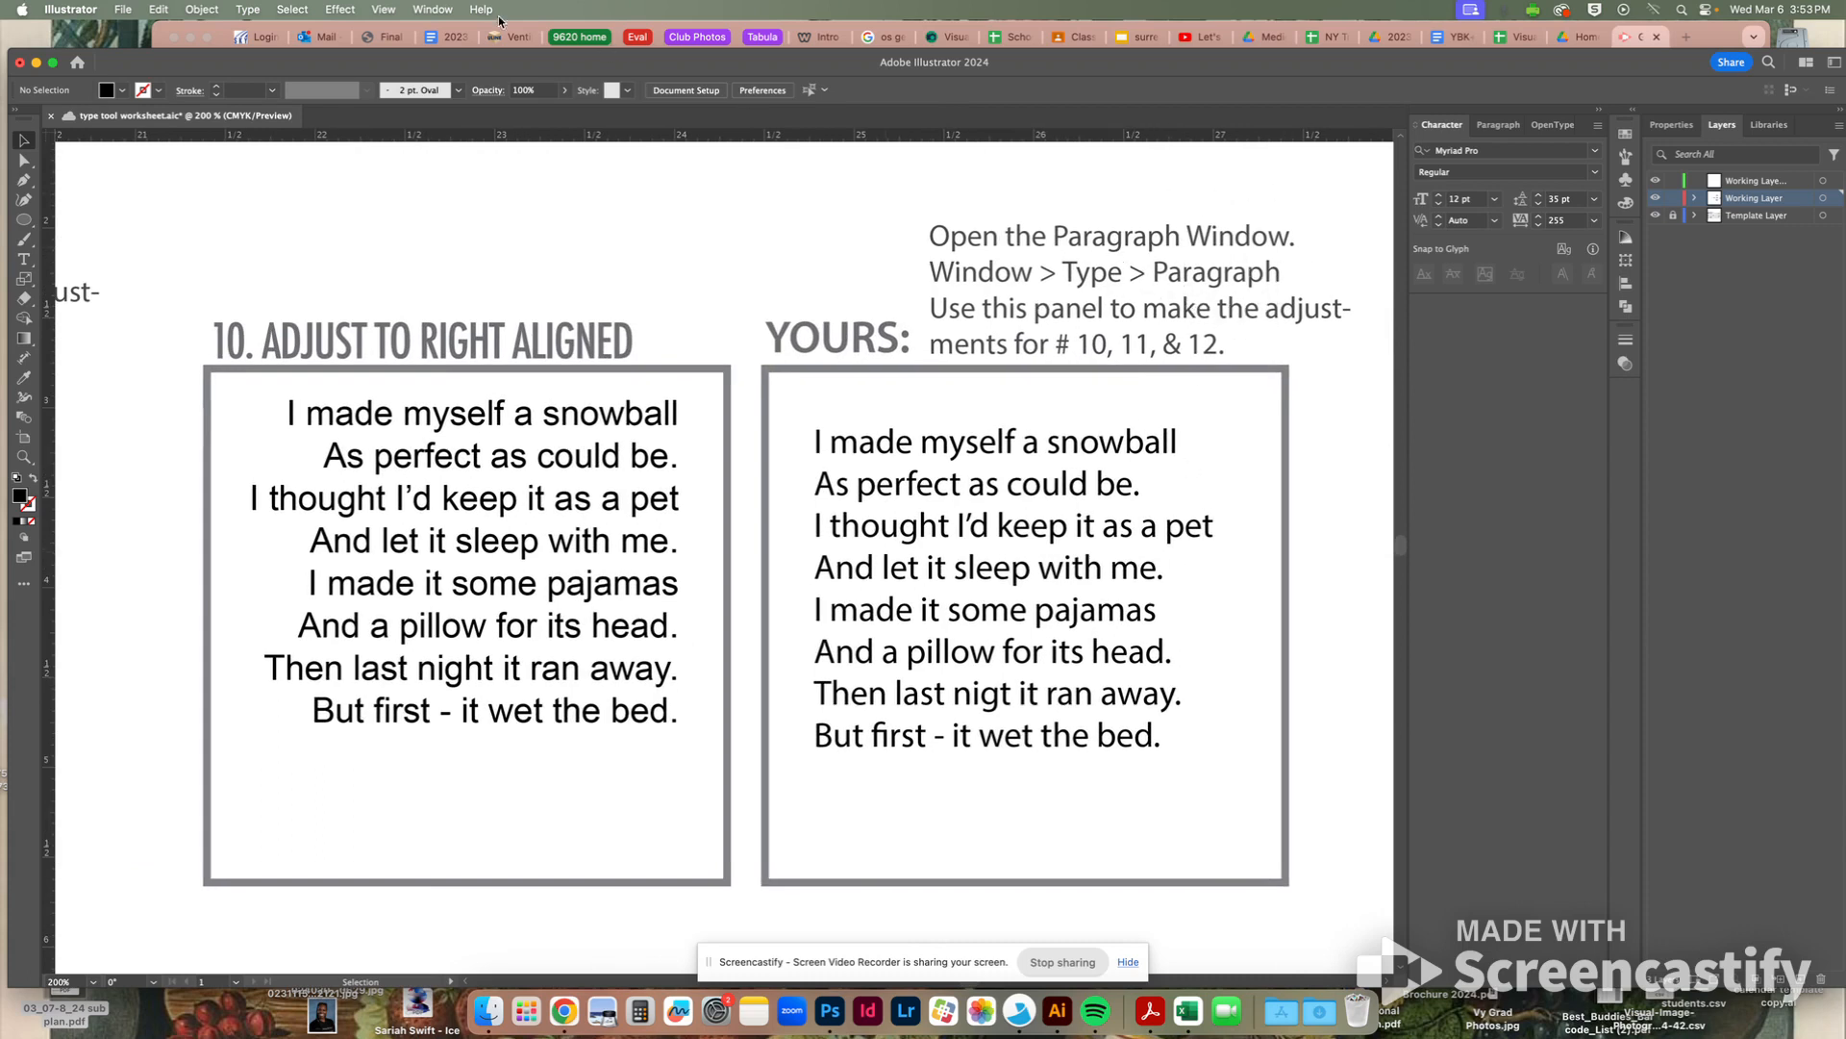
pyautogui.click(433, 9)
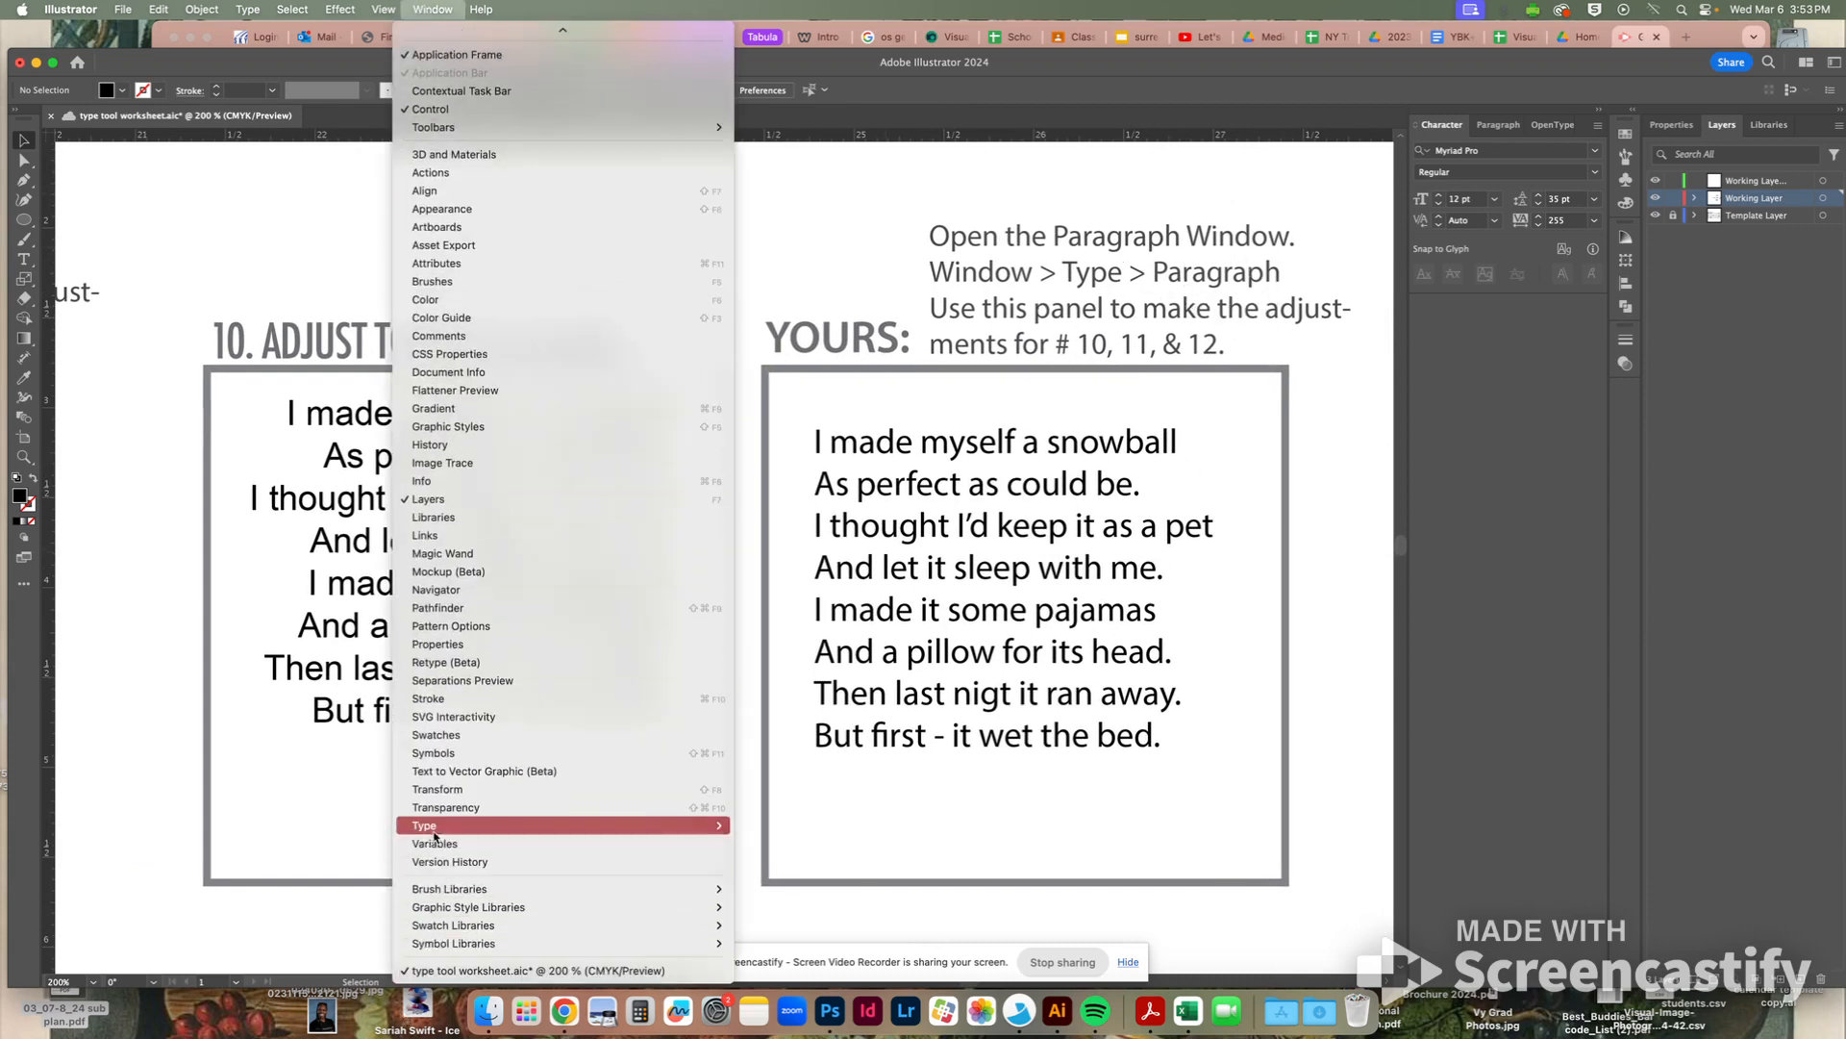
pyautogui.moveTo(433, 825)
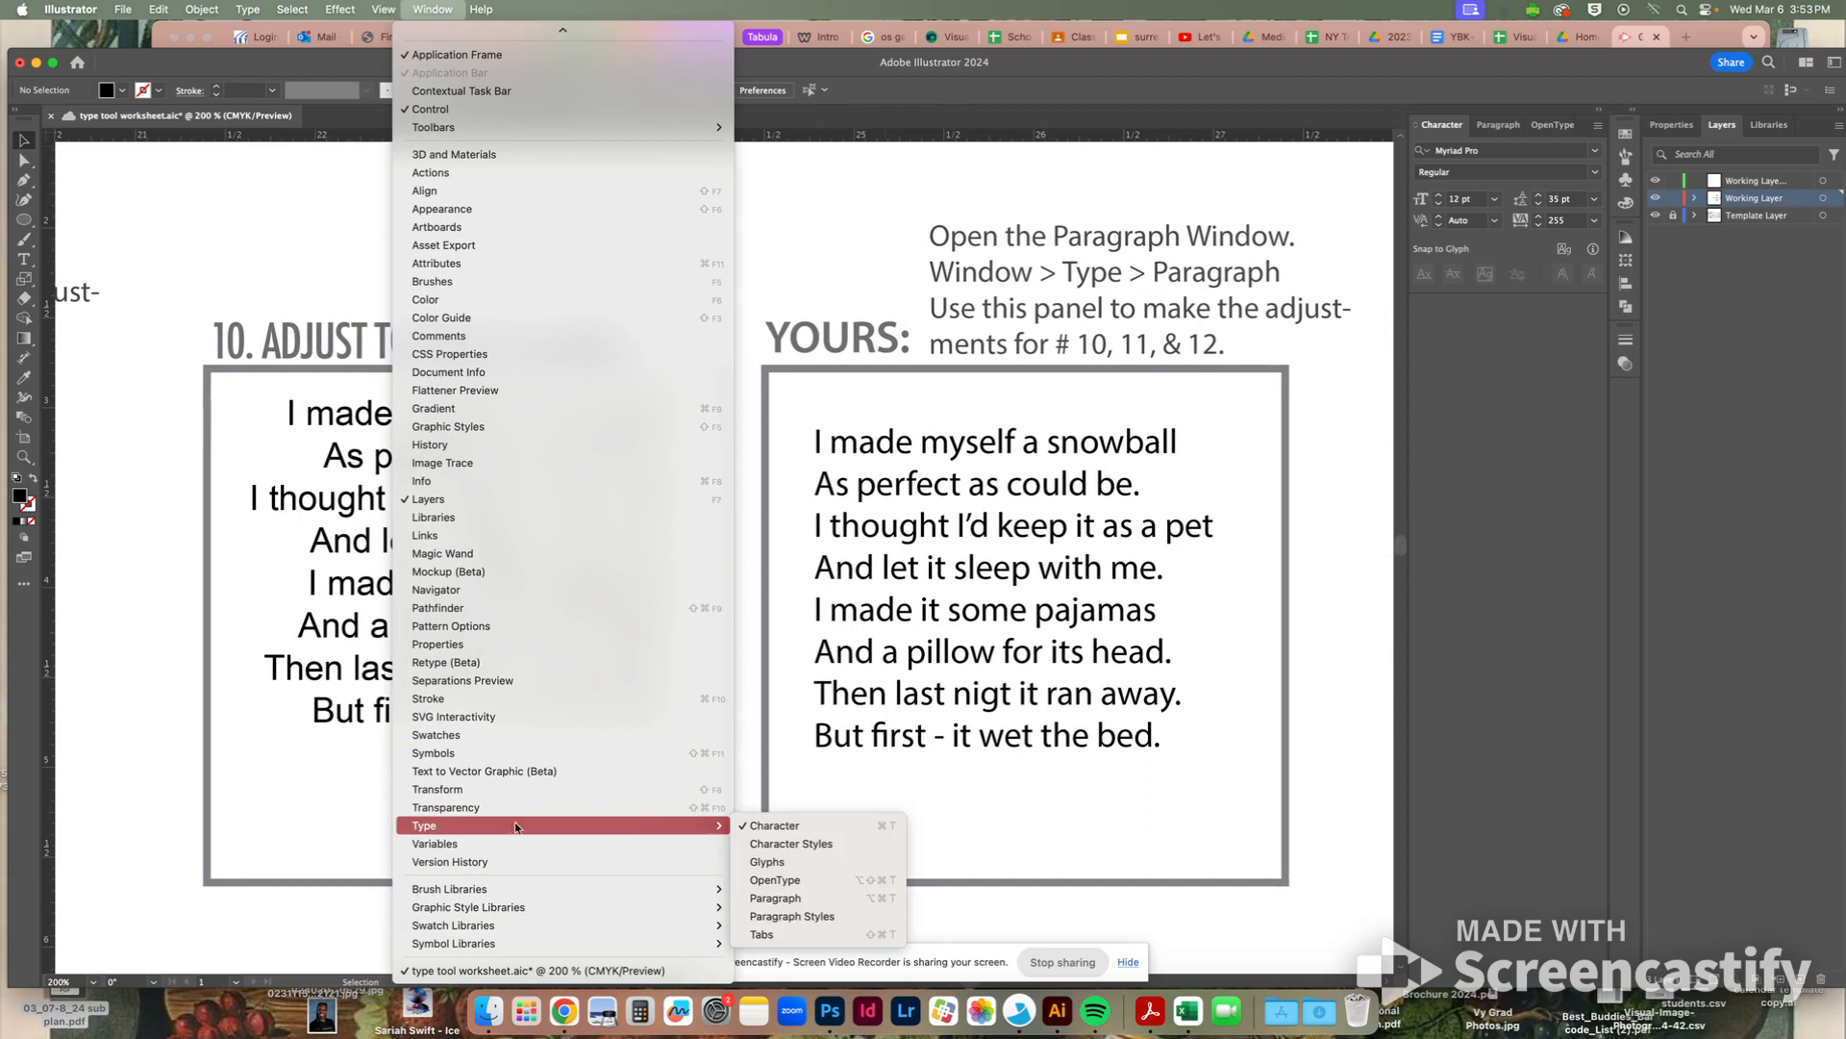
pyautogui.click(759, 902)
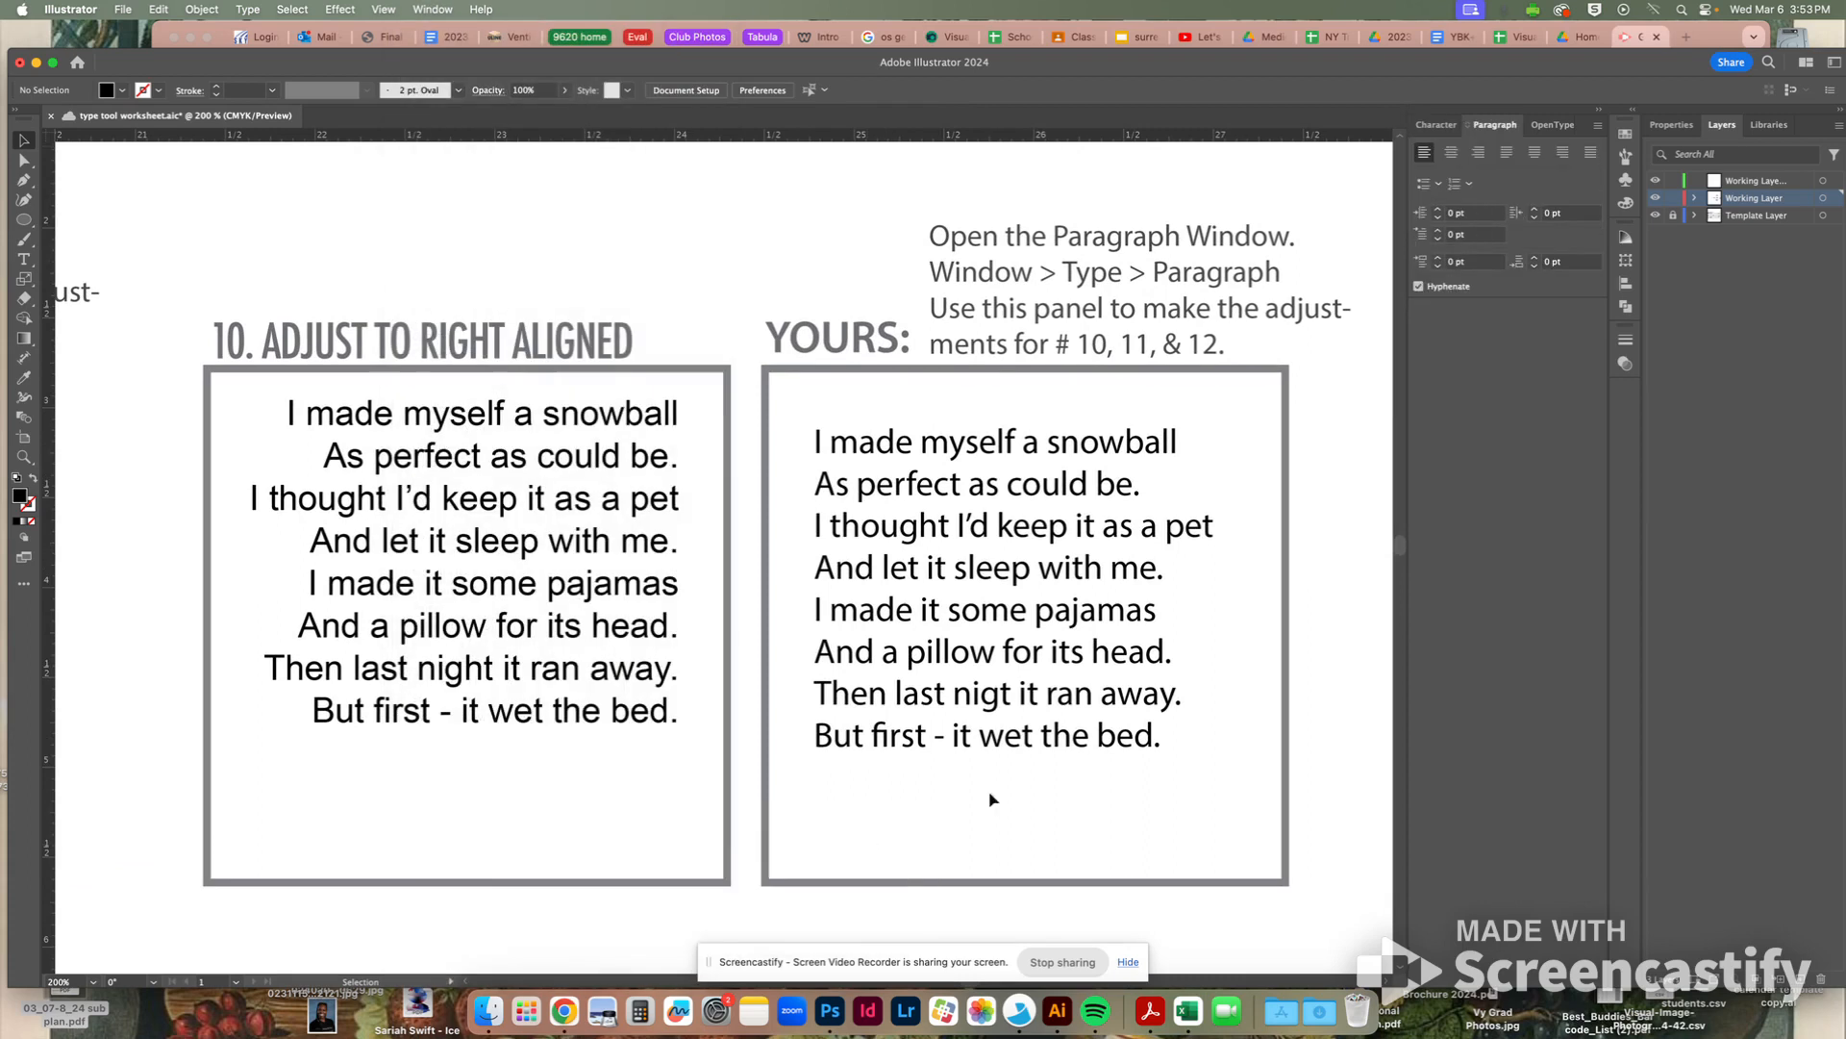
pyautogui.click(1439, 128)
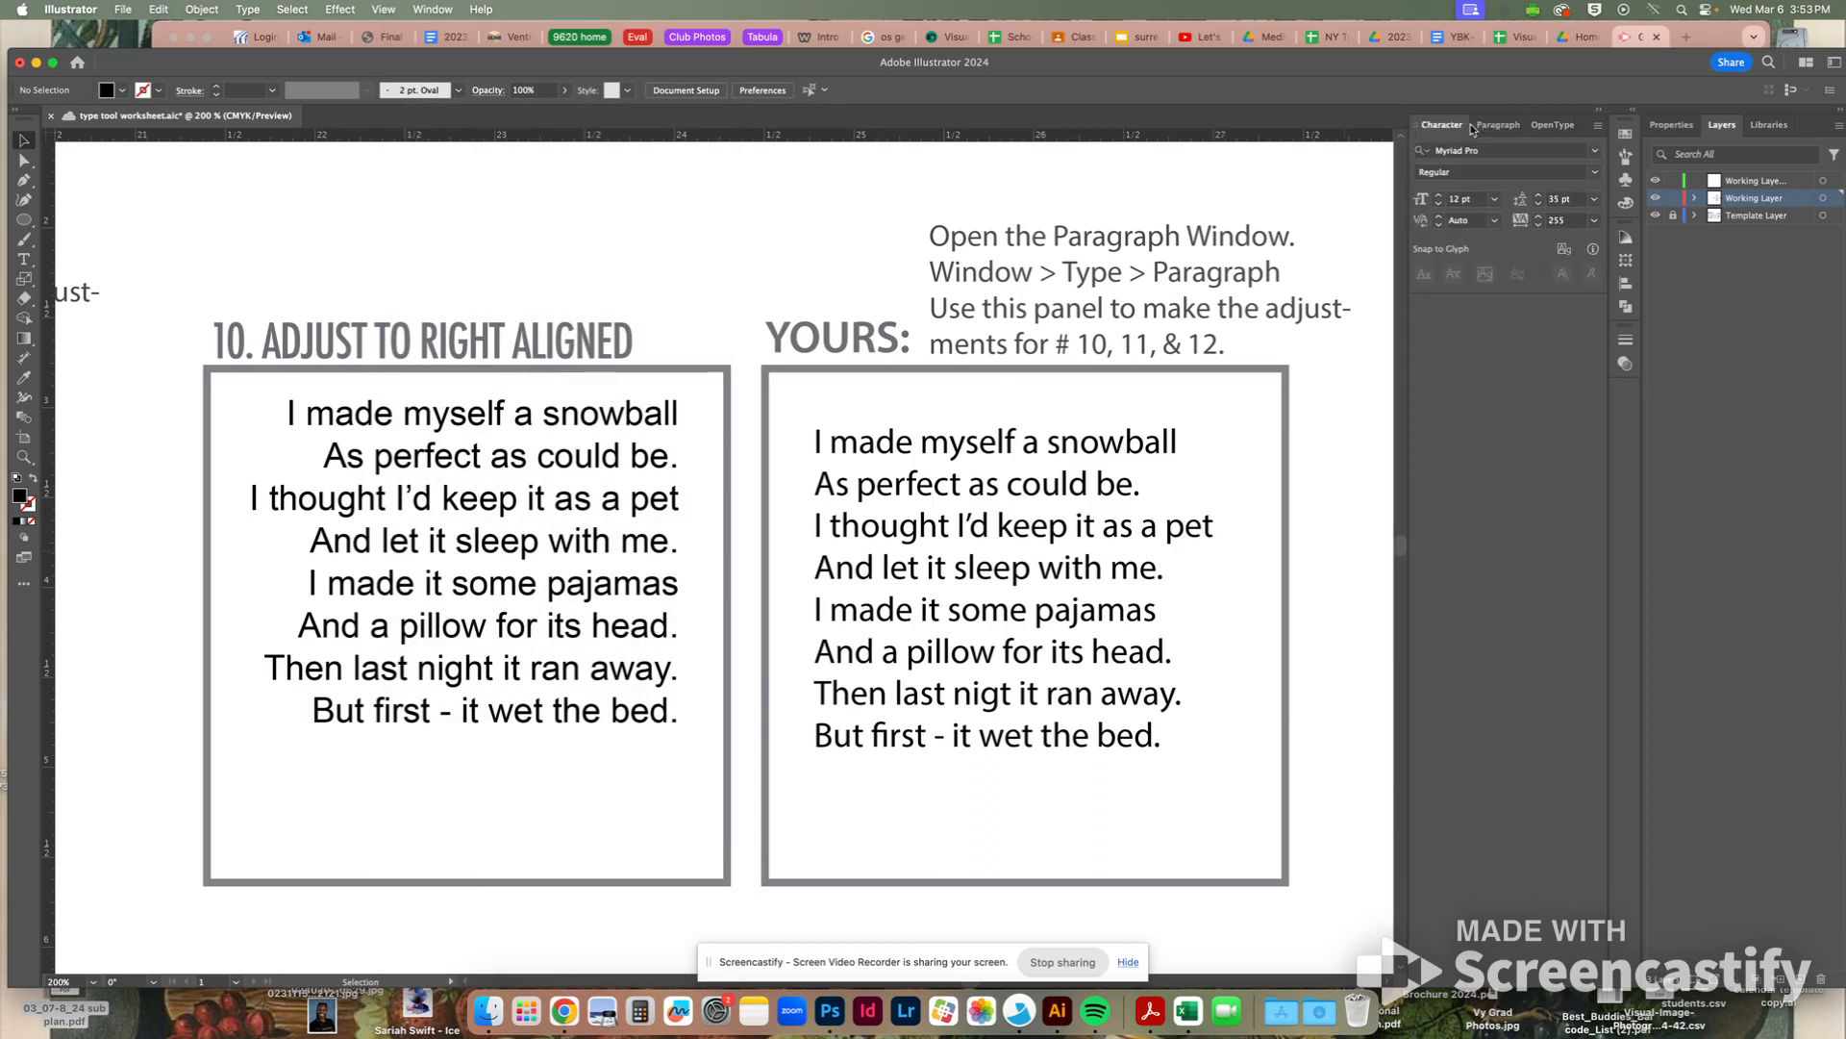
pyautogui.click(1494, 126)
pyautogui.click(1443, 128)
pyautogui.click(1495, 129)
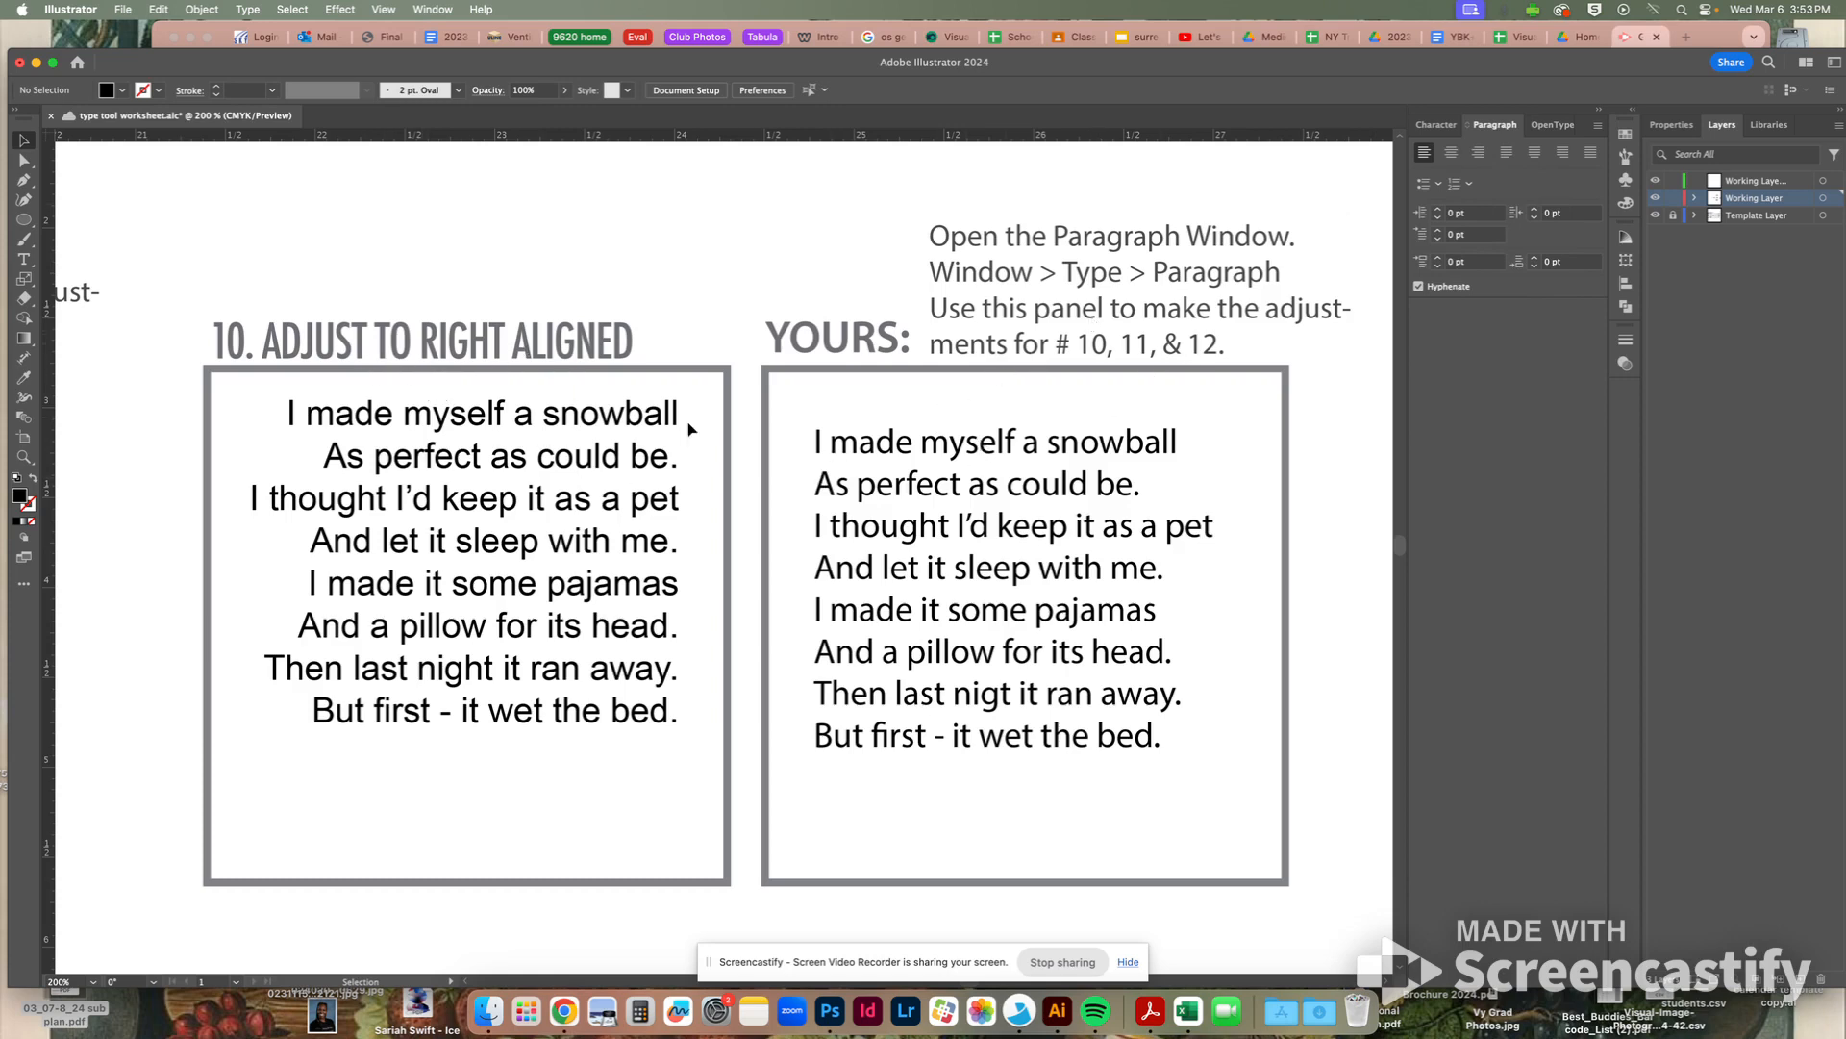
# Shrink the snowball poem's text box in exercise 10 slightly and right-align its text
pyautogui.click(916, 488)
pyautogui.moveTo(1263, 812); pyautogui.dragTo(1231, 774)
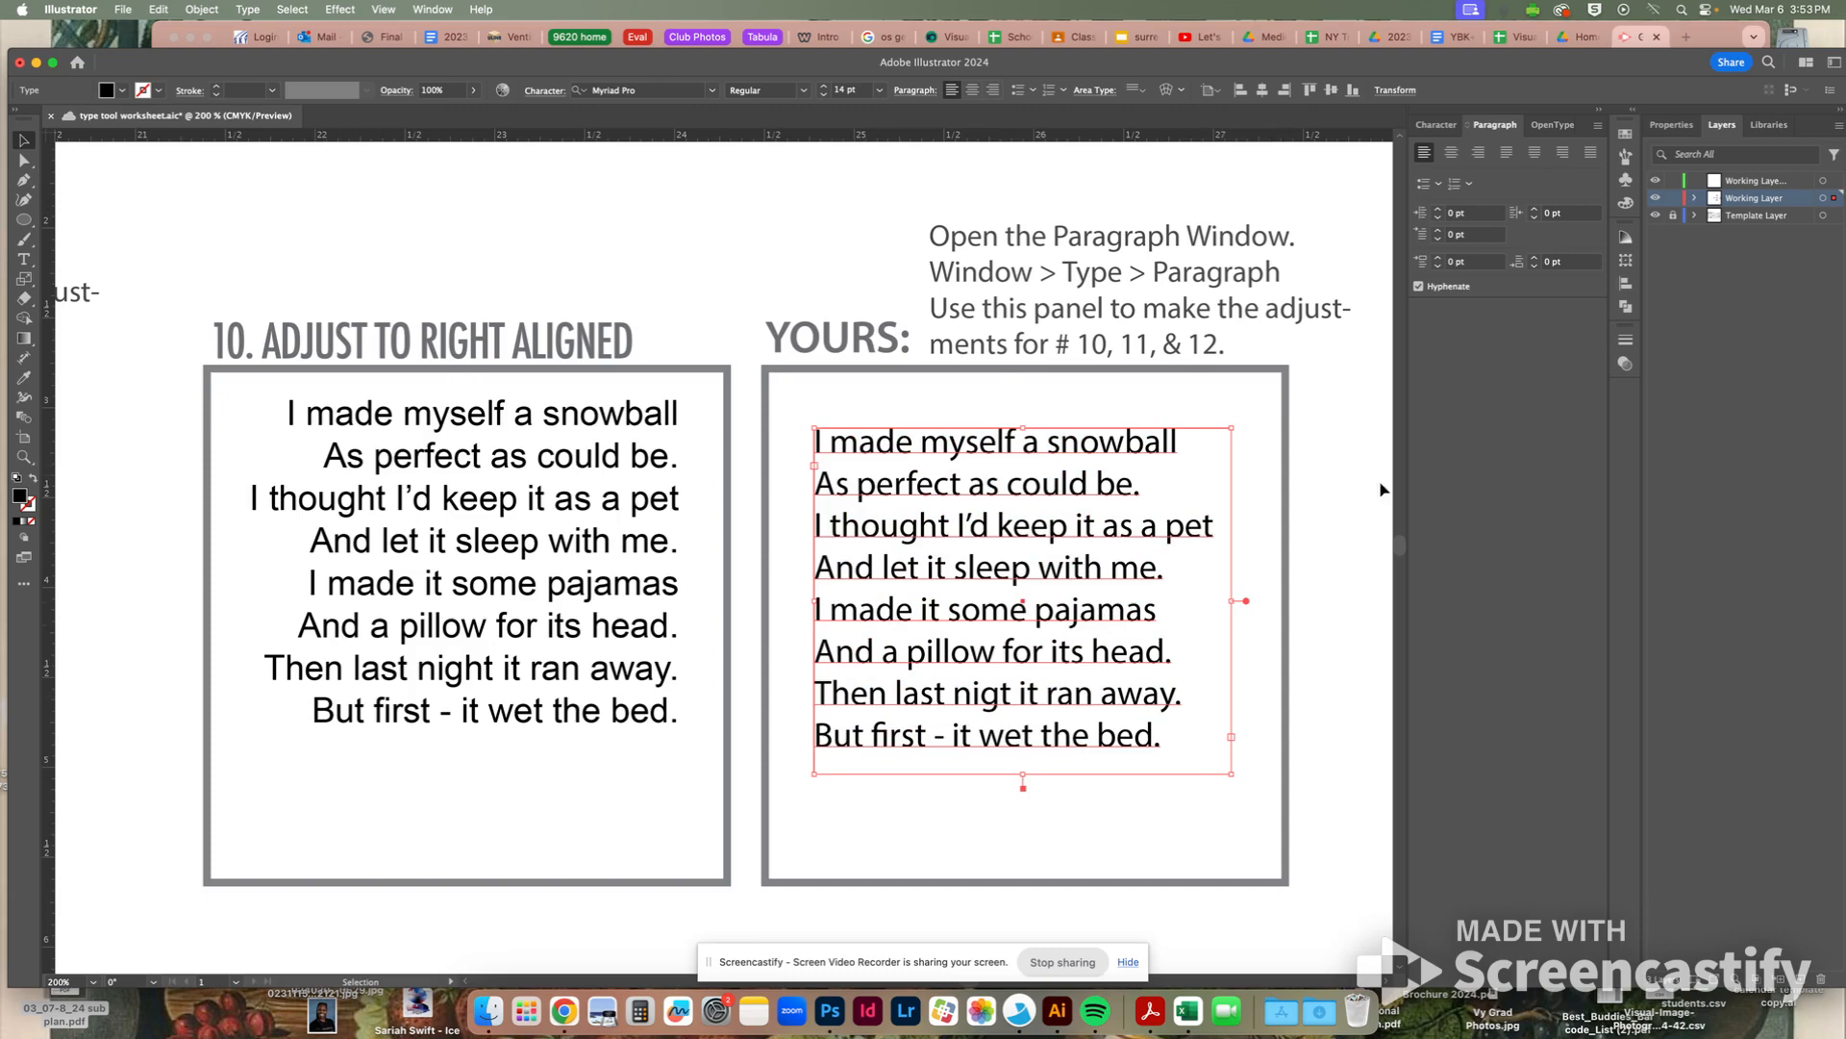
pyautogui.click(1478, 152)
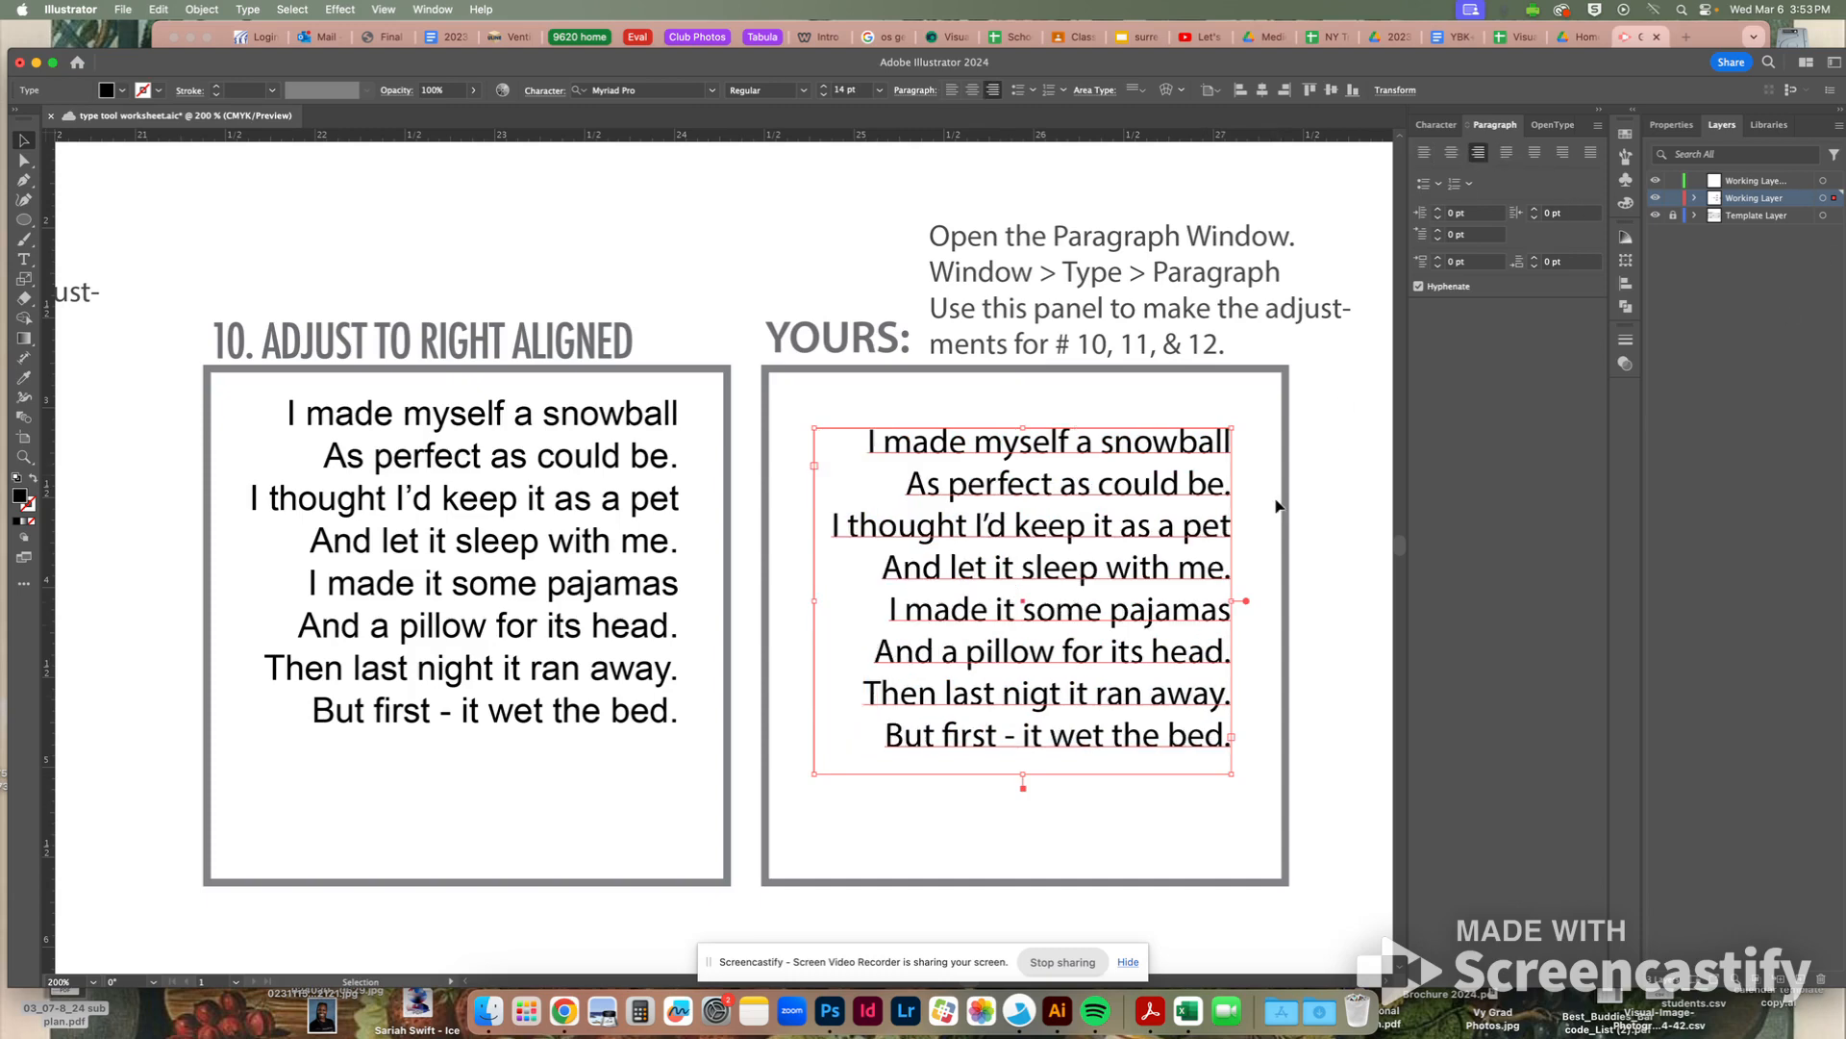
pyautogui.click(1258, 520)
# Nudge exercise 11's snowball poem up slightly in its box and center-align its text
pyautogui.scroll(-10, 1259, 521)
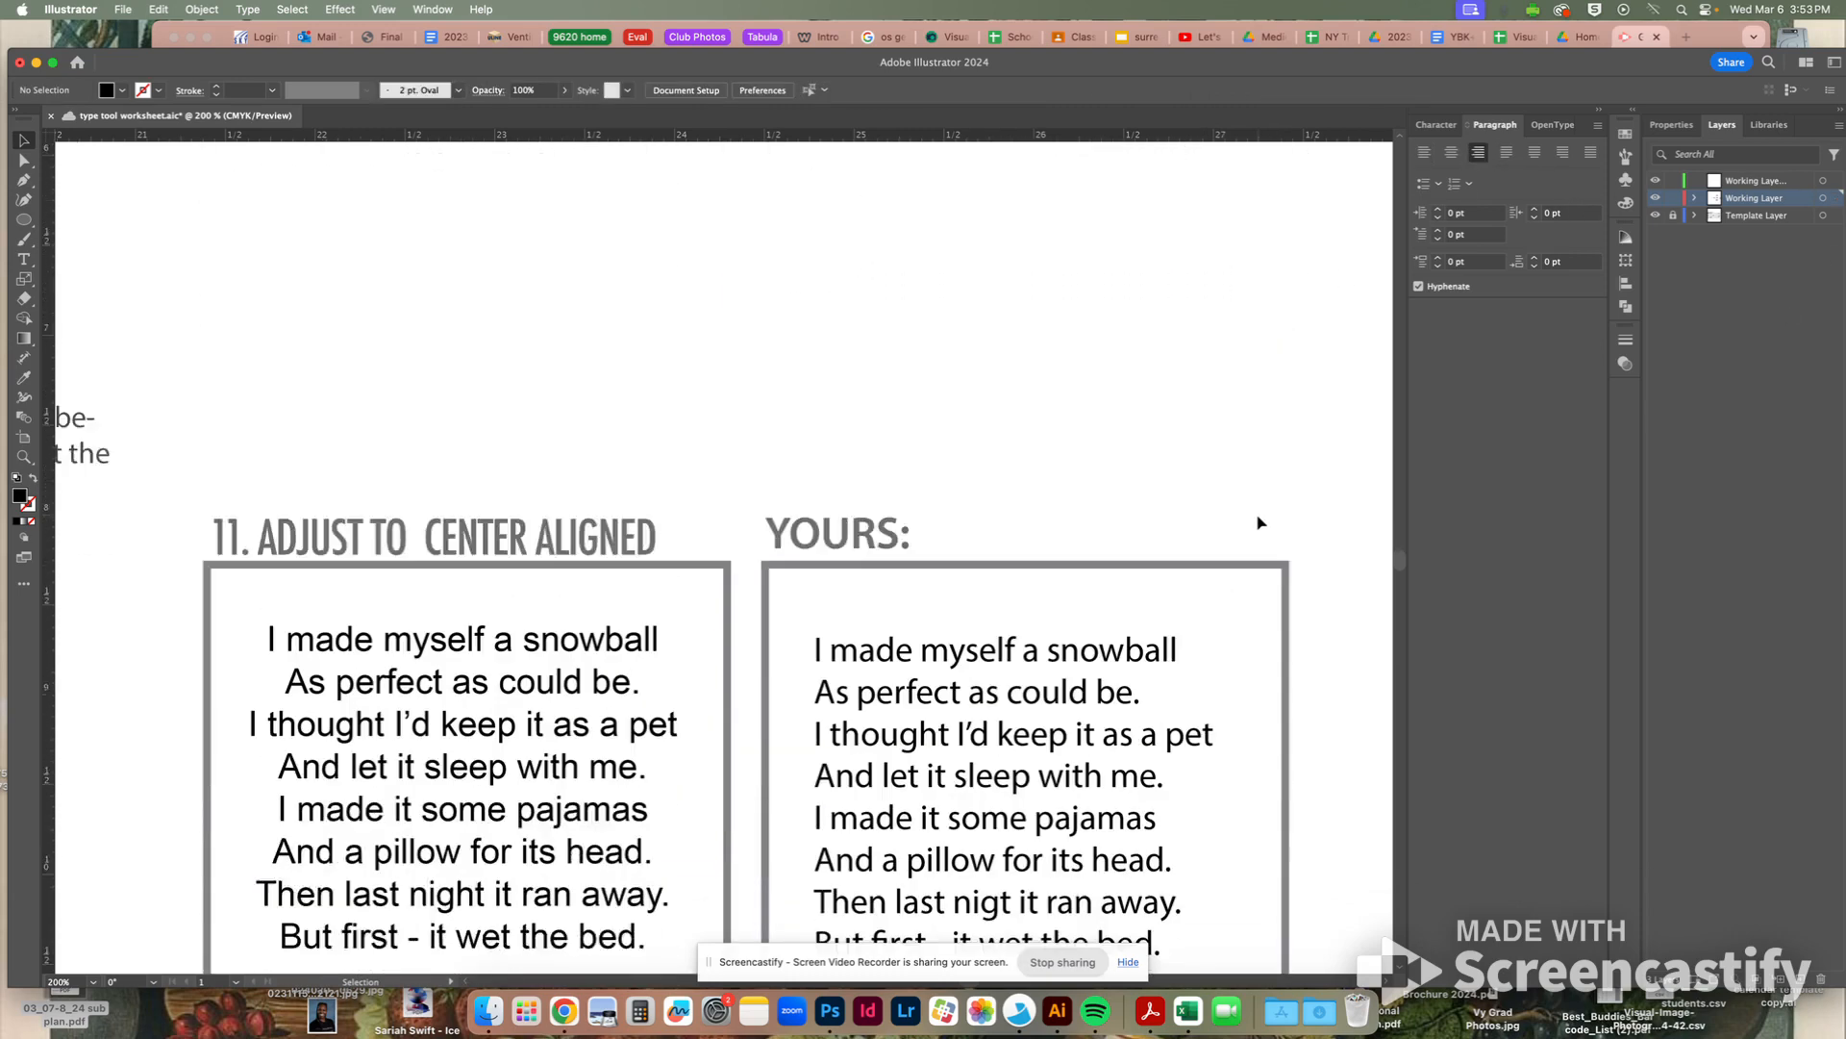
pyautogui.scroll(-5, 1259, 522)
pyautogui.click(907, 539)
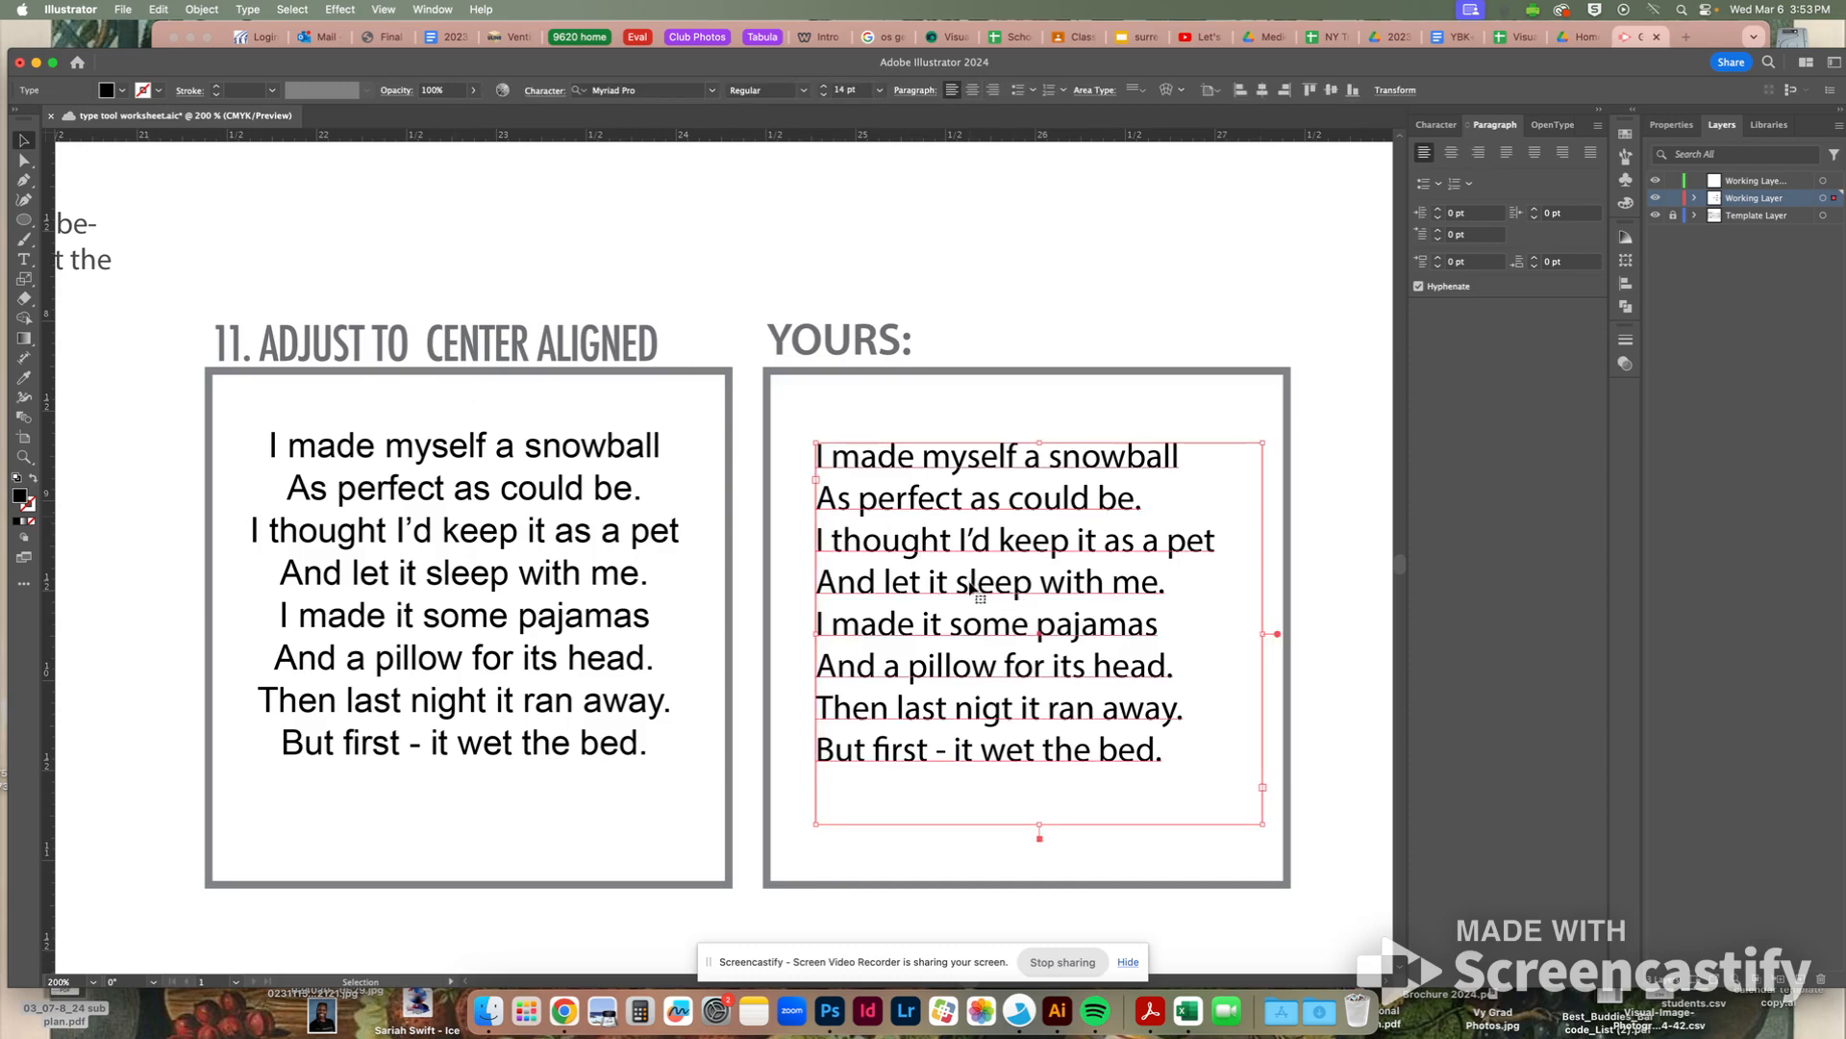
pyautogui.moveTo(969, 588); pyautogui.dragTo(971, 582)
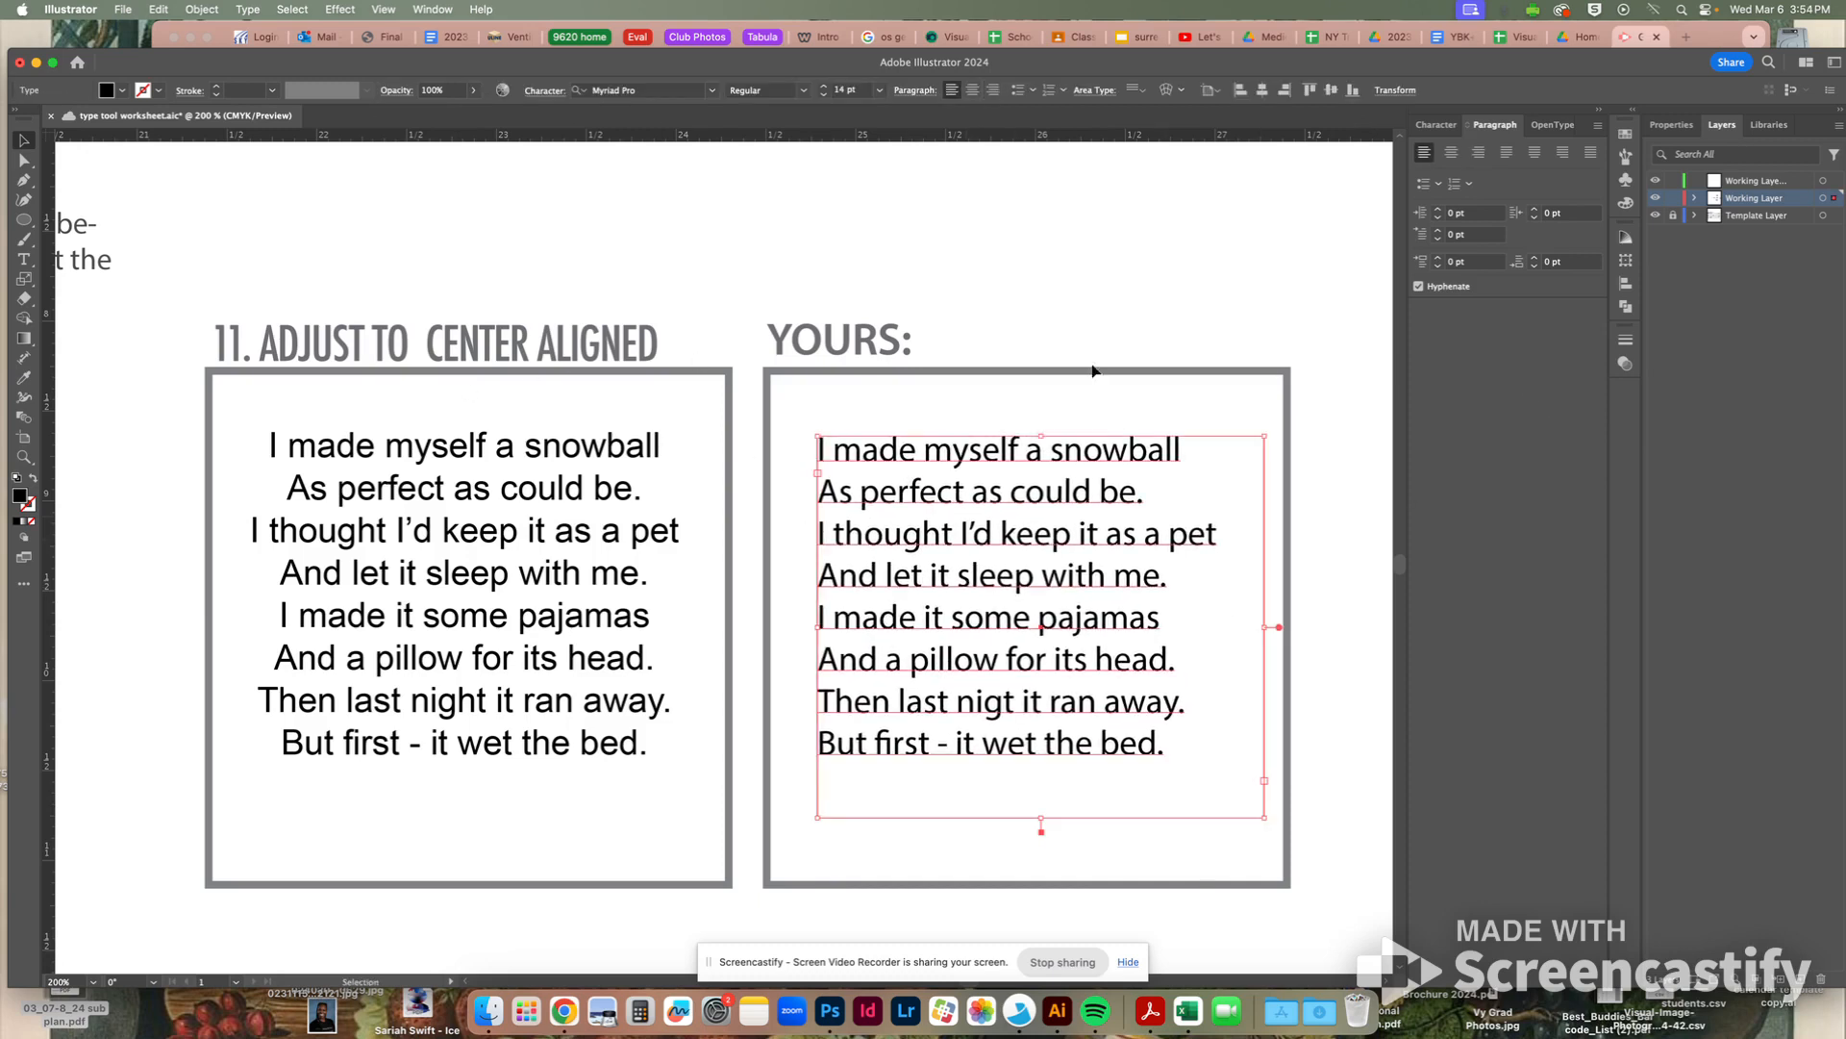
pyautogui.click(1451, 152)
pyautogui.scroll(-15, 1106, 421)
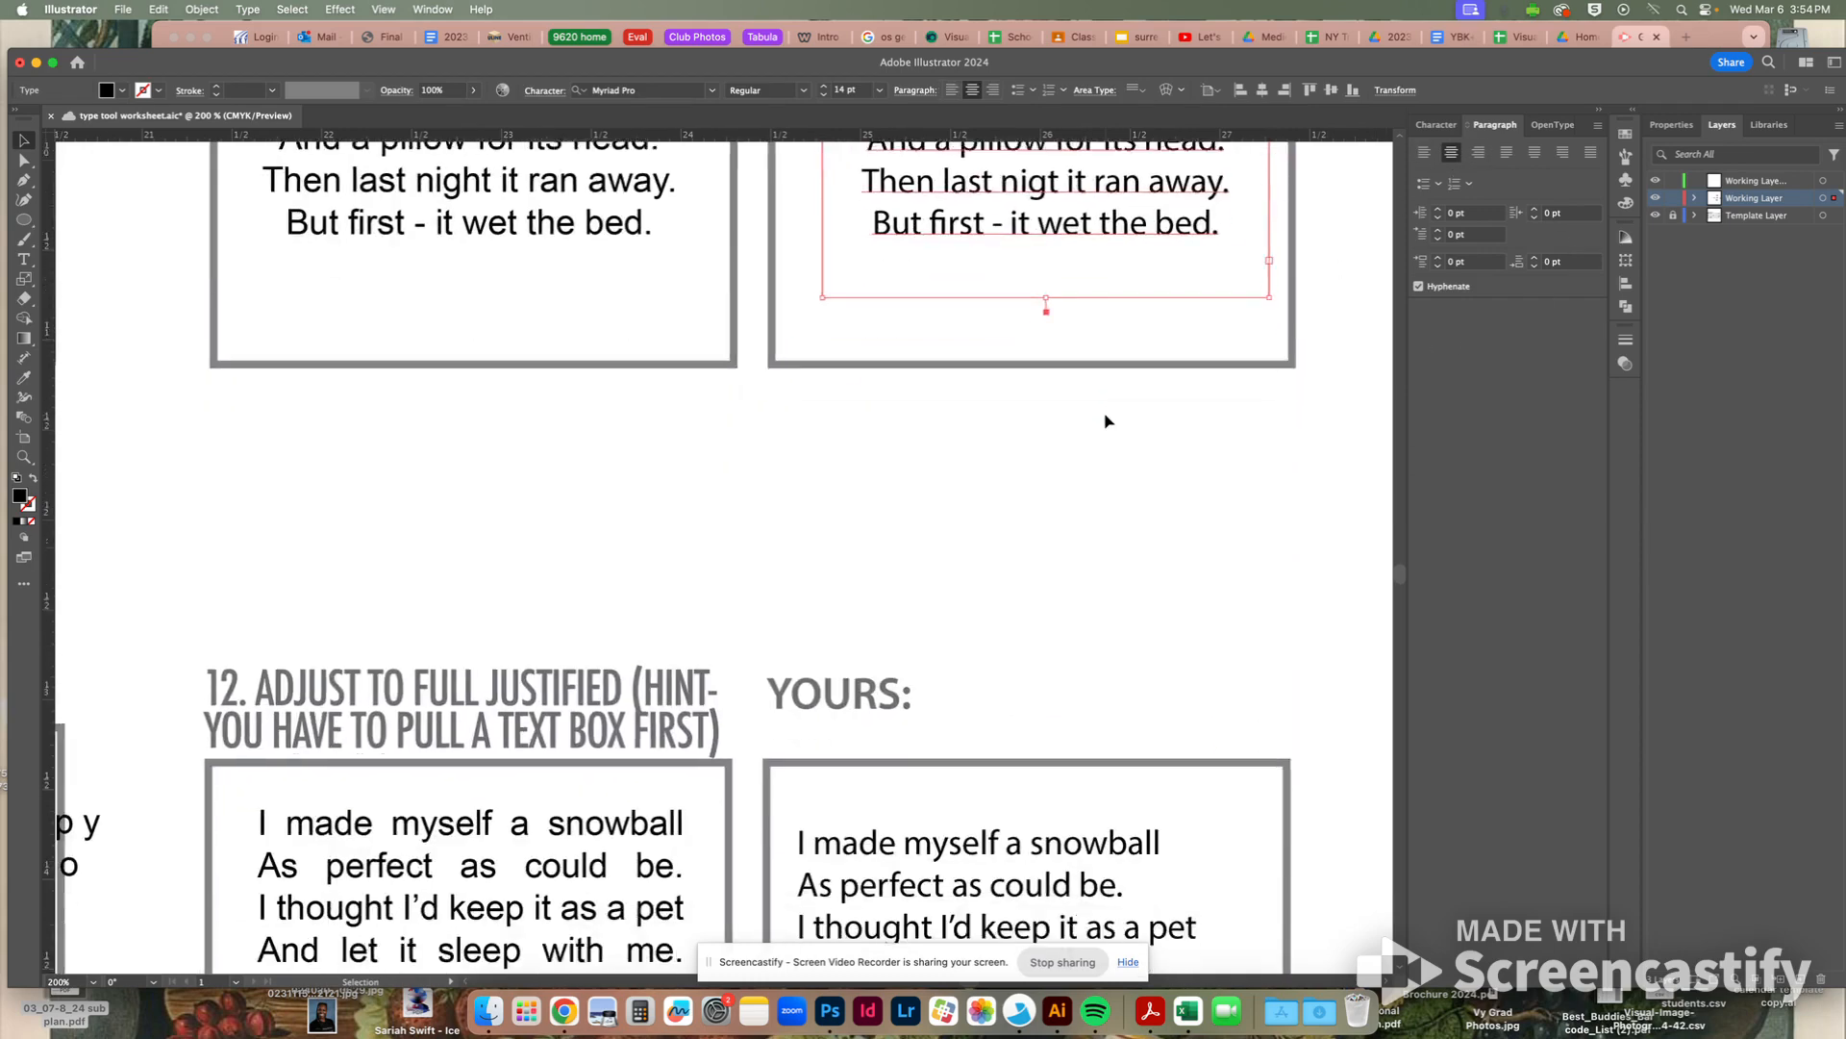
pyautogui.click(1154, 391)
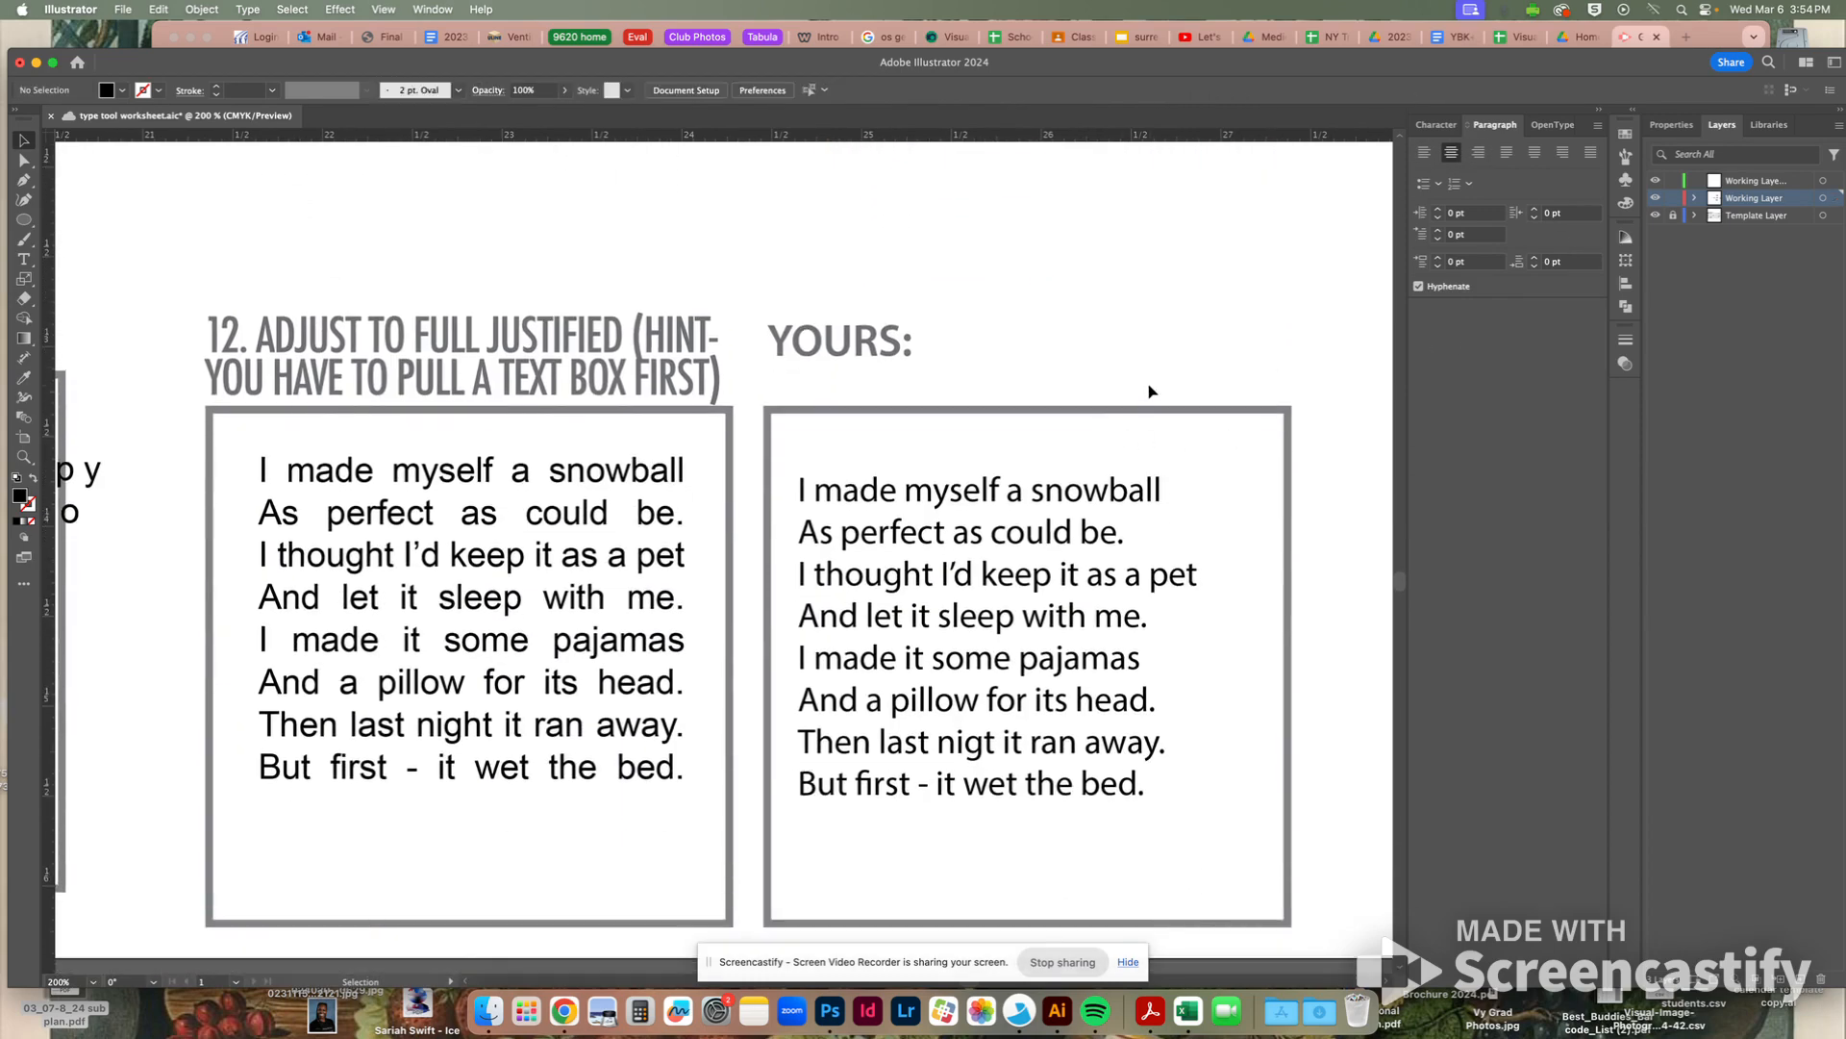
# Shift exercise 12's snowball poem up slightly in its box and justify all its lines
pyautogui.scroll(1, 665, 375)
pyautogui.scroll(1, 663, 371)
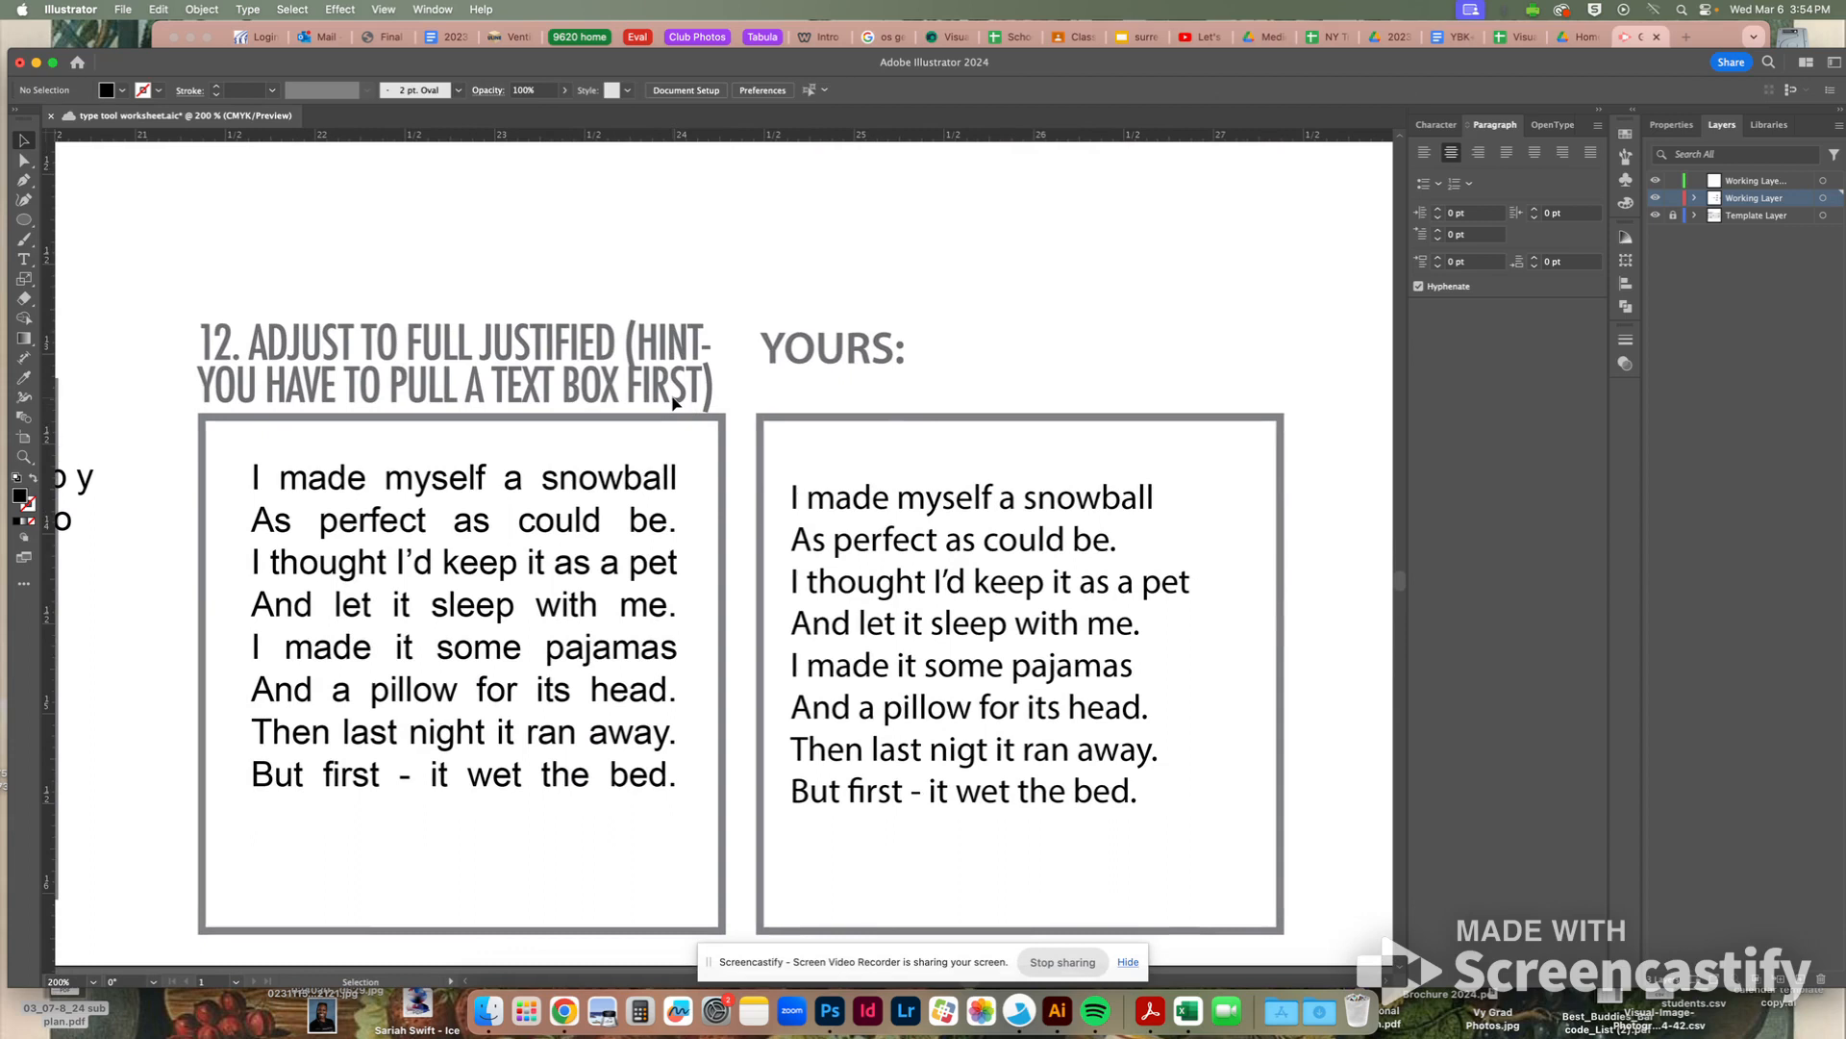
pyautogui.click(979, 491)
pyautogui.moveTo(954, 510); pyautogui.dragTo(952, 493)
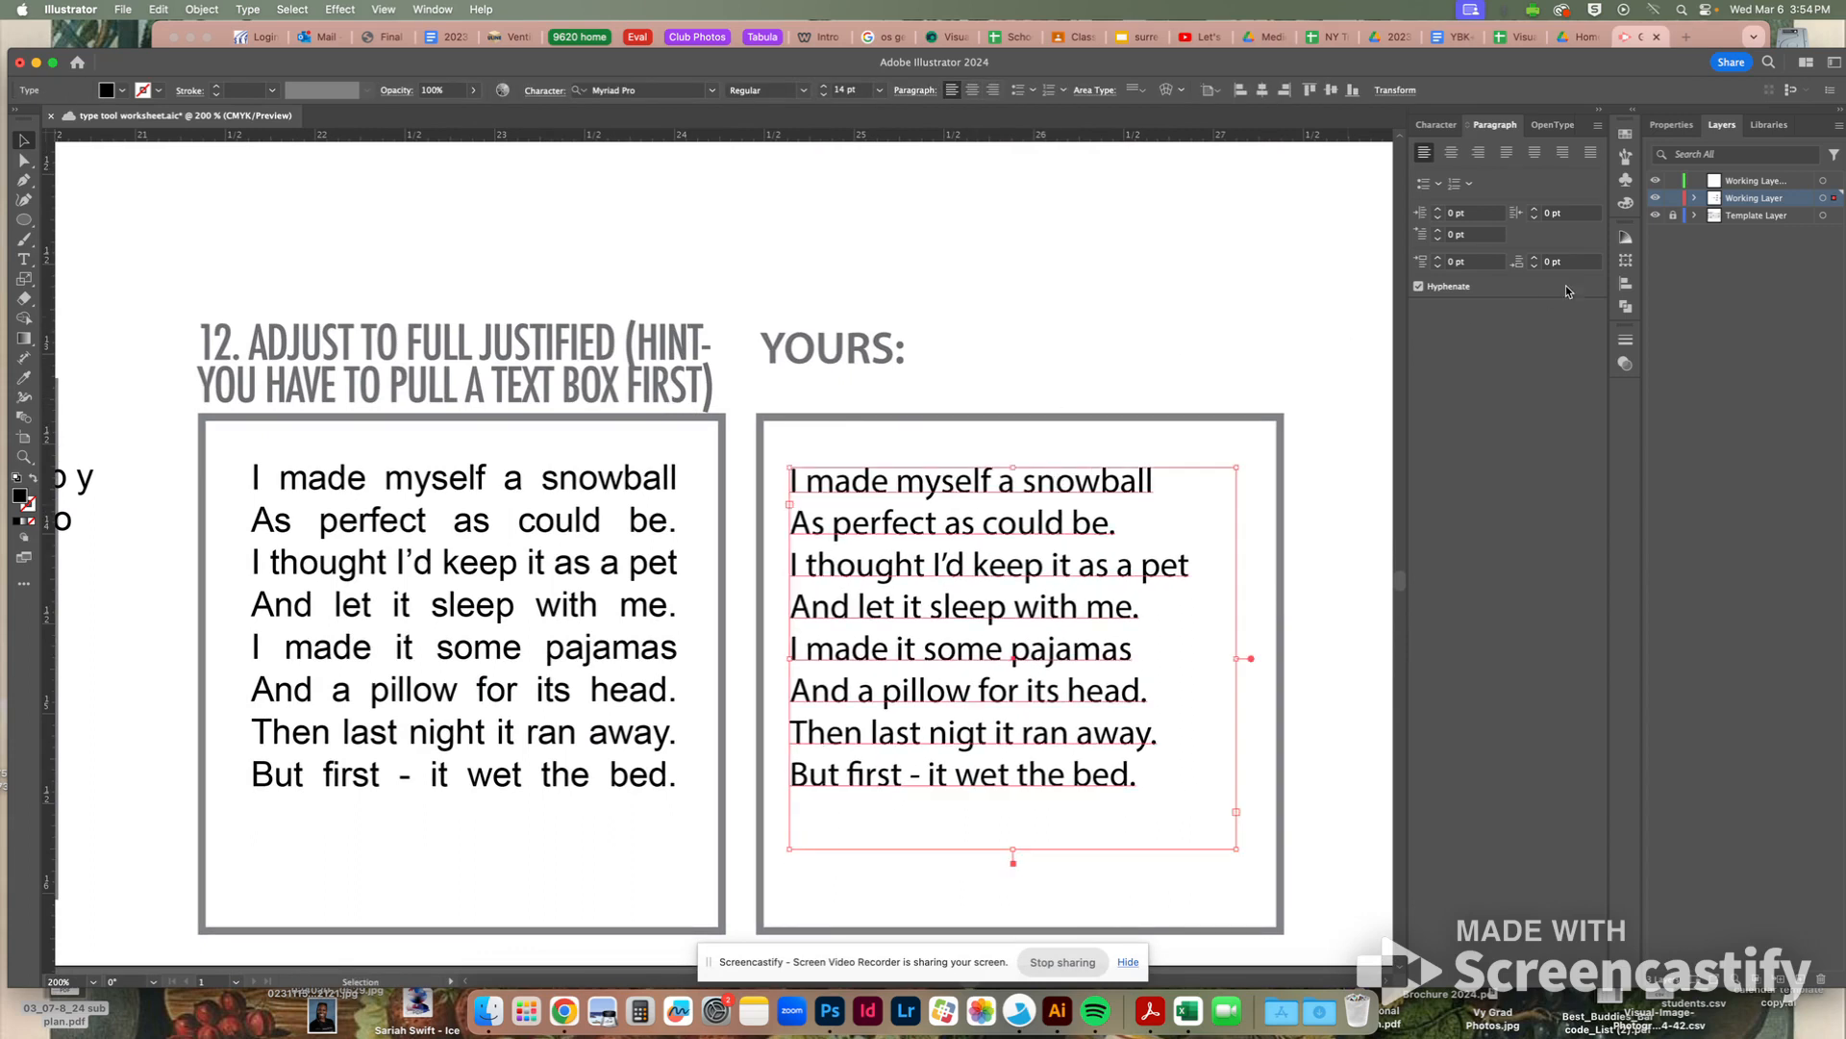
pyautogui.click(1591, 152)
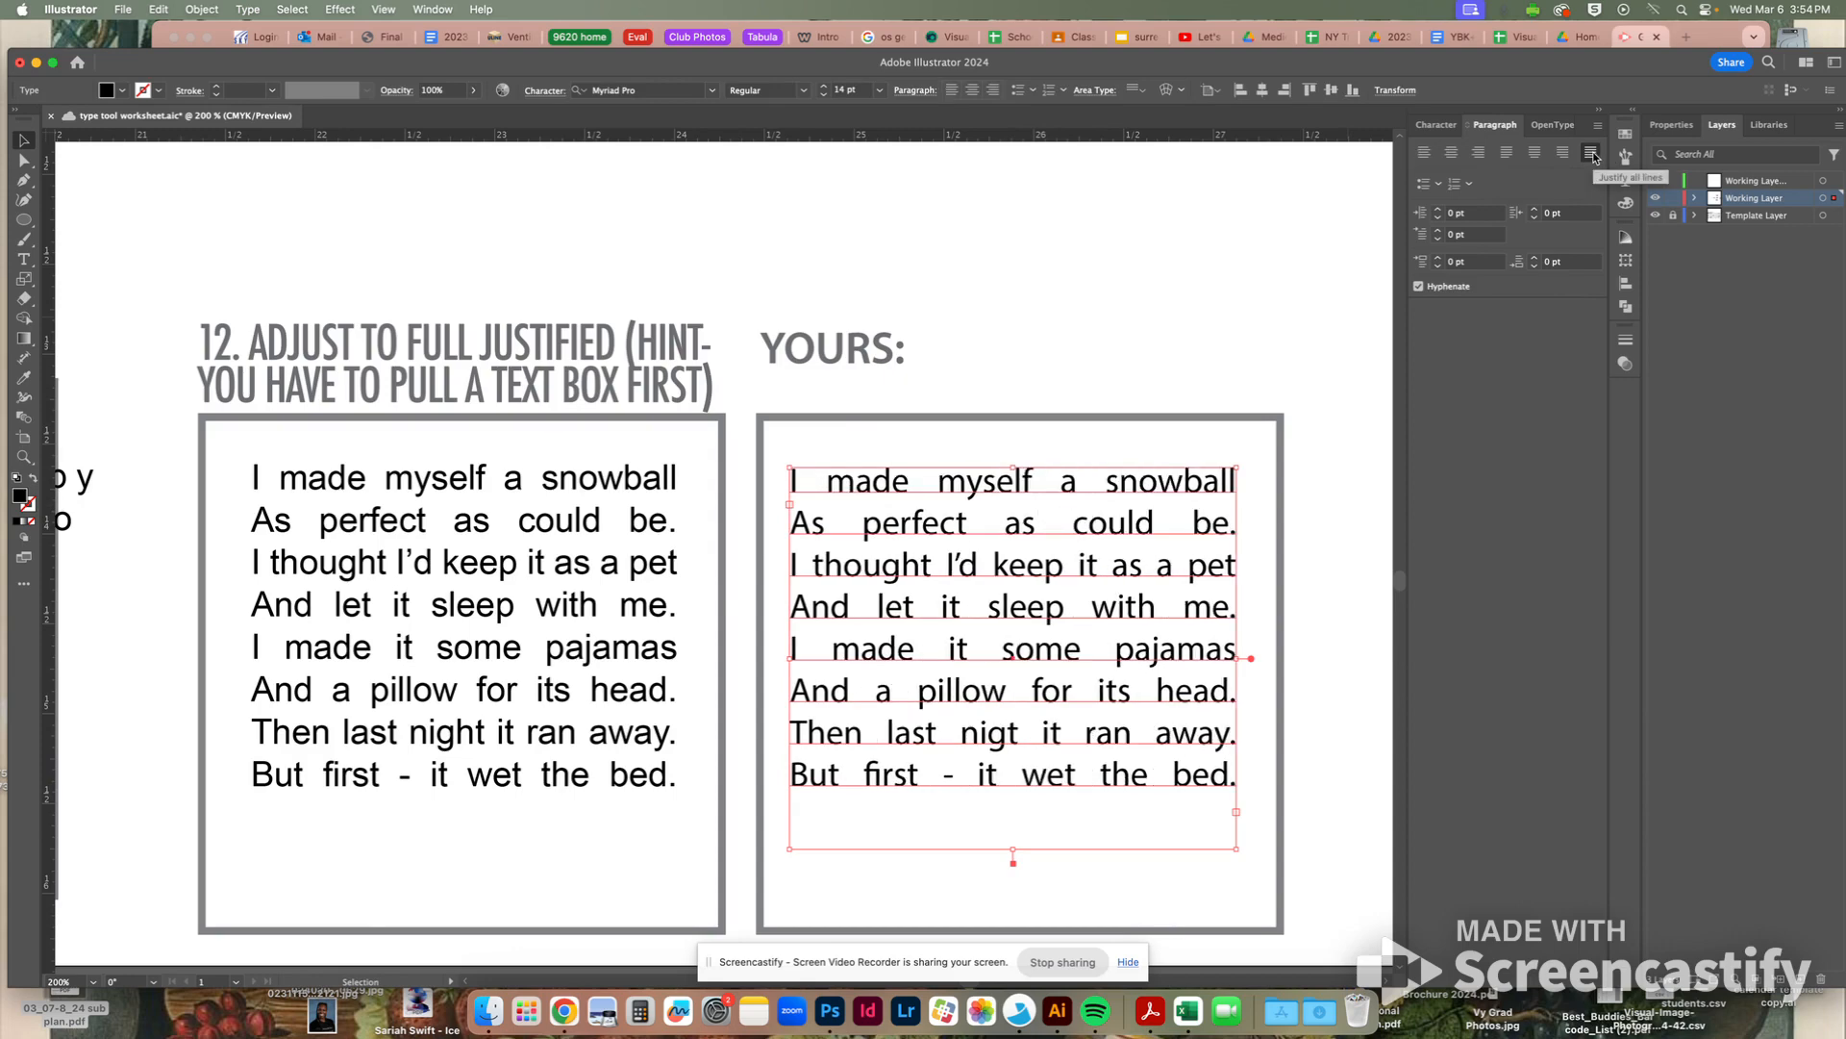
# Go to exercise 13 and read the instructions for the Touch Type tool above its empty box
pyautogui.scroll(-5, 1291, 348)
pyautogui.scroll(5, 1291, 348)
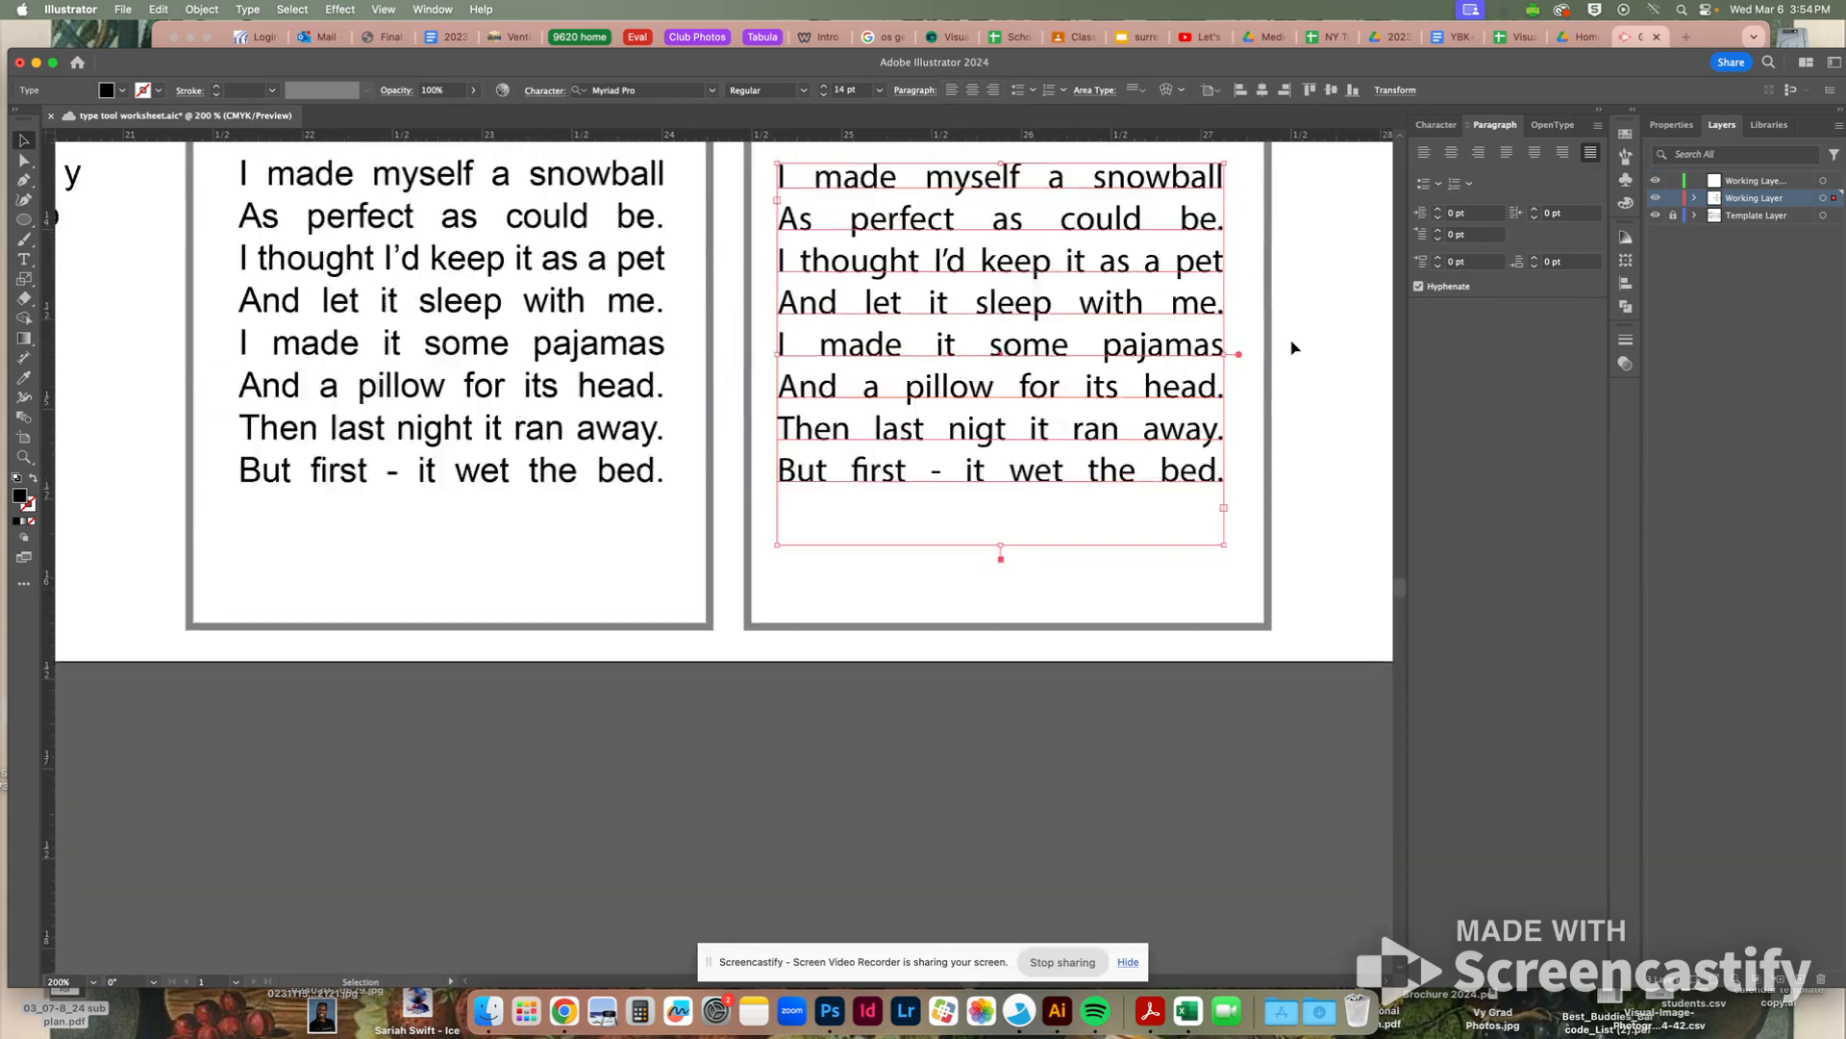
pyautogui.hscroll(5, 1292, 348)
pyautogui.scroll(5, 1291, 348)
pyautogui.scroll(-5, 1292, 349)
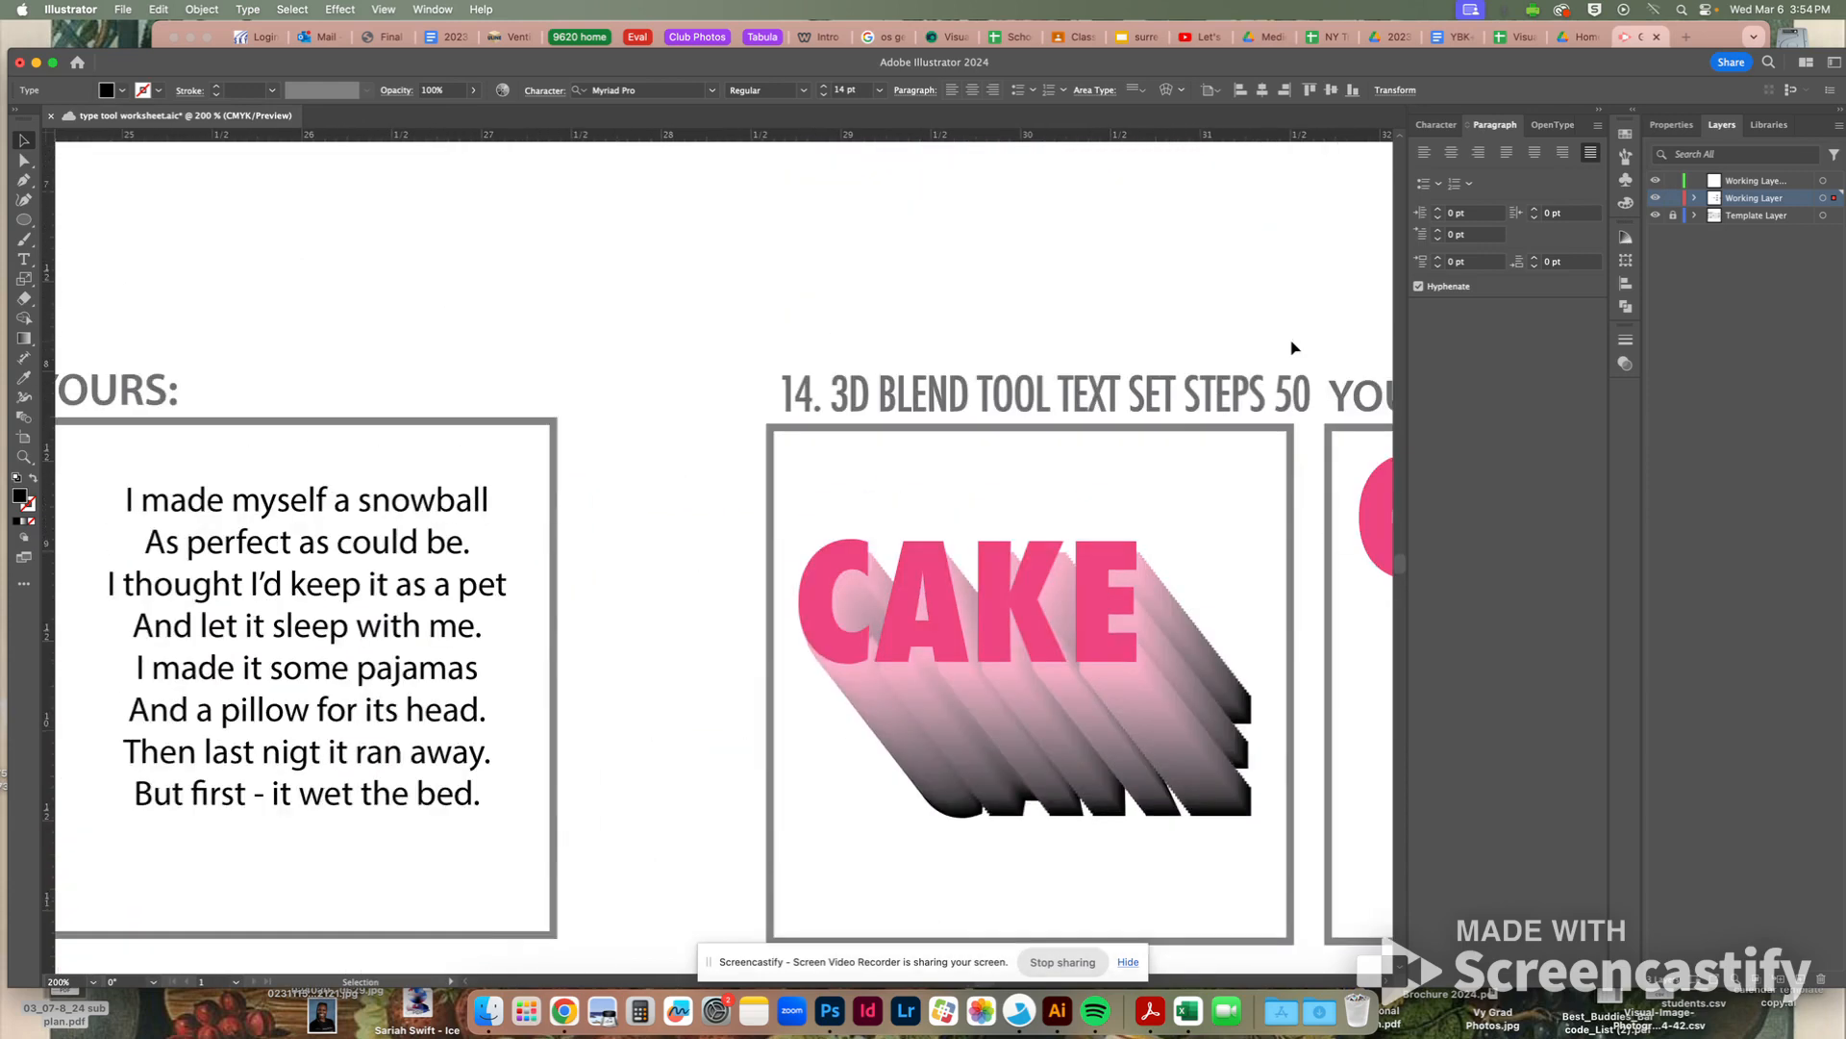
pyautogui.scroll(5, 1291, 348)
pyautogui.scroll(5, 1292, 348)
pyautogui.hscroll(5, 1291, 348)
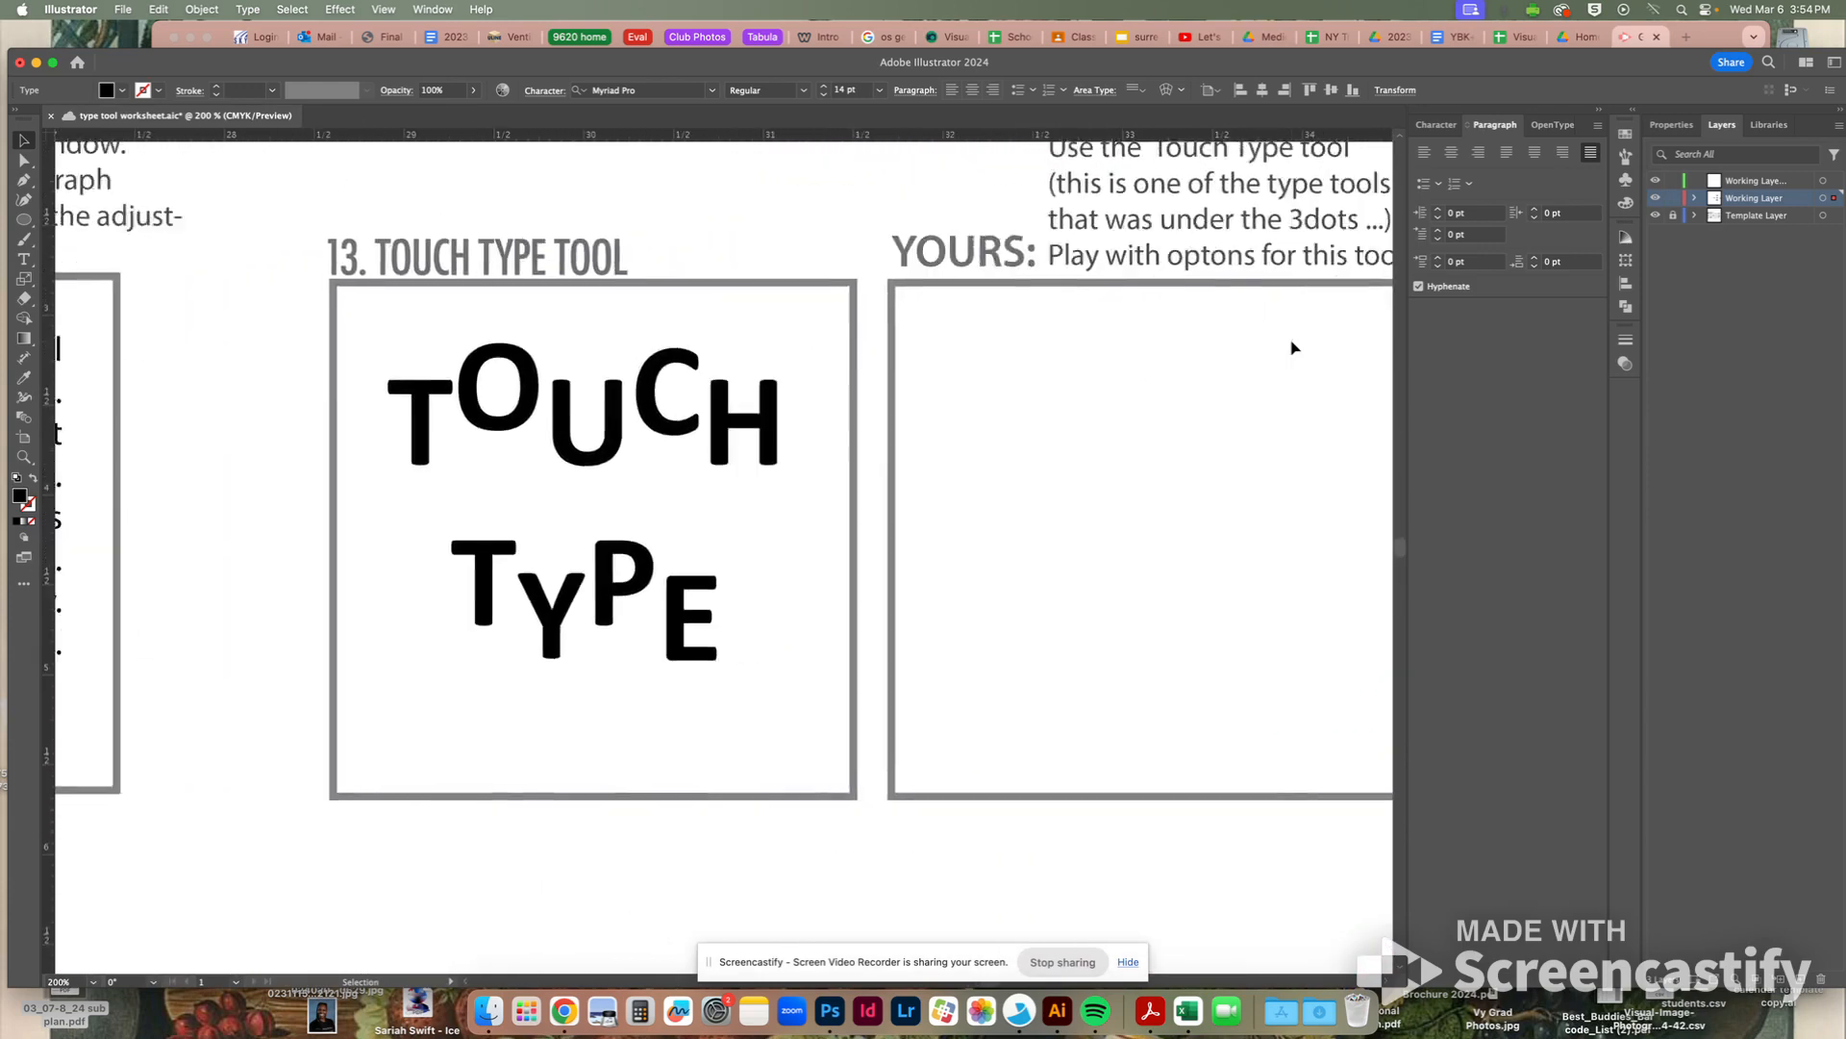
pyautogui.scroll(3, 1292, 349)
pyautogui.hscroll(-1, 1292, 348)
pyautogui.scroll(-3, 1292, 348)
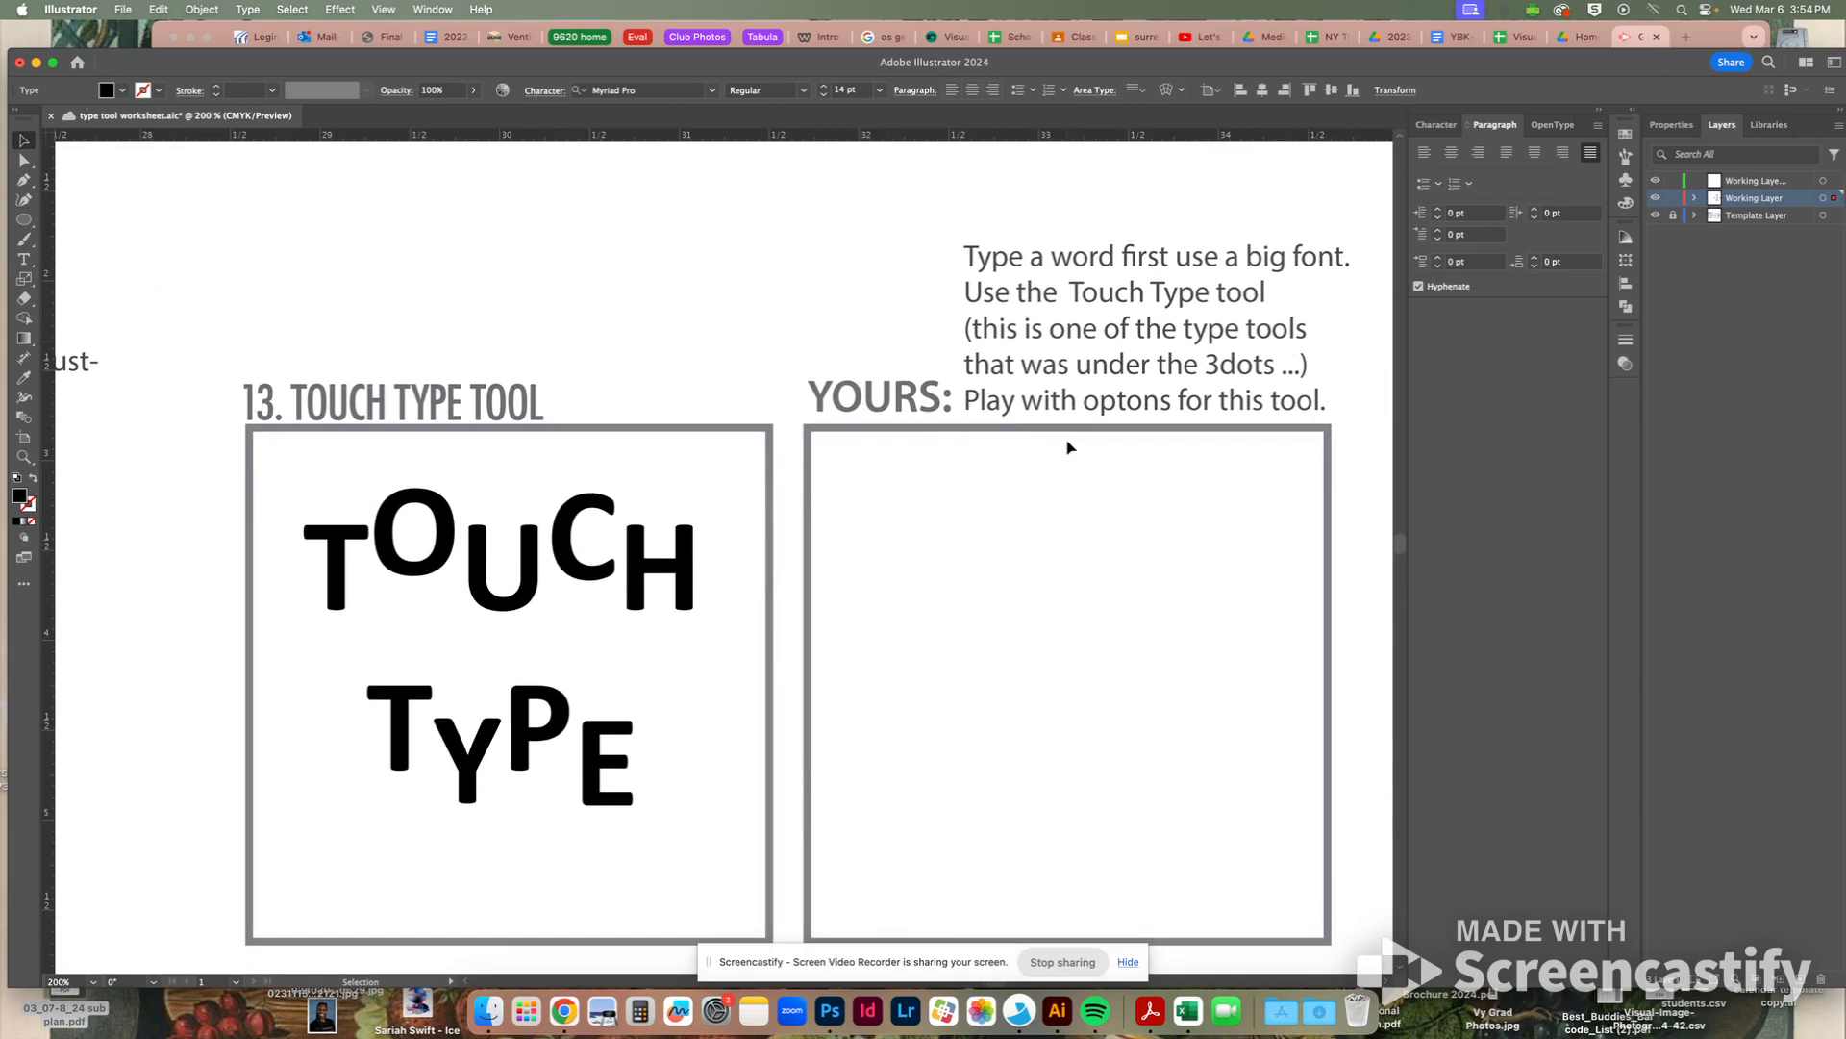
pyautogui.scroll(1, 1217, 371)
pyautogui.hscroll(1, 1217, 372)
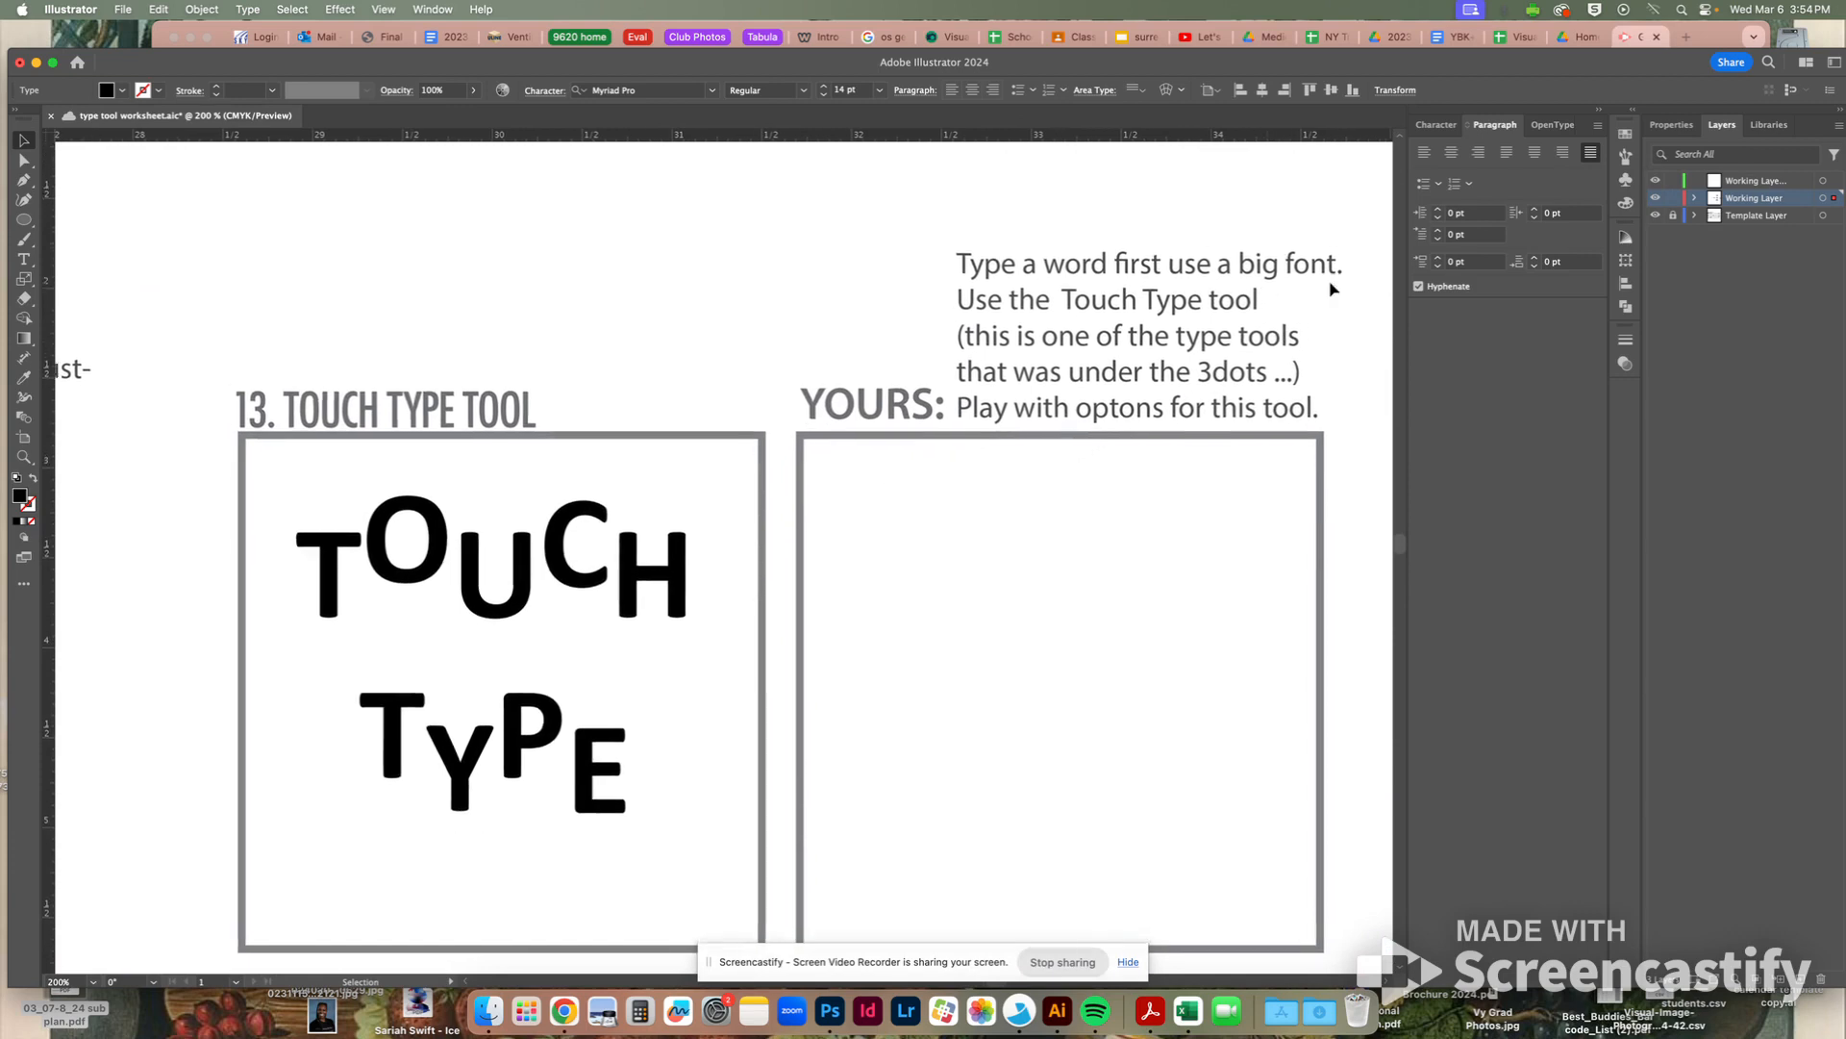
# Collapse the Character and Paragraph panel group and add the word "TYPE" as point text inside exercise 13's empty box
pyautogui.click(1597, 114)
pyautogui.hscroll(-3, 1121, 310)
pyautogui.scroll(-1, 1121, 310)
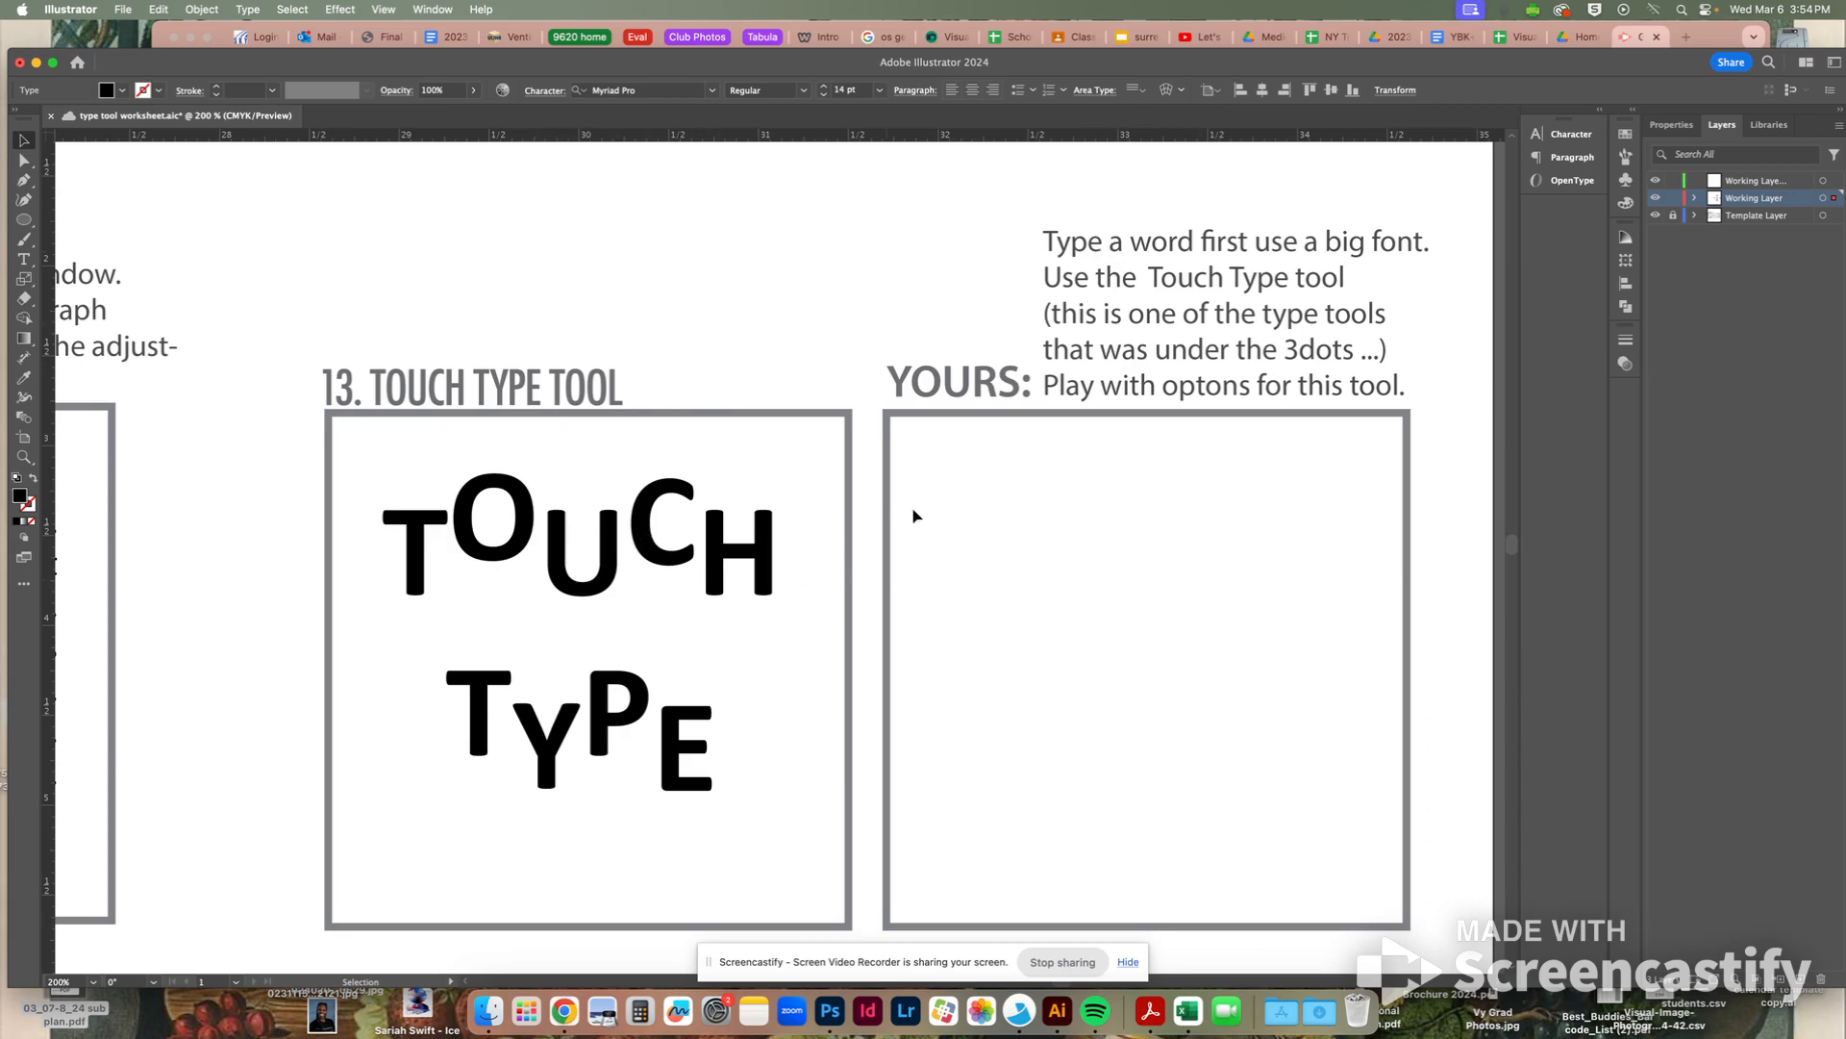
pyautogui.hscroll(3, 940, 515)
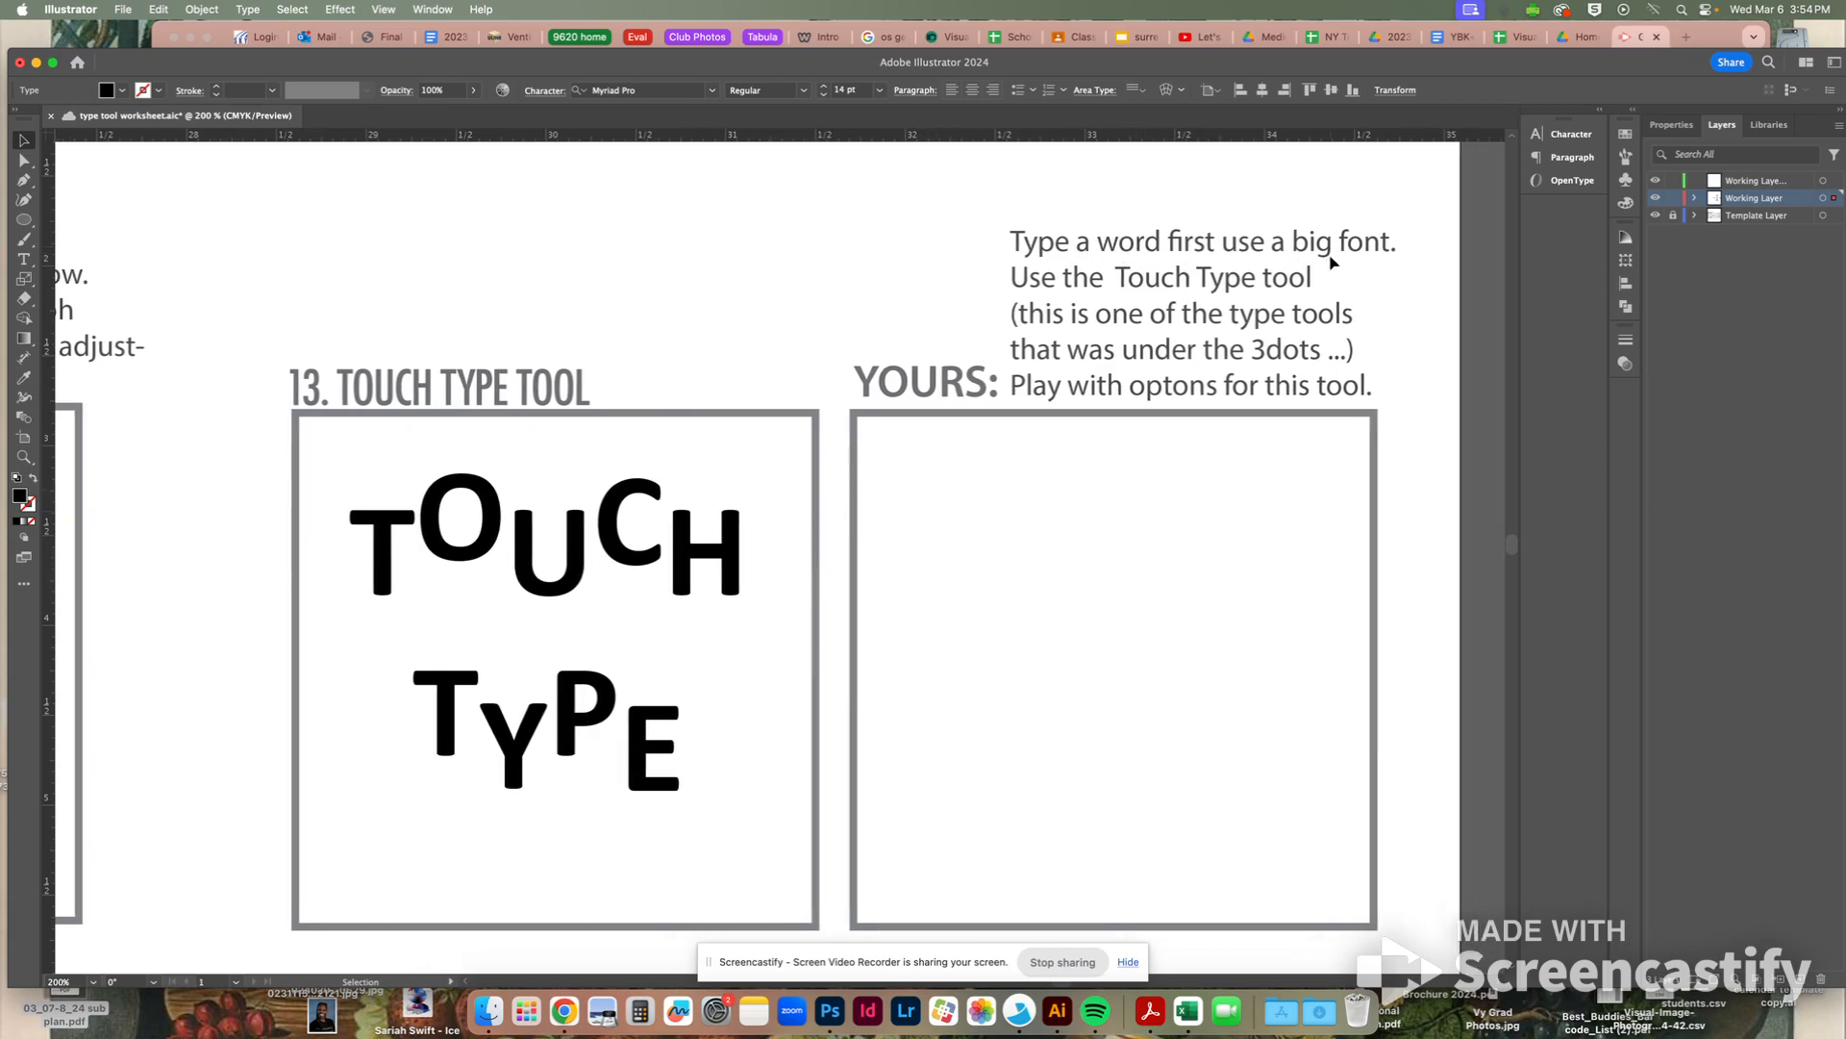
pyautogui.click(24, 259)
pyautogui.click(992, 614)
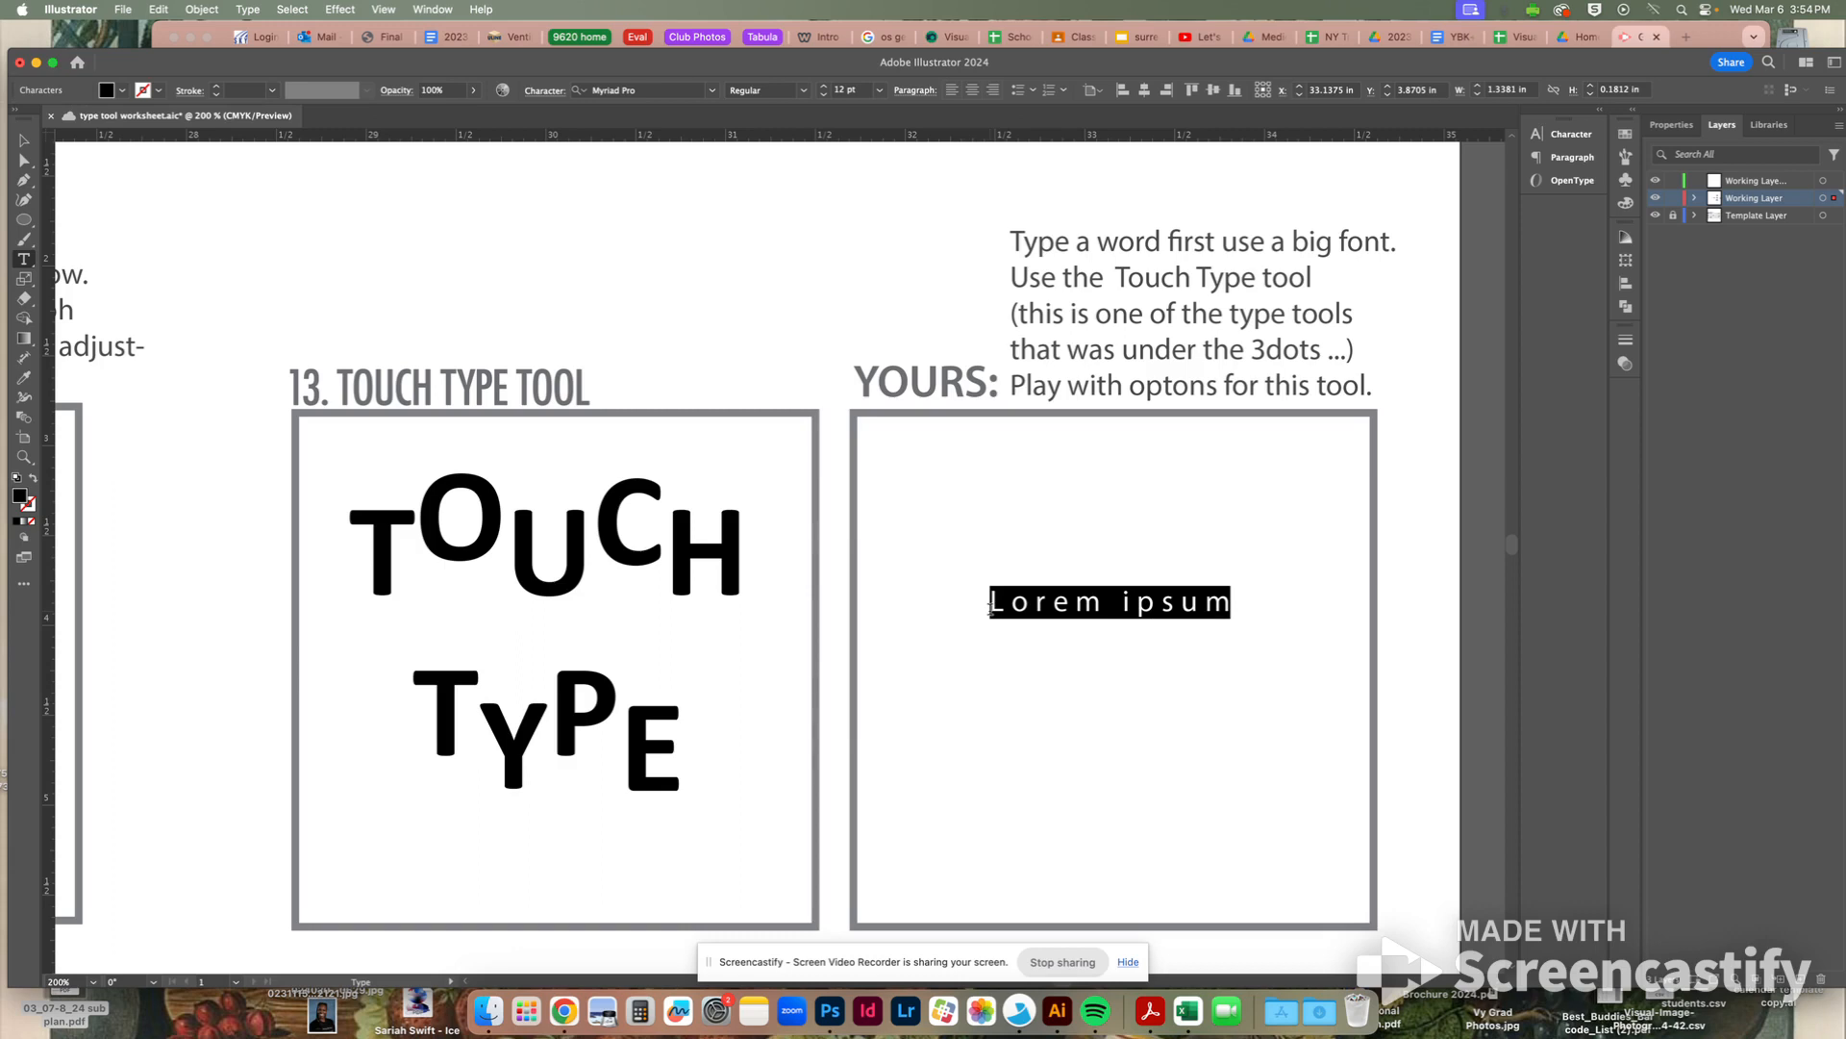
pyautogui.write('TYPE')
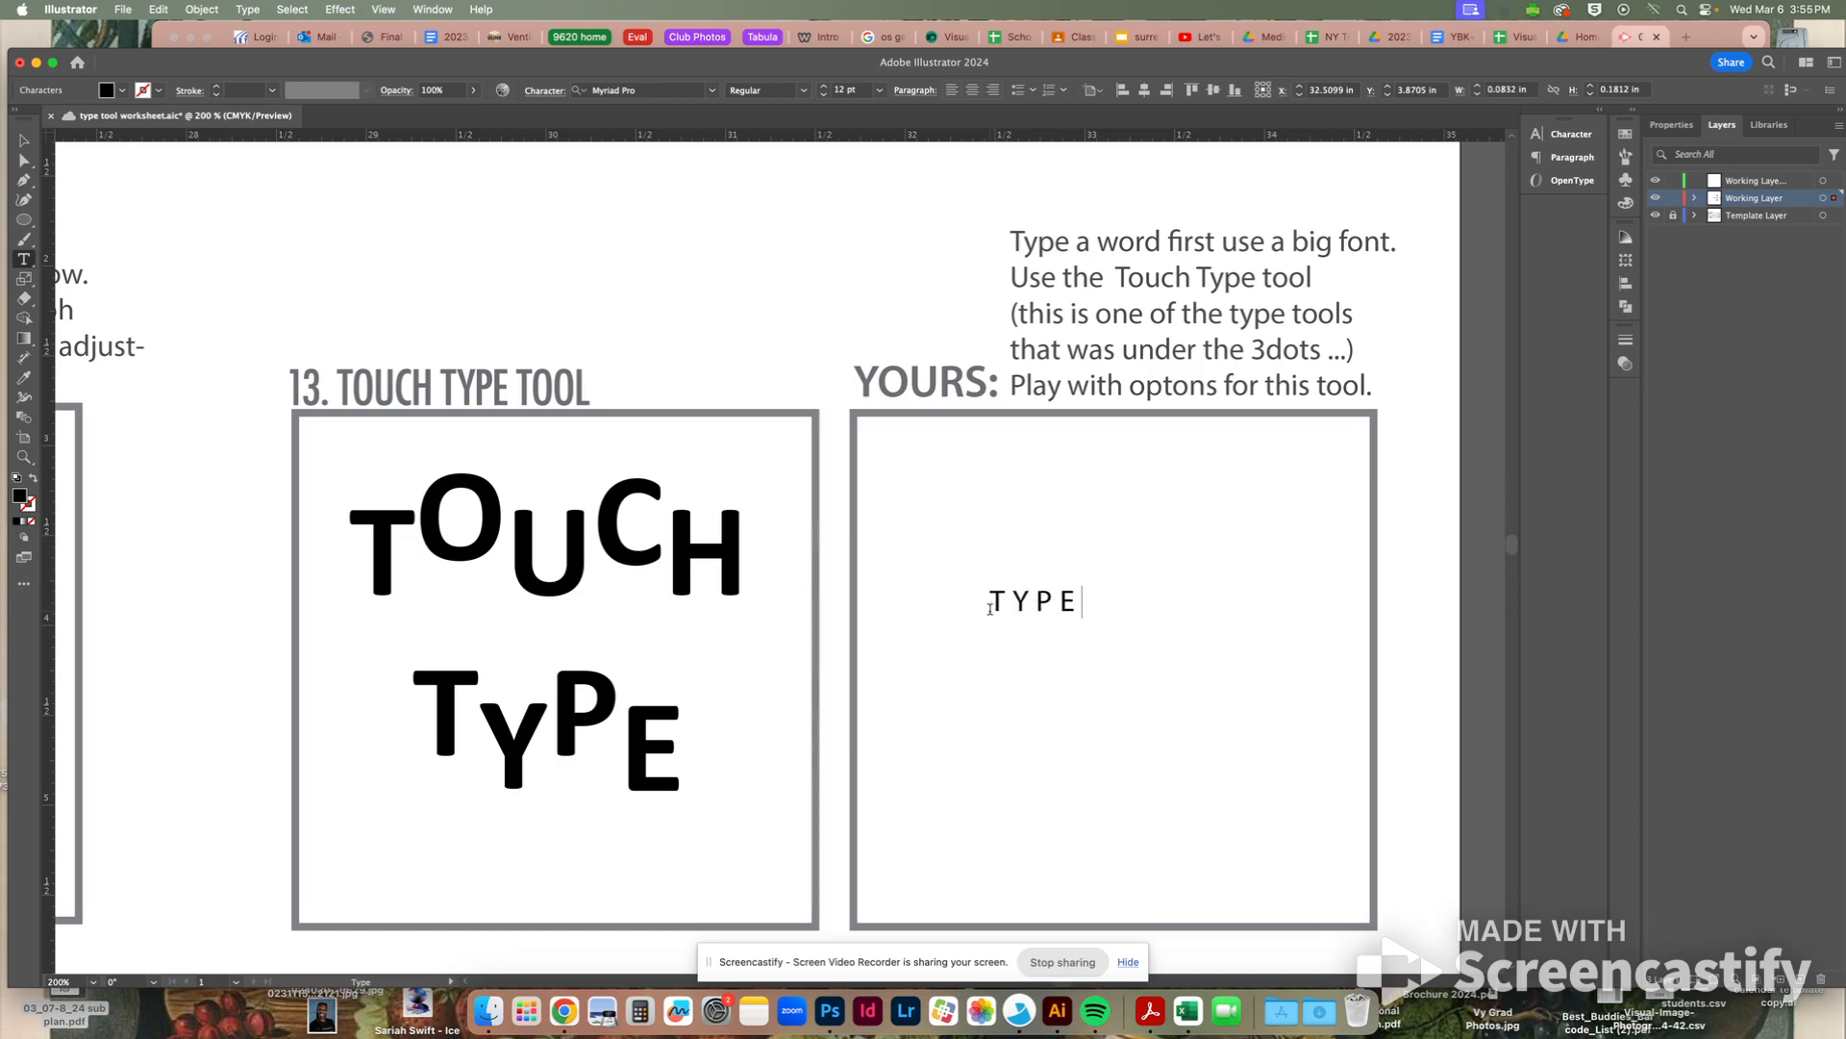
# Change the font of the word "TYPE" in exercise 13 to Impact
pyautogui.moveTo(991, 603); pyautogui.dragTo(1096, 602)
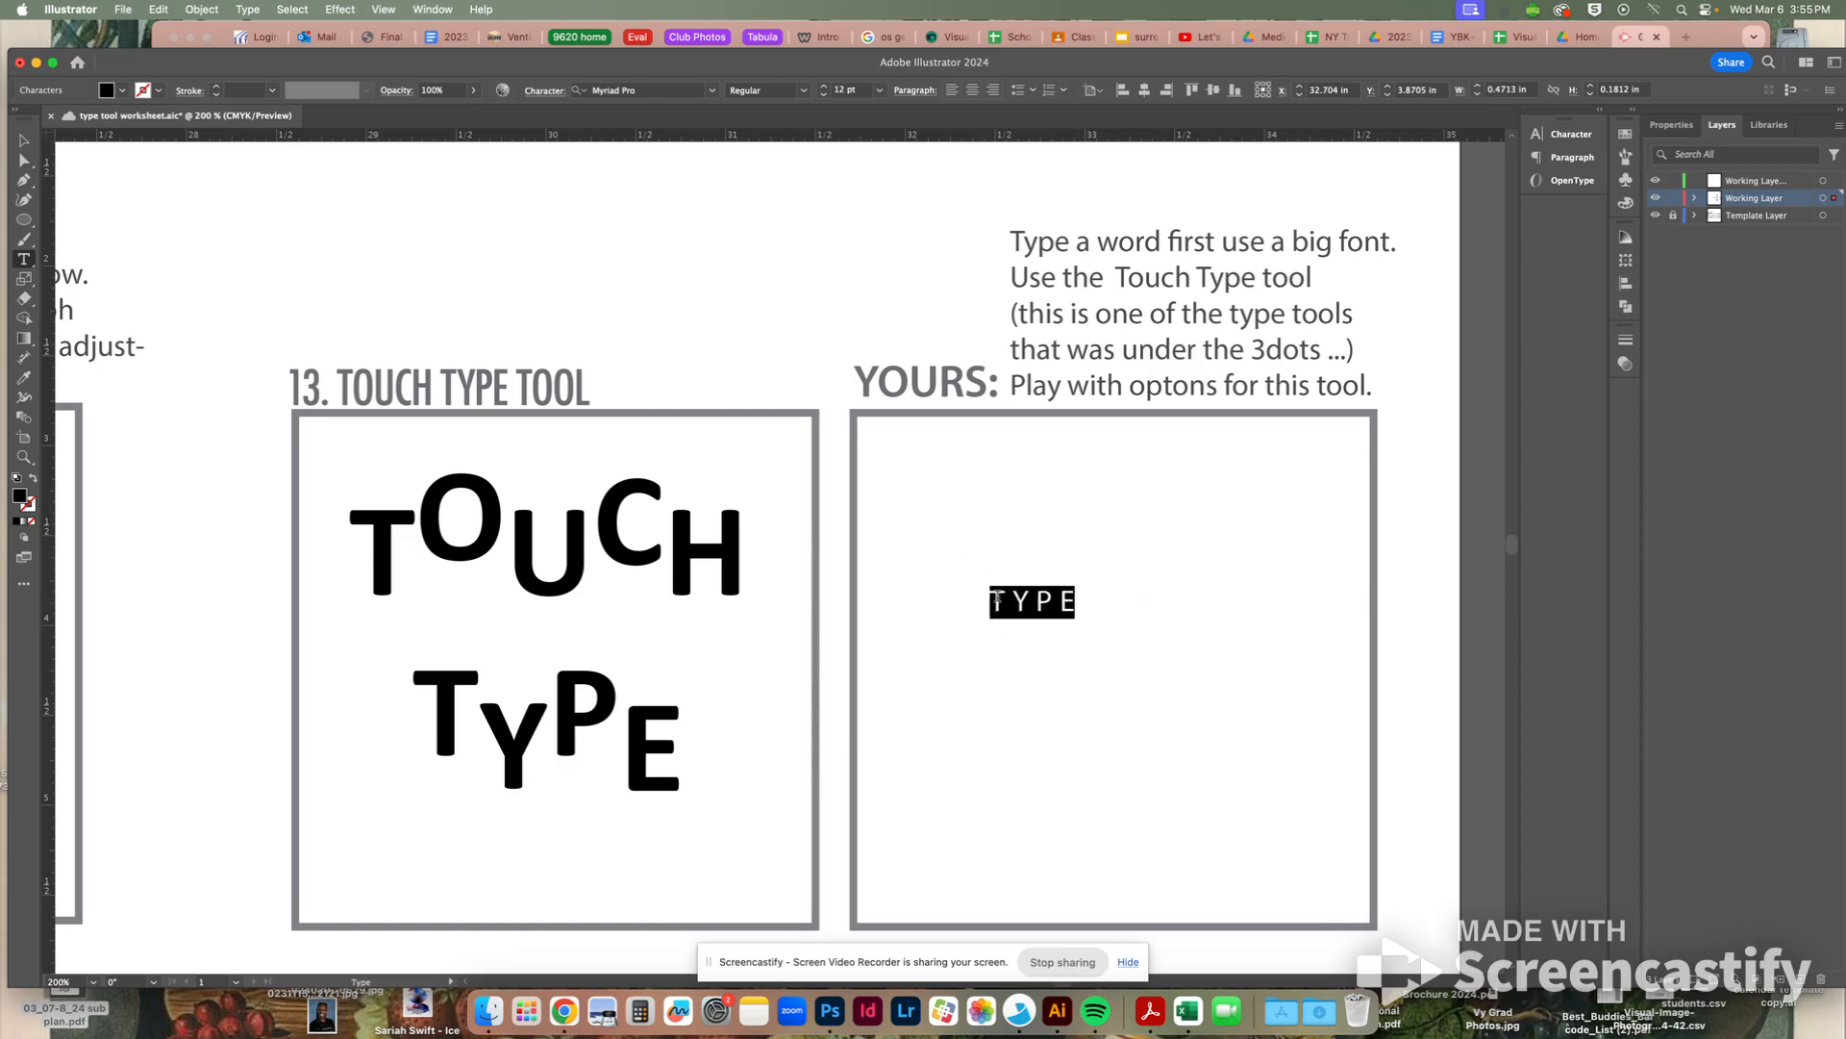
pyautogui.click(711, 93)
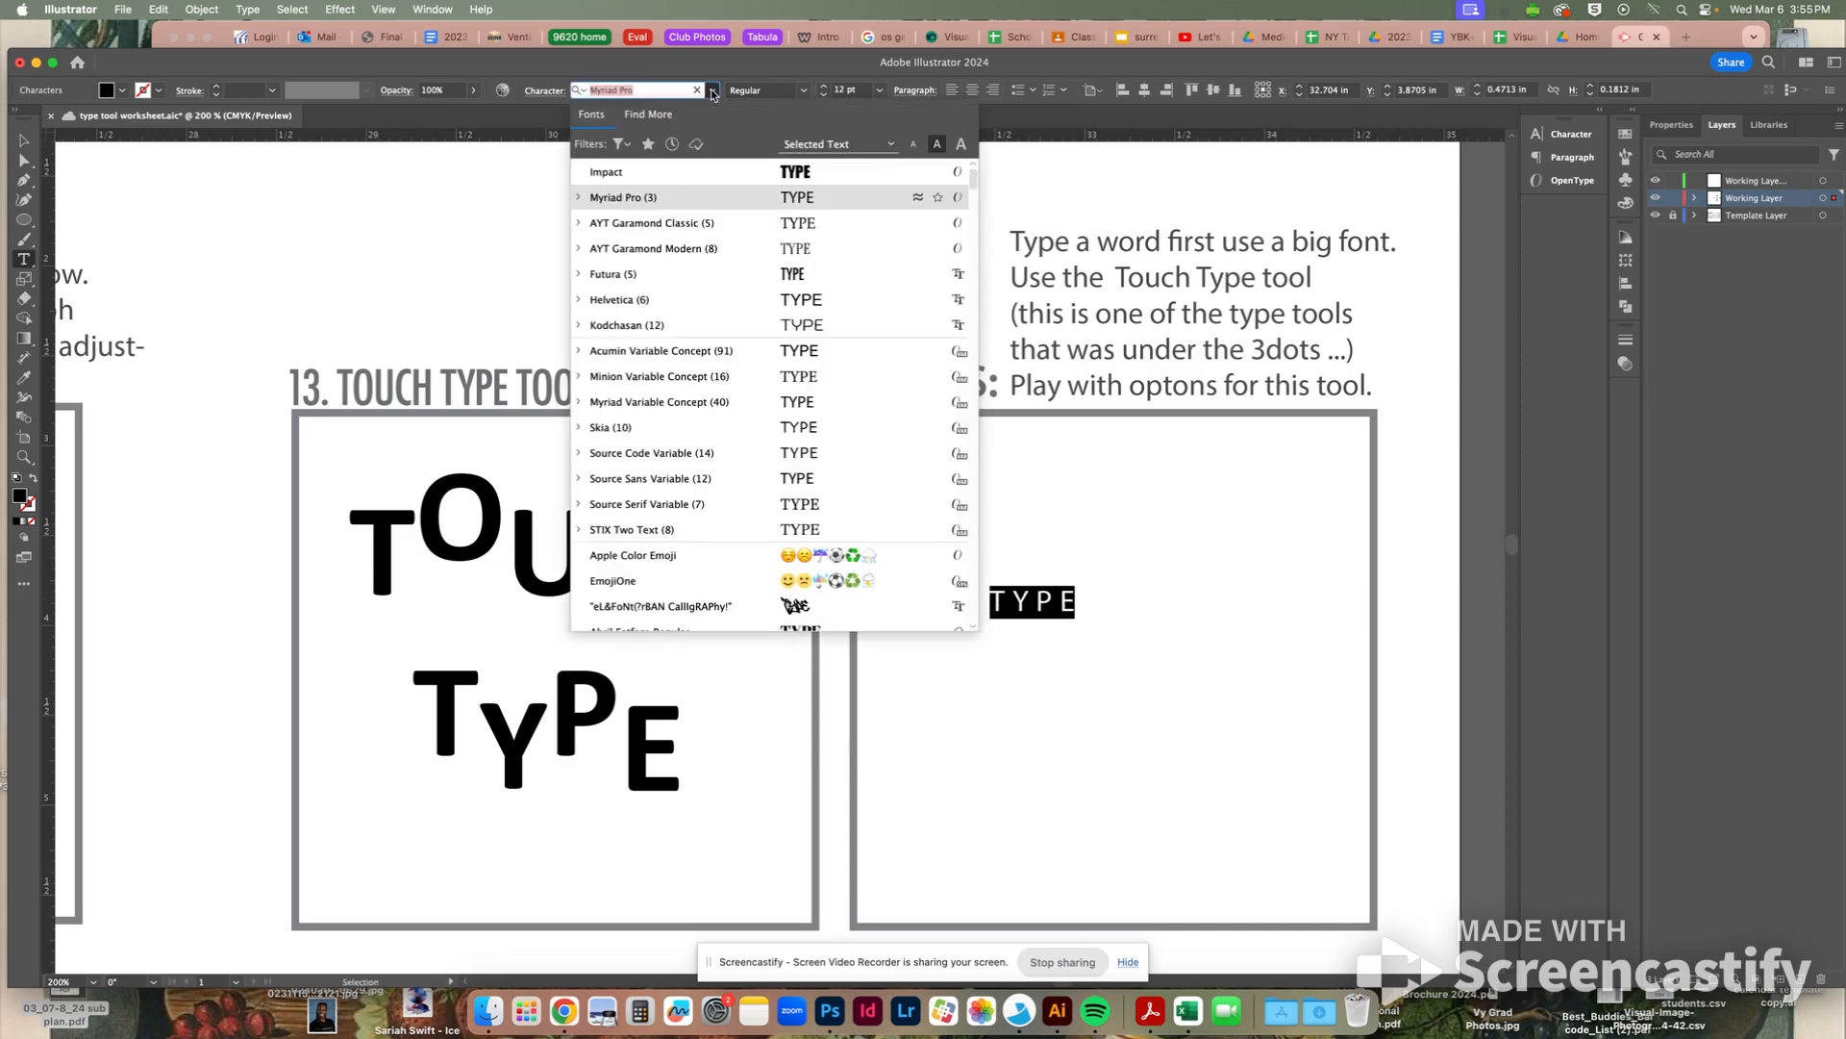
pyautogui.click(784, 177)
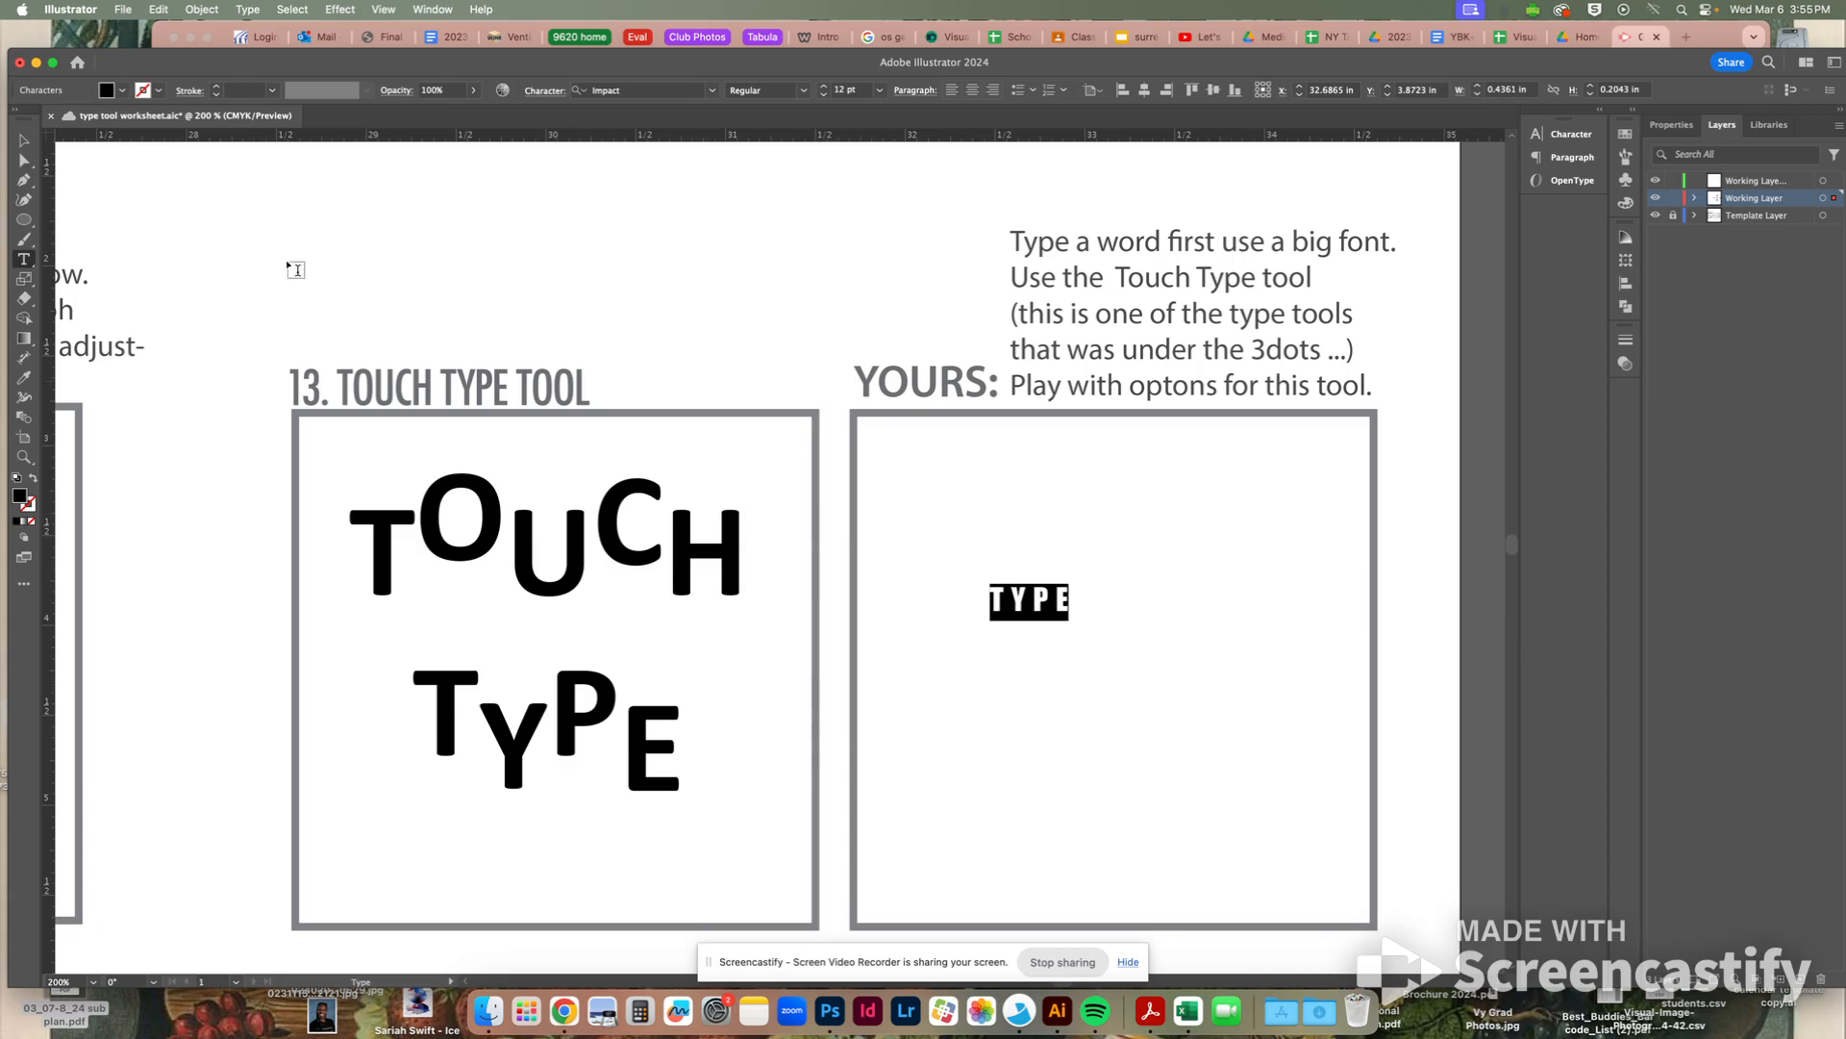
# Enlarge "TYPE" to about 67 pt, stretch it to about 1.89 in wide and reposition it slightly within its box
pyautogui.click(24, 141)
pyautogui.moveTo(1067, 619); pyautogui.dragTo(1258, 753)
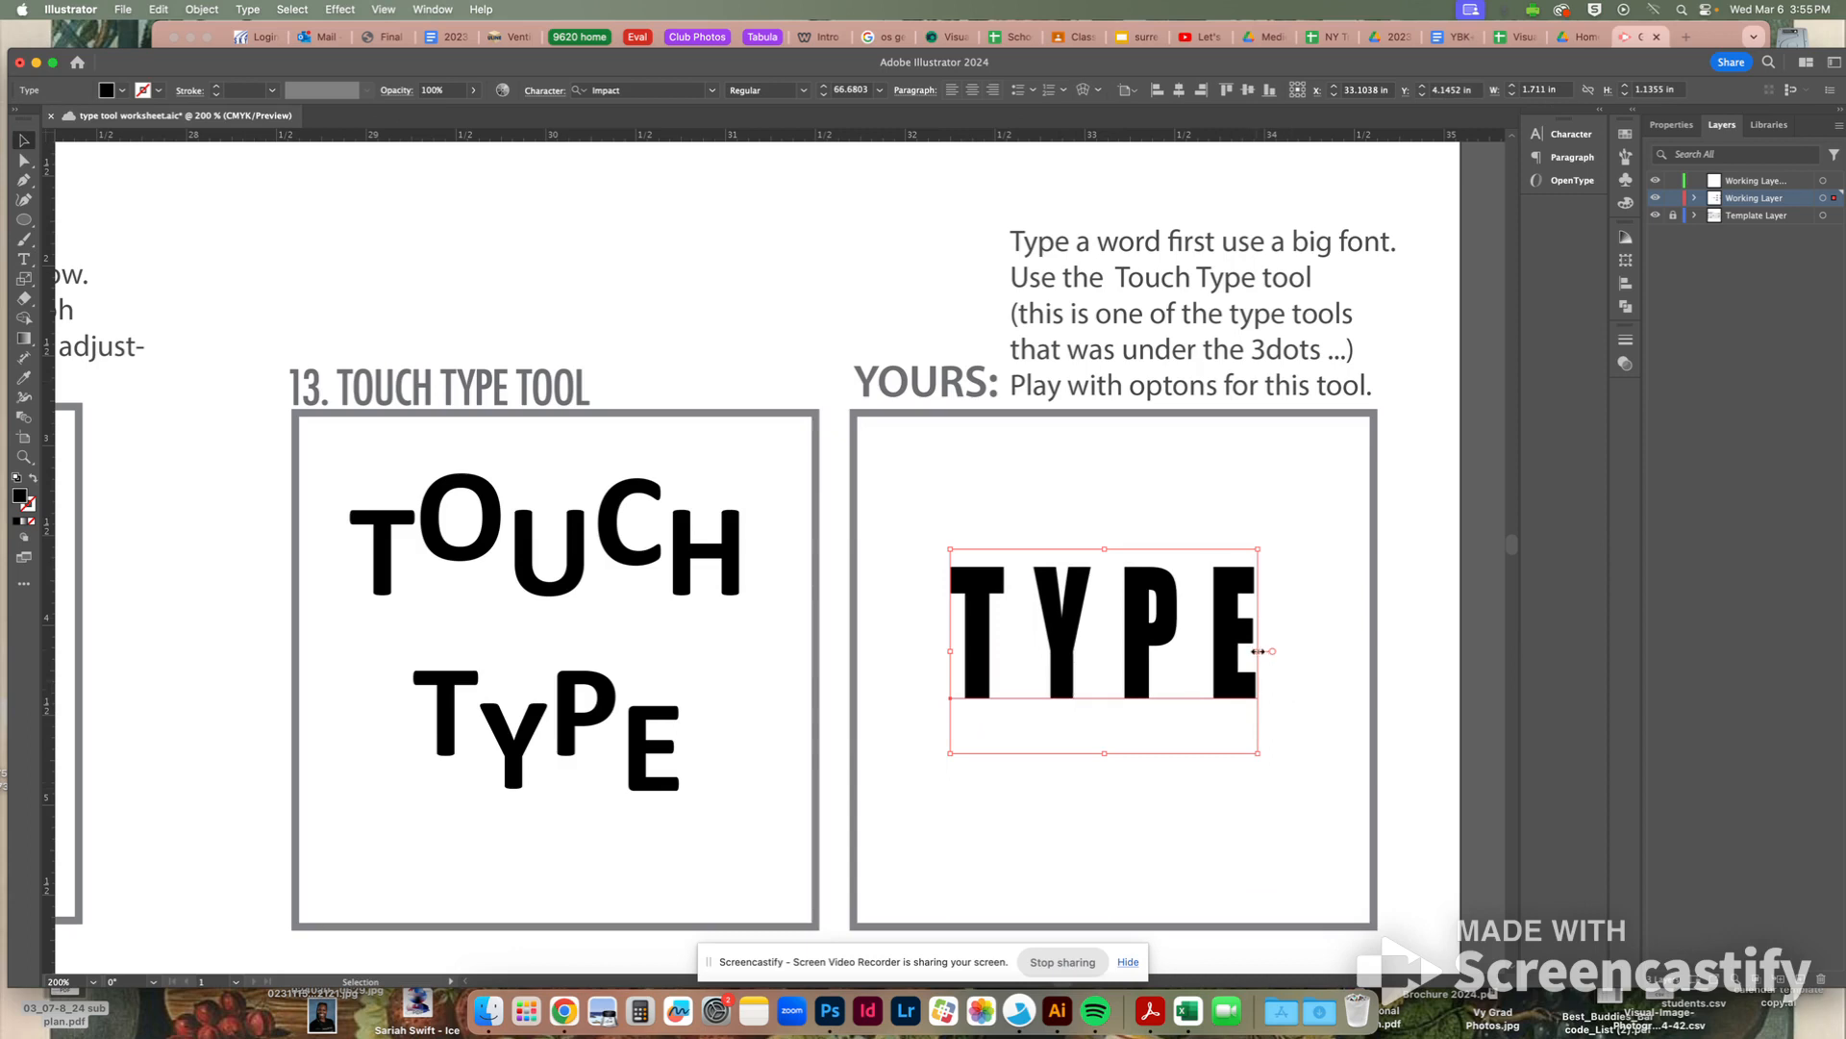
pyautogui.moveTo(1258, 651); pyautogui.dragTo(1289, 651)
pyautogui.click(1214, 474)
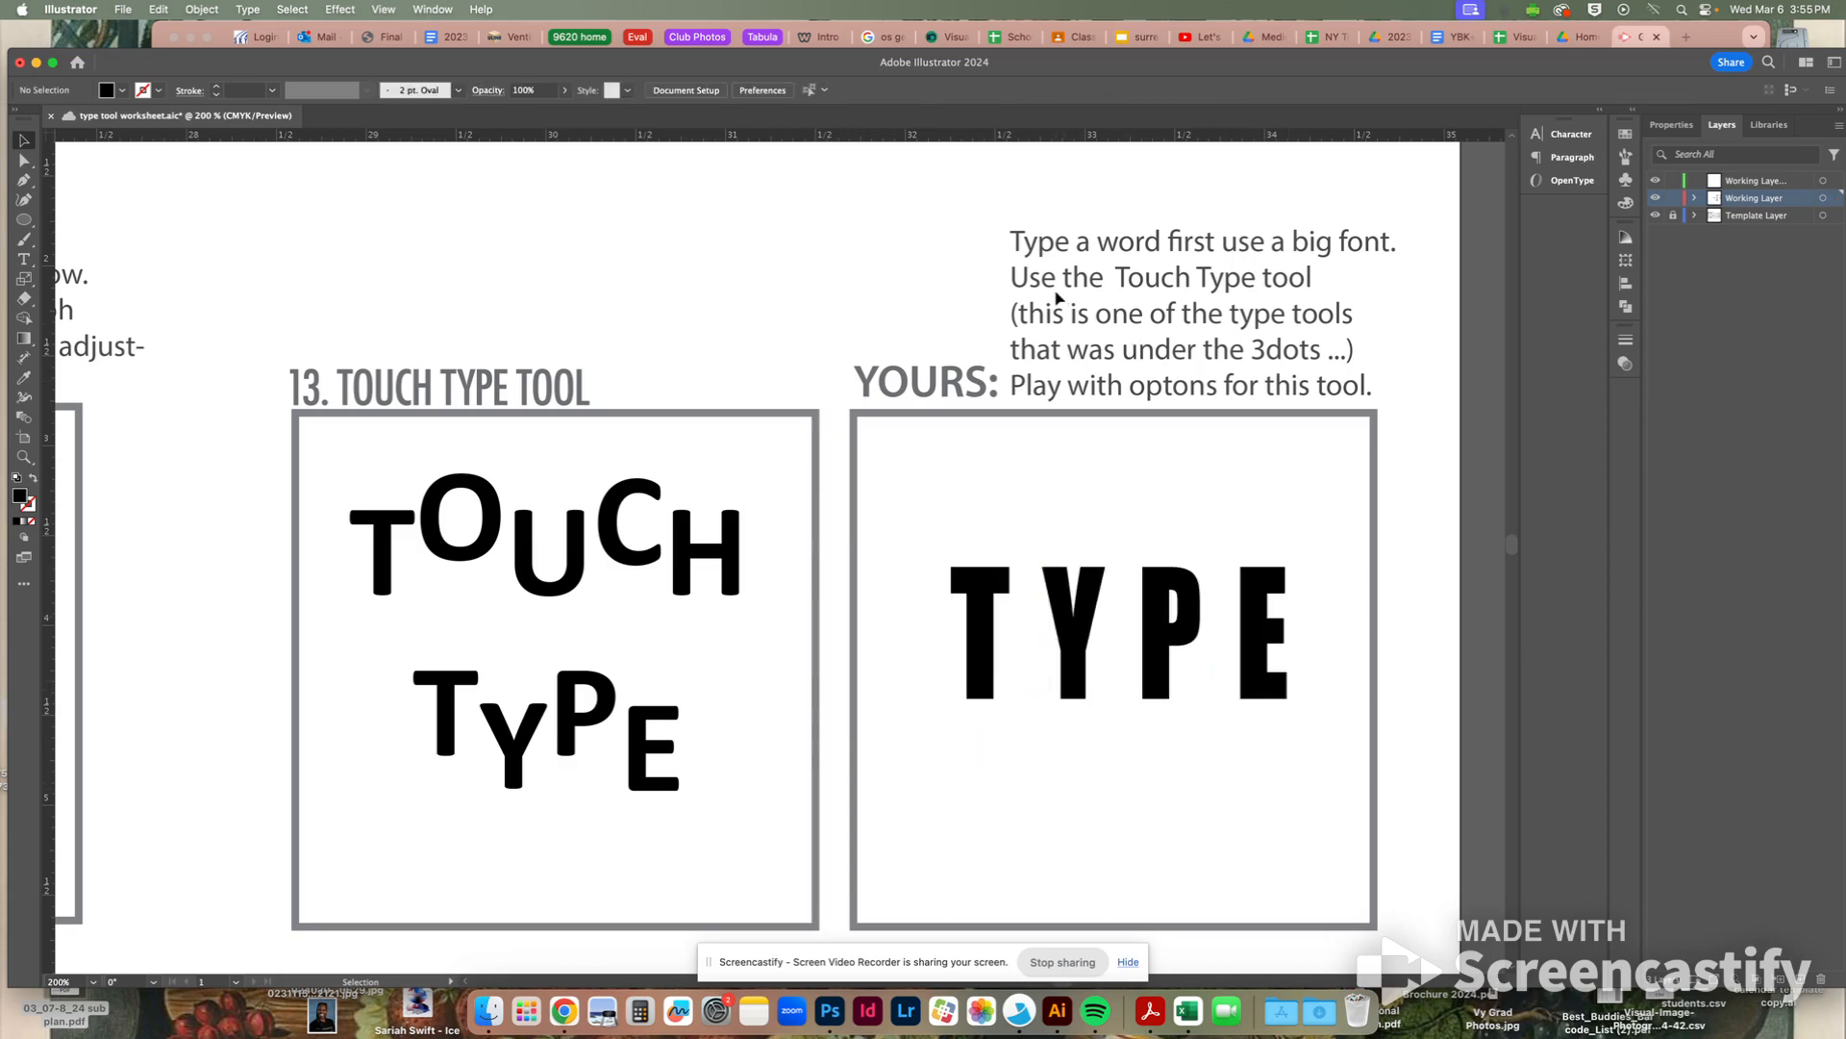
pyautogui.moveTo(1085, 673)
pyautogui.mouseDown()
pyautogui.moveTo(1024, 709)
pyautogui.moveTo(1071, 692)
pyautogui.mouseUp()
pyautogui.hscroll(1, 1116, 341)
pyautogui.hscroll(-1, 115, 313)
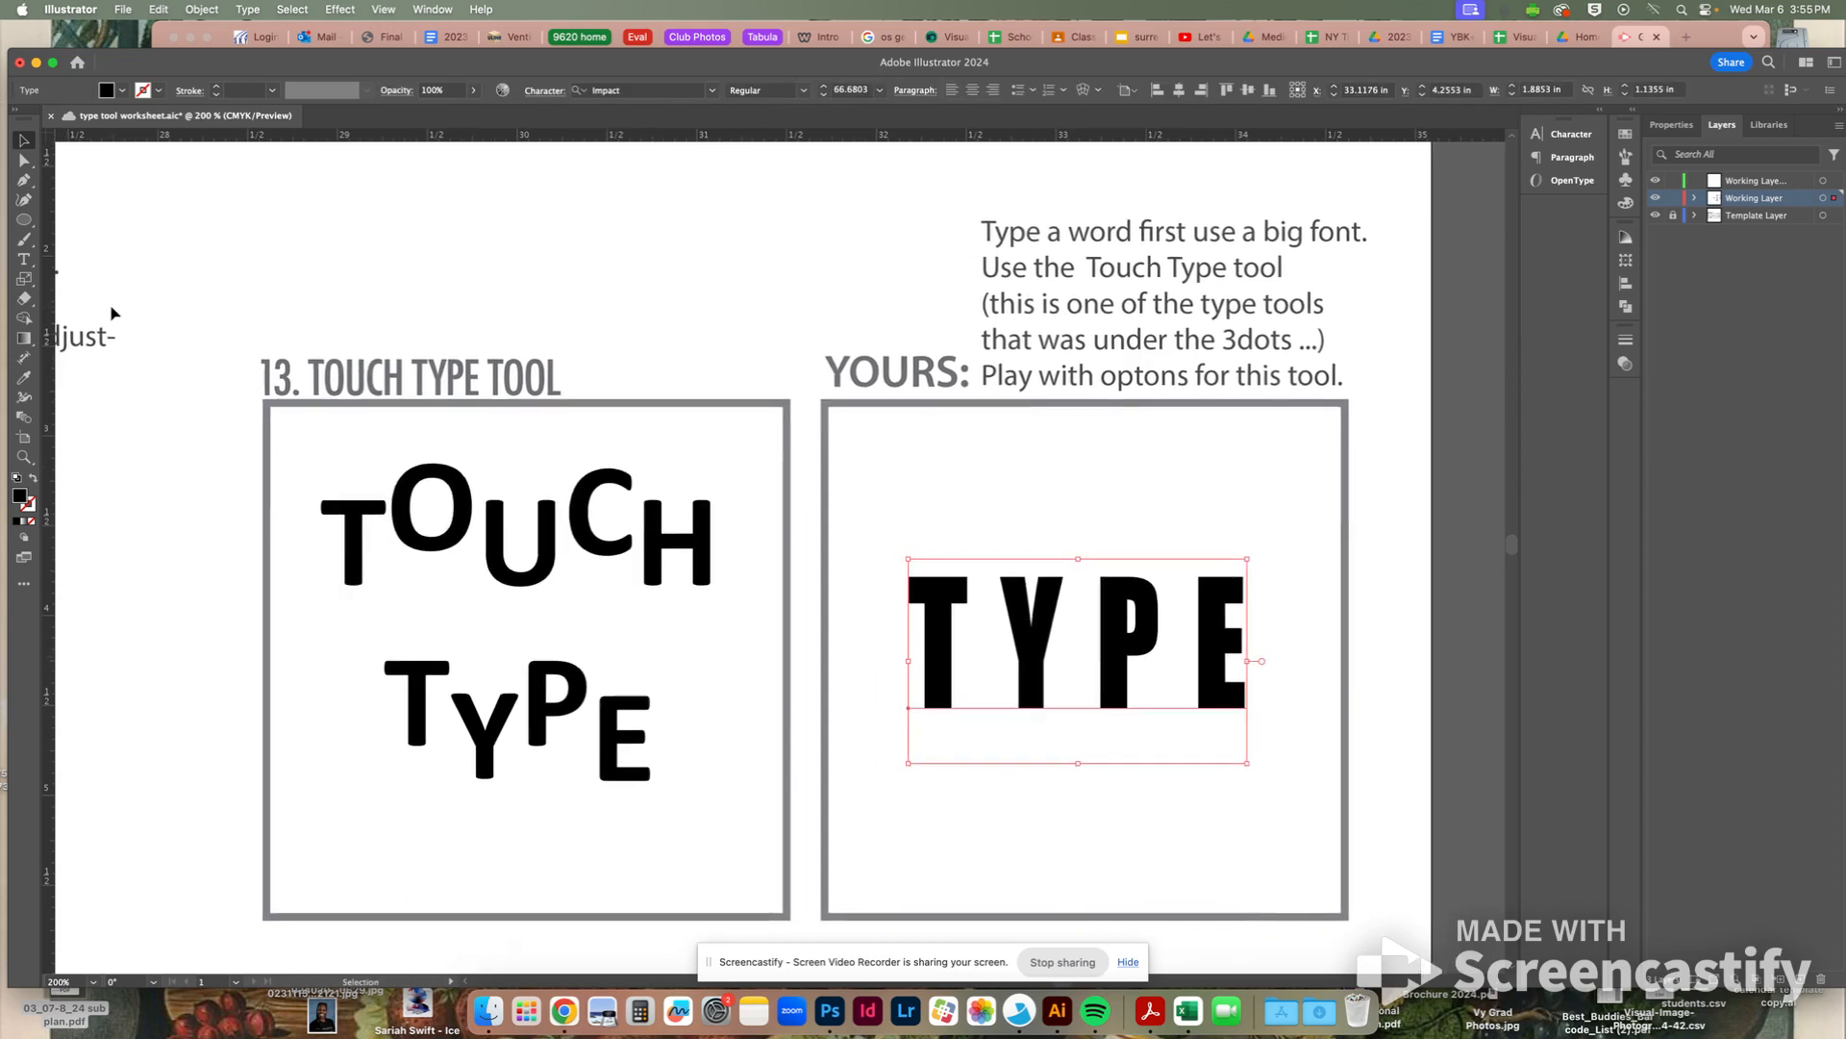
# With the Touch Type tool, raise the Y of "TYPE", tilt it clockwise and pull it close to the T
pyautogui.click(29, 265)
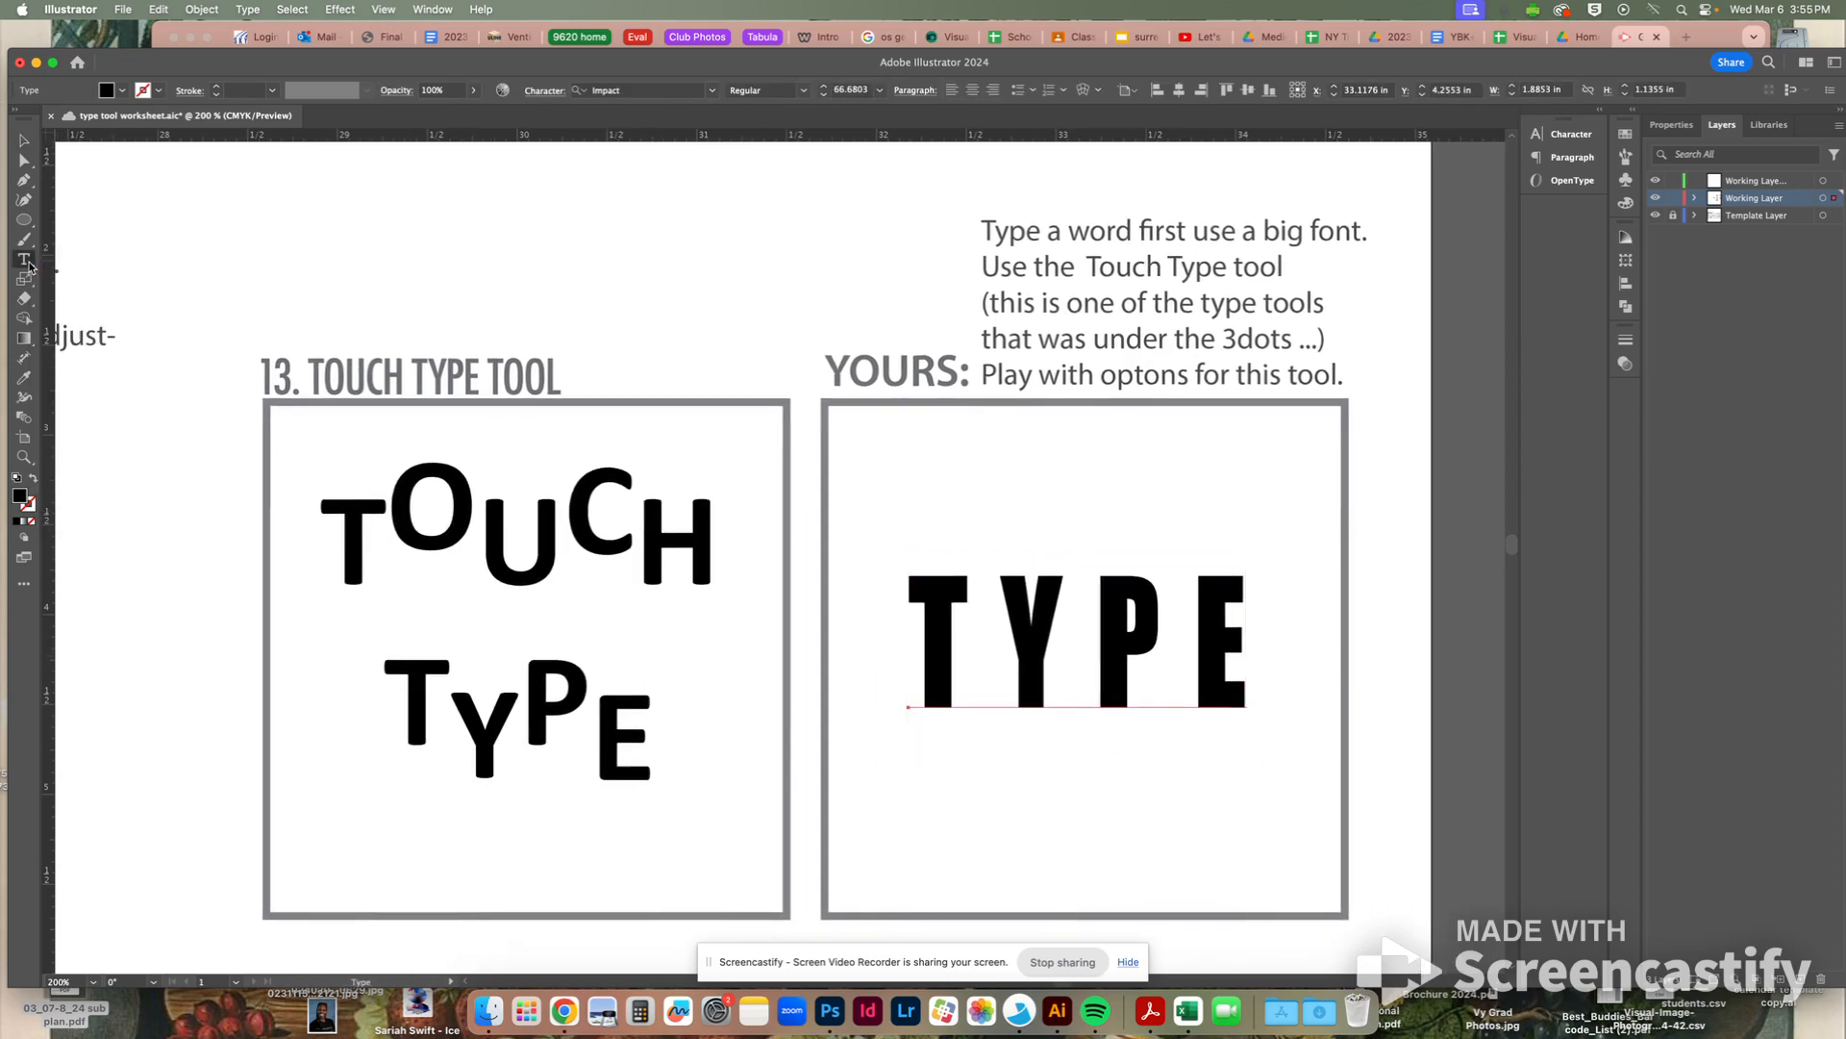
pyautogui.click(28, 266)
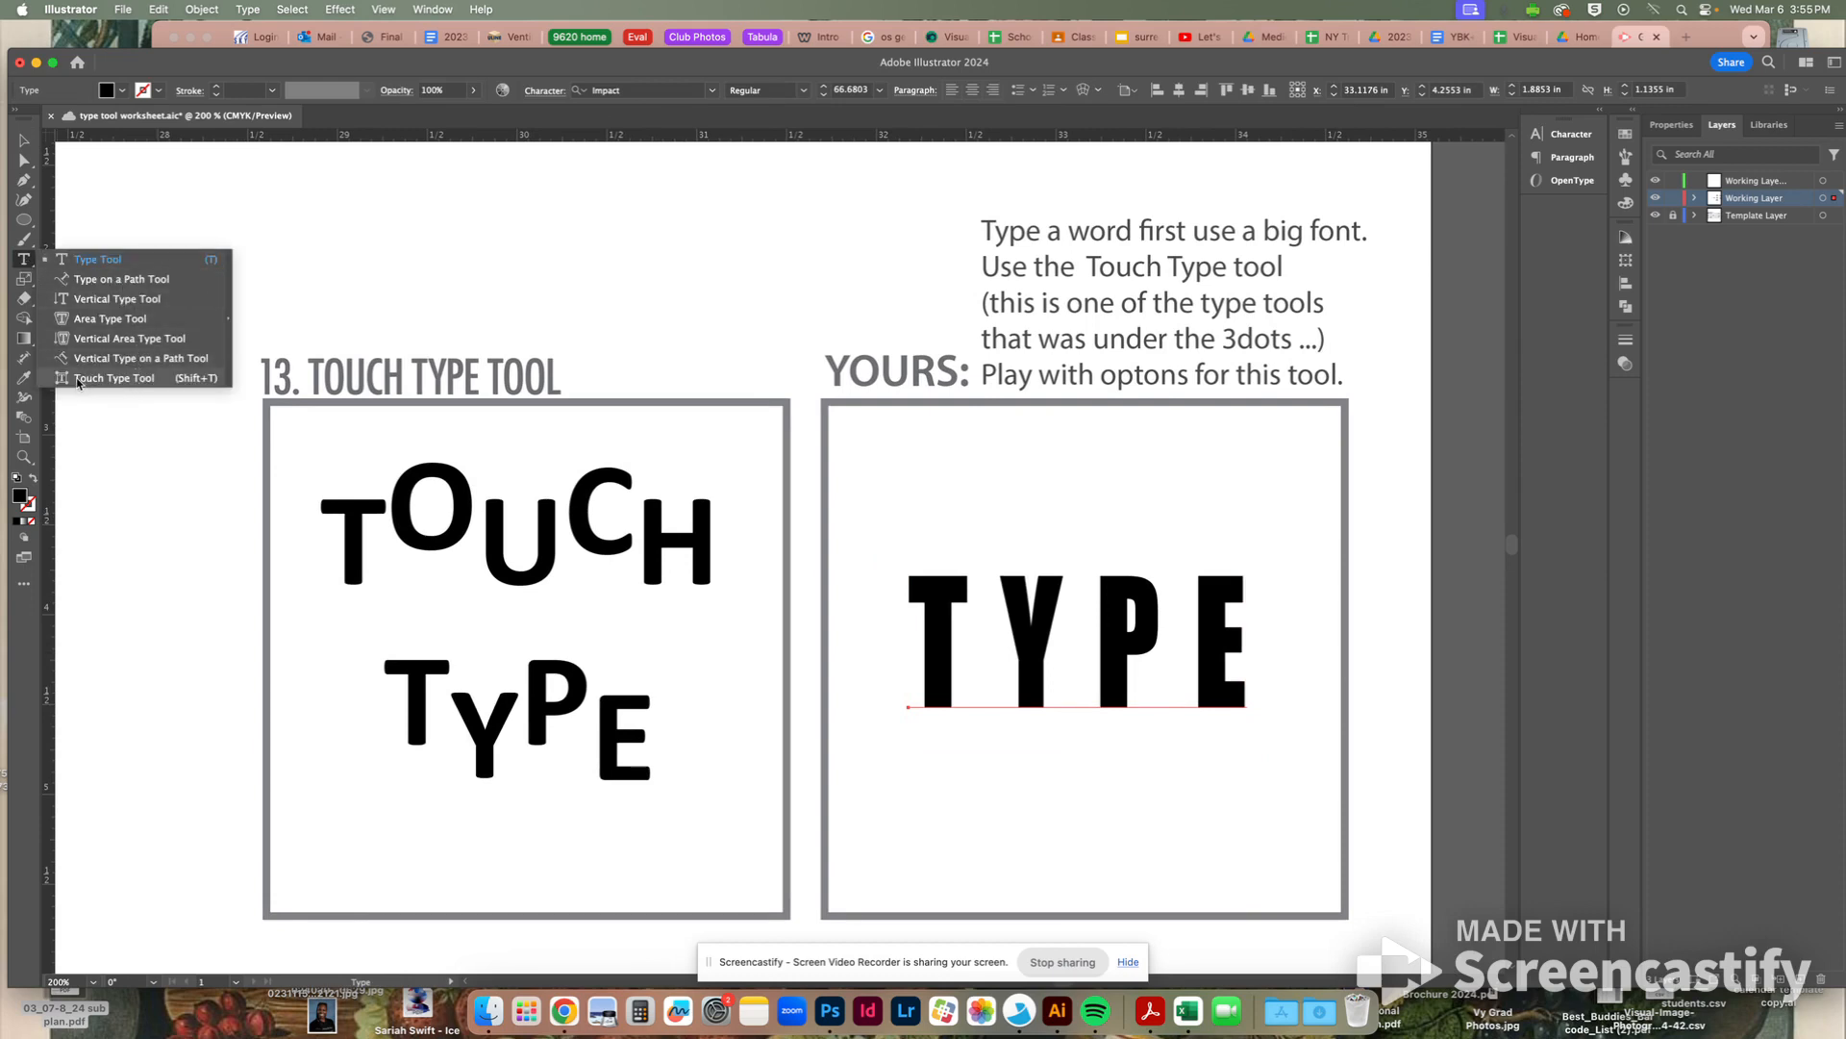
pyautogui.click(128, 381)
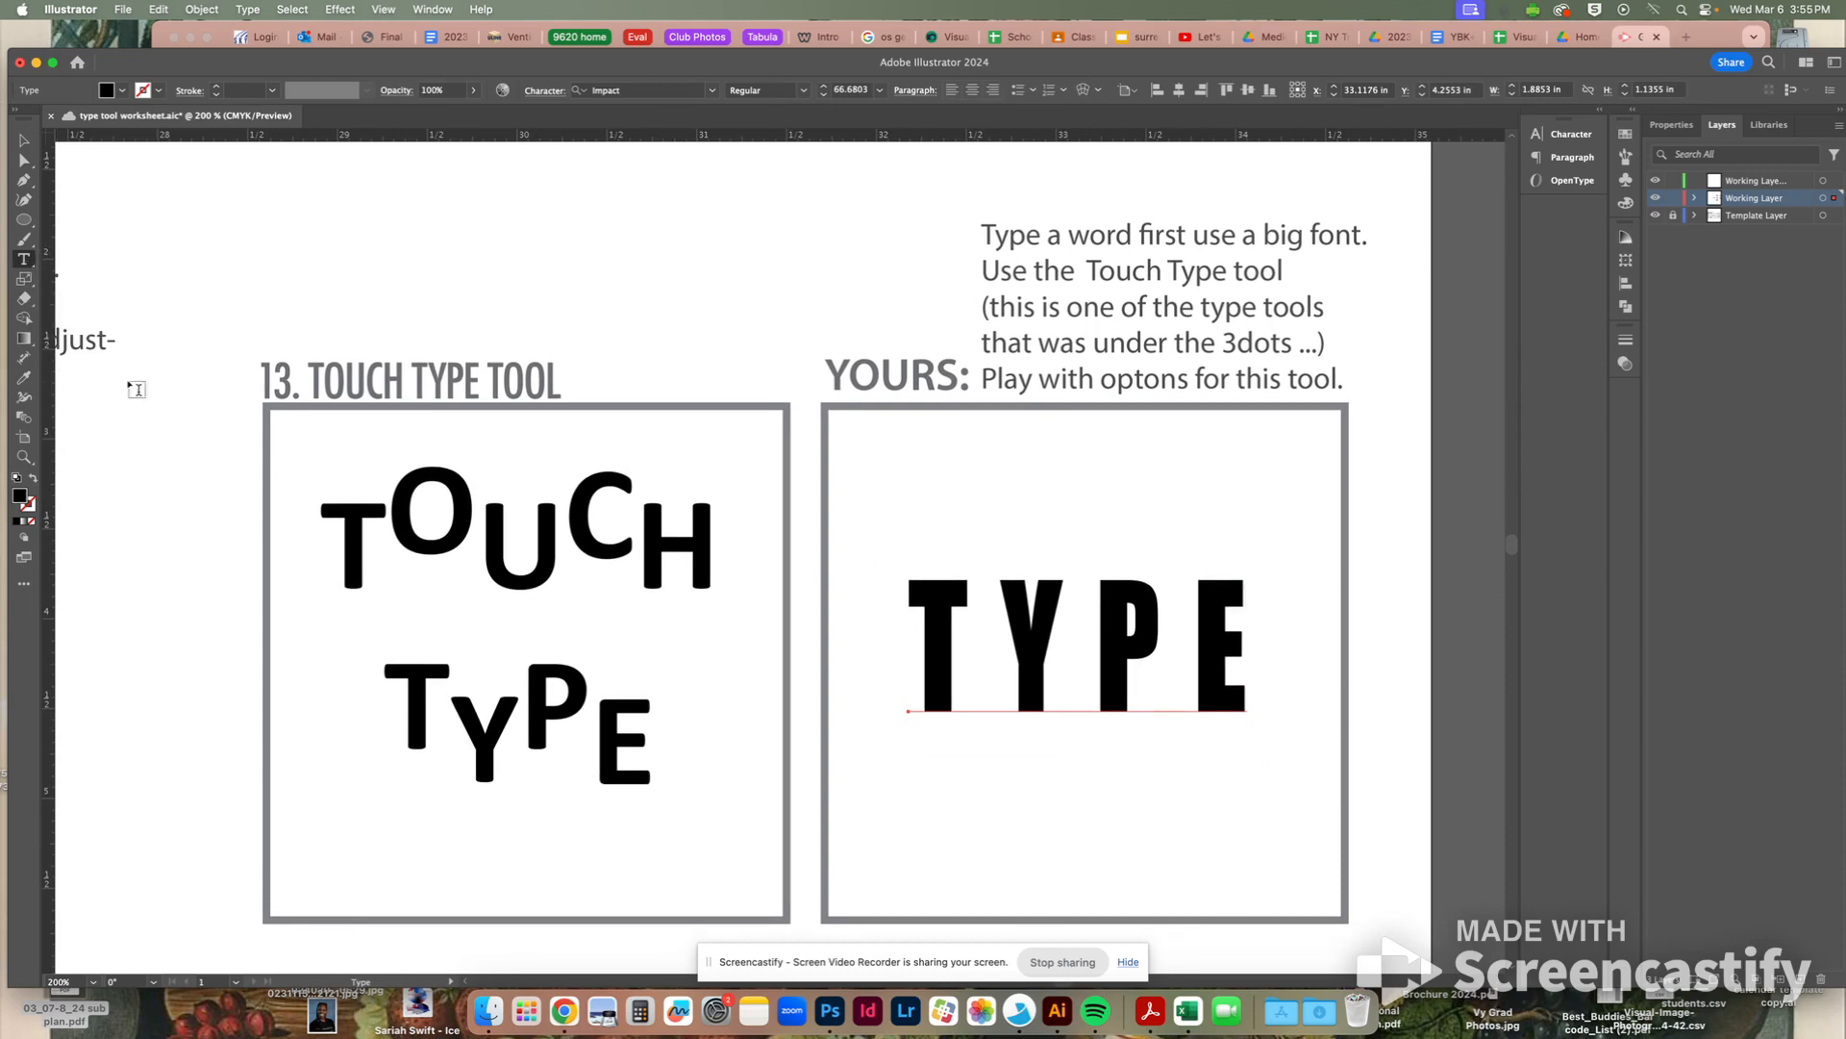
pyautogui.click(24, 259)
pyautogui.click(106, 385)
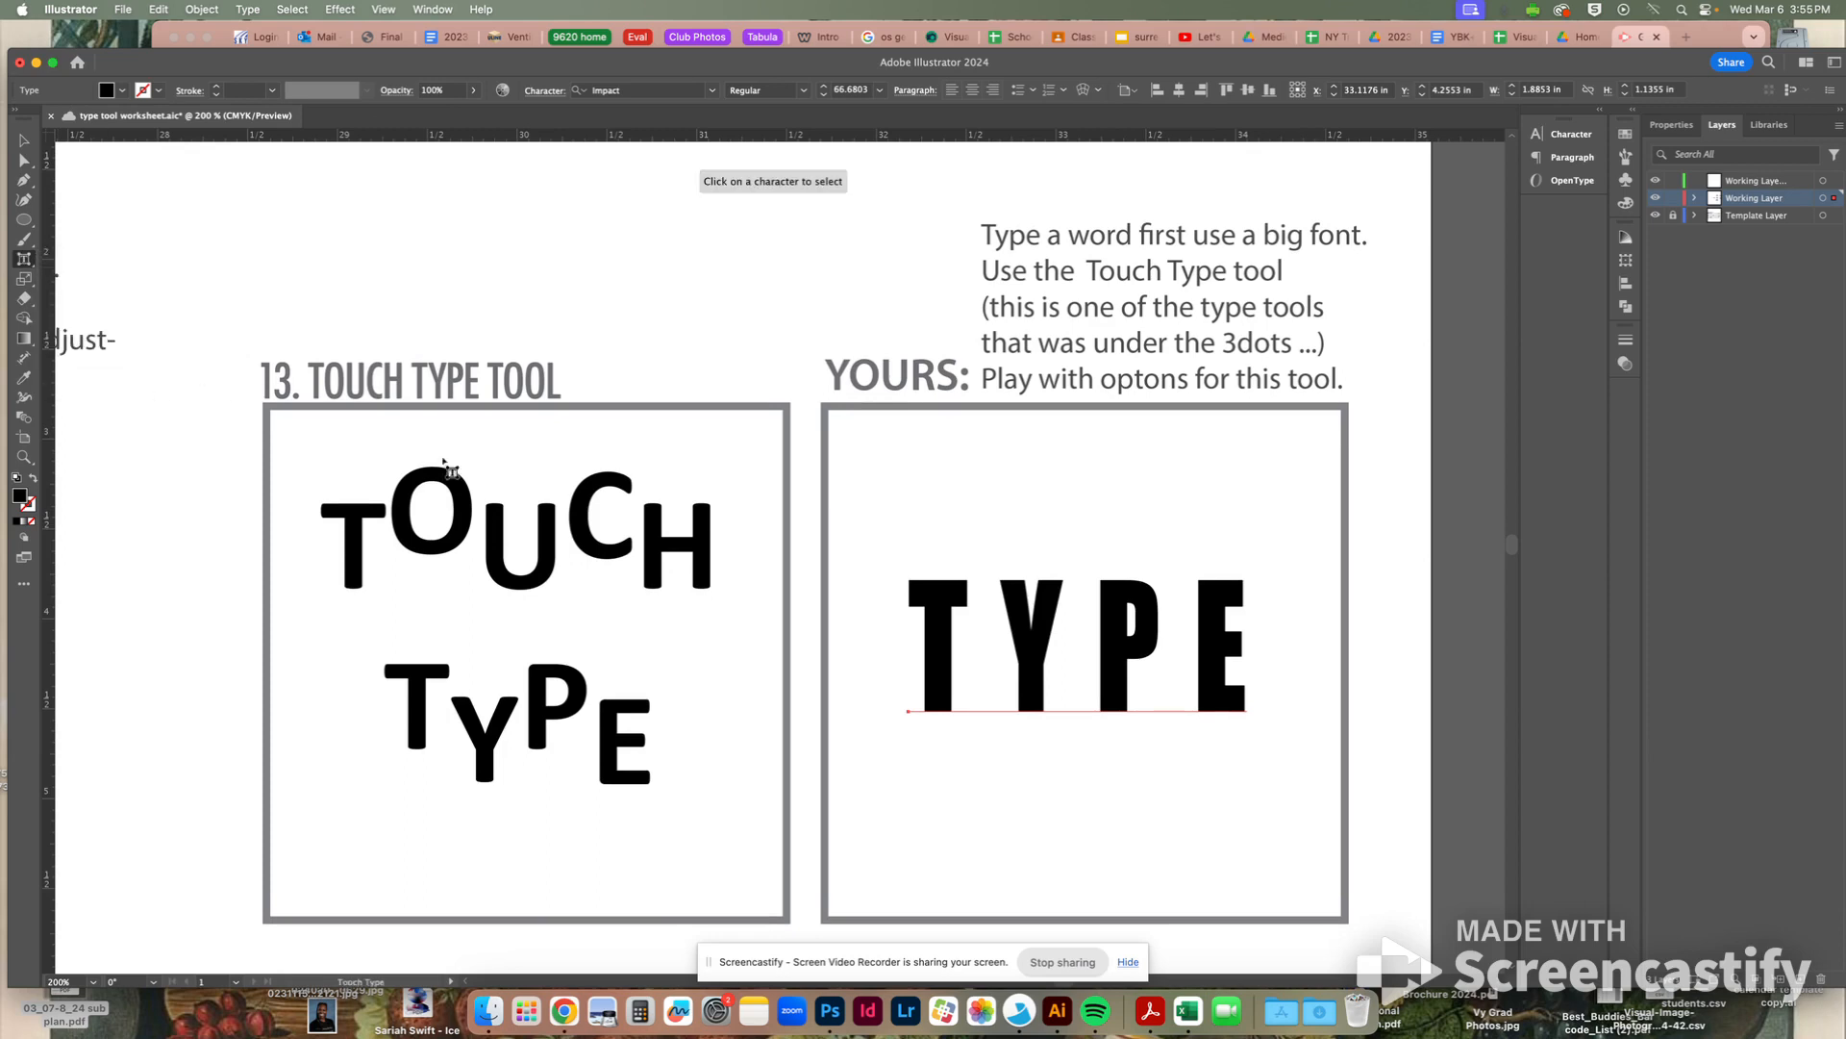
pyautogui.click(1045, 639)
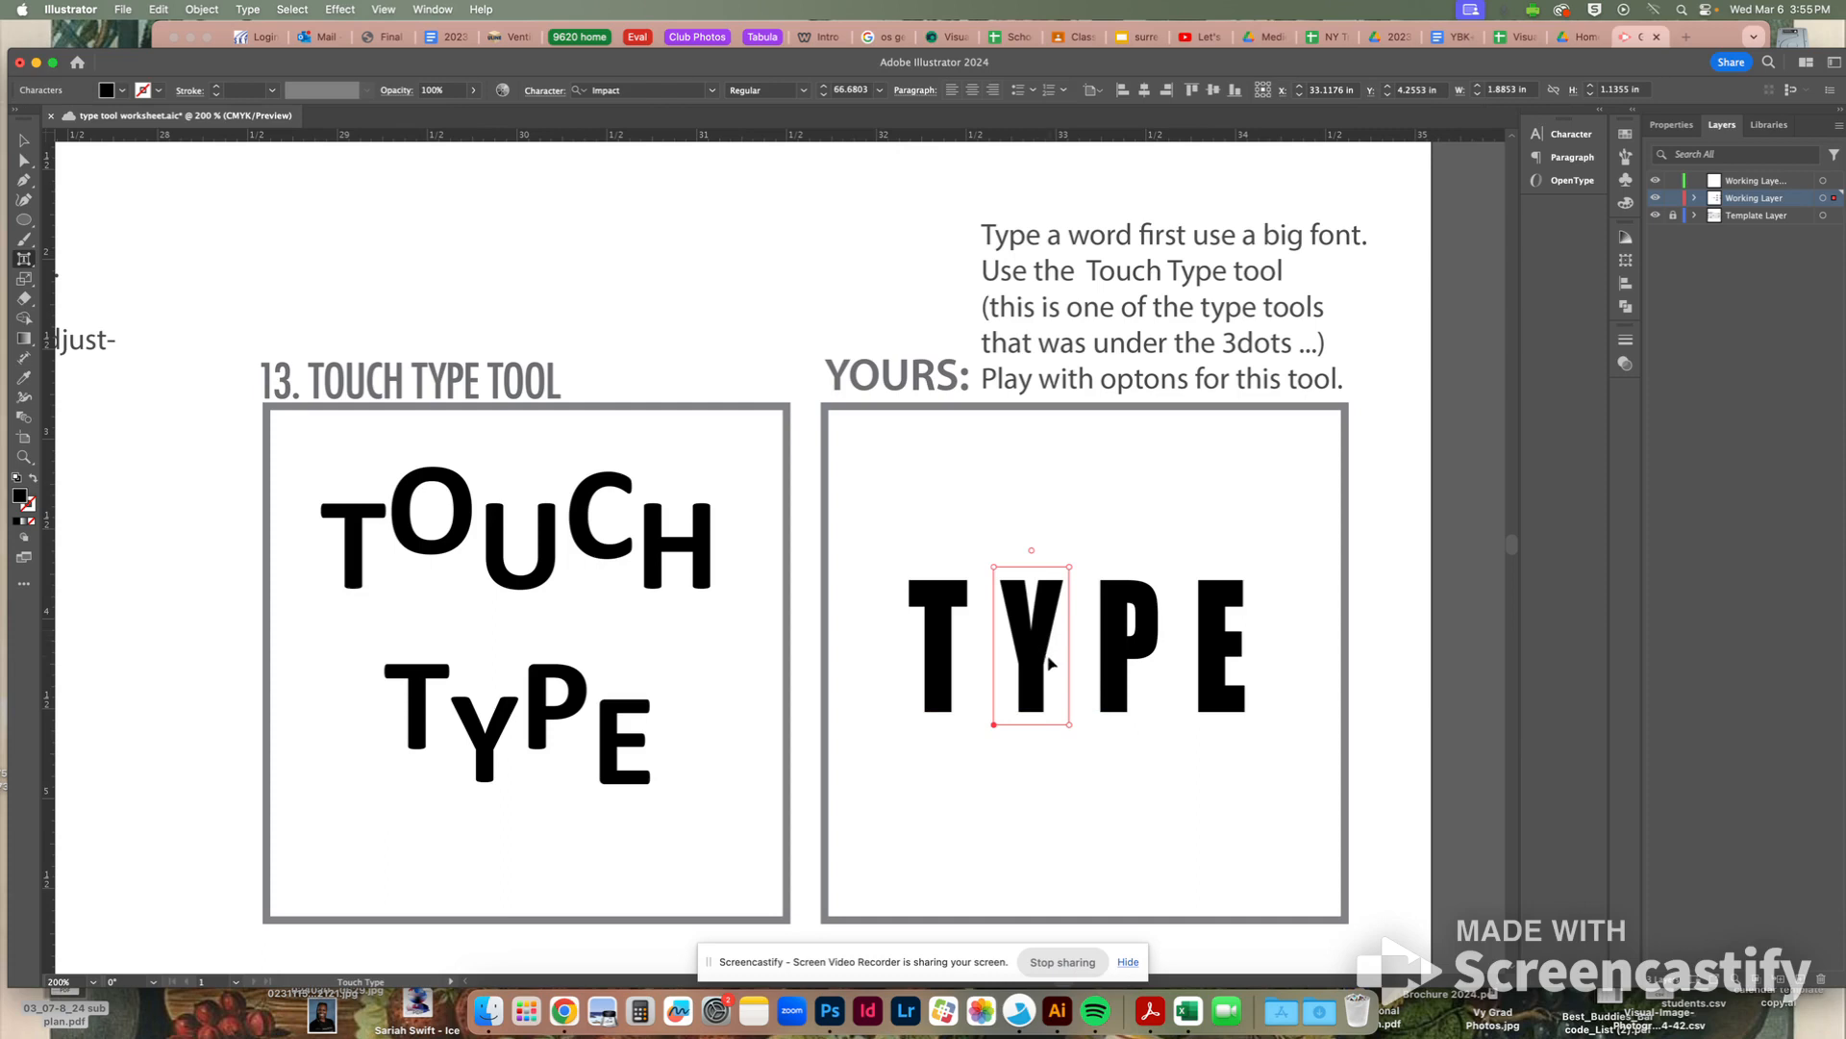
pyautogui.click(1115, 665)
pyautogui.click(1222, 649)
pyautogui.click(1034, 640)
pyautogui.moveTo(1040, 646); pyautogui.dragTo(1039, 606)
pyautogui.moveTo(1026, 510); pyautogui.dragTo(1066, 514)
pyautogui.moveTo(1055, 615); pyautogui.dragTo(1002, 621)
# Move the P and E of "TYPE" in close beside the tilted Y and return to the regular Type tool
pyautogui.click(1089, 656)
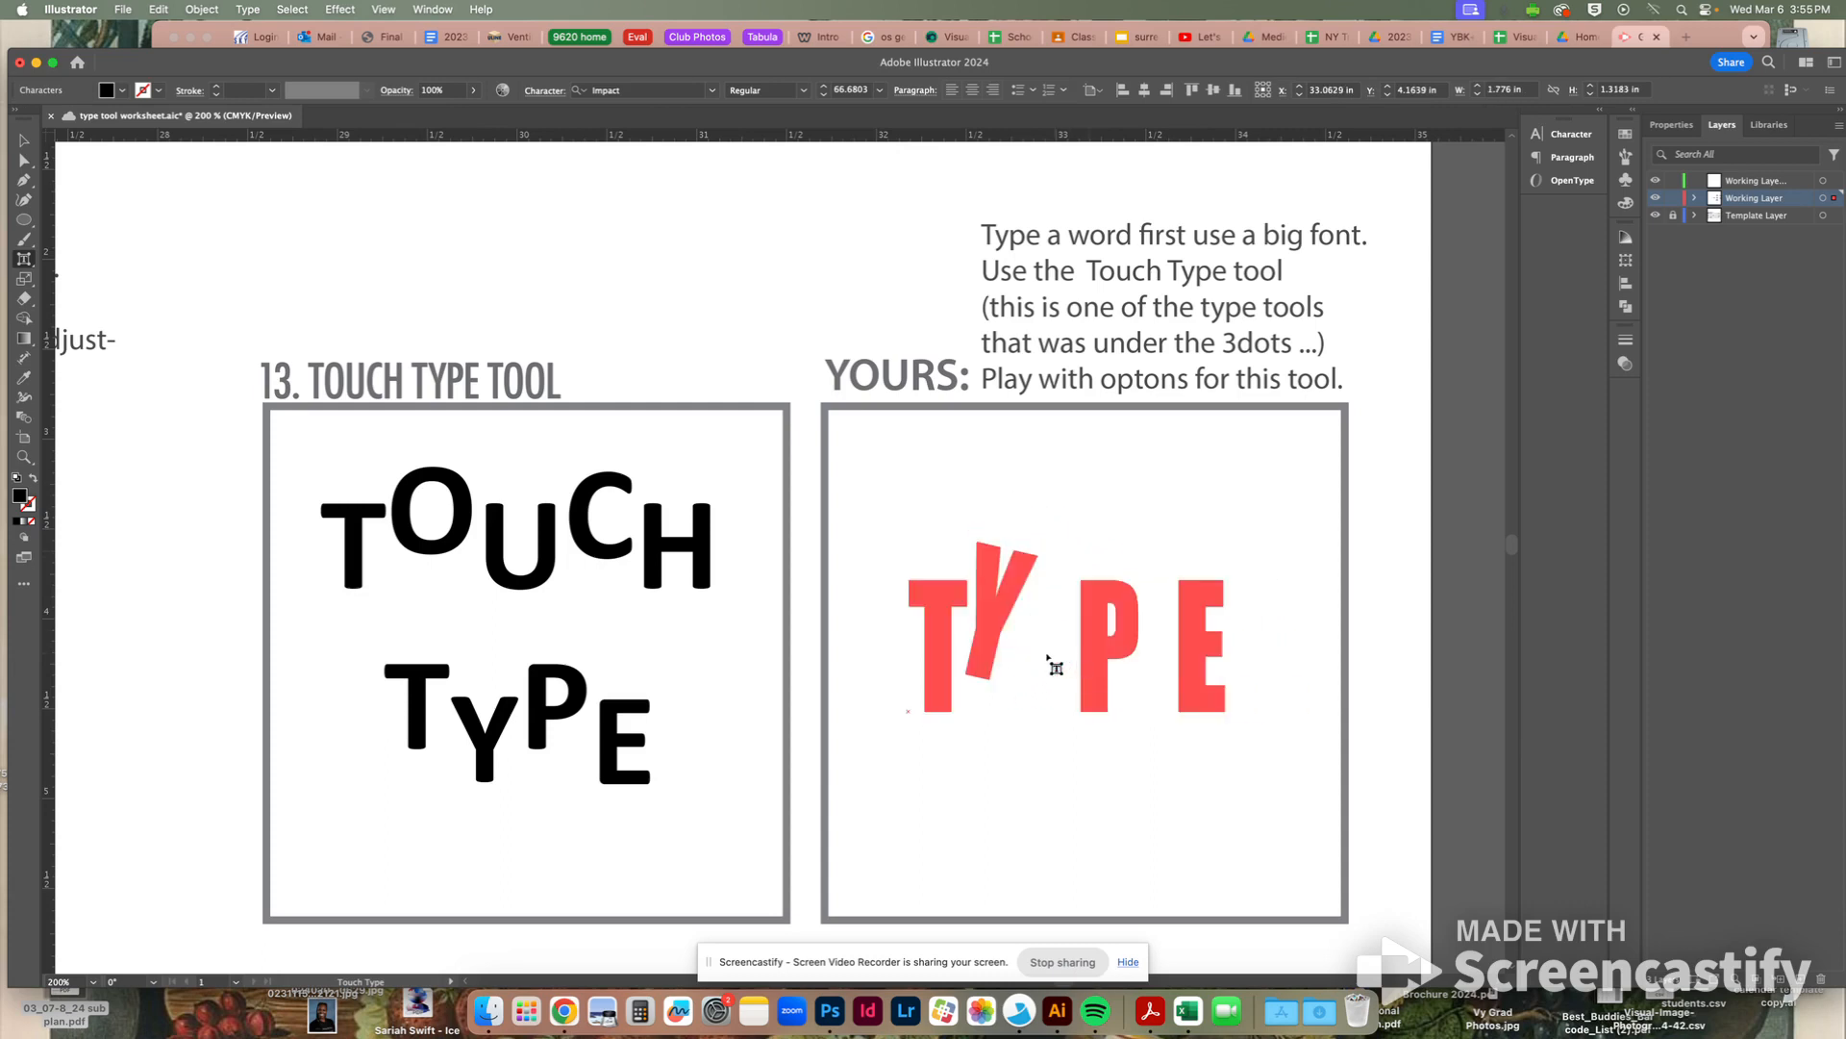
pyautogui.moveTo(1102, 663)
pyautogui.mouseDown()
pyautogui.moveTo(1055, 670)
pyautogui.moveTo(1128, 666)
pyautogui.moveTo(1114, 666)
pyautogui.mouseUp()
pyautogui.click(1144, 673)
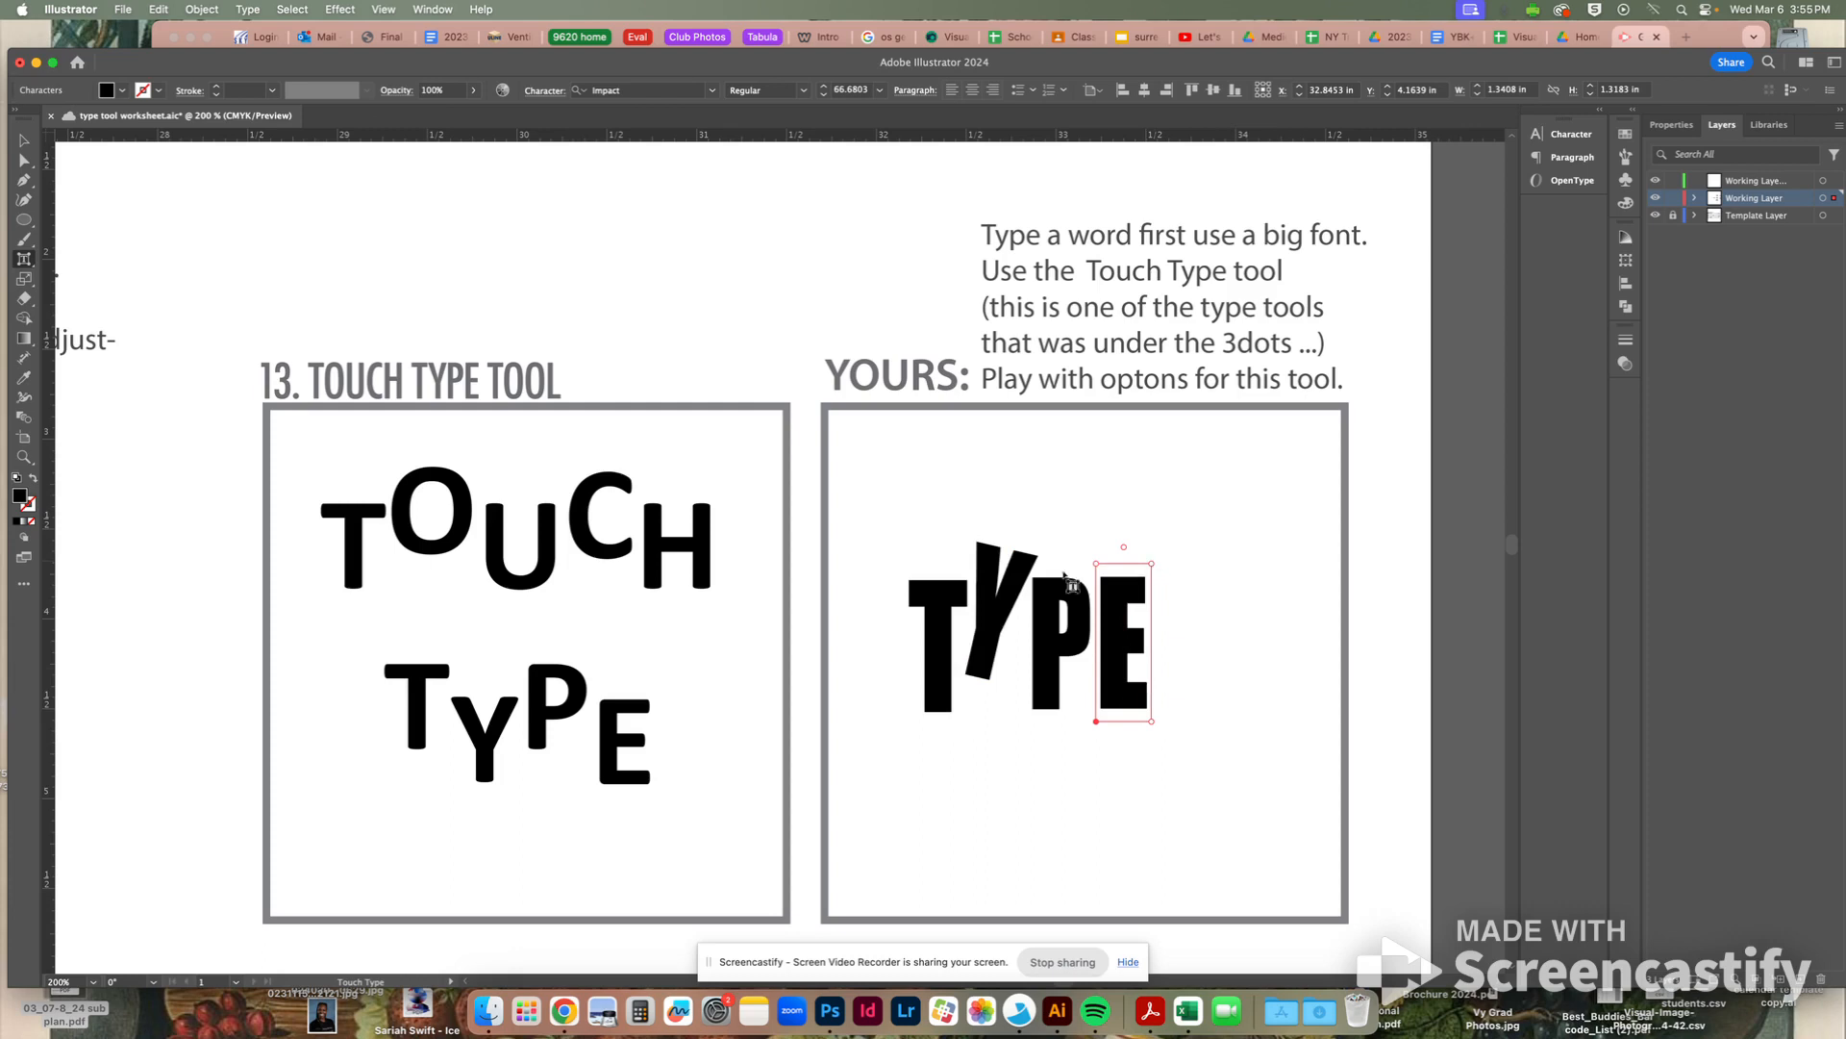
pyautogui.moveTo(18, 264); pyautogui.dragTo(76, 269)
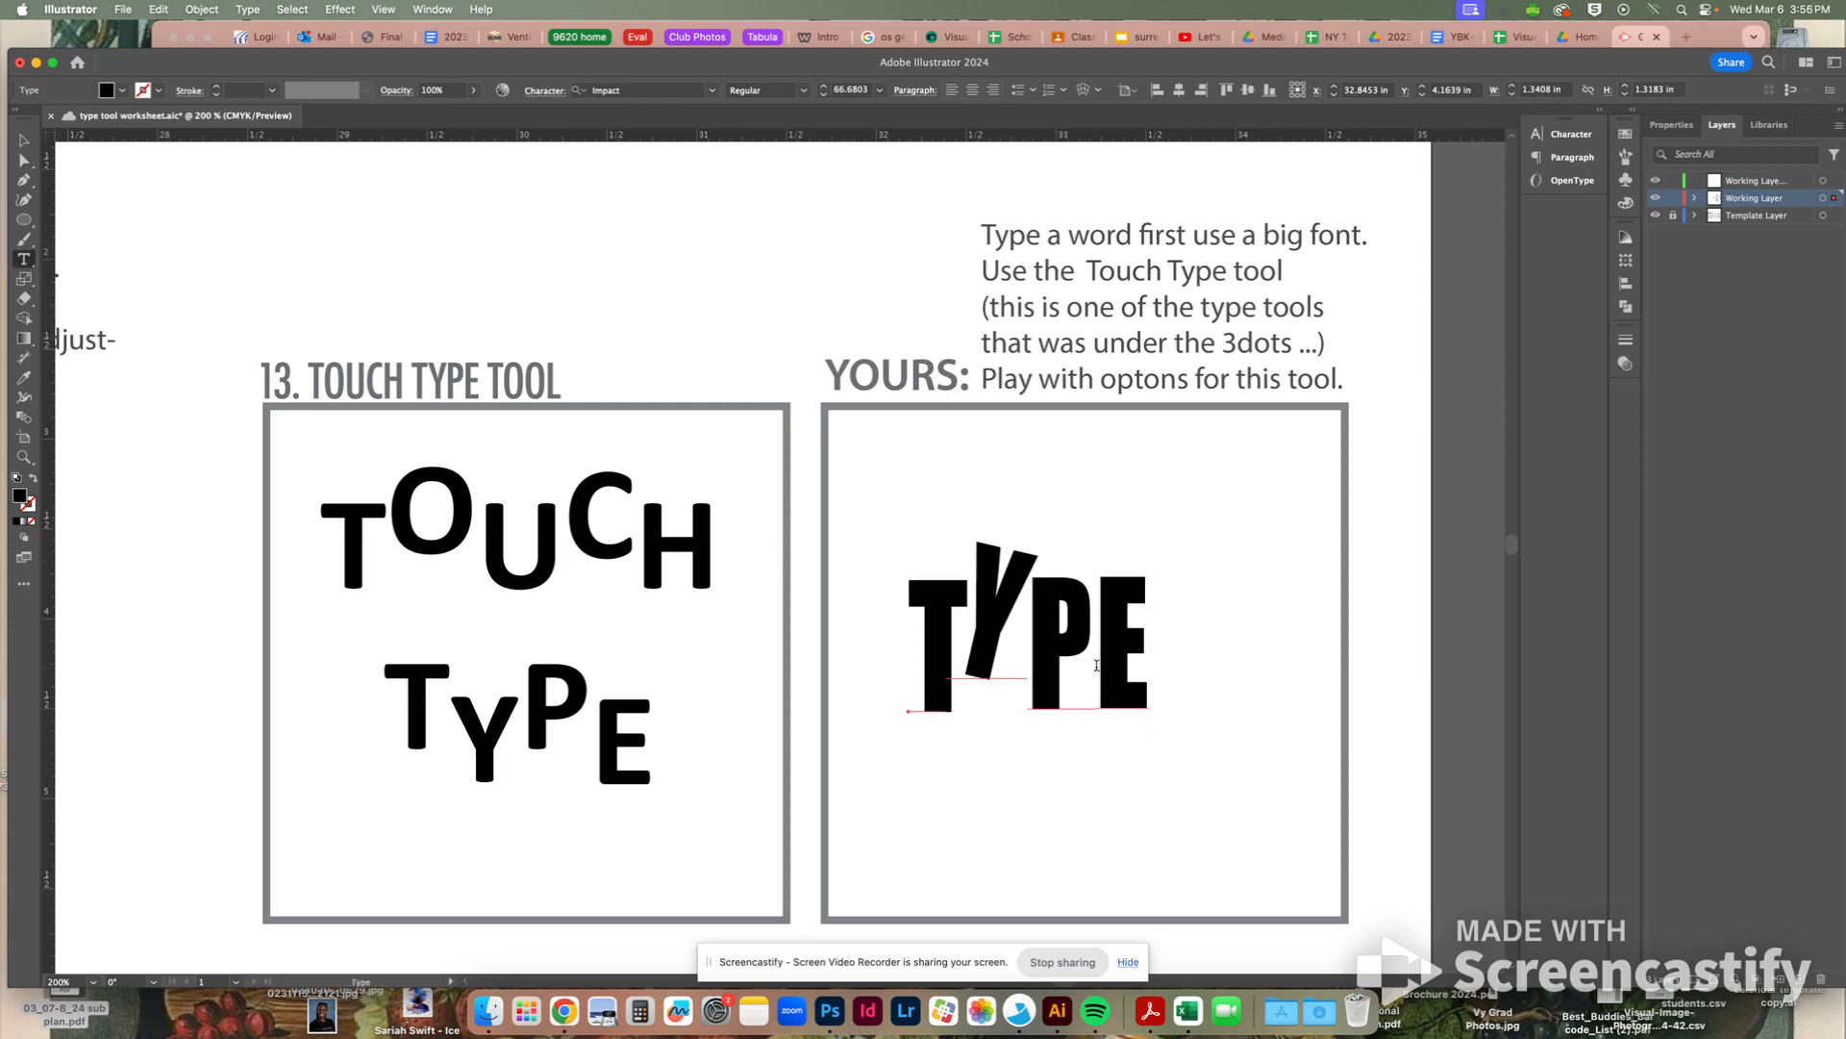
pyautogui.moveTo(1096, 665); pyautogui.dragTo(906, 673)
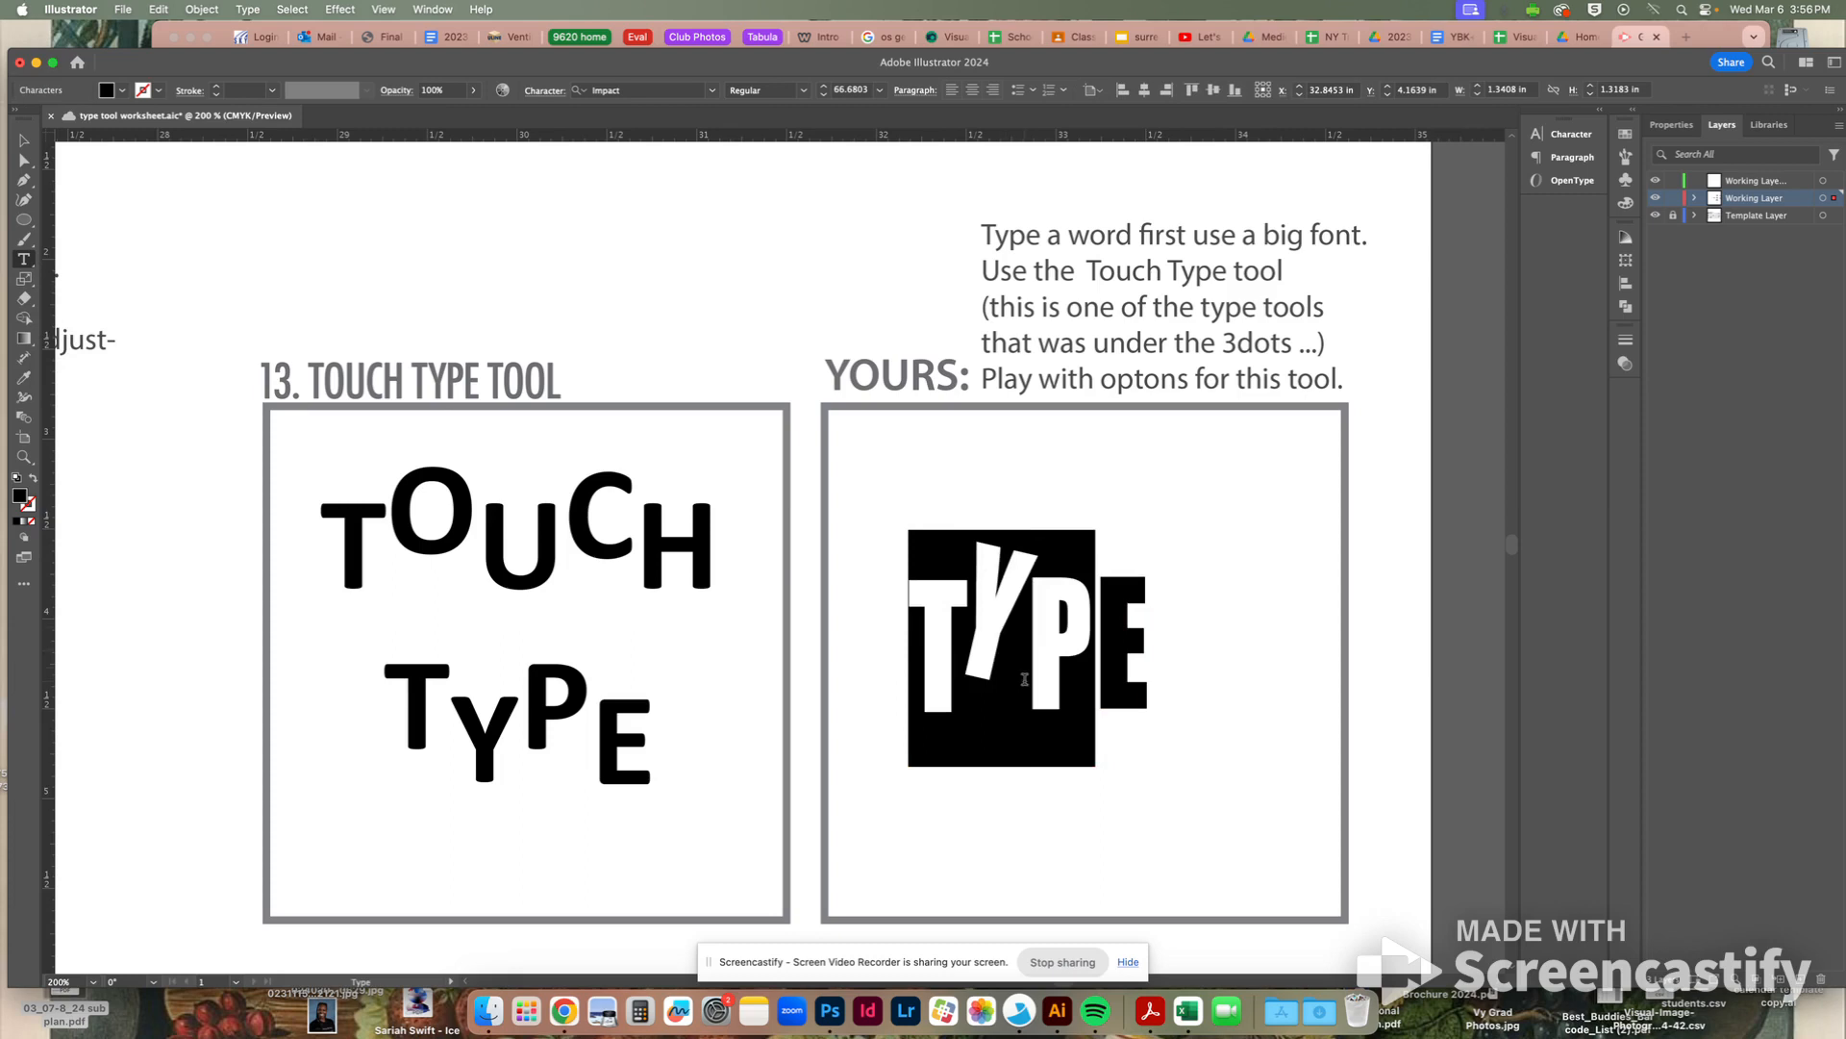
pyautogui.write('TYE')
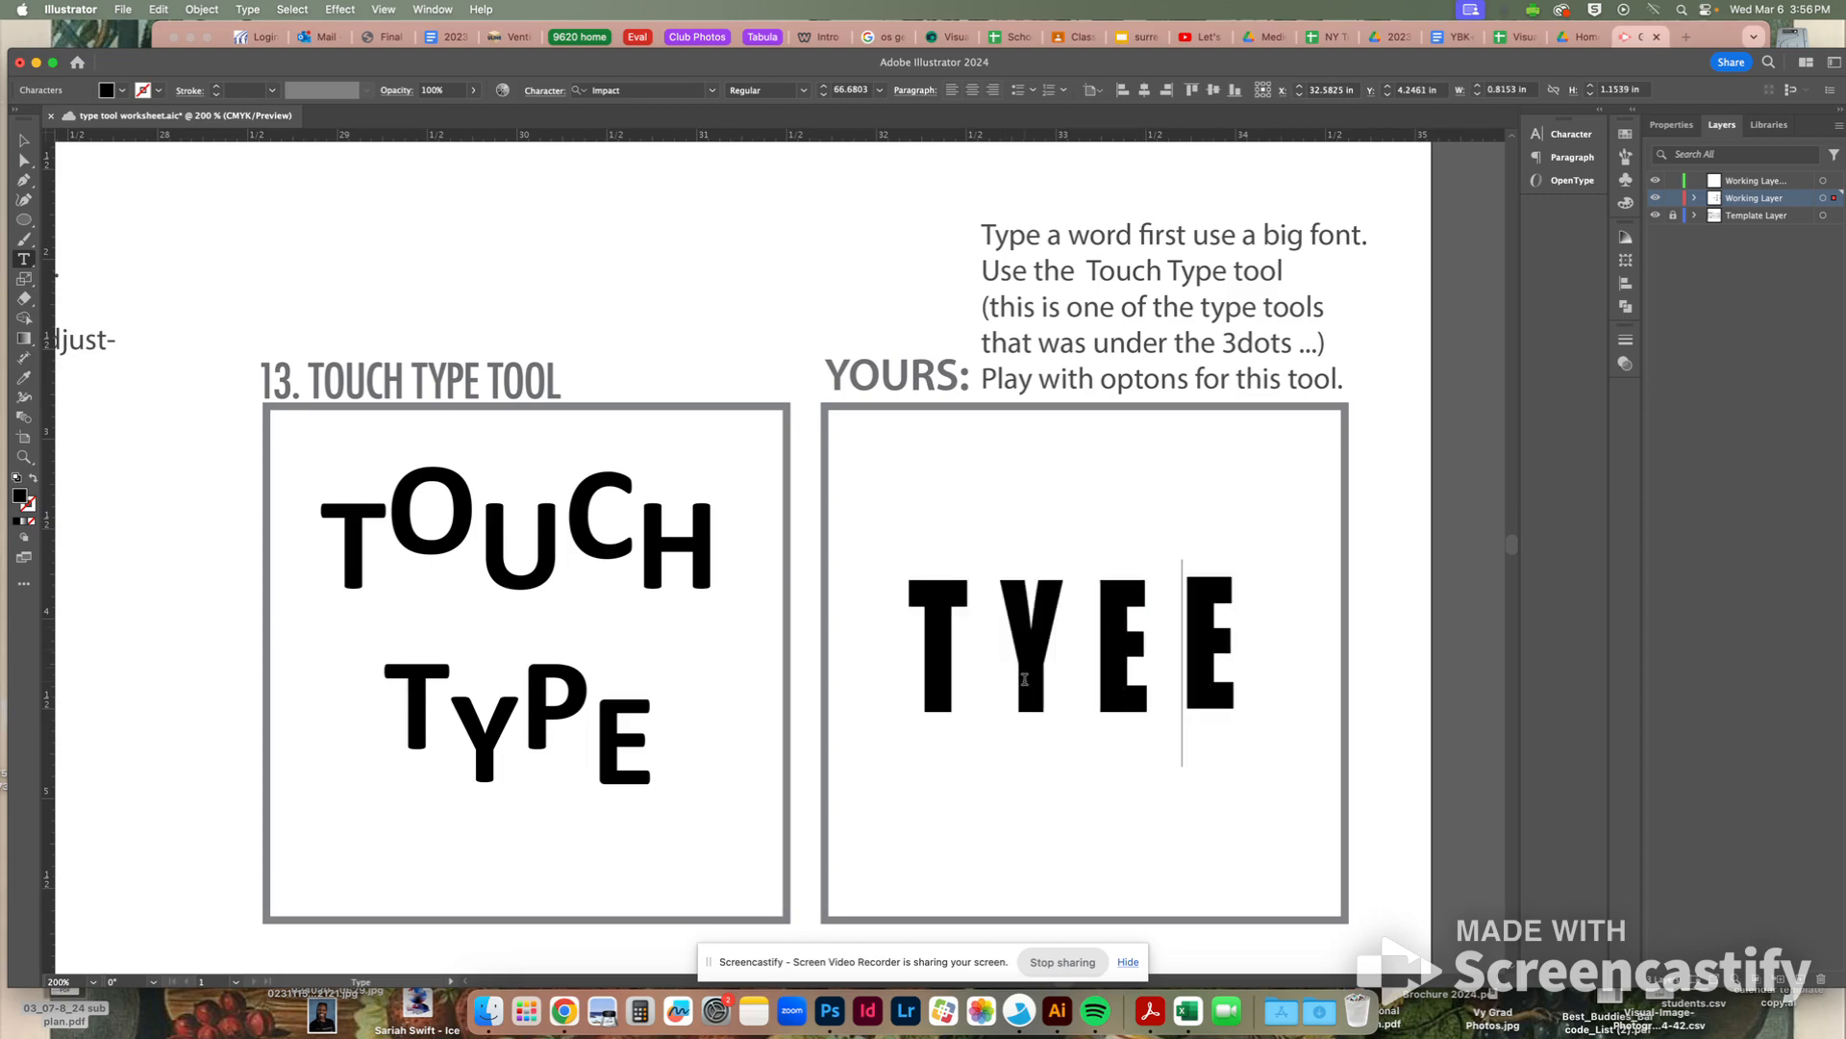
pyautogui.press('super+z')
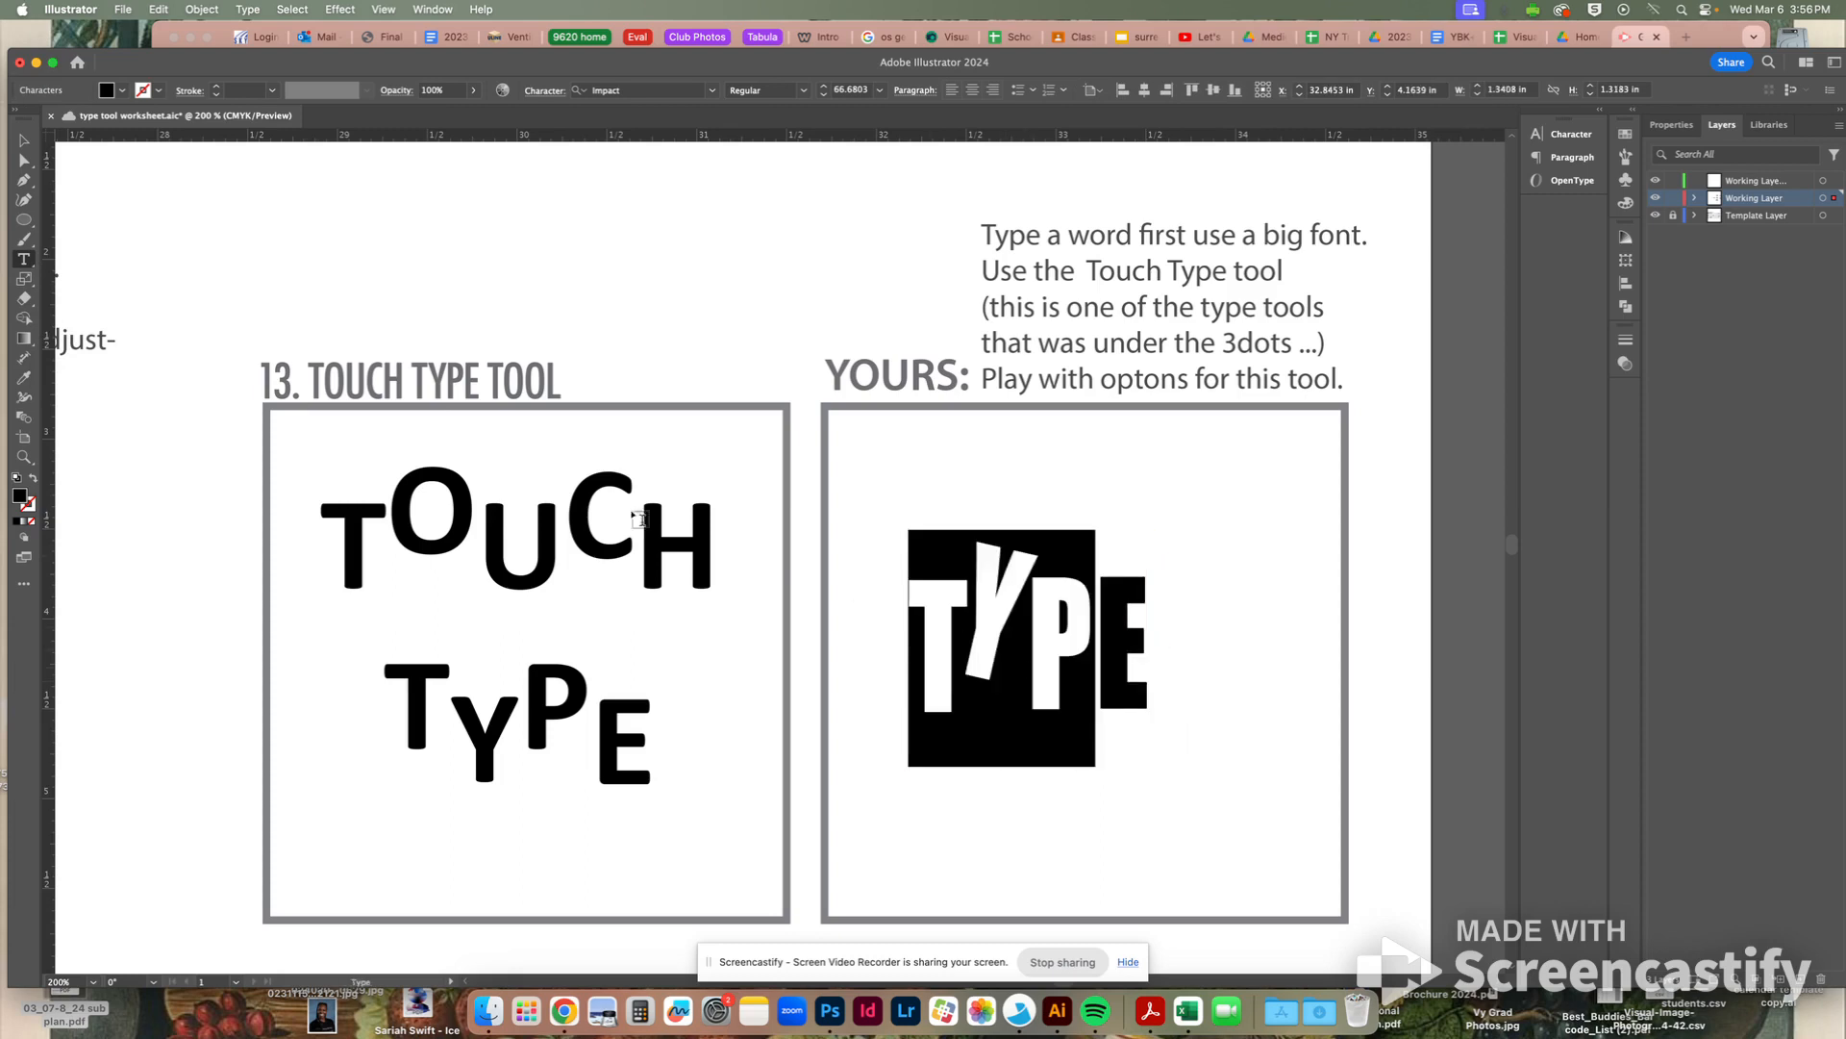
# Move the "TYPE" lettering slightly to the right so it sits more centrally in exercise 13's answer box
pyautogui.click(27, 140)
pyautogui.click(1256, 641)
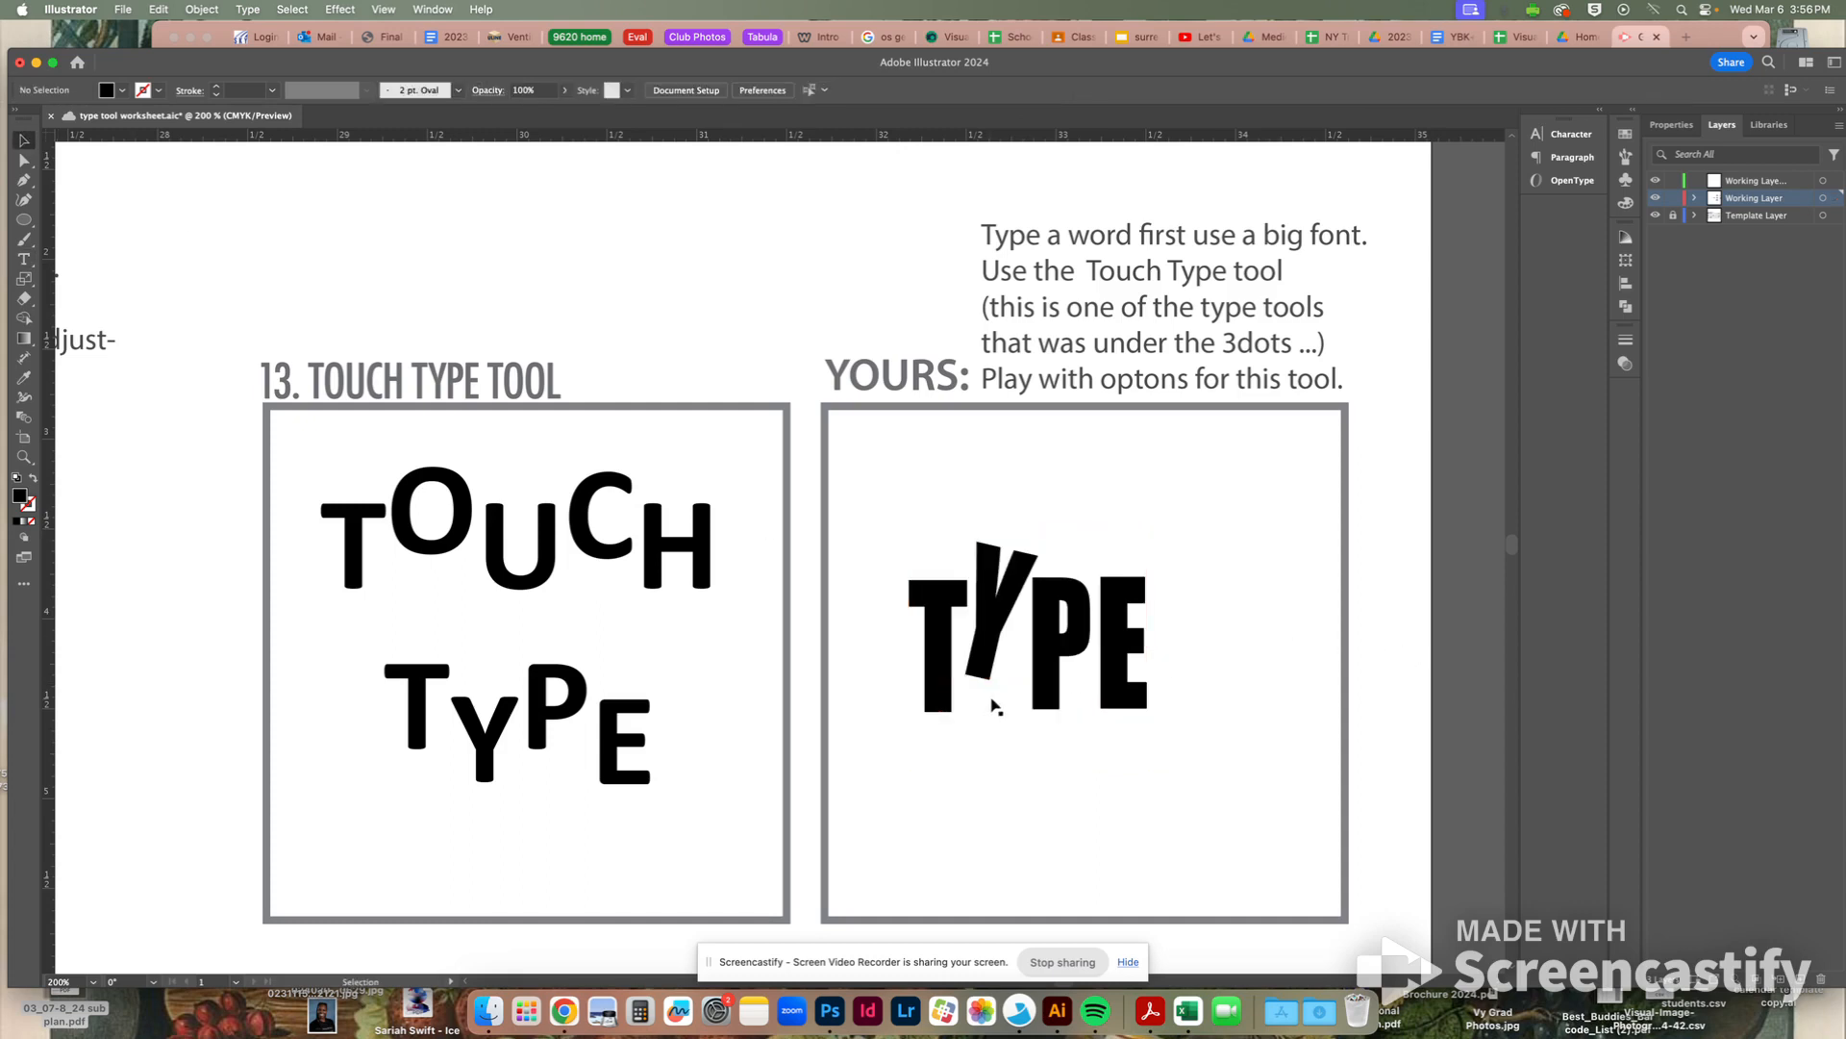
pyautogui.moveTo(1054, 697); pyautogui.dragTo(1093, 697)
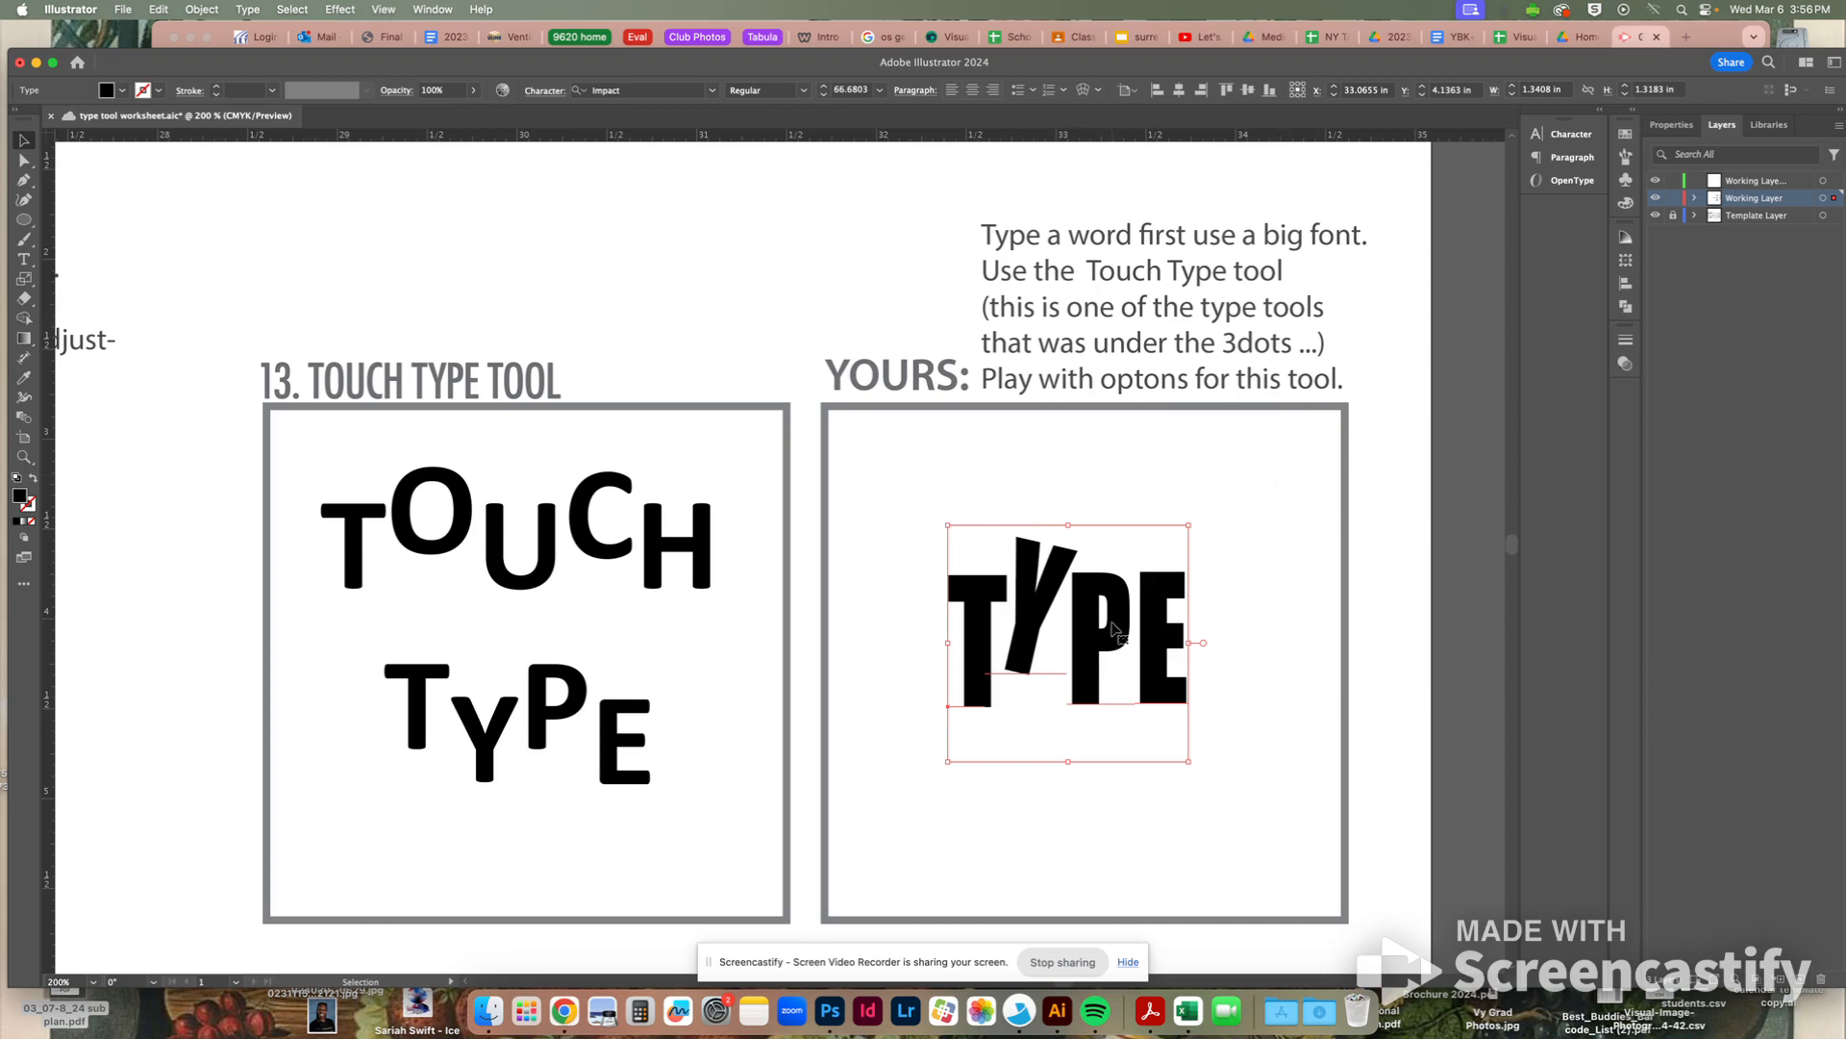
# Examine exercise 14's 3D blend example, its instructions and the two "CAKE" words supplied for it
pyautogui.scroll(-5, 1115, 614)
pyautogui.scroll(3, 1121, 621)
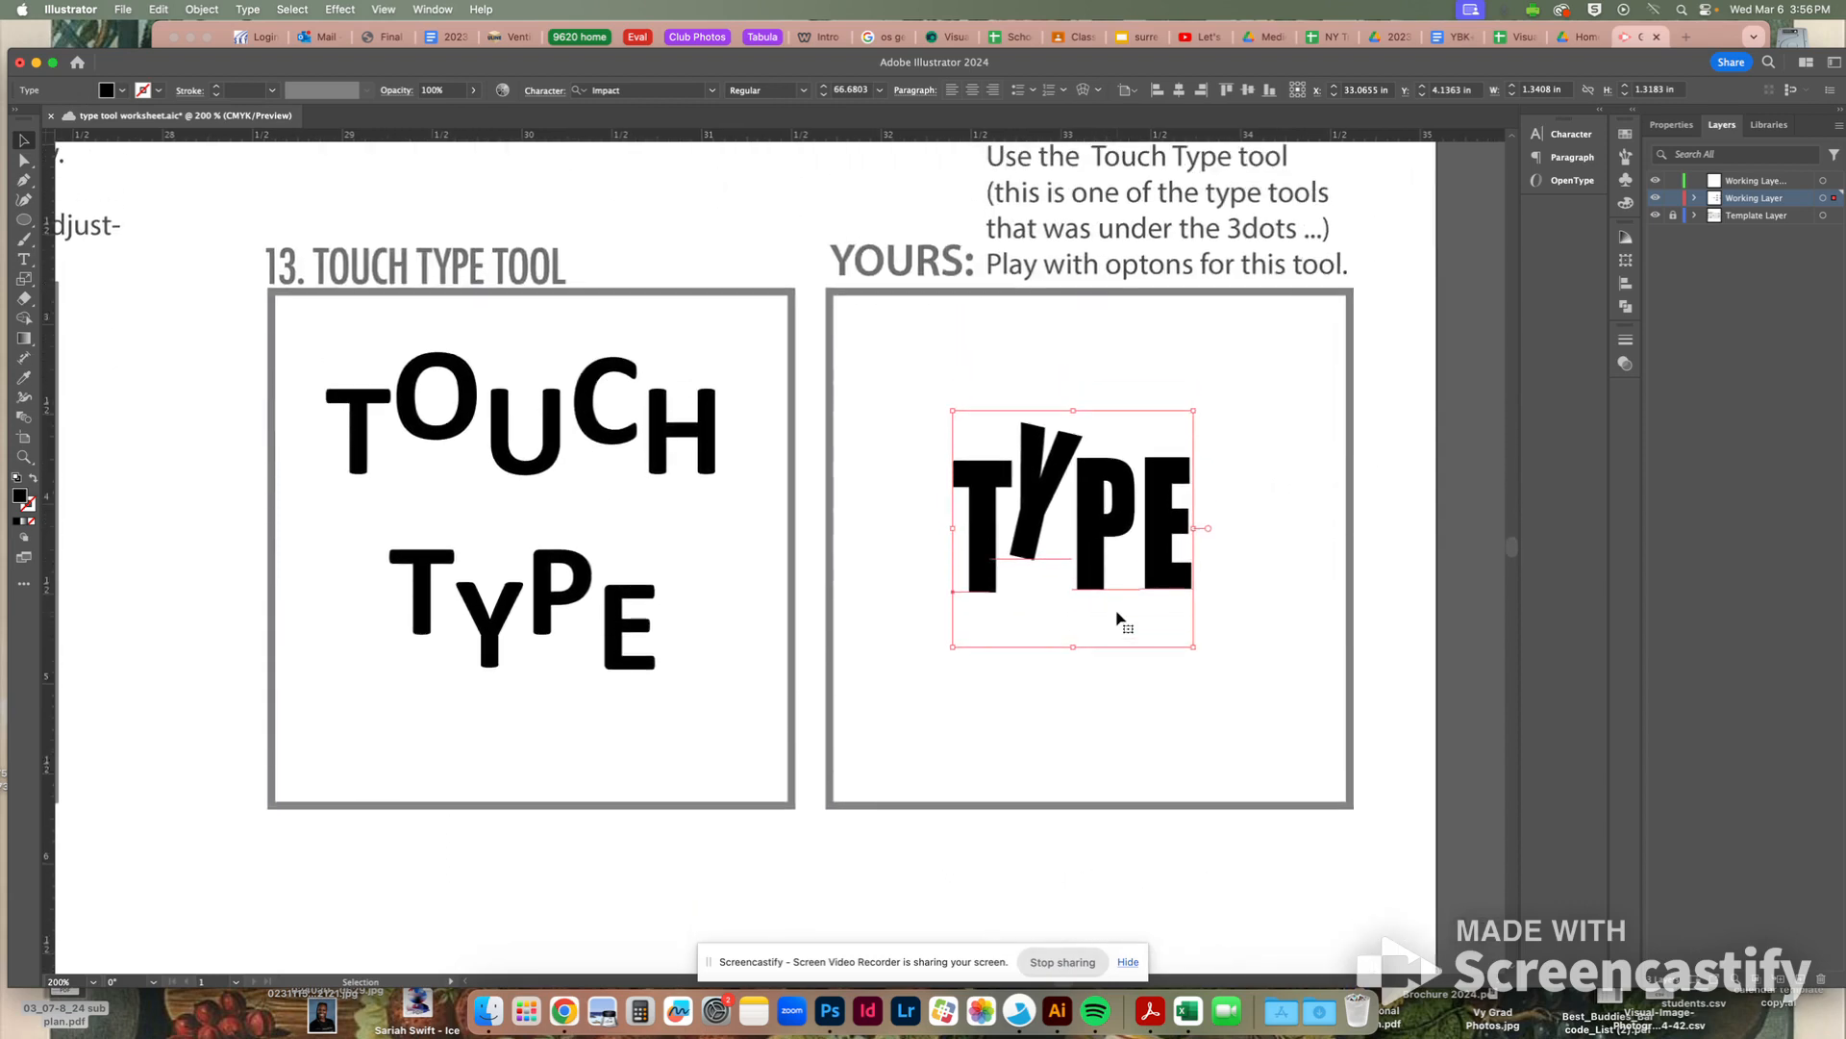
pyautogui.scroll(-10, 1121, 620)
pyautogui.scroll(-4, 1118, 619)
pyautogui.hscroll(1, 1121, 622)
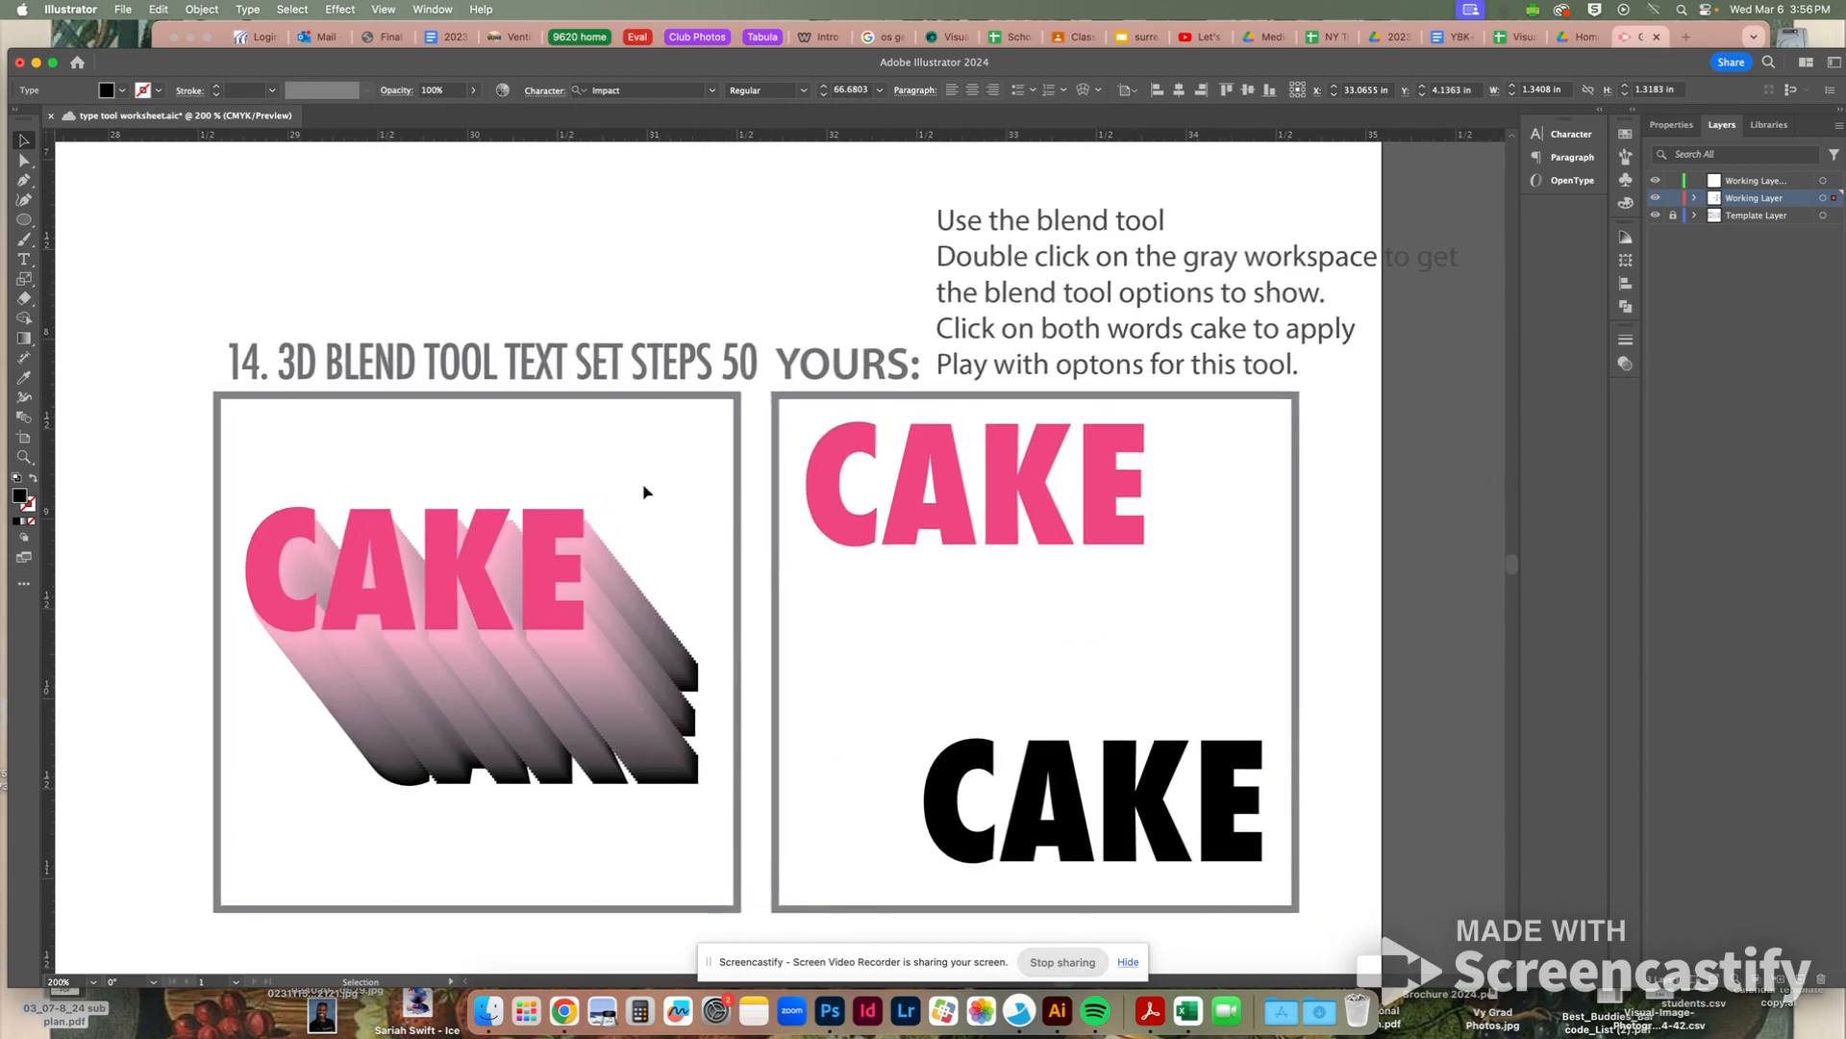
pyautogui.scroll(1, 1002, 500)
pyautogui.hscroll(-1, 1002, 500)
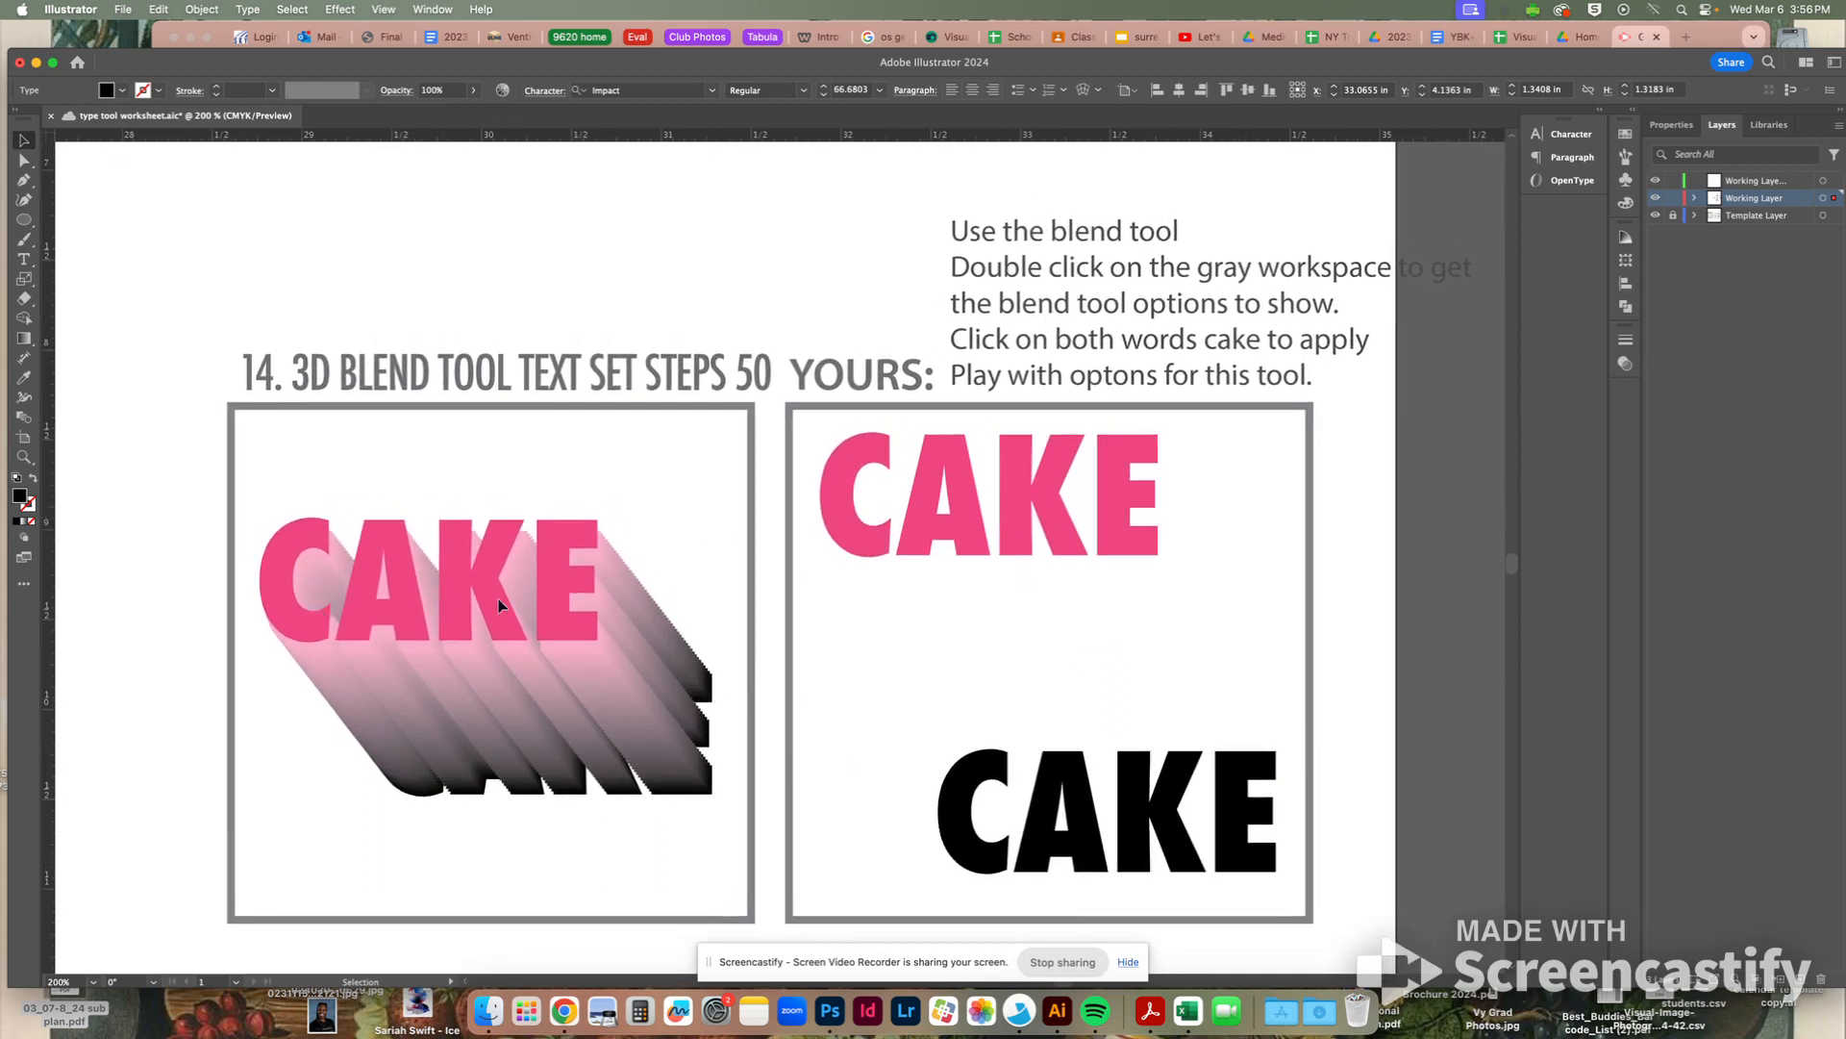
pyautogui.hscroll(1, 976, 589)
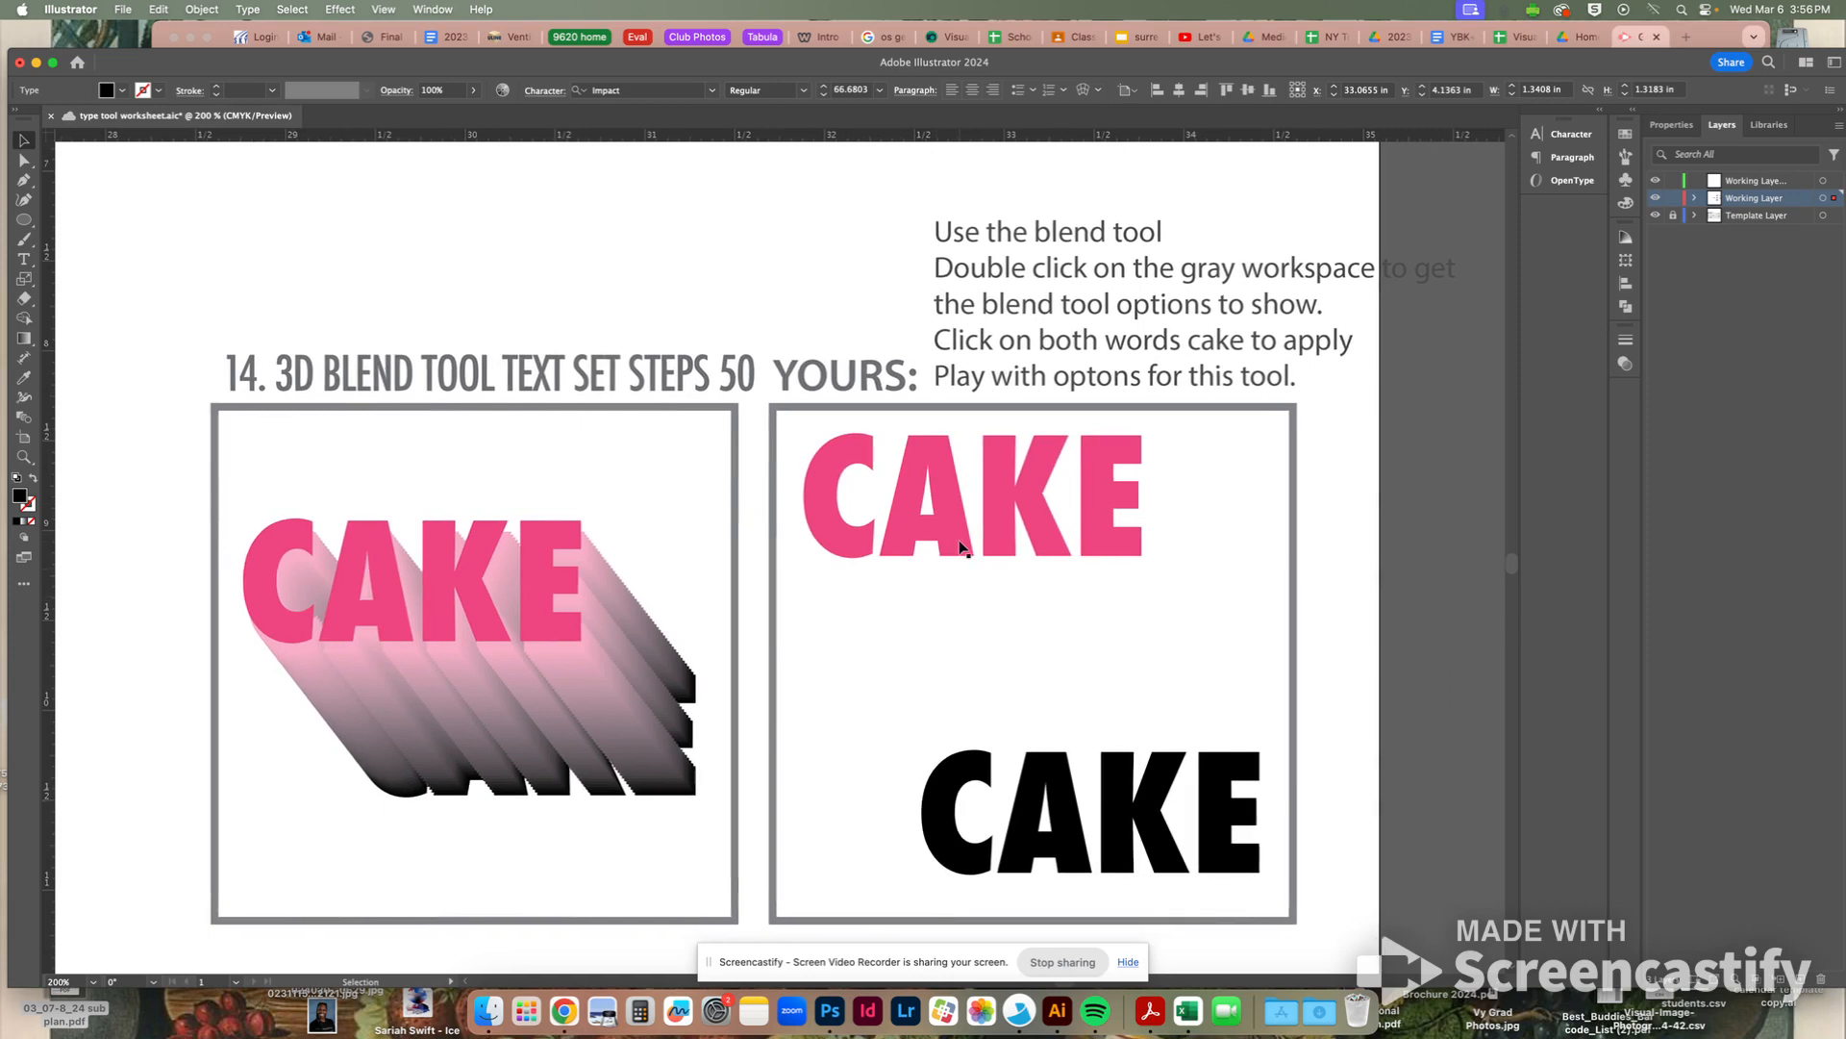
pyautogui.scroll(1, 412, 454)
pyautogui.hscroll(1, 412, 454)
pyautogui.scroll(1, 924, 298)
pyautogui.hscroll(1, 923, 298)
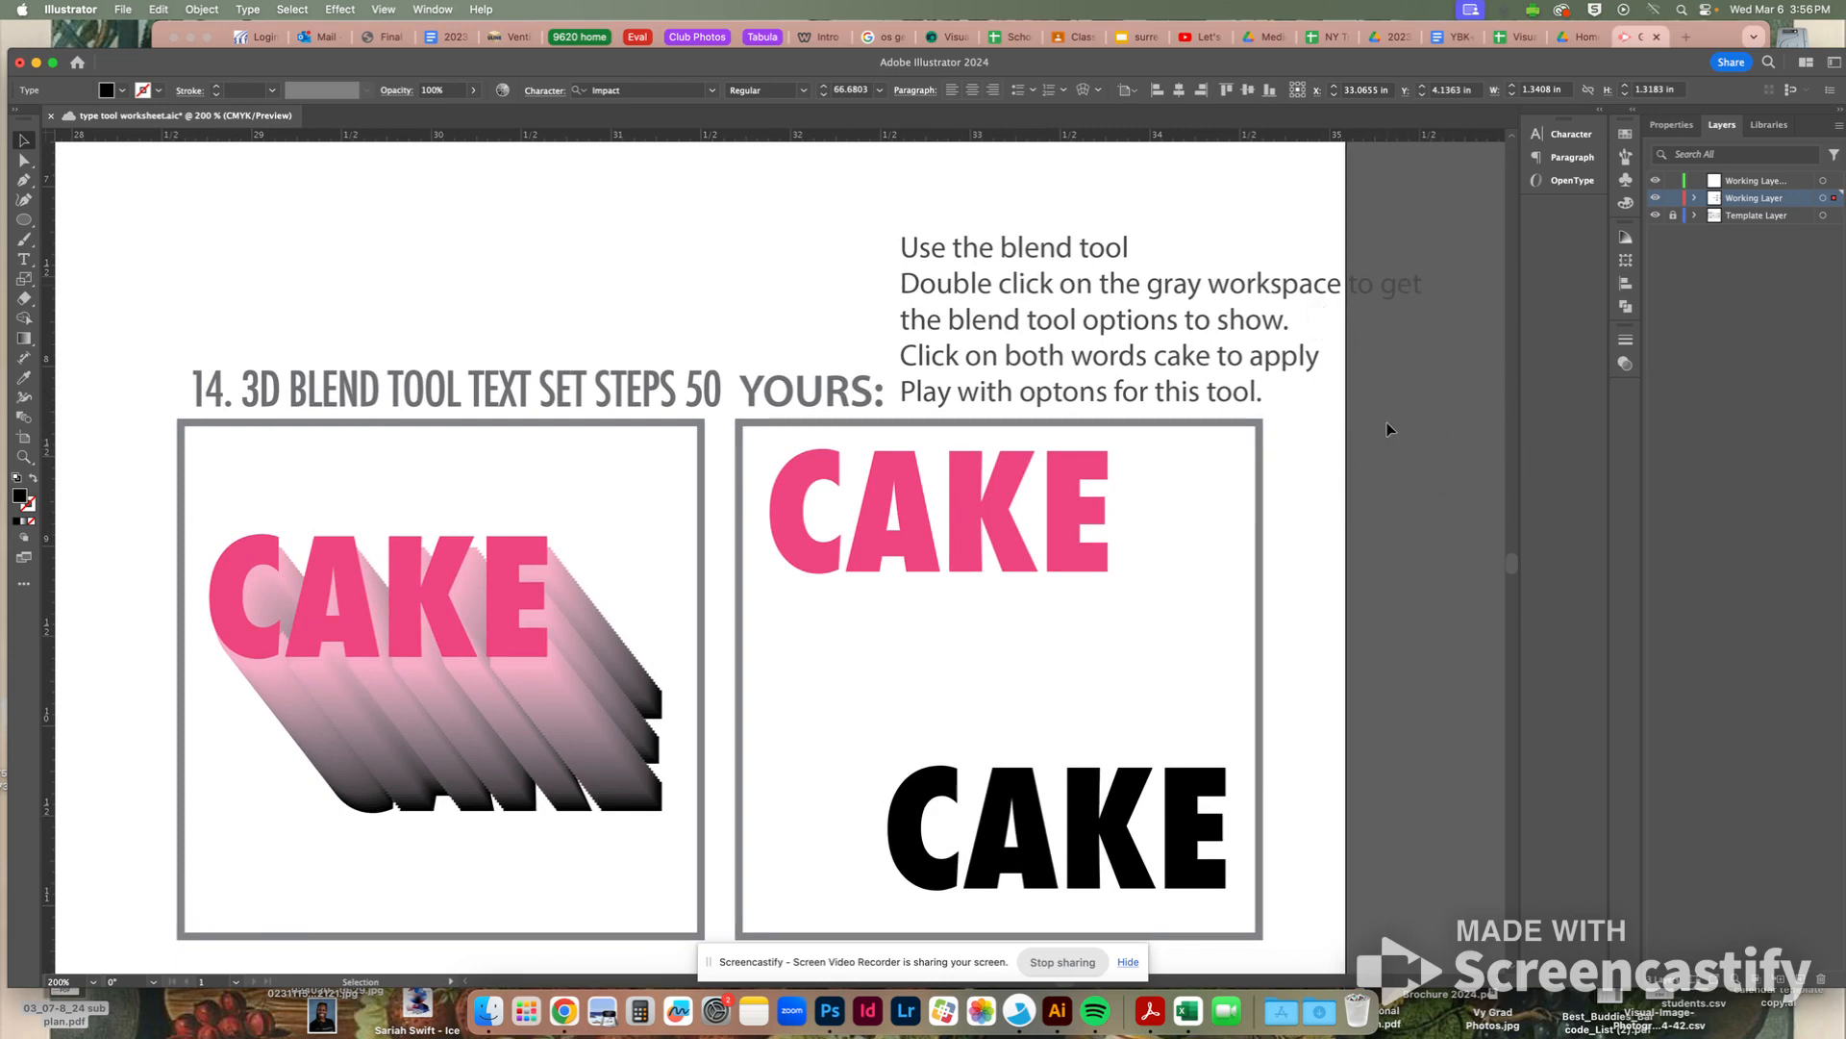
pyautogui.hscroll(2, 1387, 428)
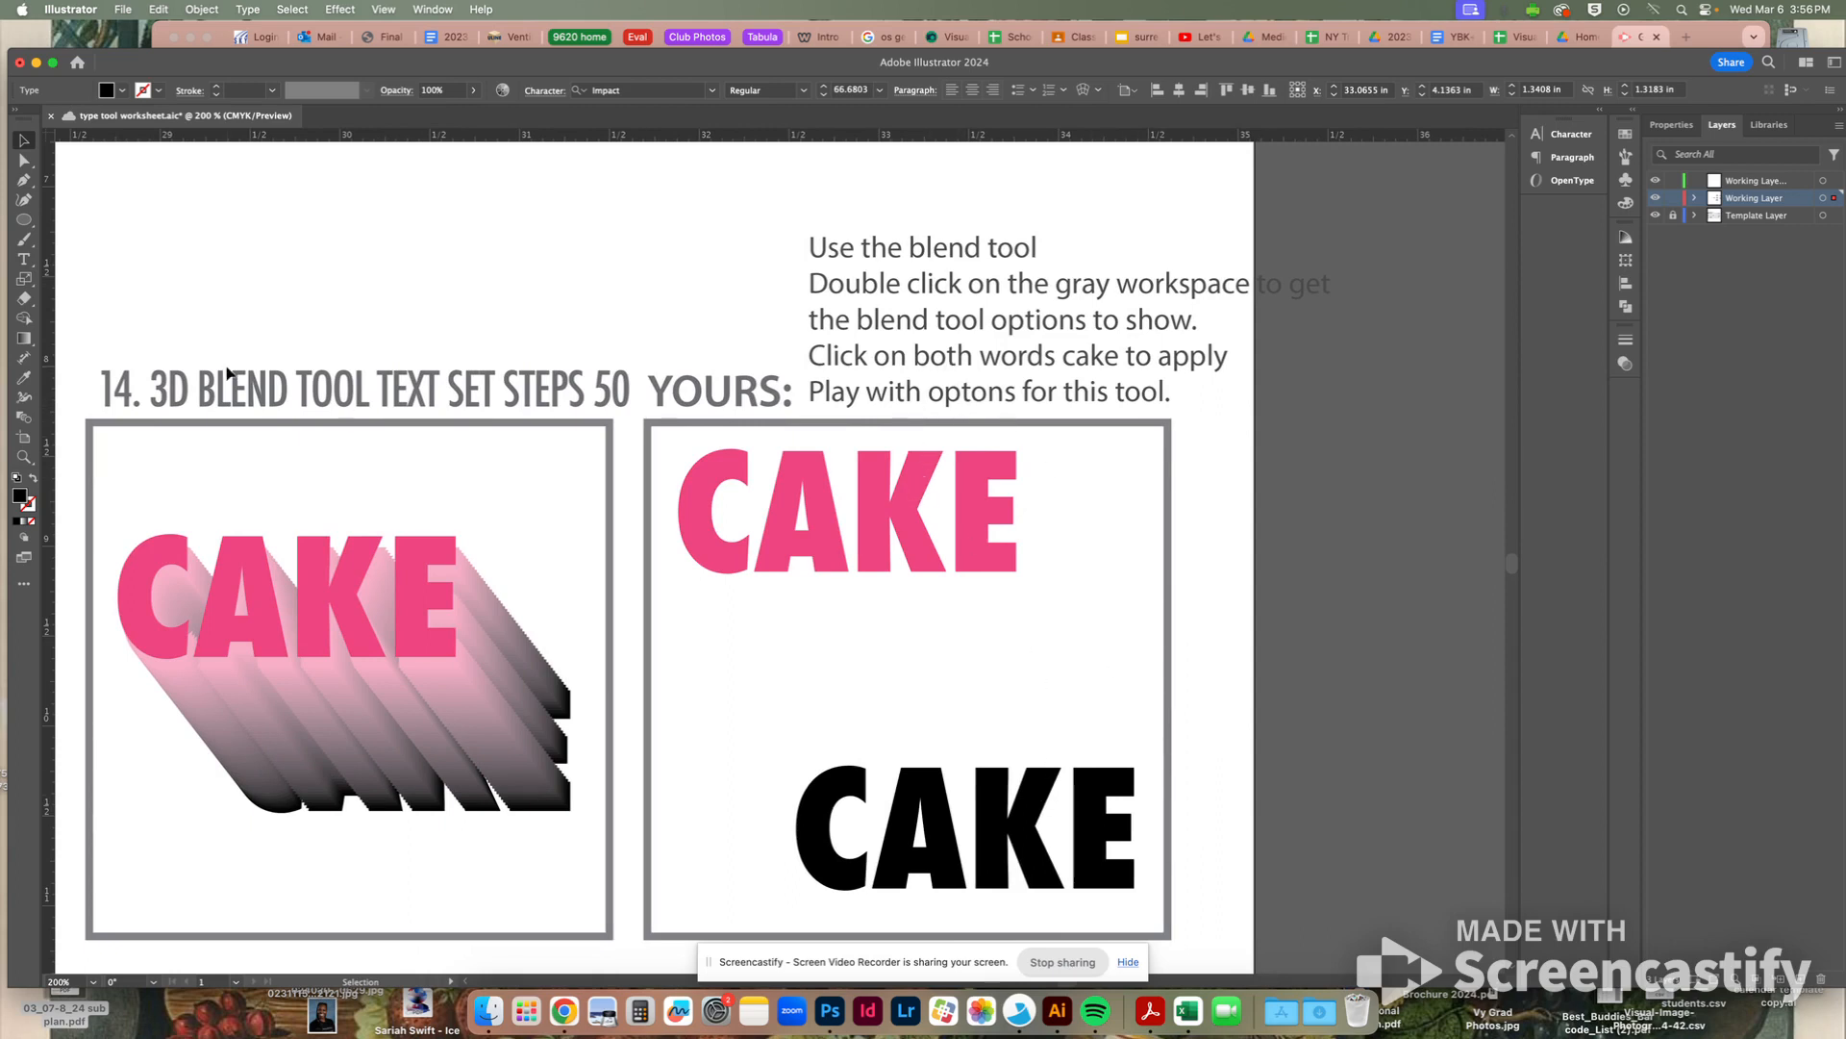
pyautogui.hscroll(-1, 227, 371)
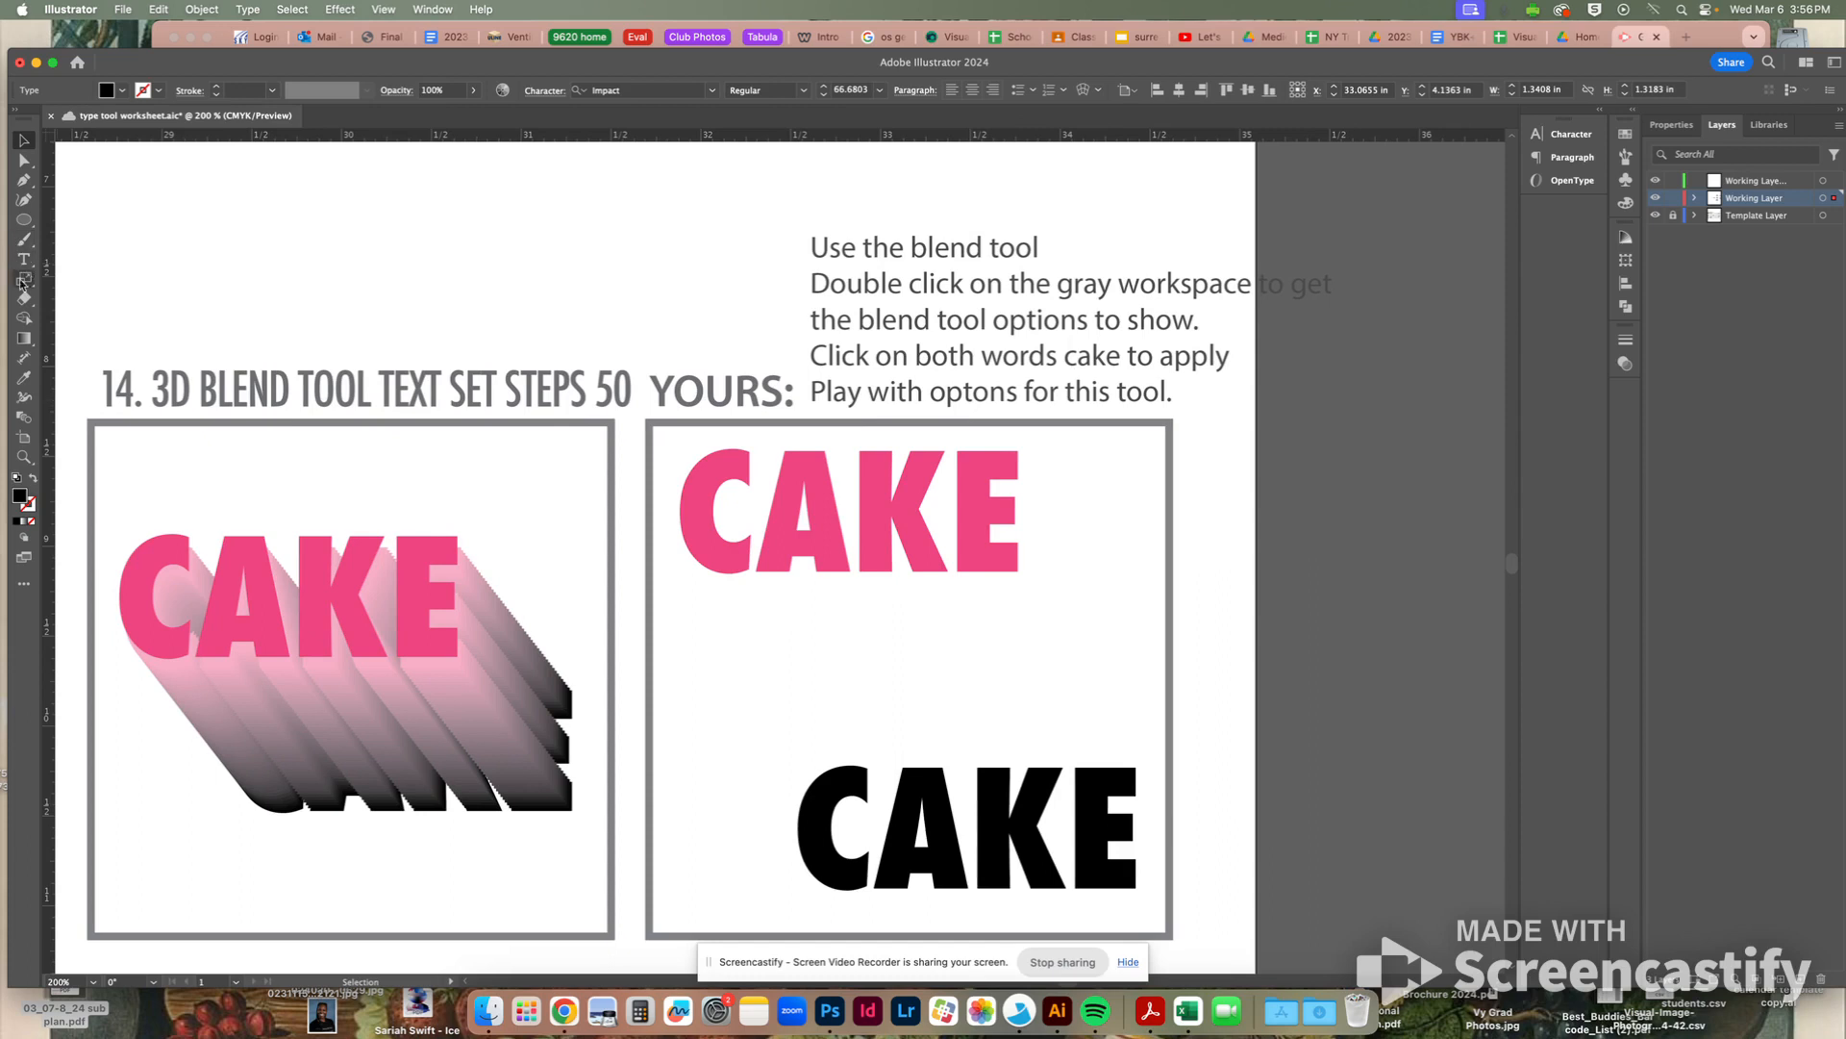
# Set the Blend tool's spacing to Specified Steps with a value of 50
pyautogui.click(26, 424)
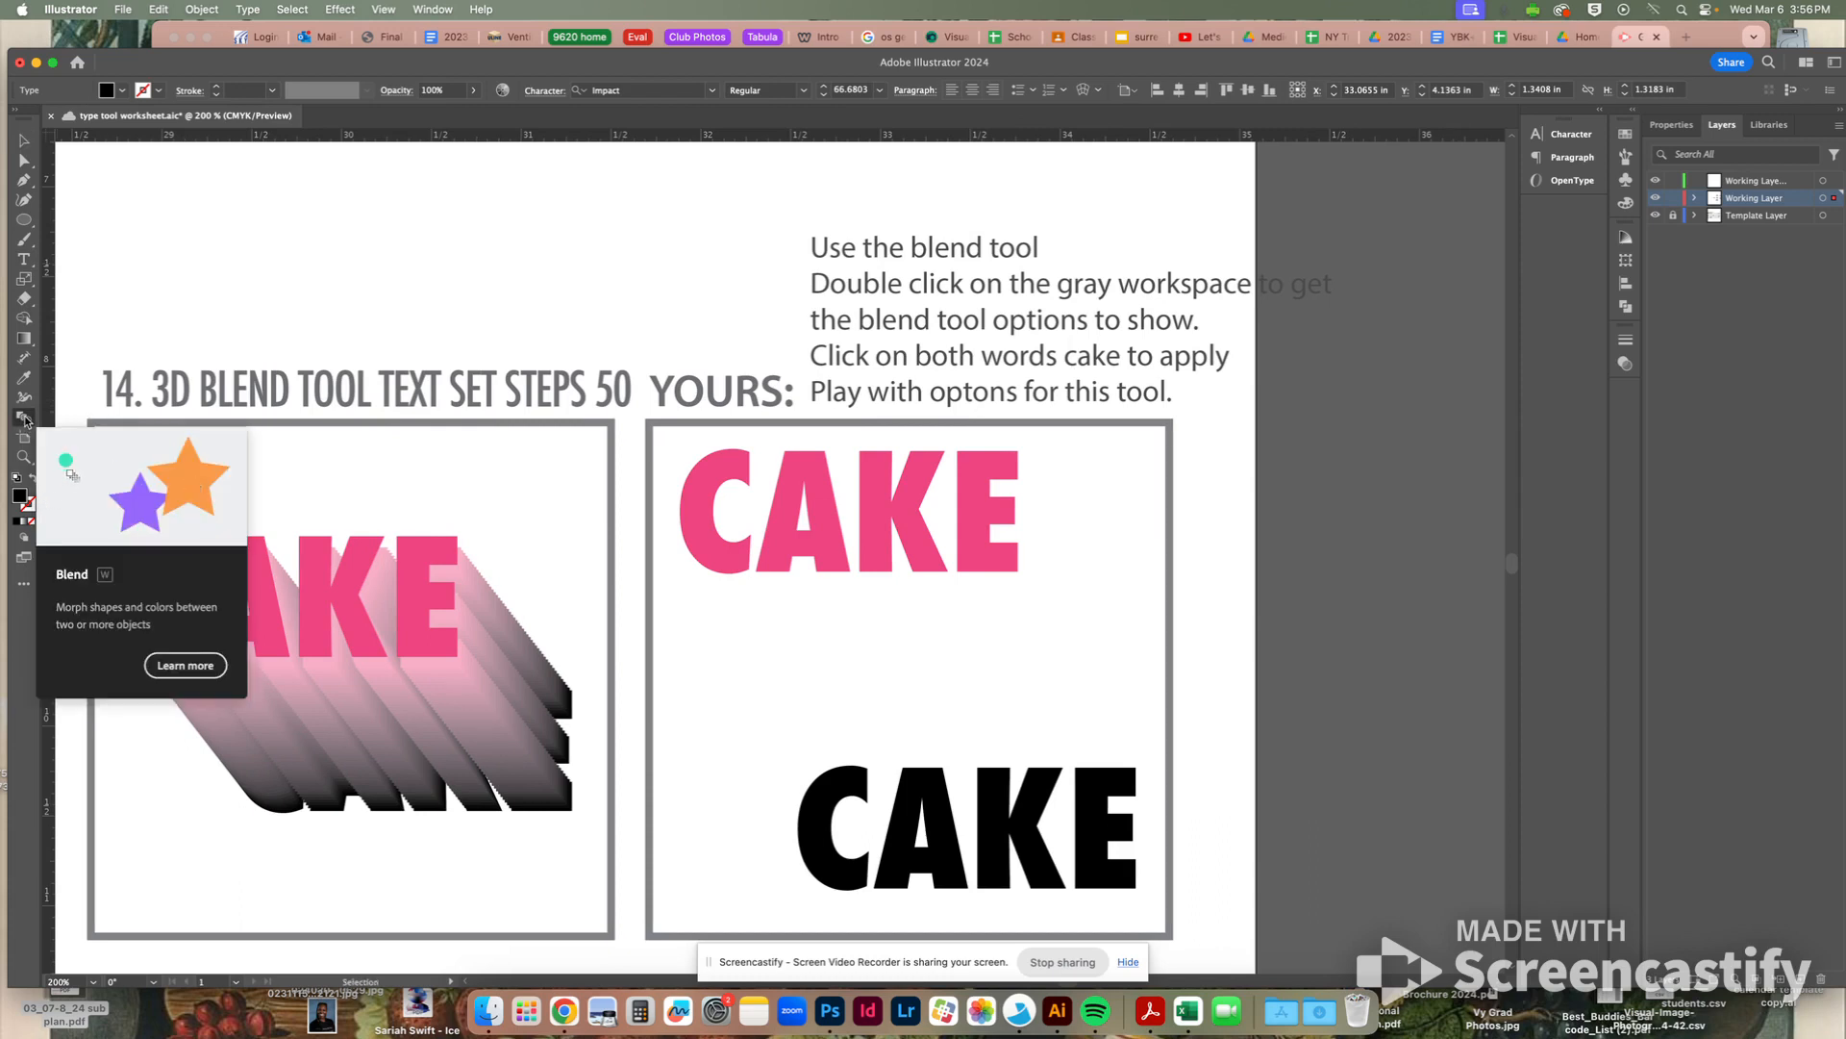
pyautogui.hscroll(1, 310, 282)
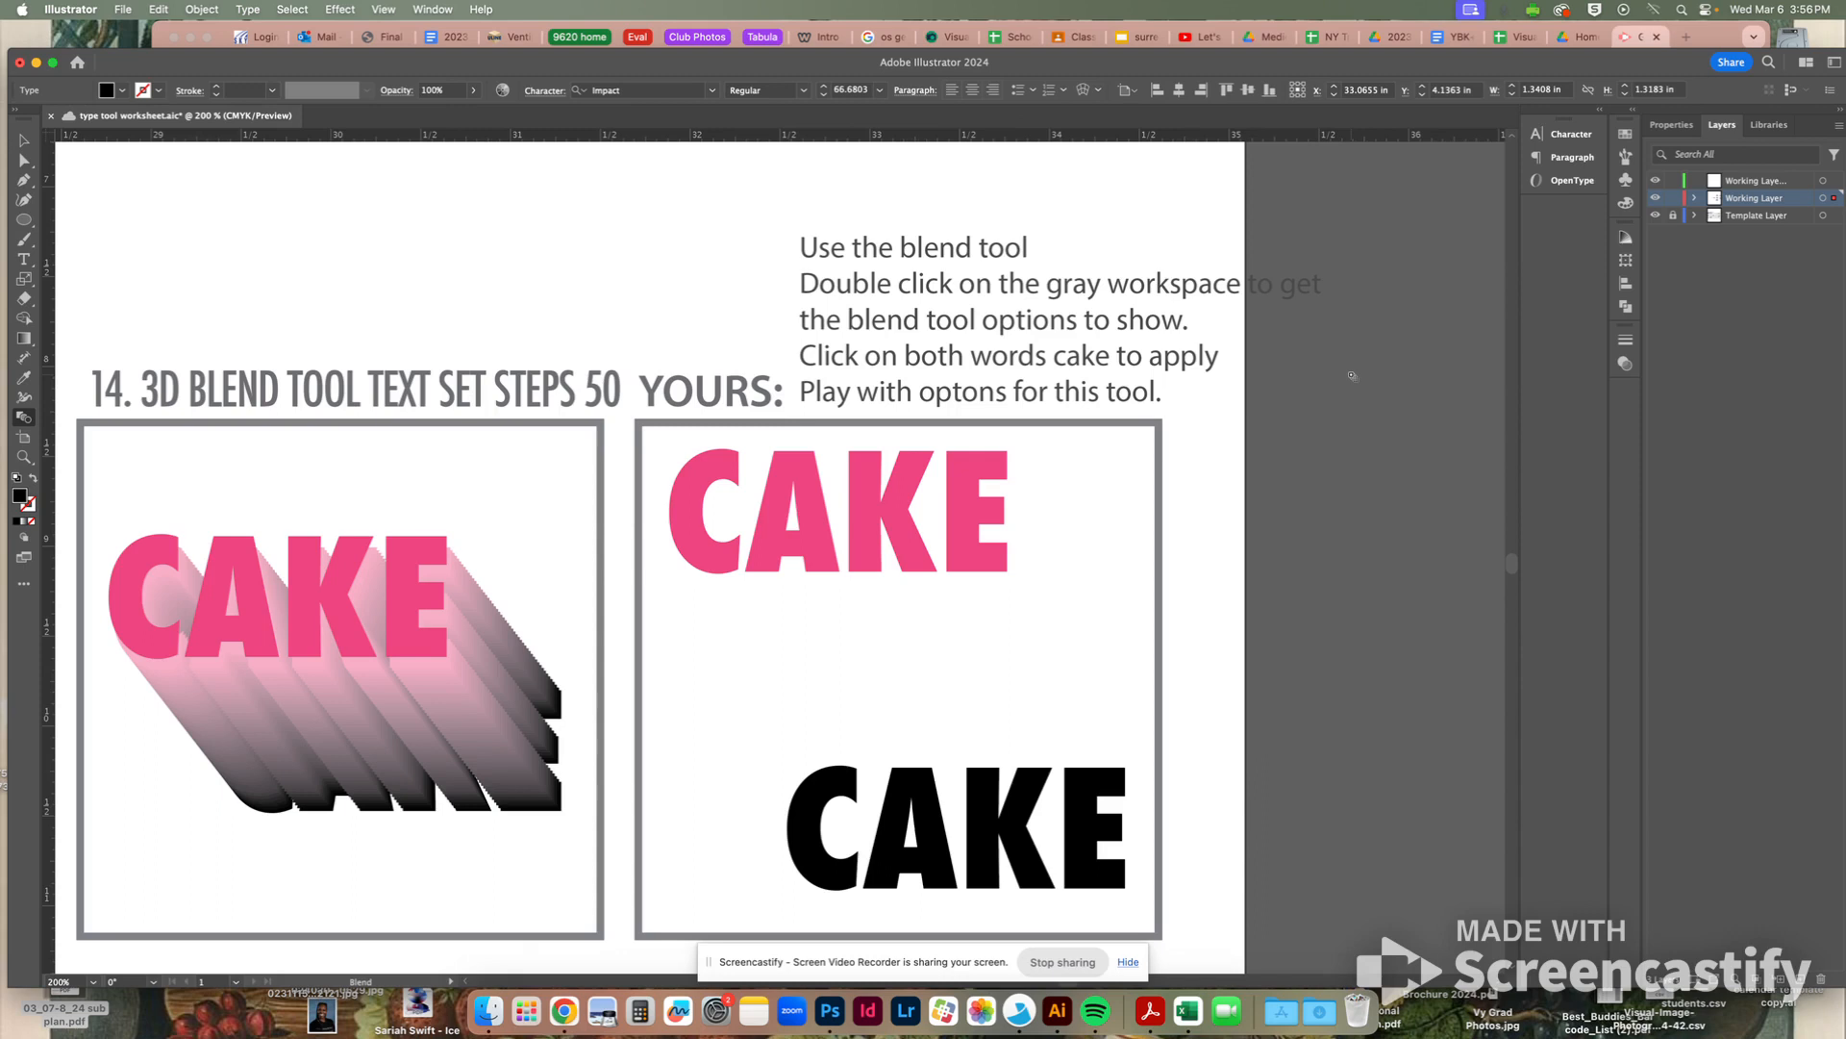
pyautogui.doubleClick(24, 416)
pyautogui.click(952, 575)
pyautogui.doubleClick(24, 420)
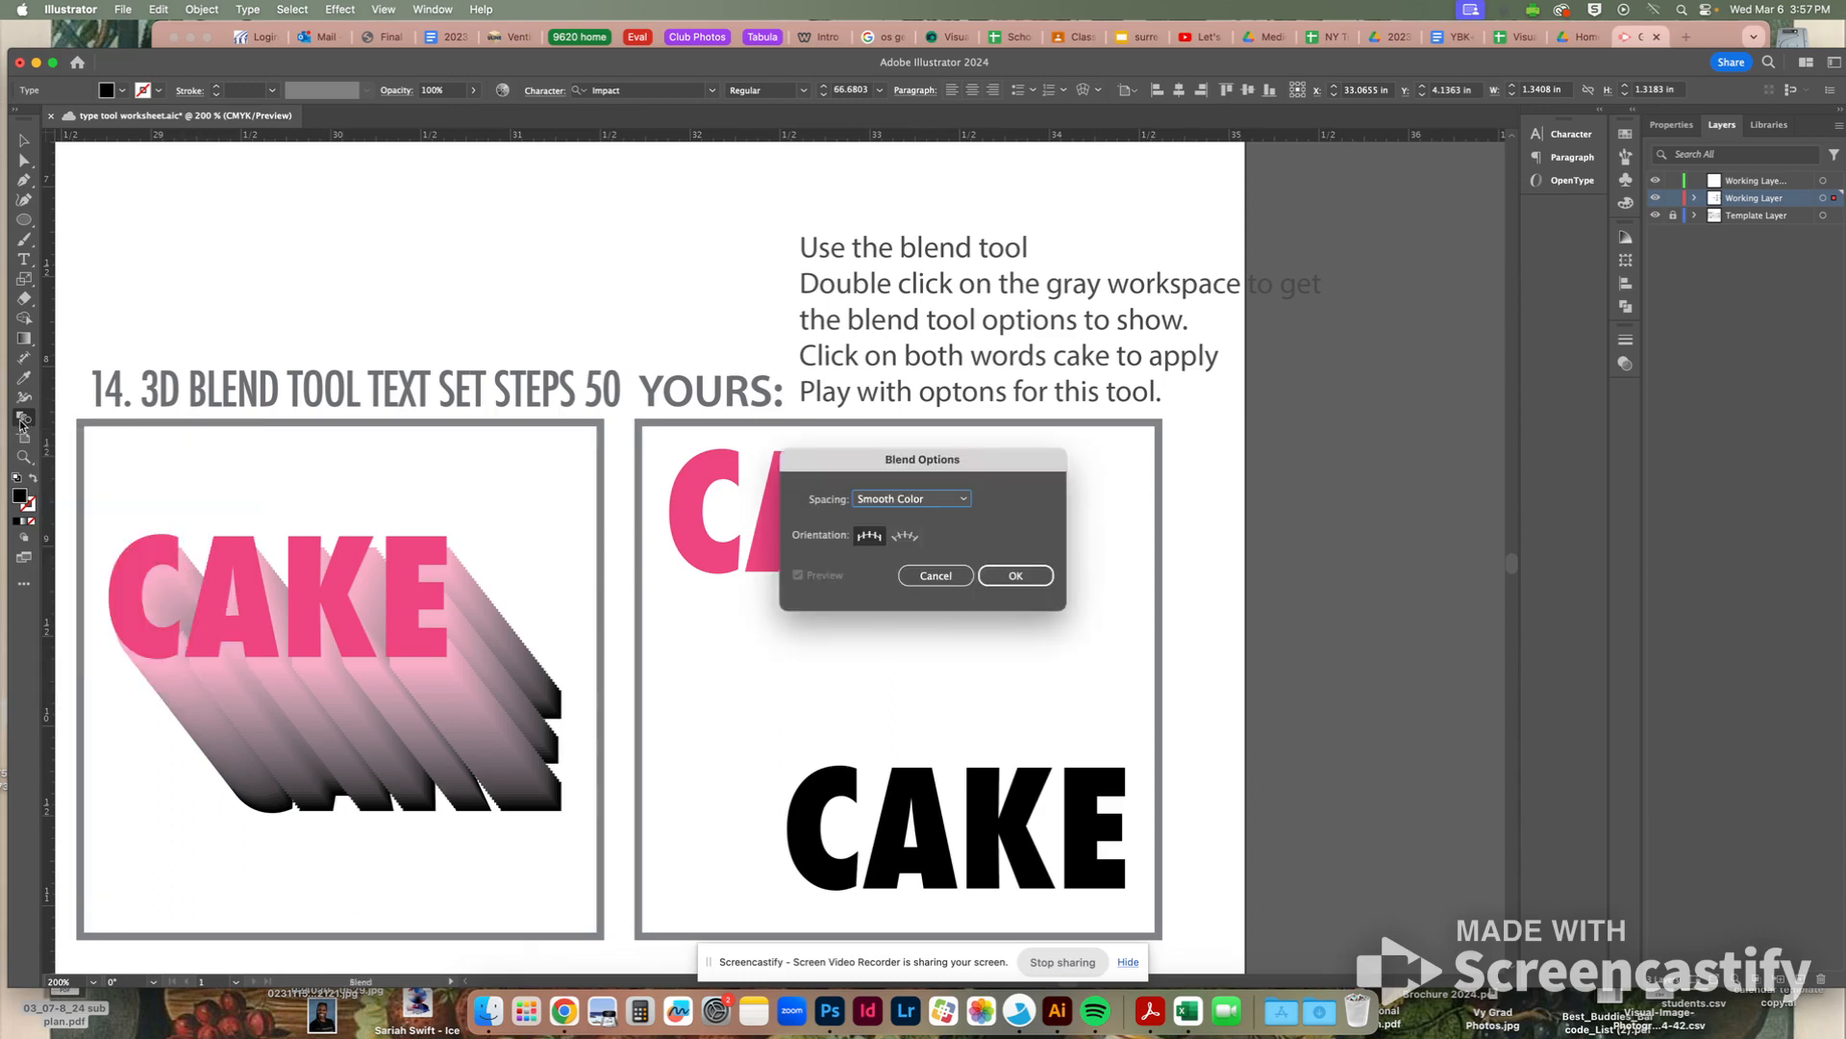
pyautogui.click(942, 500)
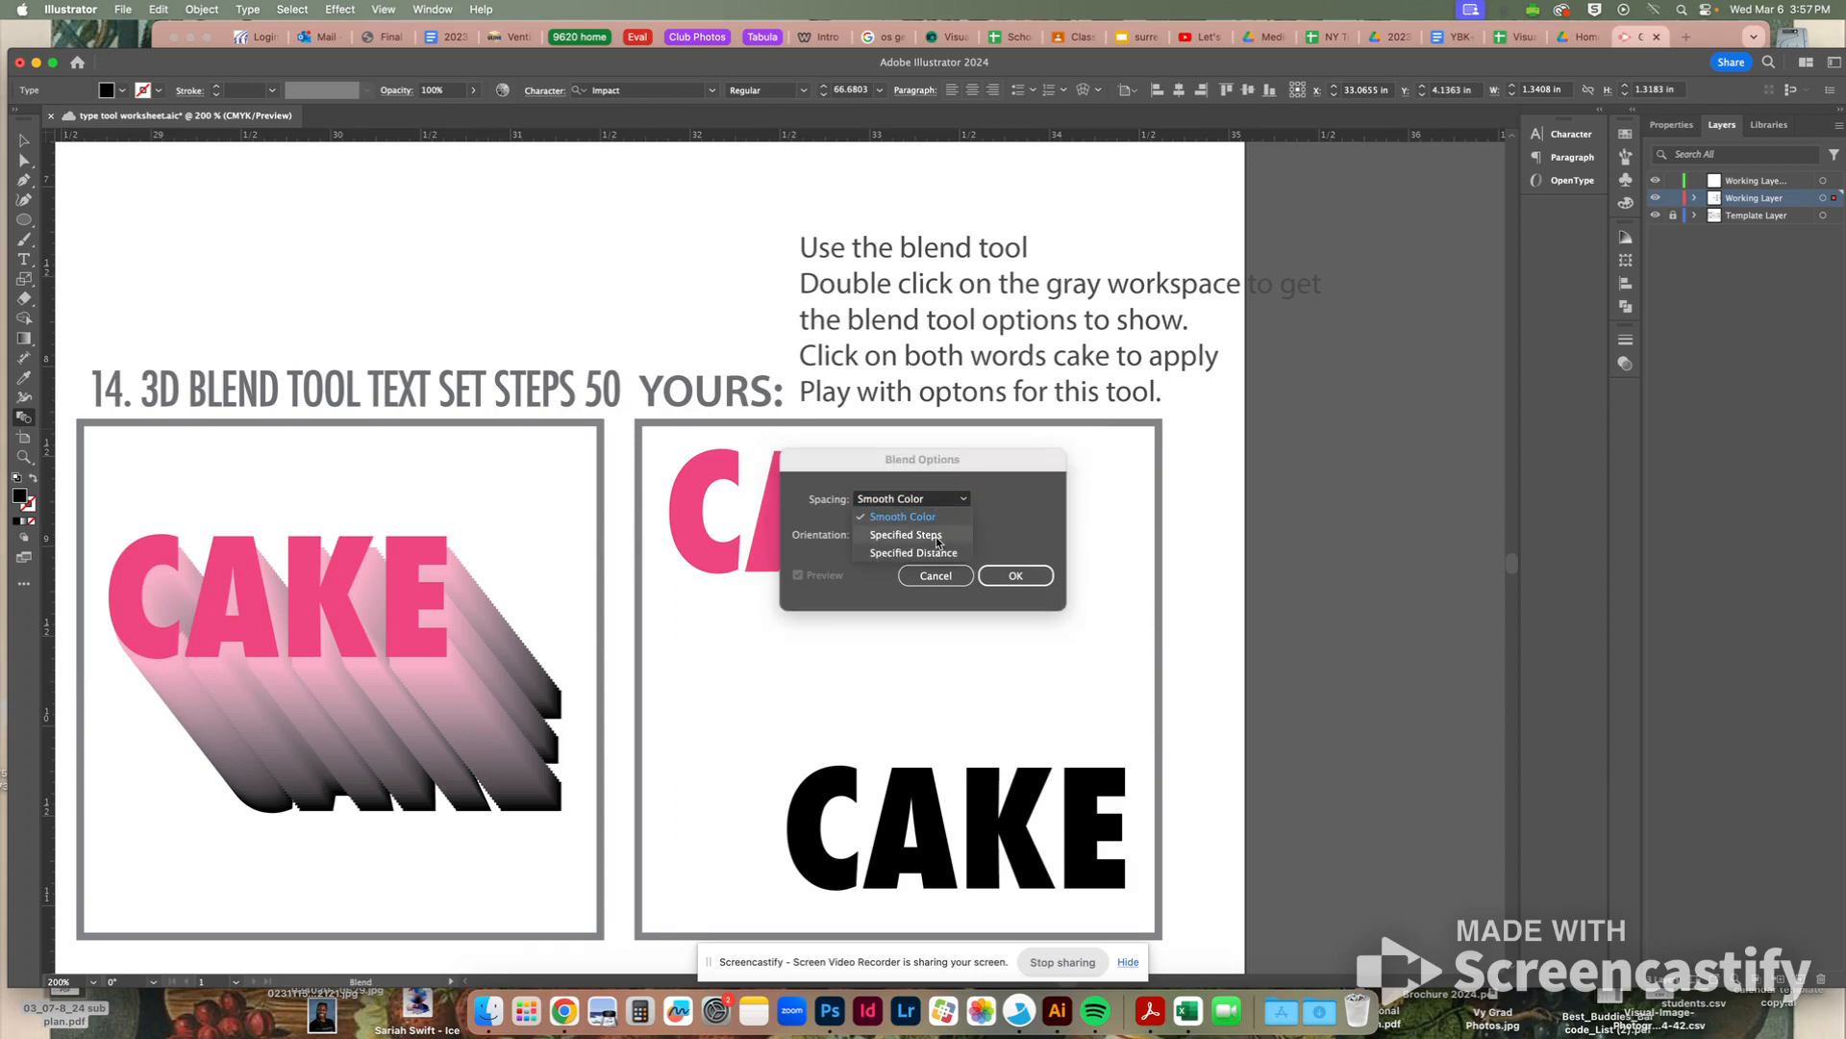
pyautogui.click(937, 542)
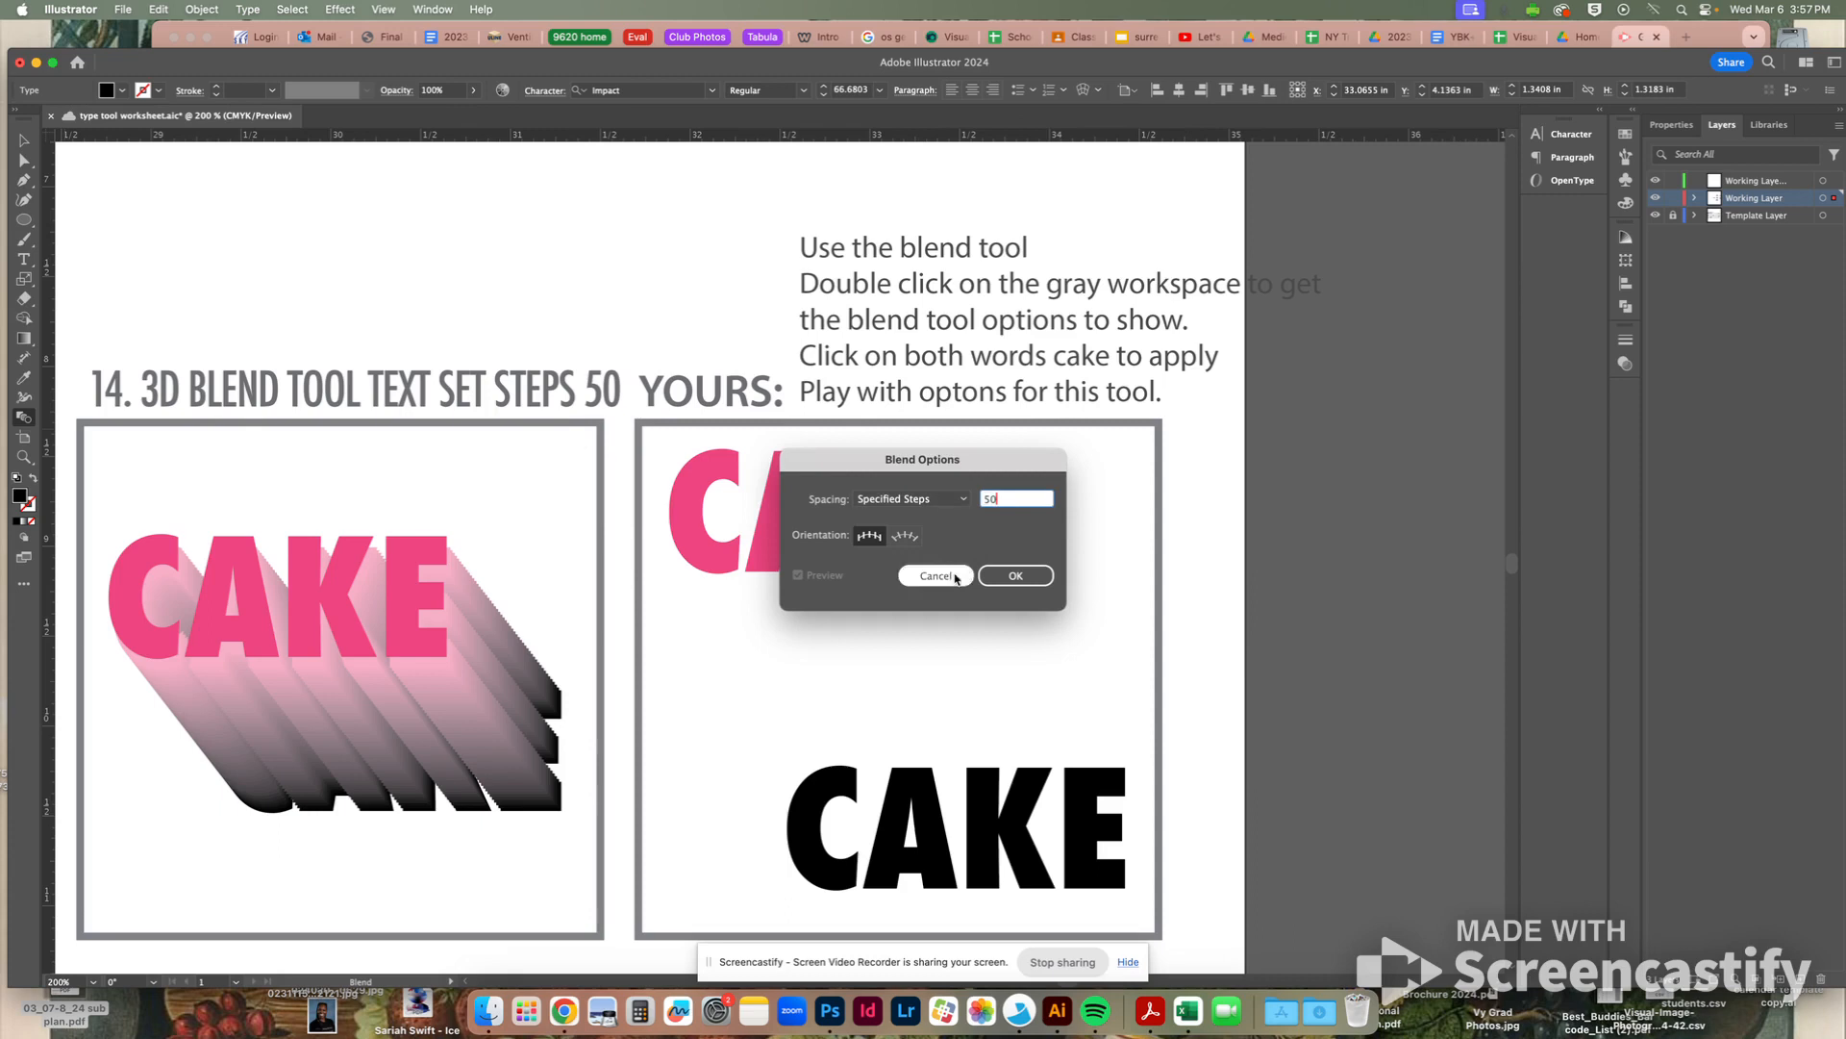
pyautogui.click(1000, 575)
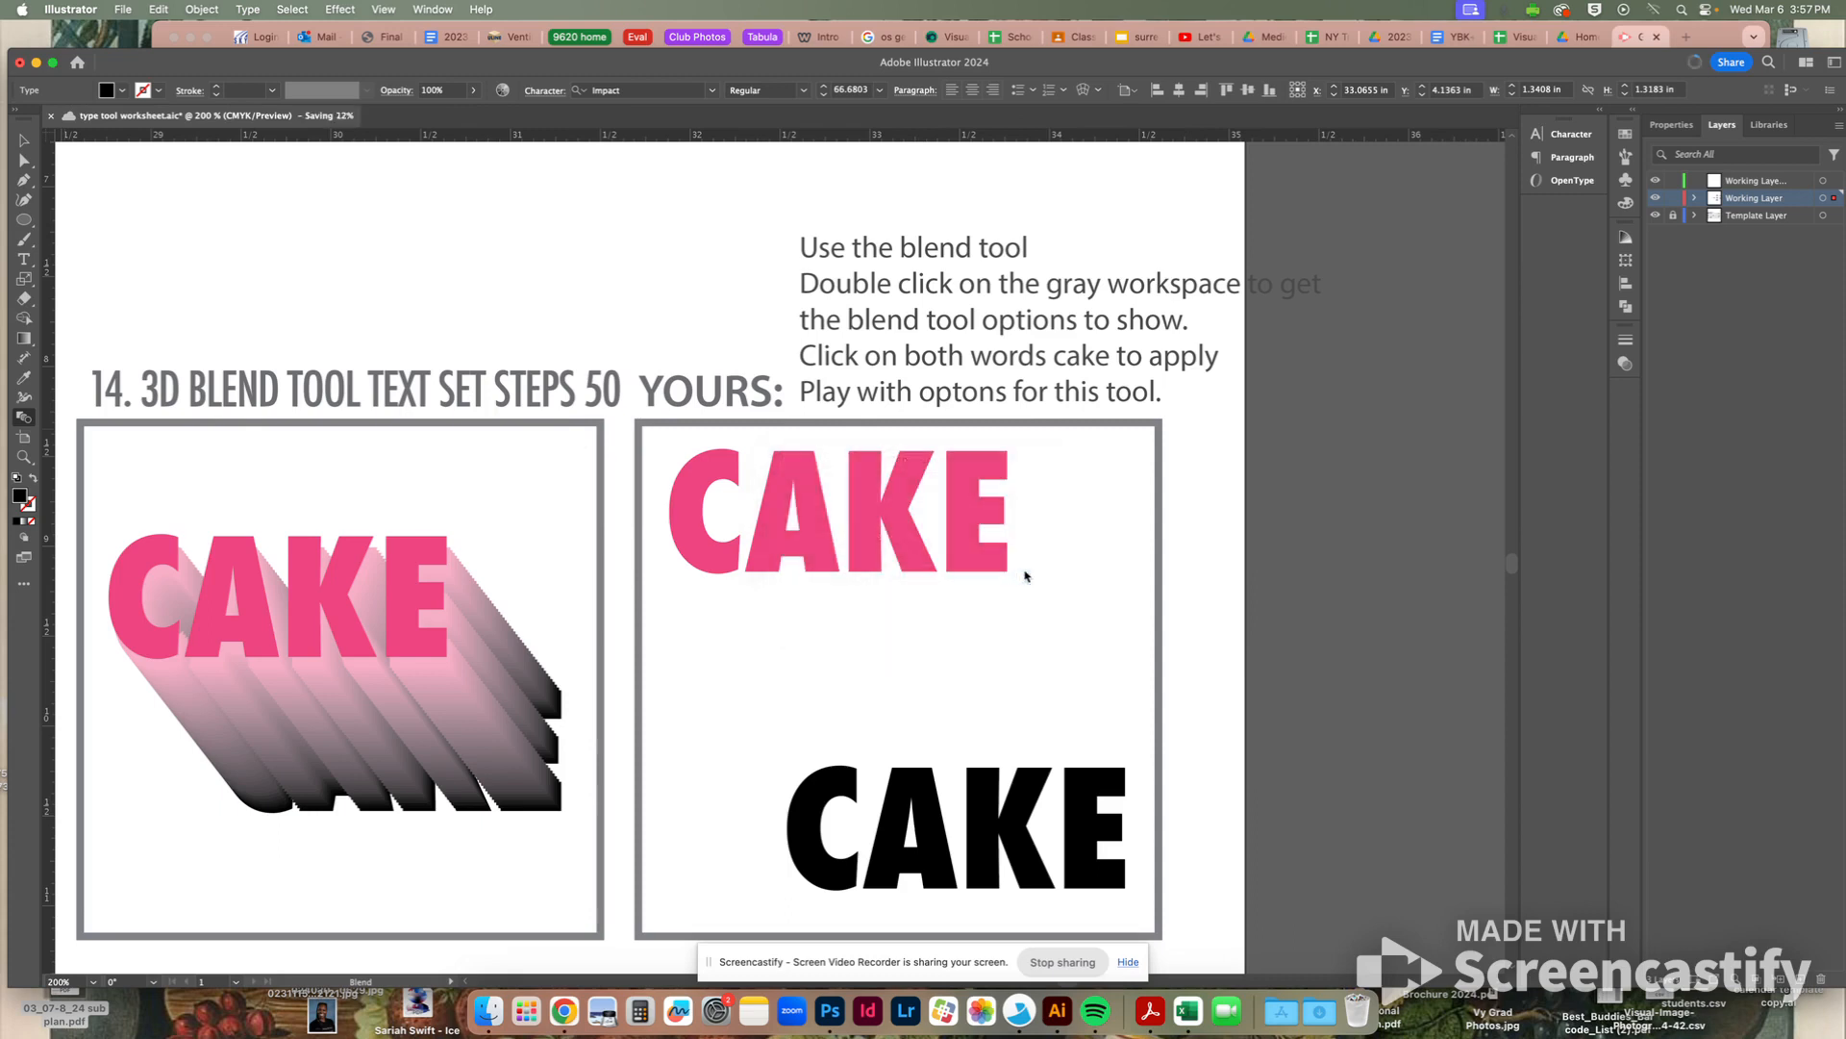
# Try blending the pink "CAKE" directly into the black "CAKE" in exercise 14's answer box
pyautogui.click(962, 517)
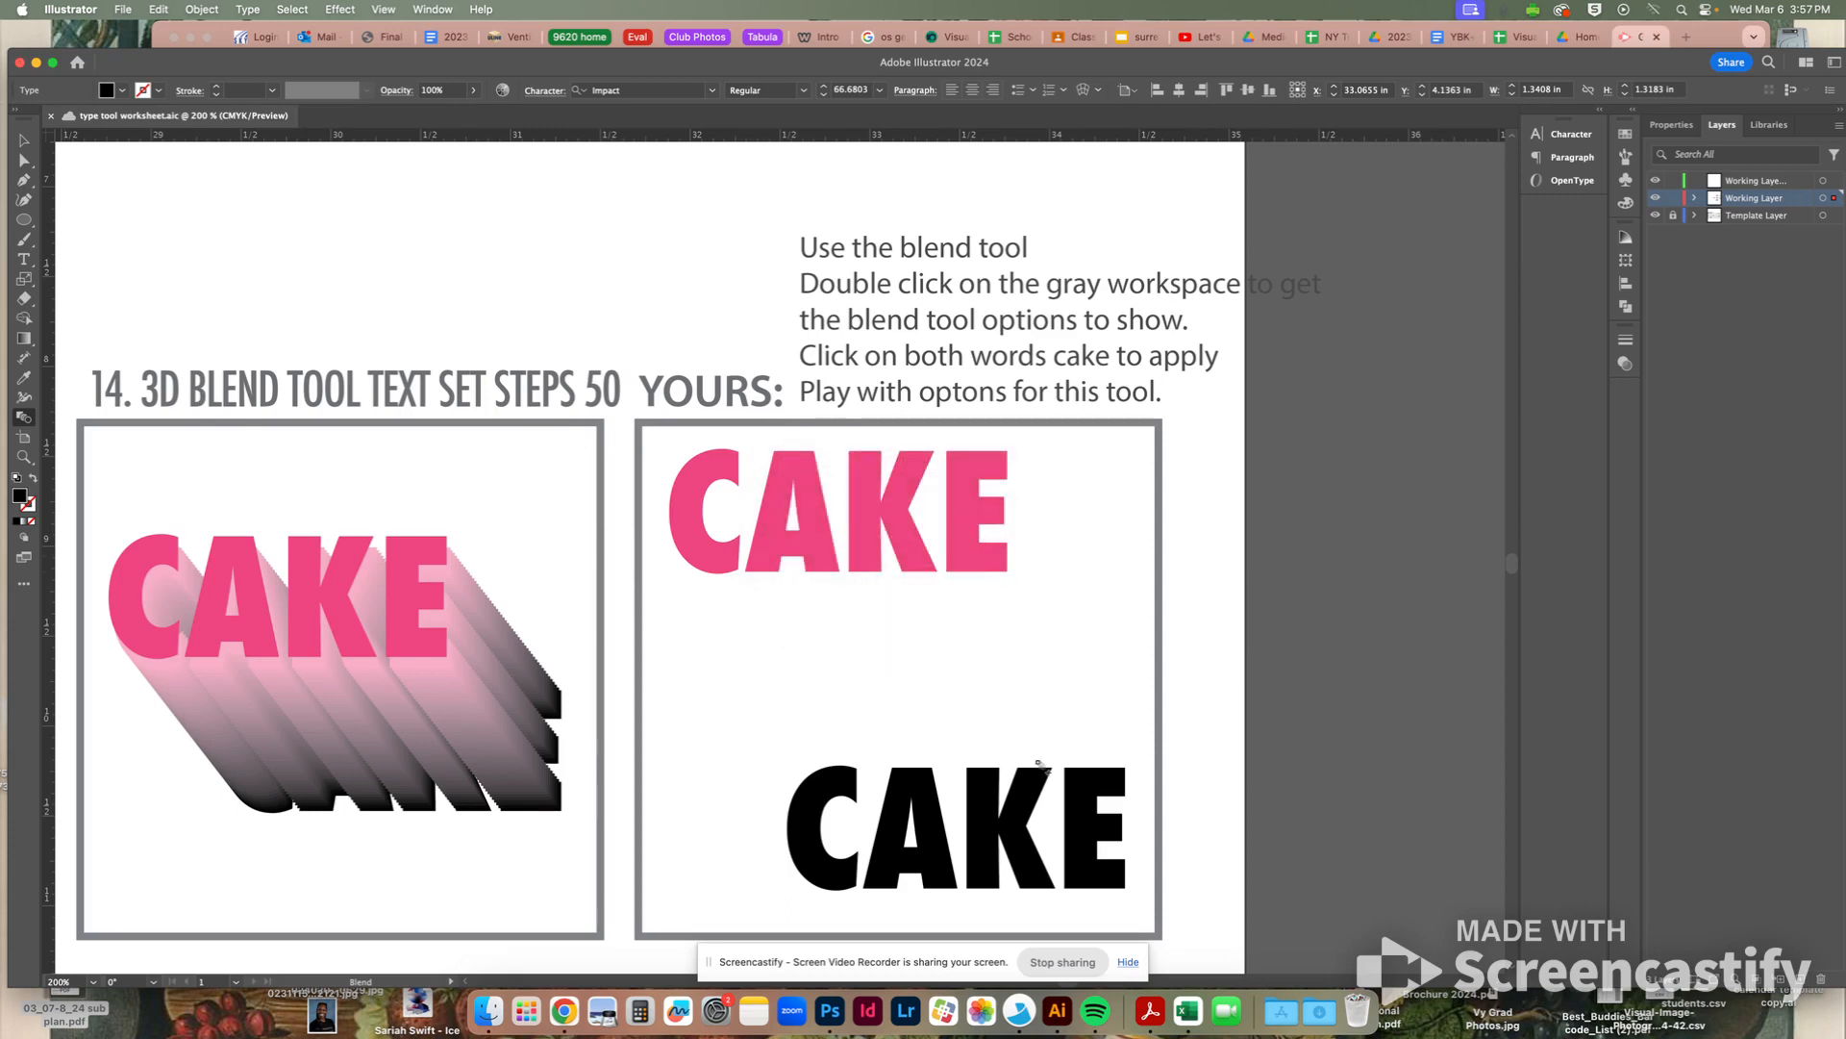
pyautogui.click(1072, 801)
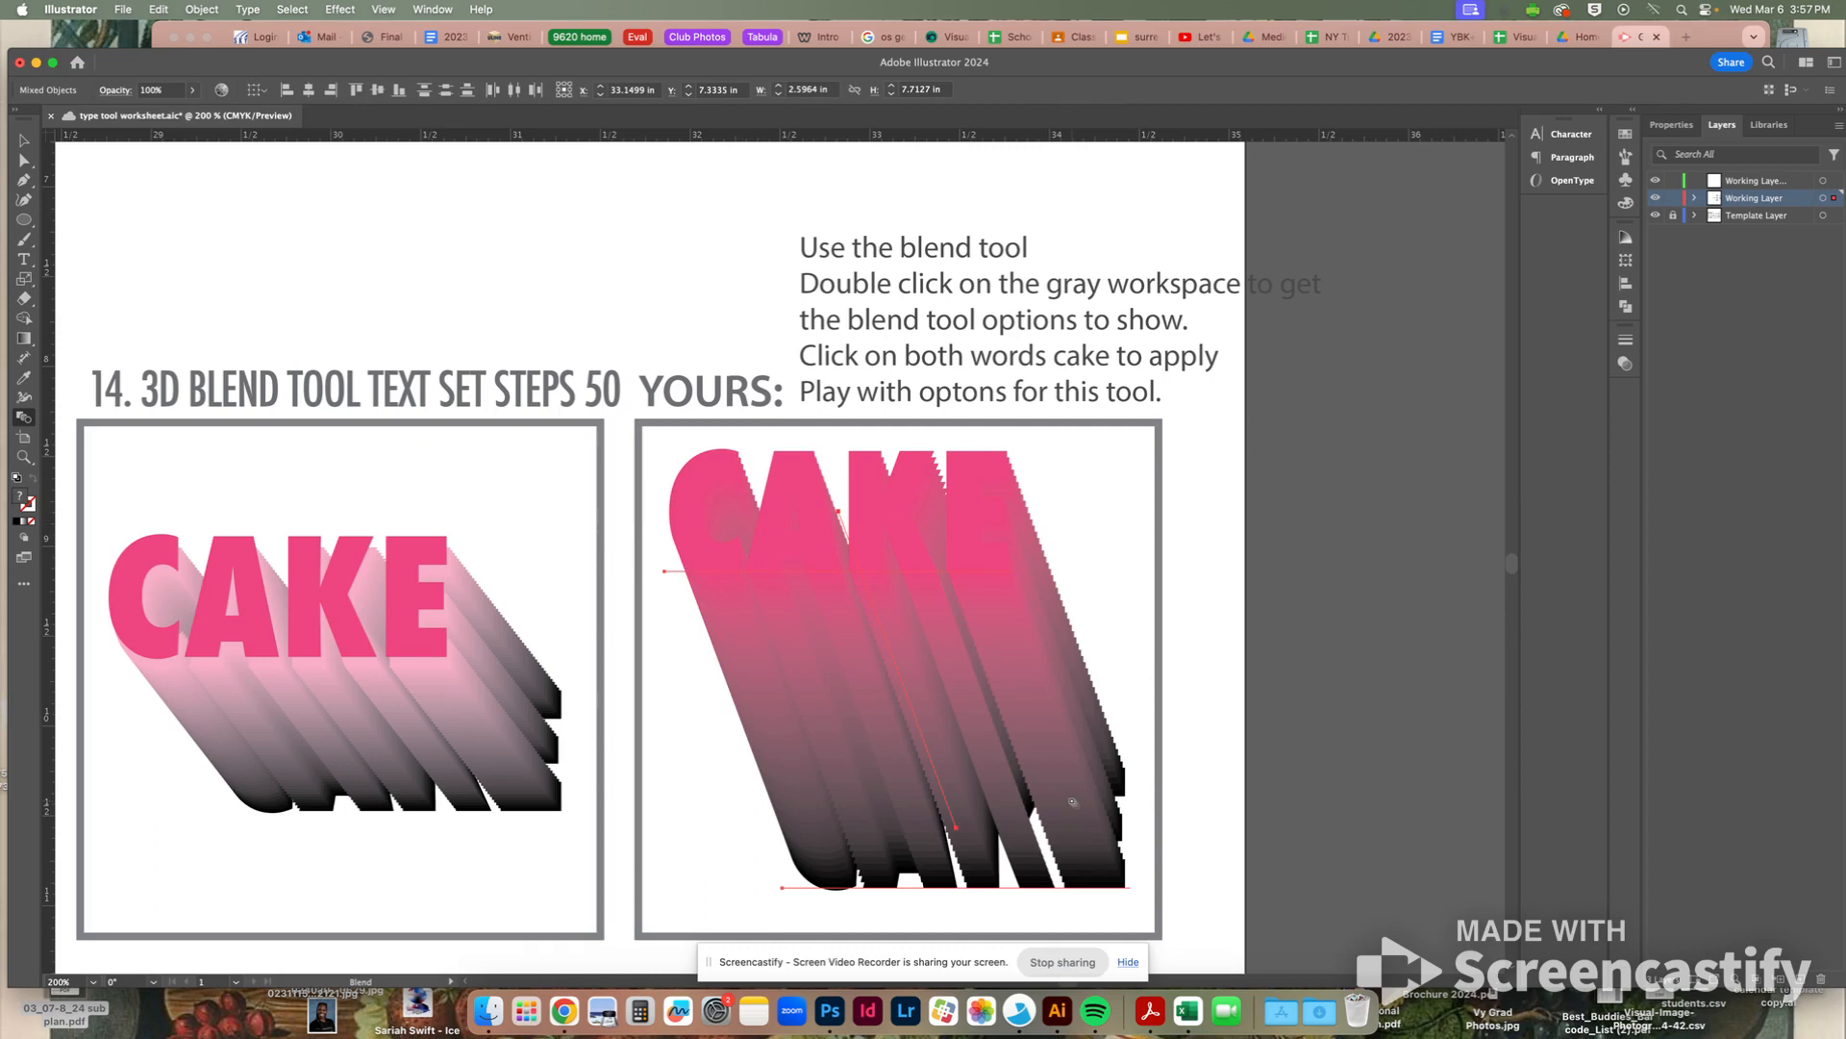
pyautogui.press('super+z')
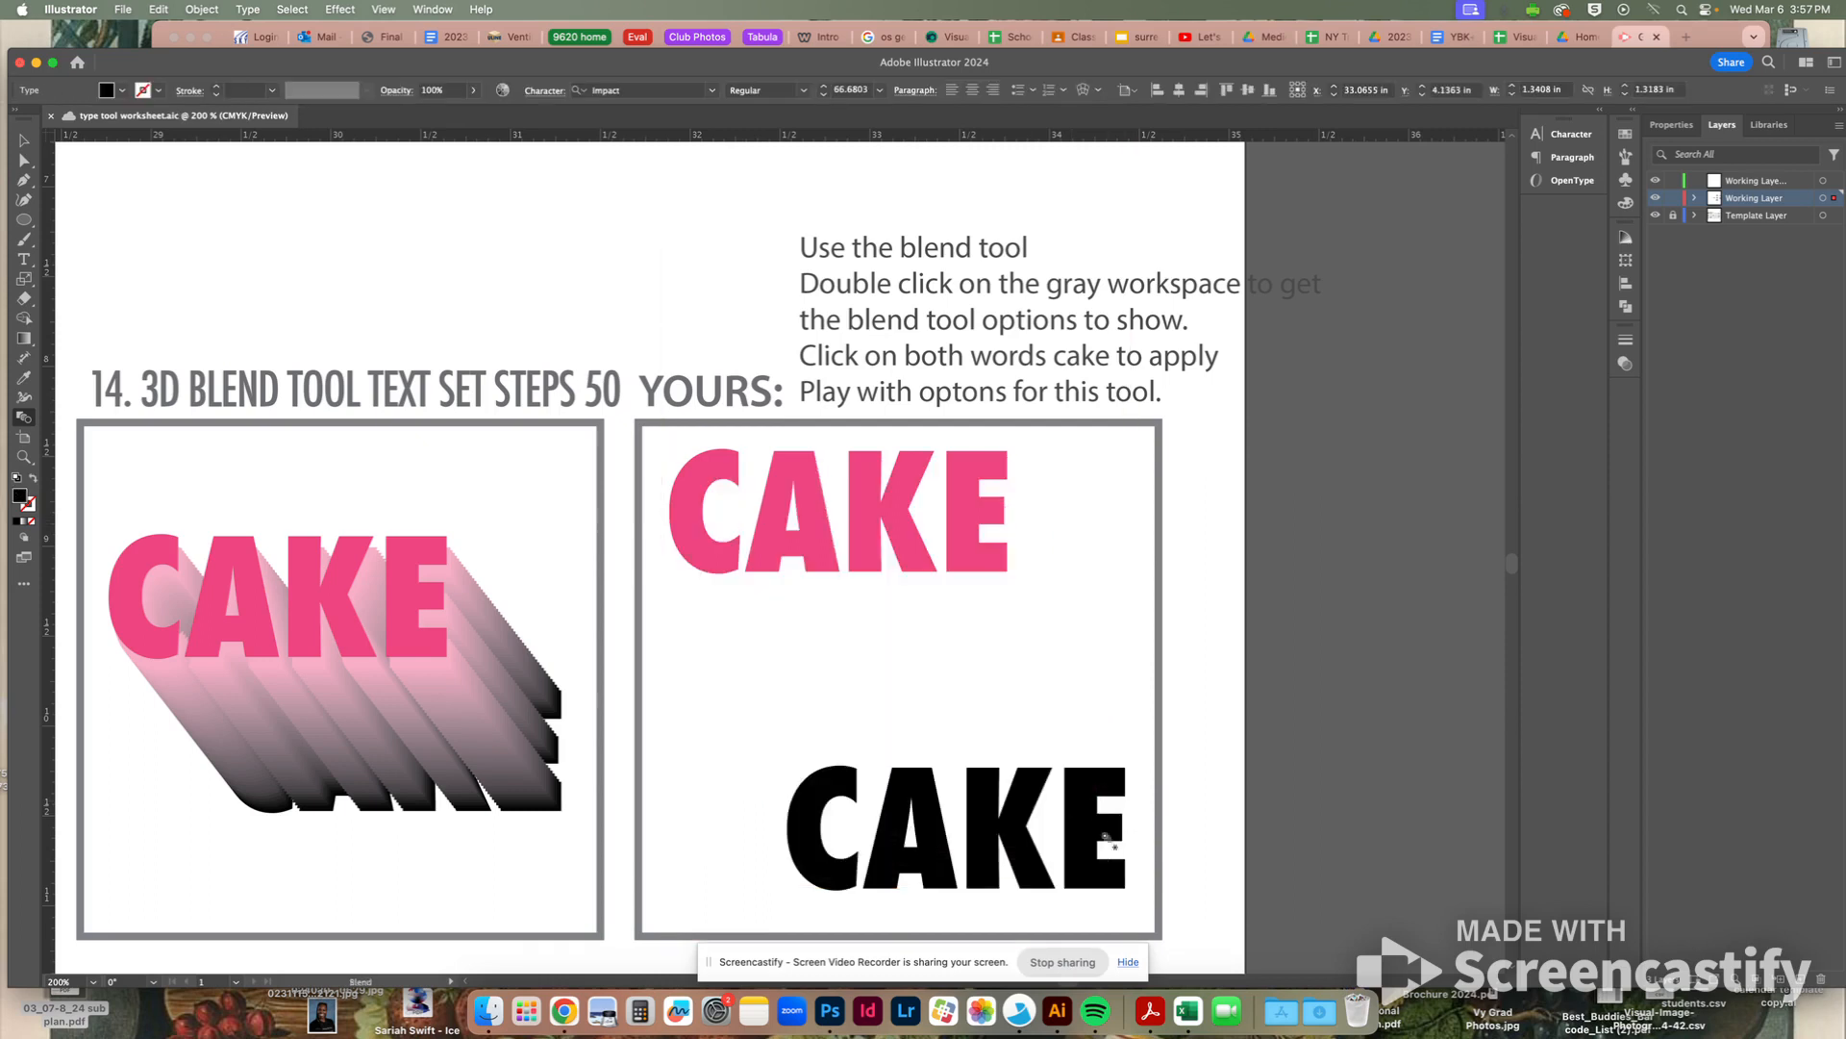
pyautogui.press('shift+super+z')
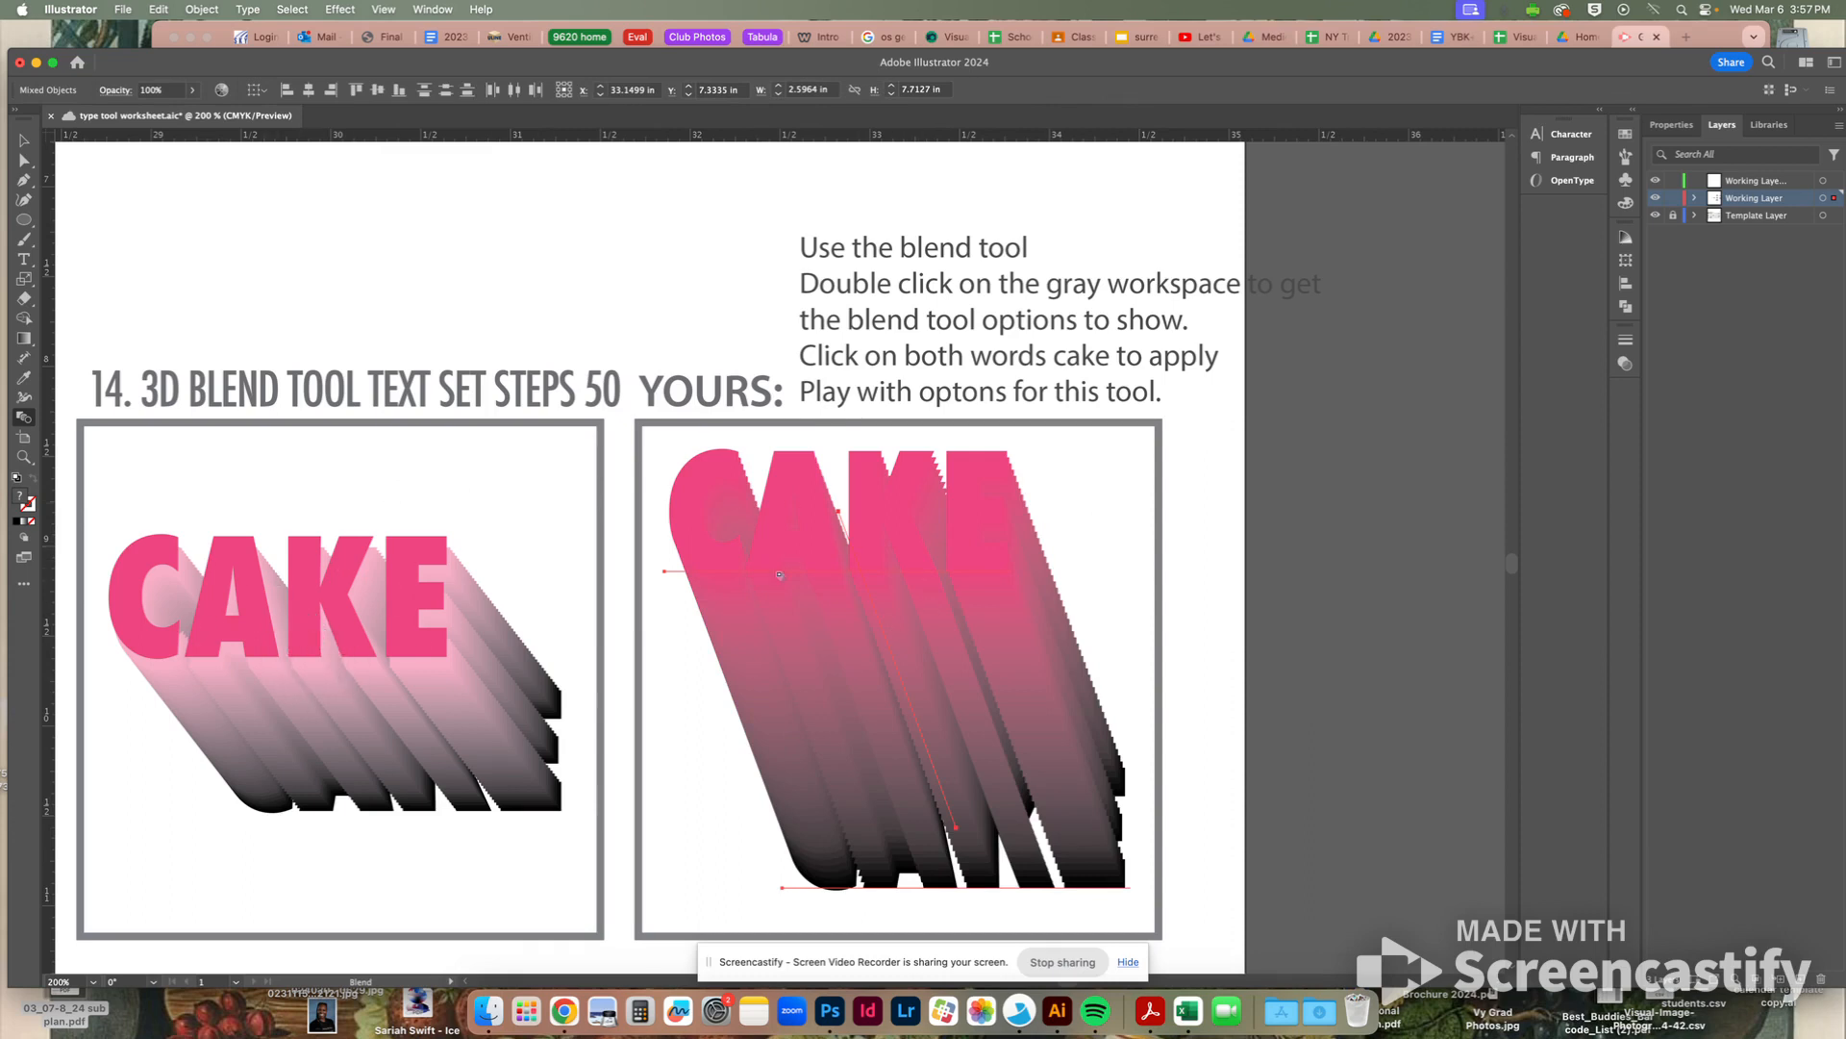
pyautogui.scroll(-1, 779, 502)
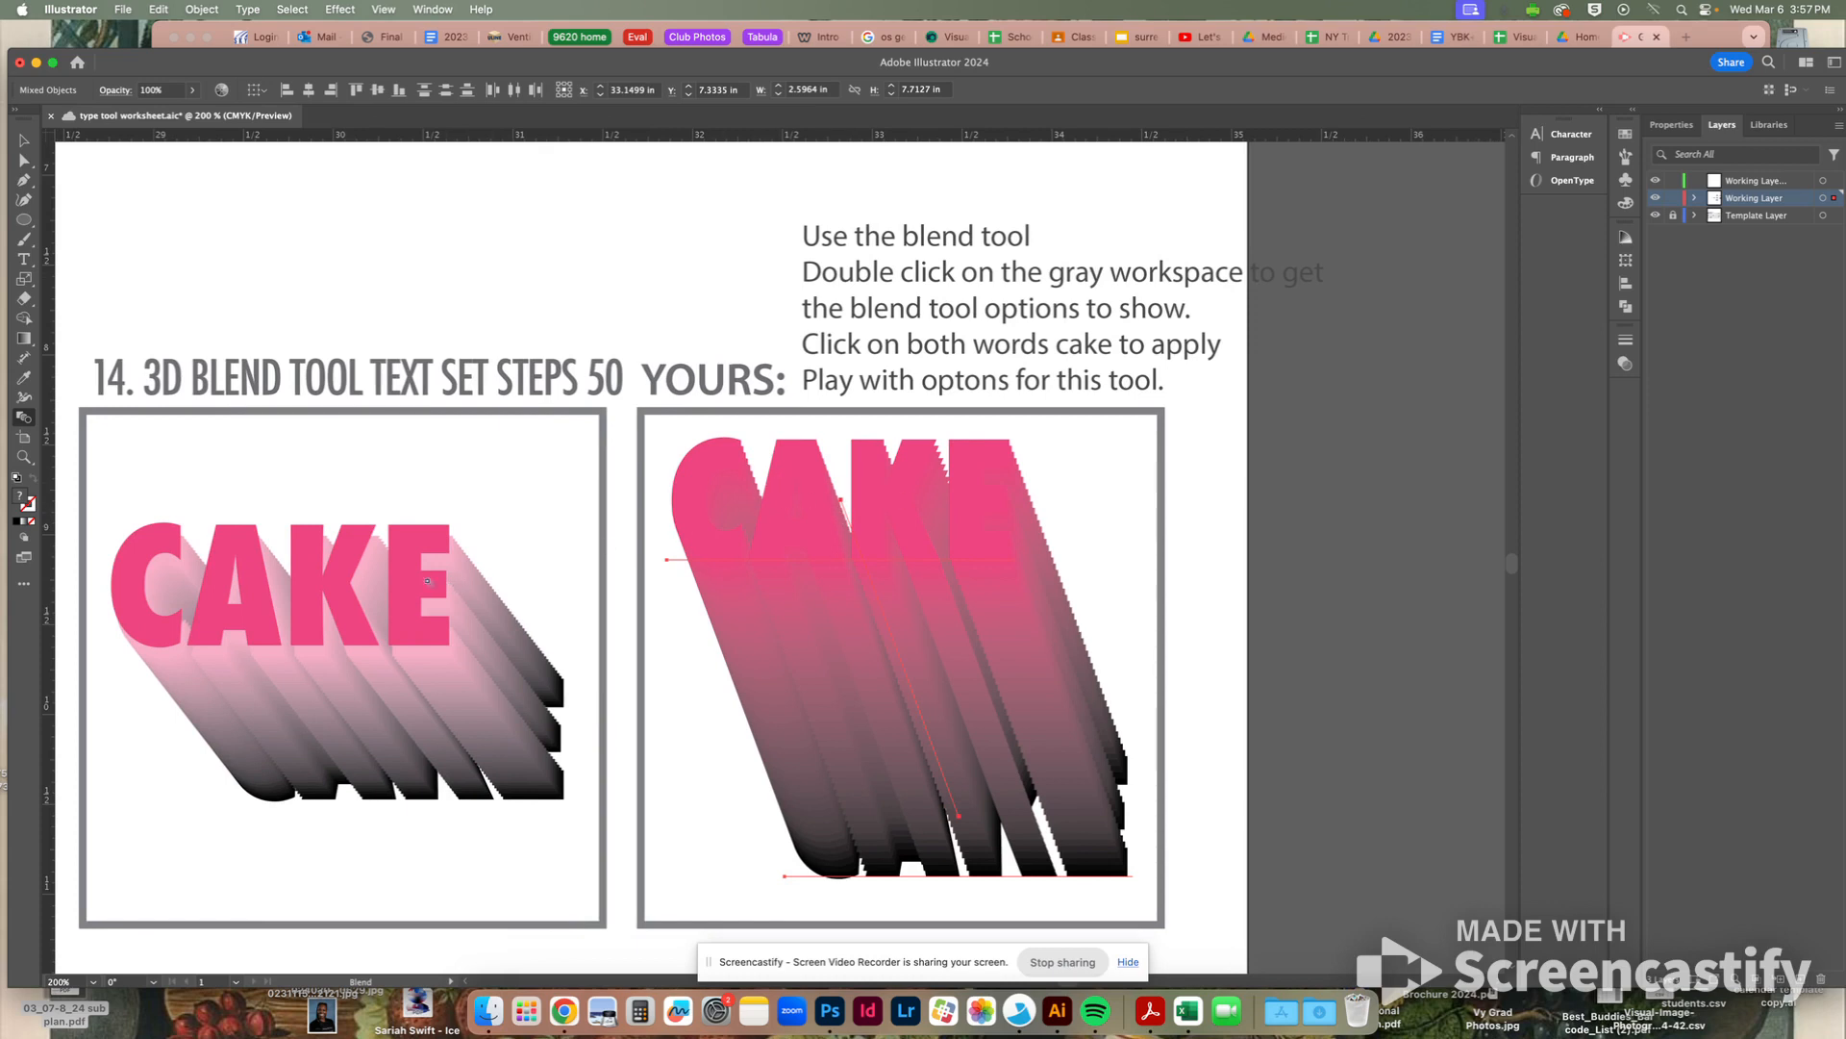
pyautogui.hscroll(2, 500, 509)
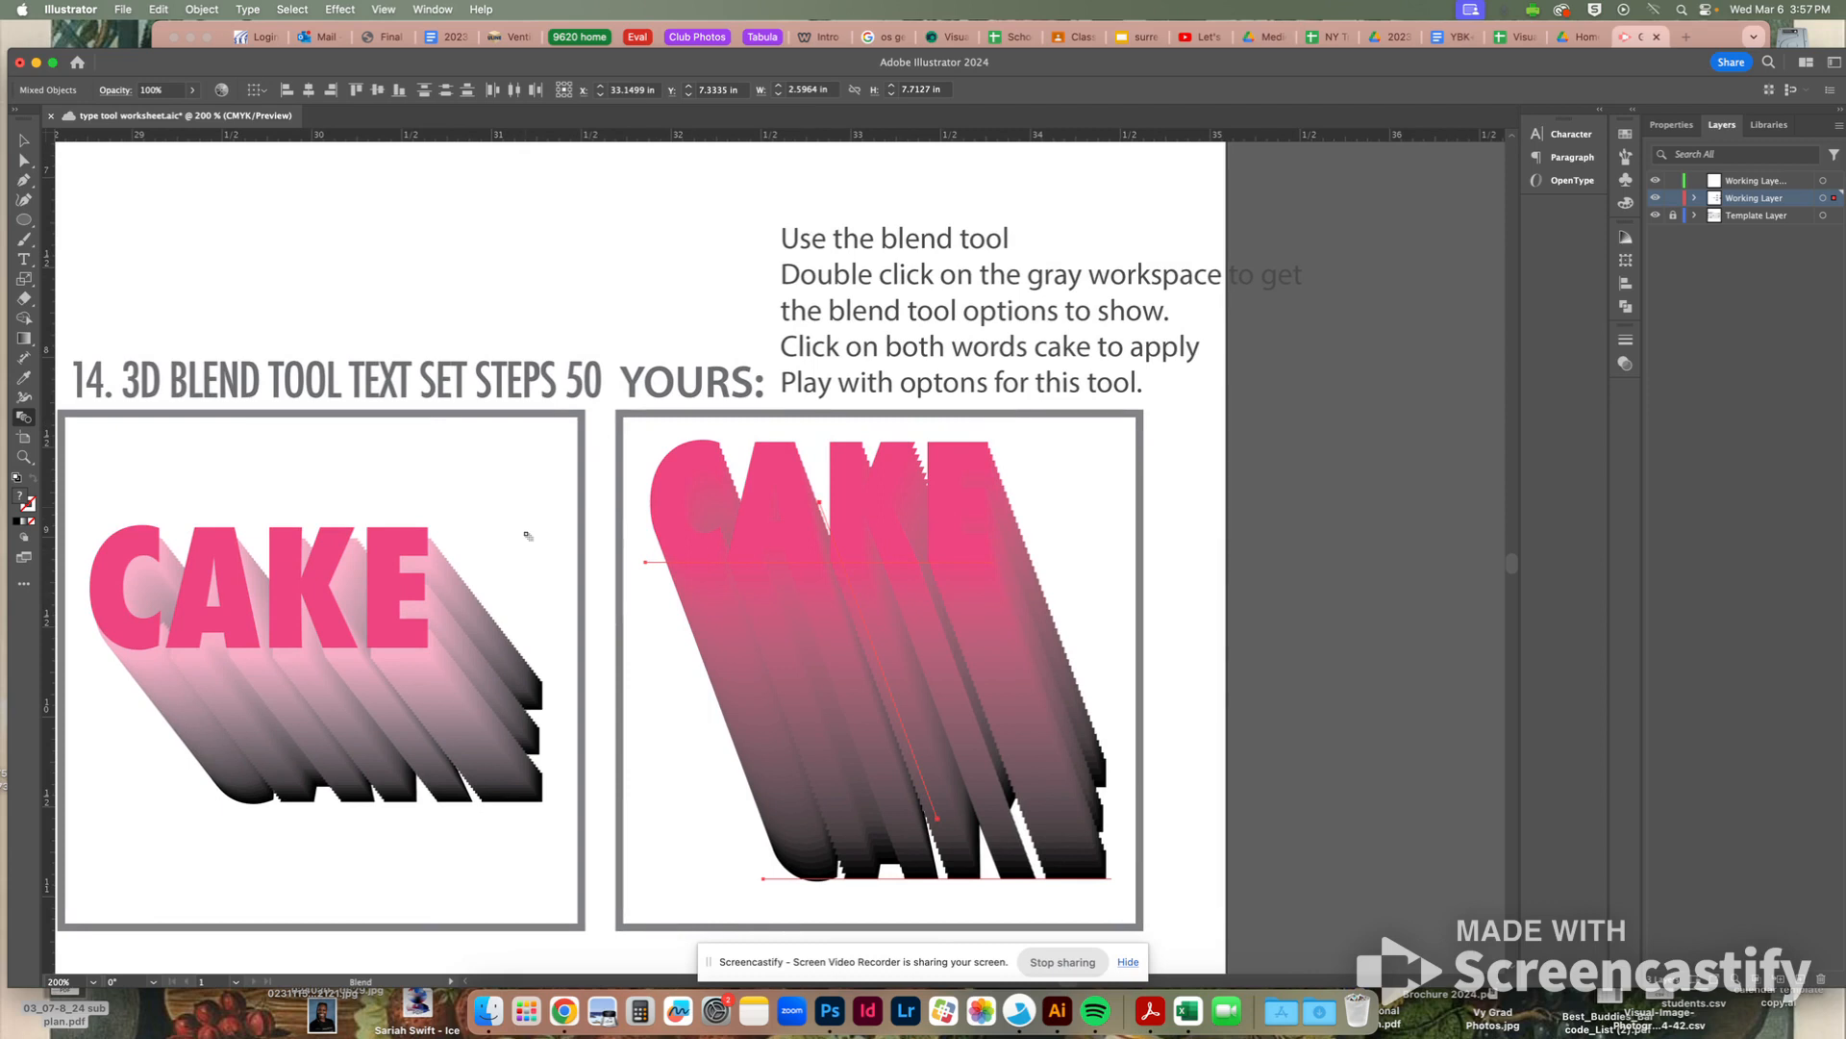
pyautogui.press('super+z')
# Duplicate the pink "CAKE" and place the copy outside the right edge of exercise 14's answer box
pyautogui.click(26, 142)
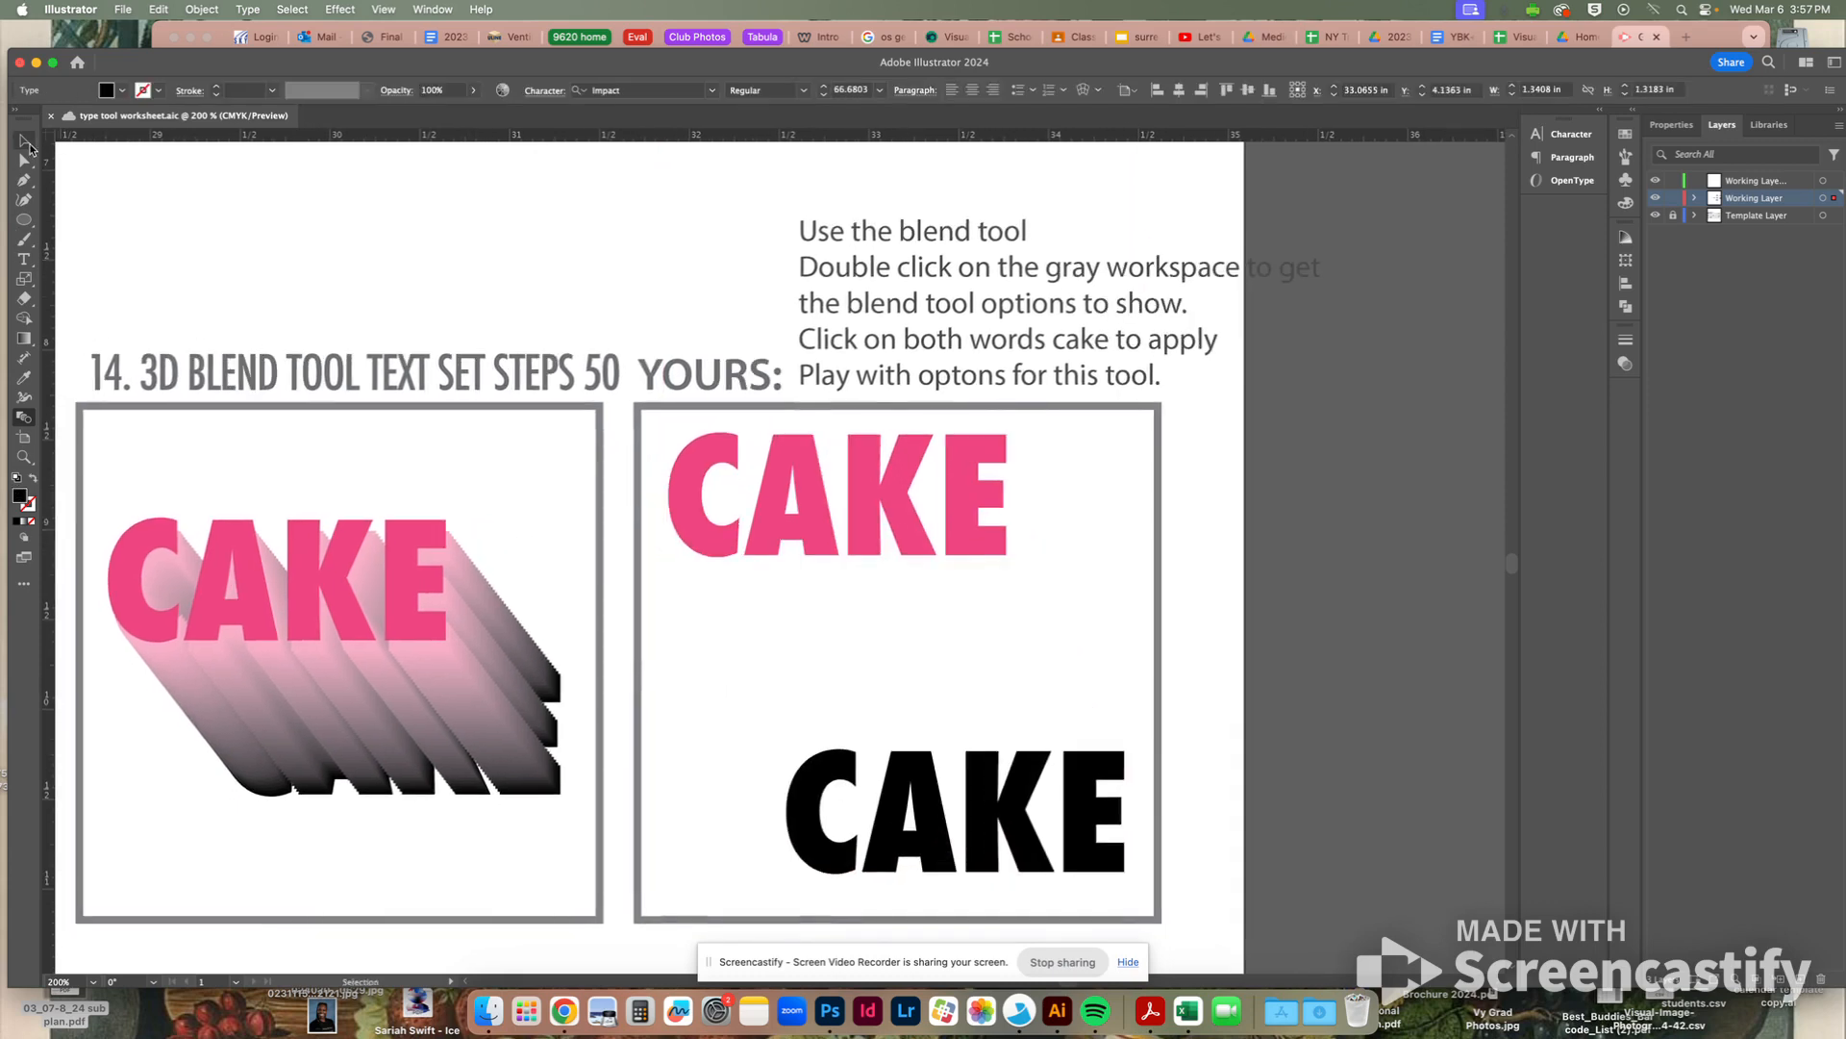
pyautogui.click(880, 522)
pyautogui.moveTo(880, 522); pyautogui.dragTo(1331, 550)
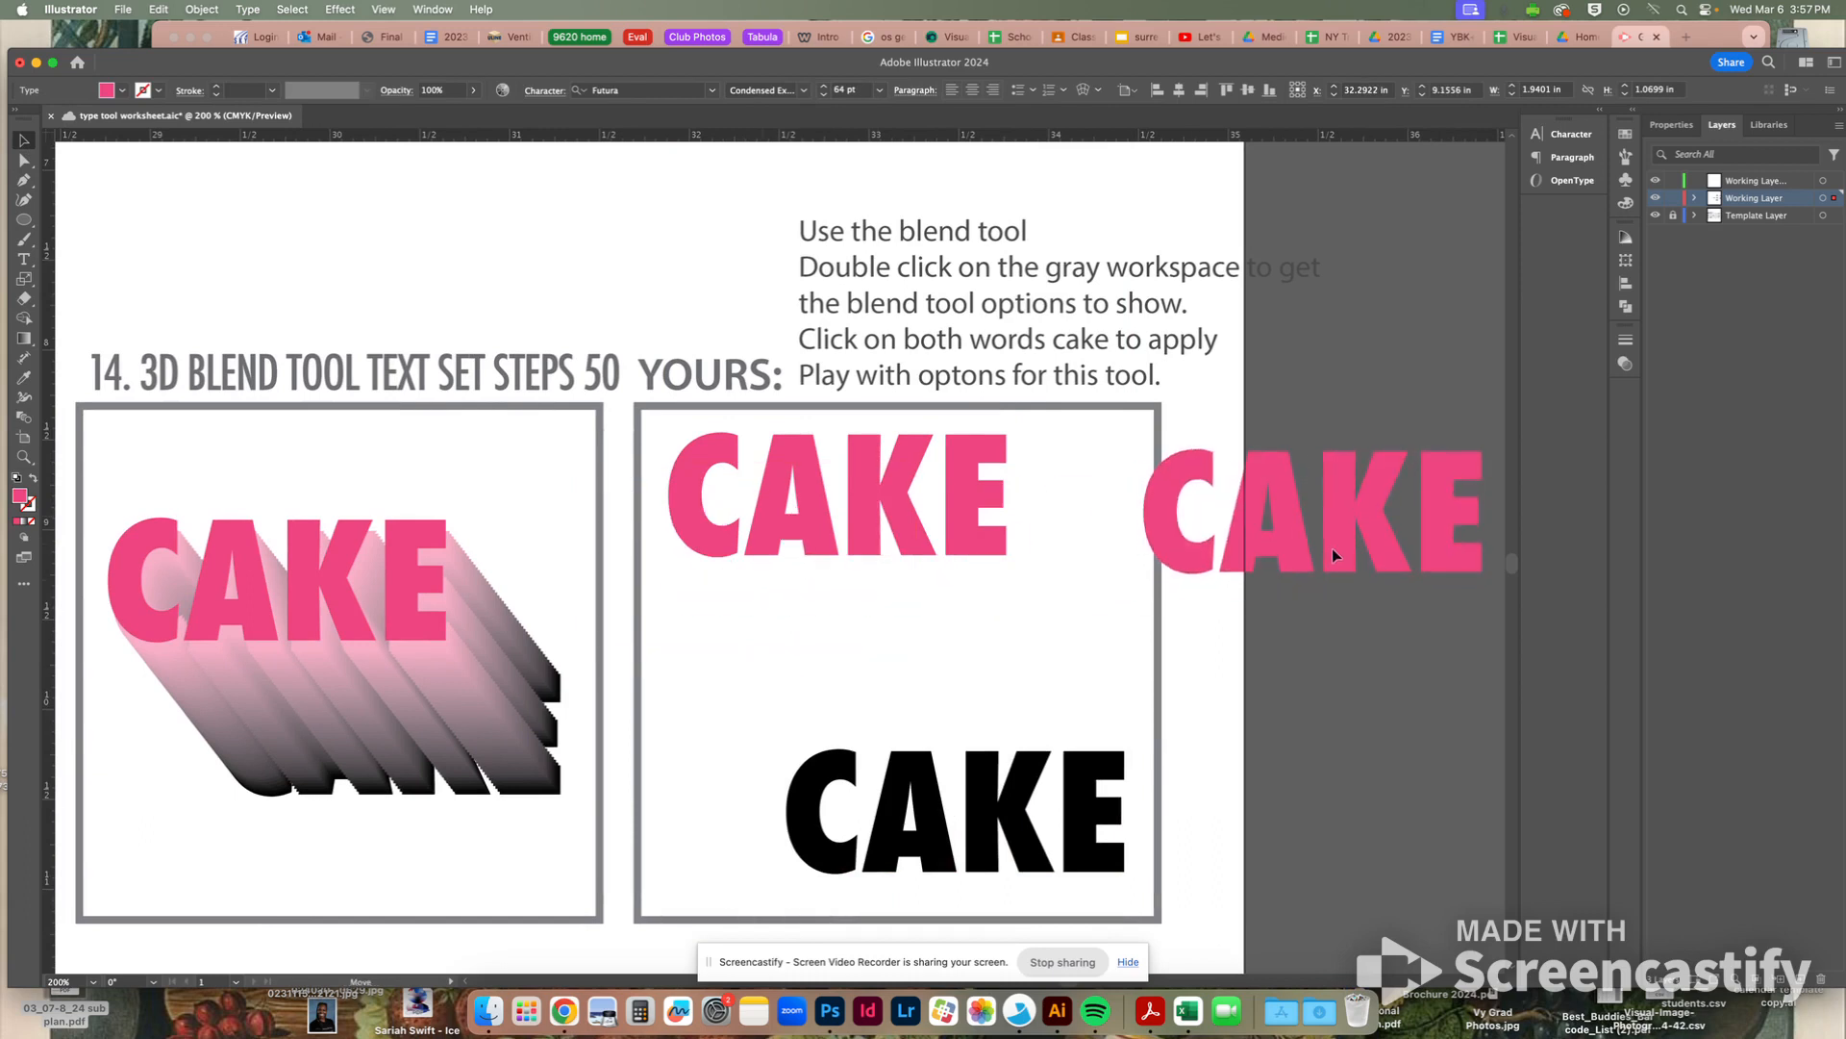
# Recolor the original "CAKE" at the top of exercise 14's answer box to a lighter pink and deselect it
pyautogui.press('t')
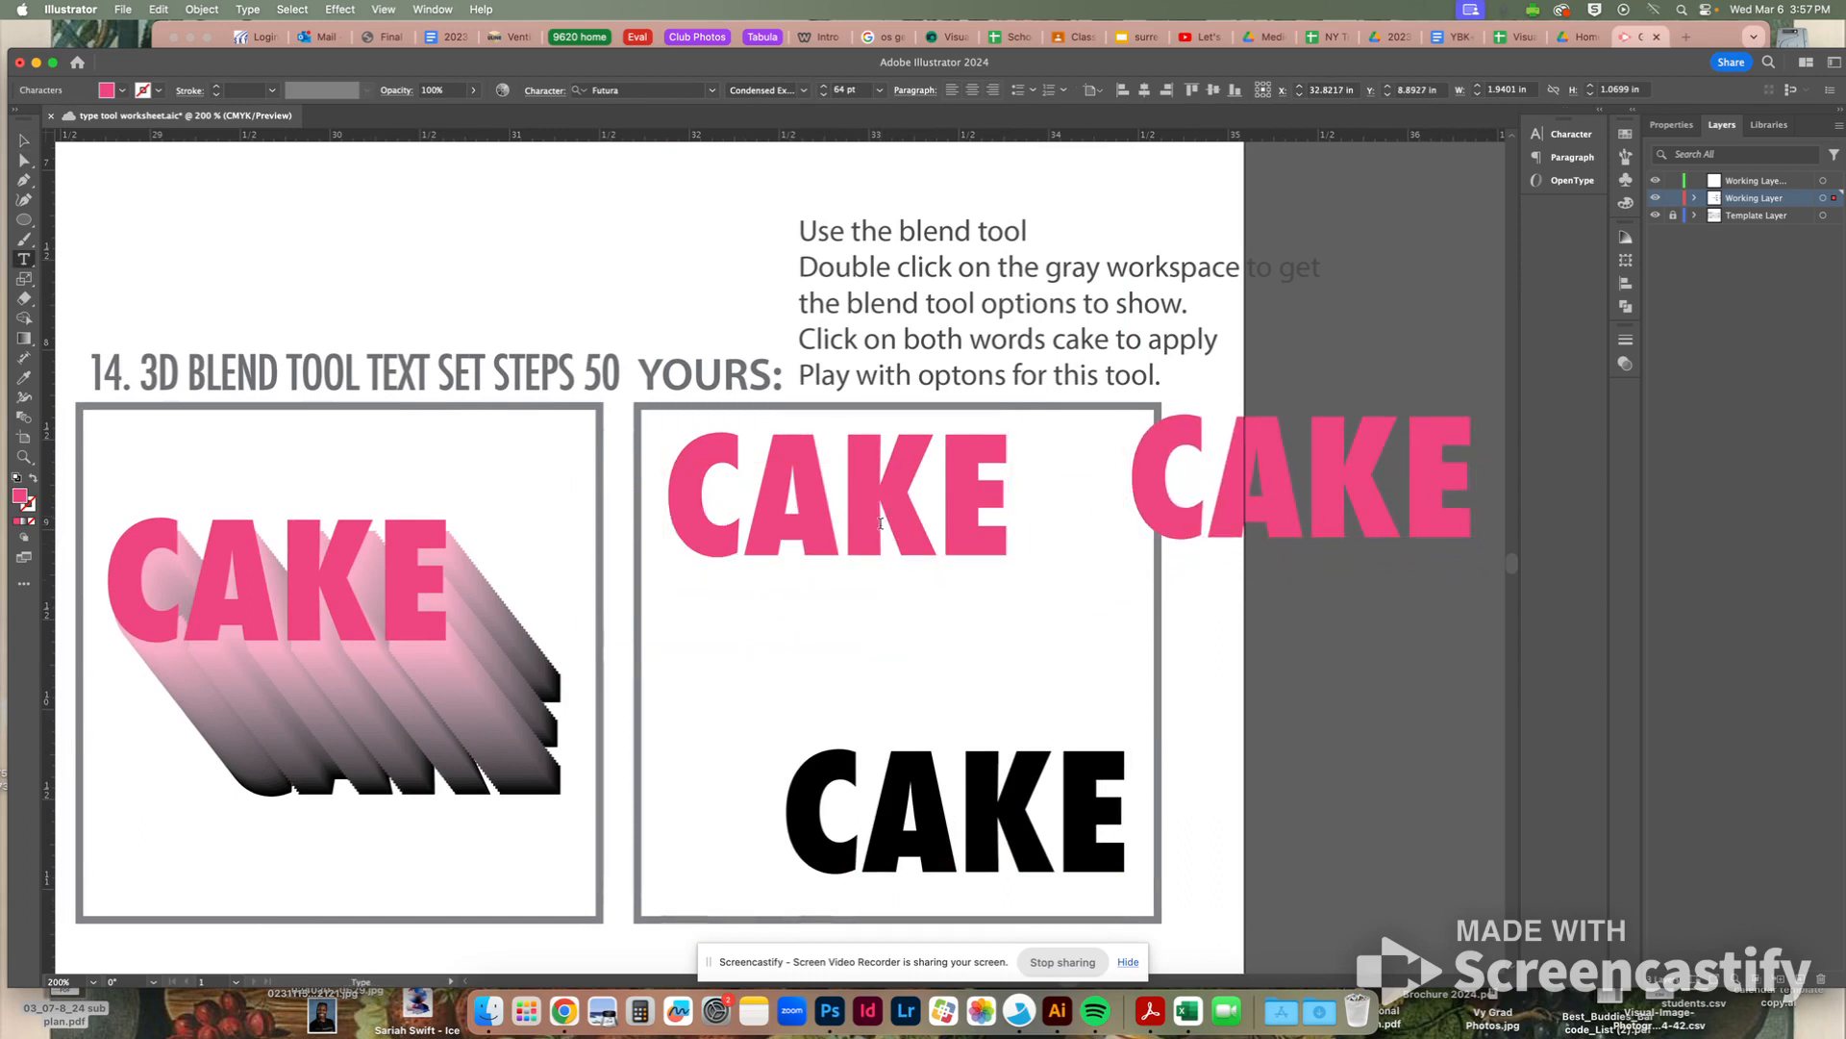
pyautogui.doubleClick(689, 525)
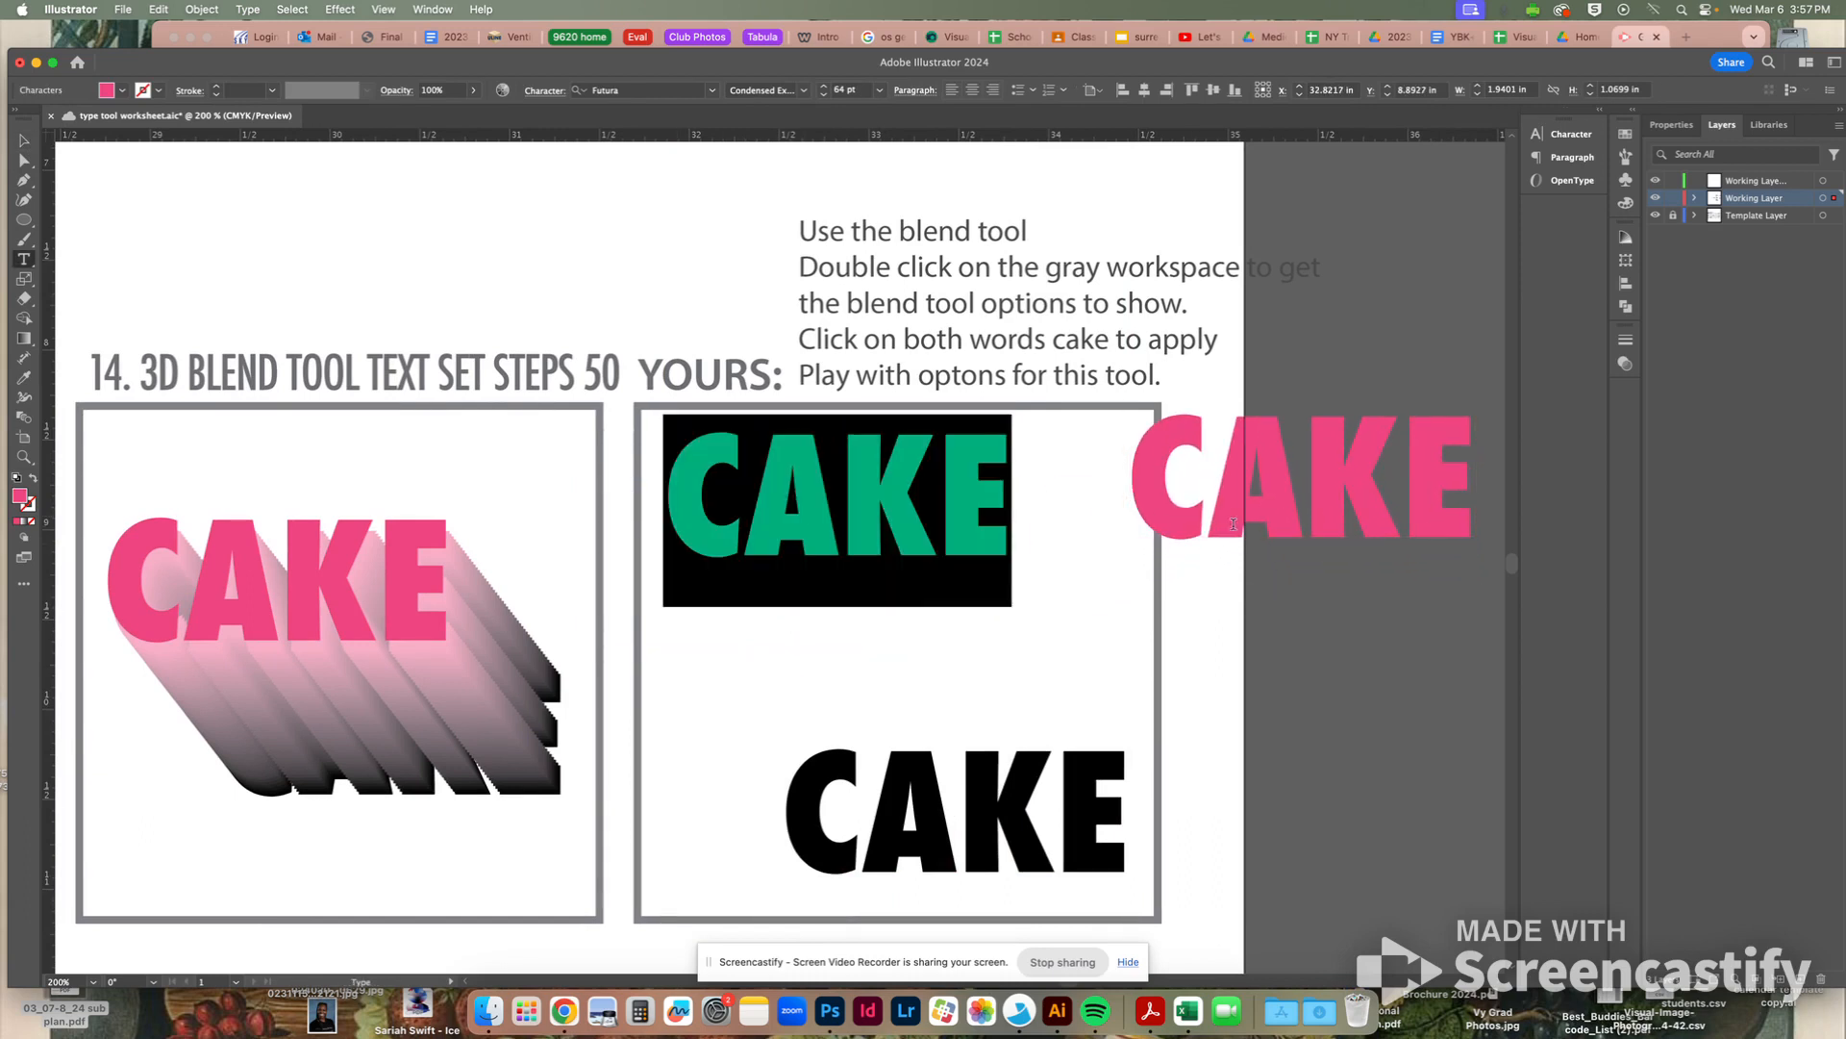
pyautogui.doubleClick(20, 497)
pyautogui.click(1125, 125)
pyautogui.click(1417, 117)
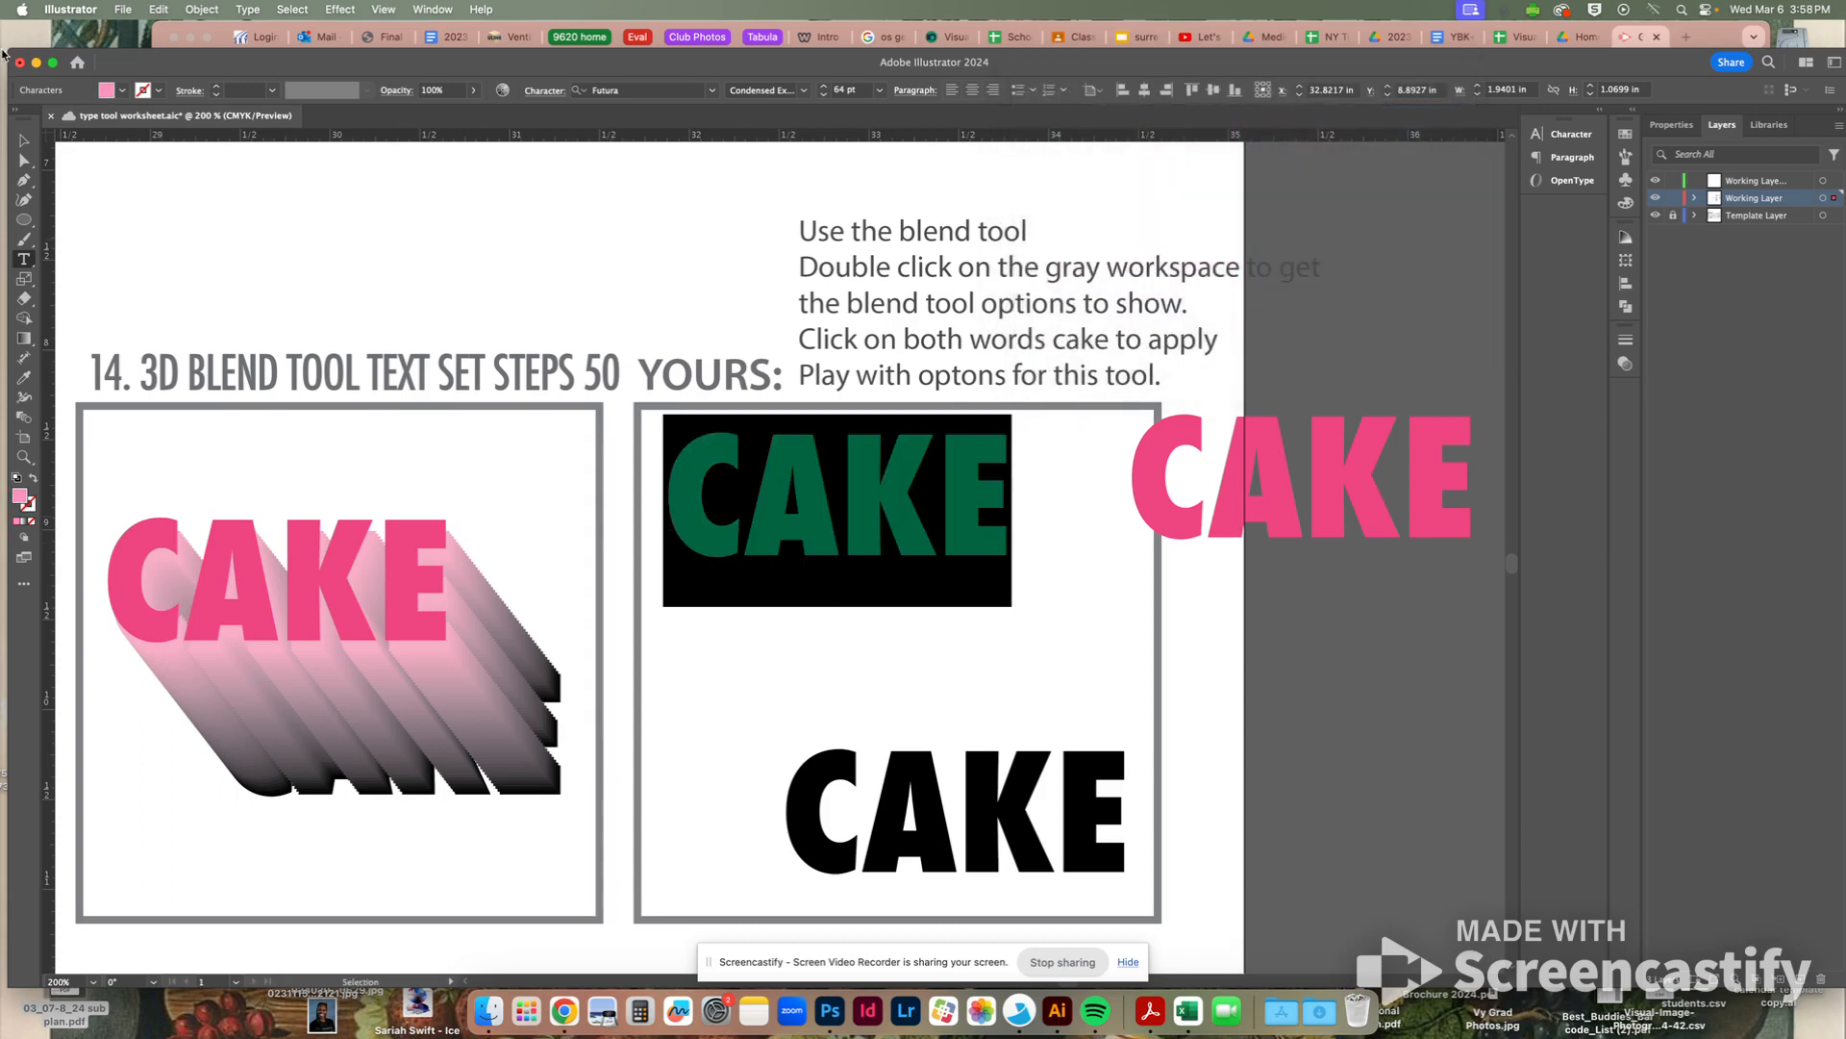
pyautogui.click(24, 140)
pyautogui.click(976, 603)
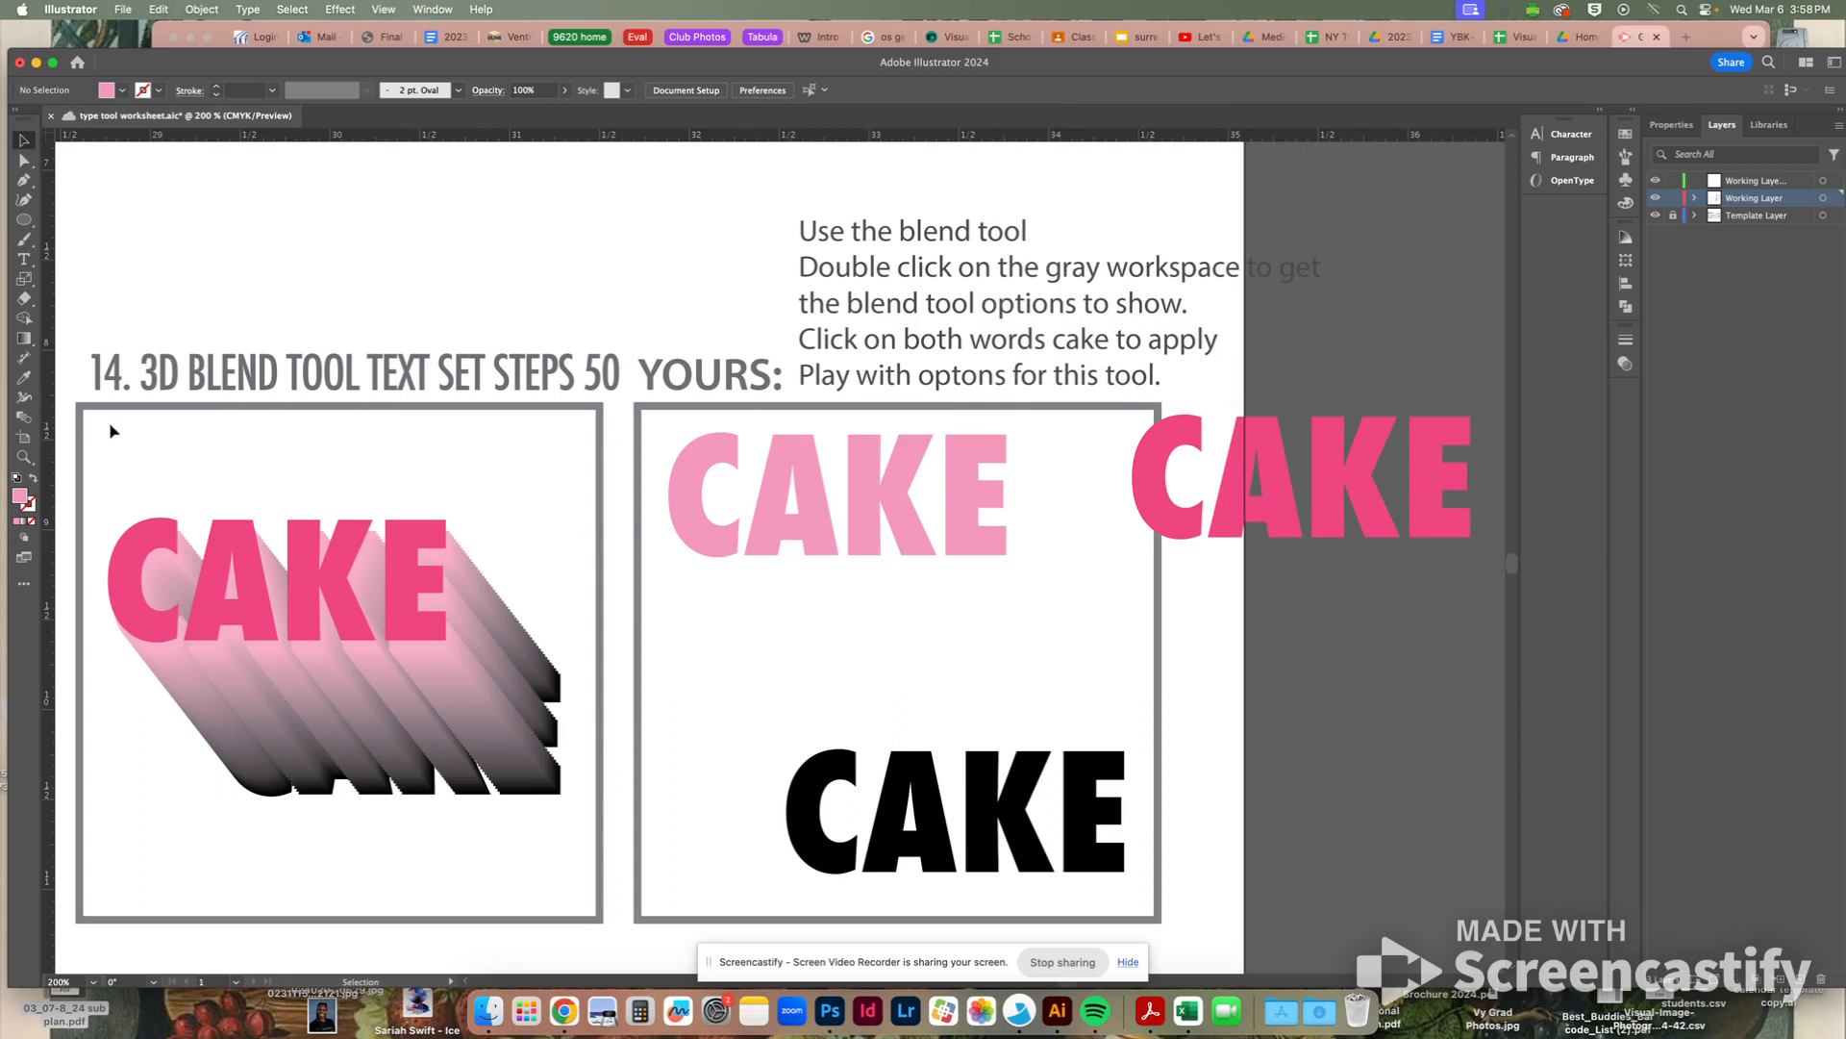
# Blend the light pink "CAKE" into the black "CAKE" with the Blend tool
pyautogui.click(24, 418)
pyautogui.click(696, 526)
pyautogui.click(914, 819)
# Move the bright pink "CAKE" copy onto the top end of the blend and deselect it
pyautogui.press('v')
pyautogui.moveTo(1236, 497); pyautogui.dragTo(769, 510)
pyautogui.click(1101, 517)
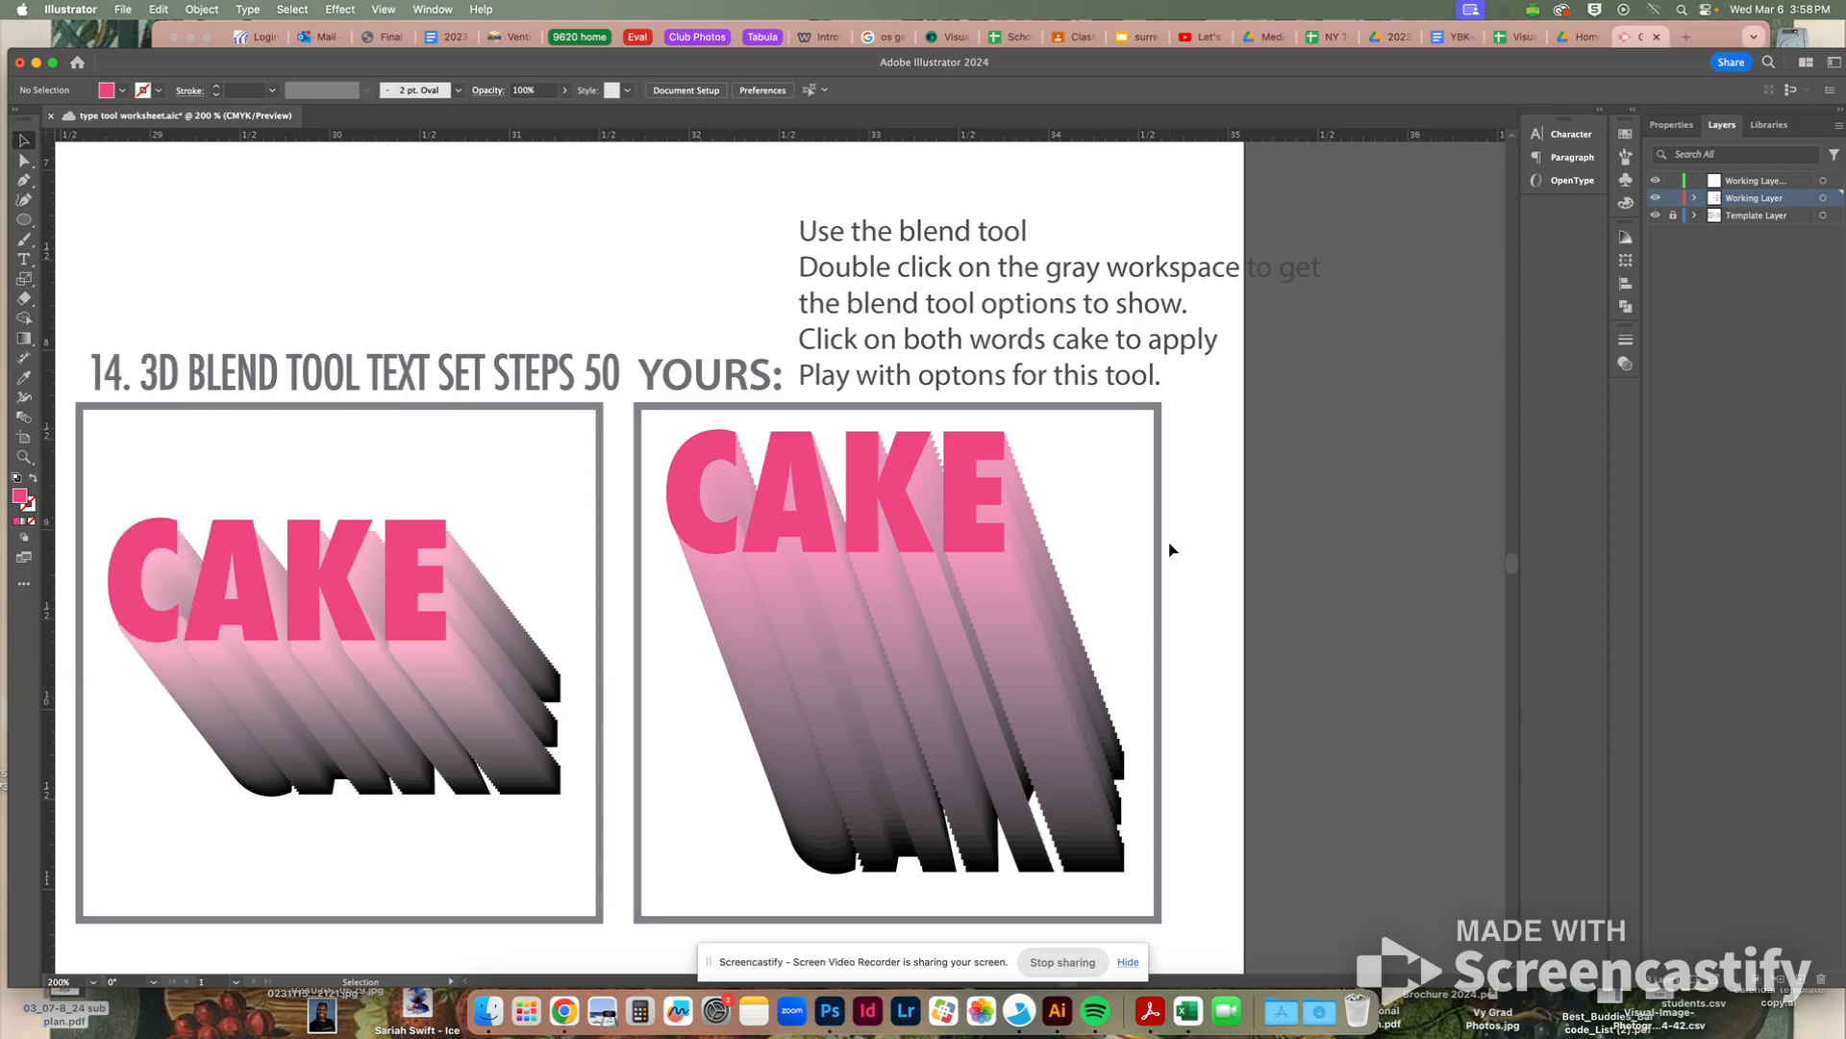
# Add the word "FUN" in Impact beside the "VAL" example in exercise 15's box
pyautogui.scroll(-10, 1171, 549)
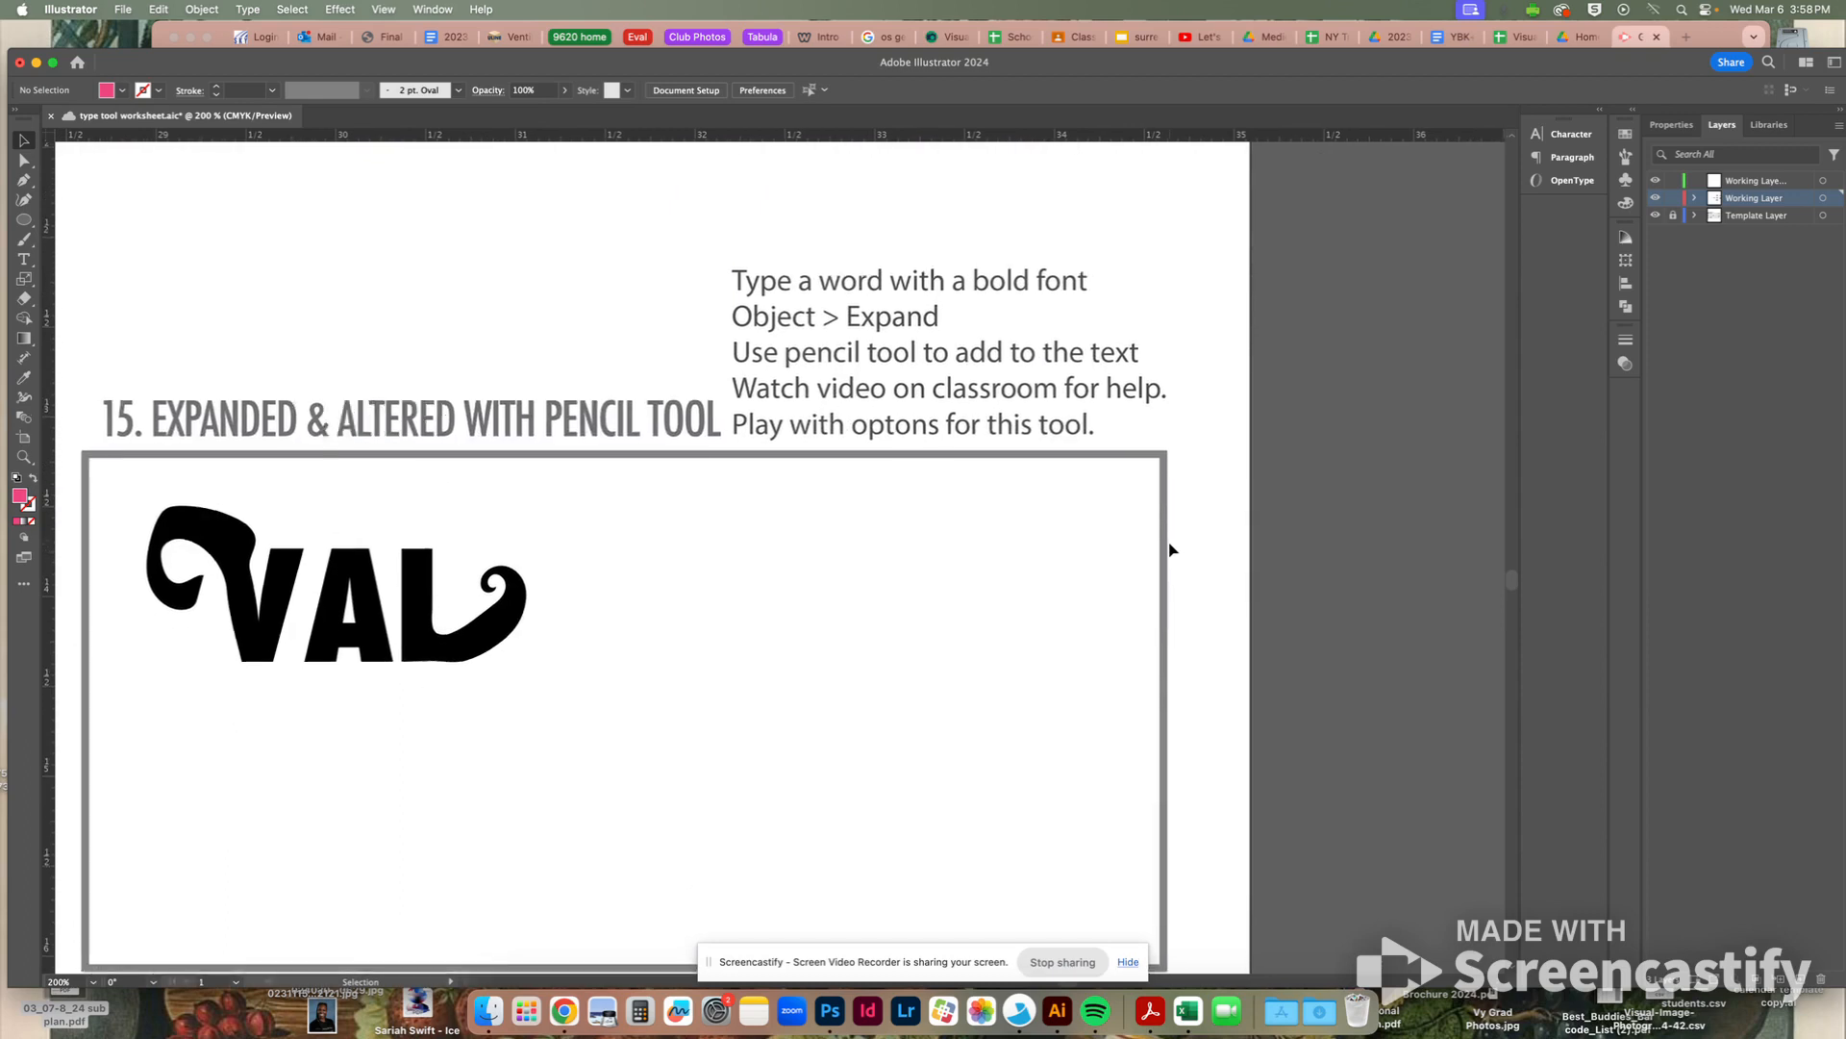
pyautogui.scroll(-2, 1171, 549)
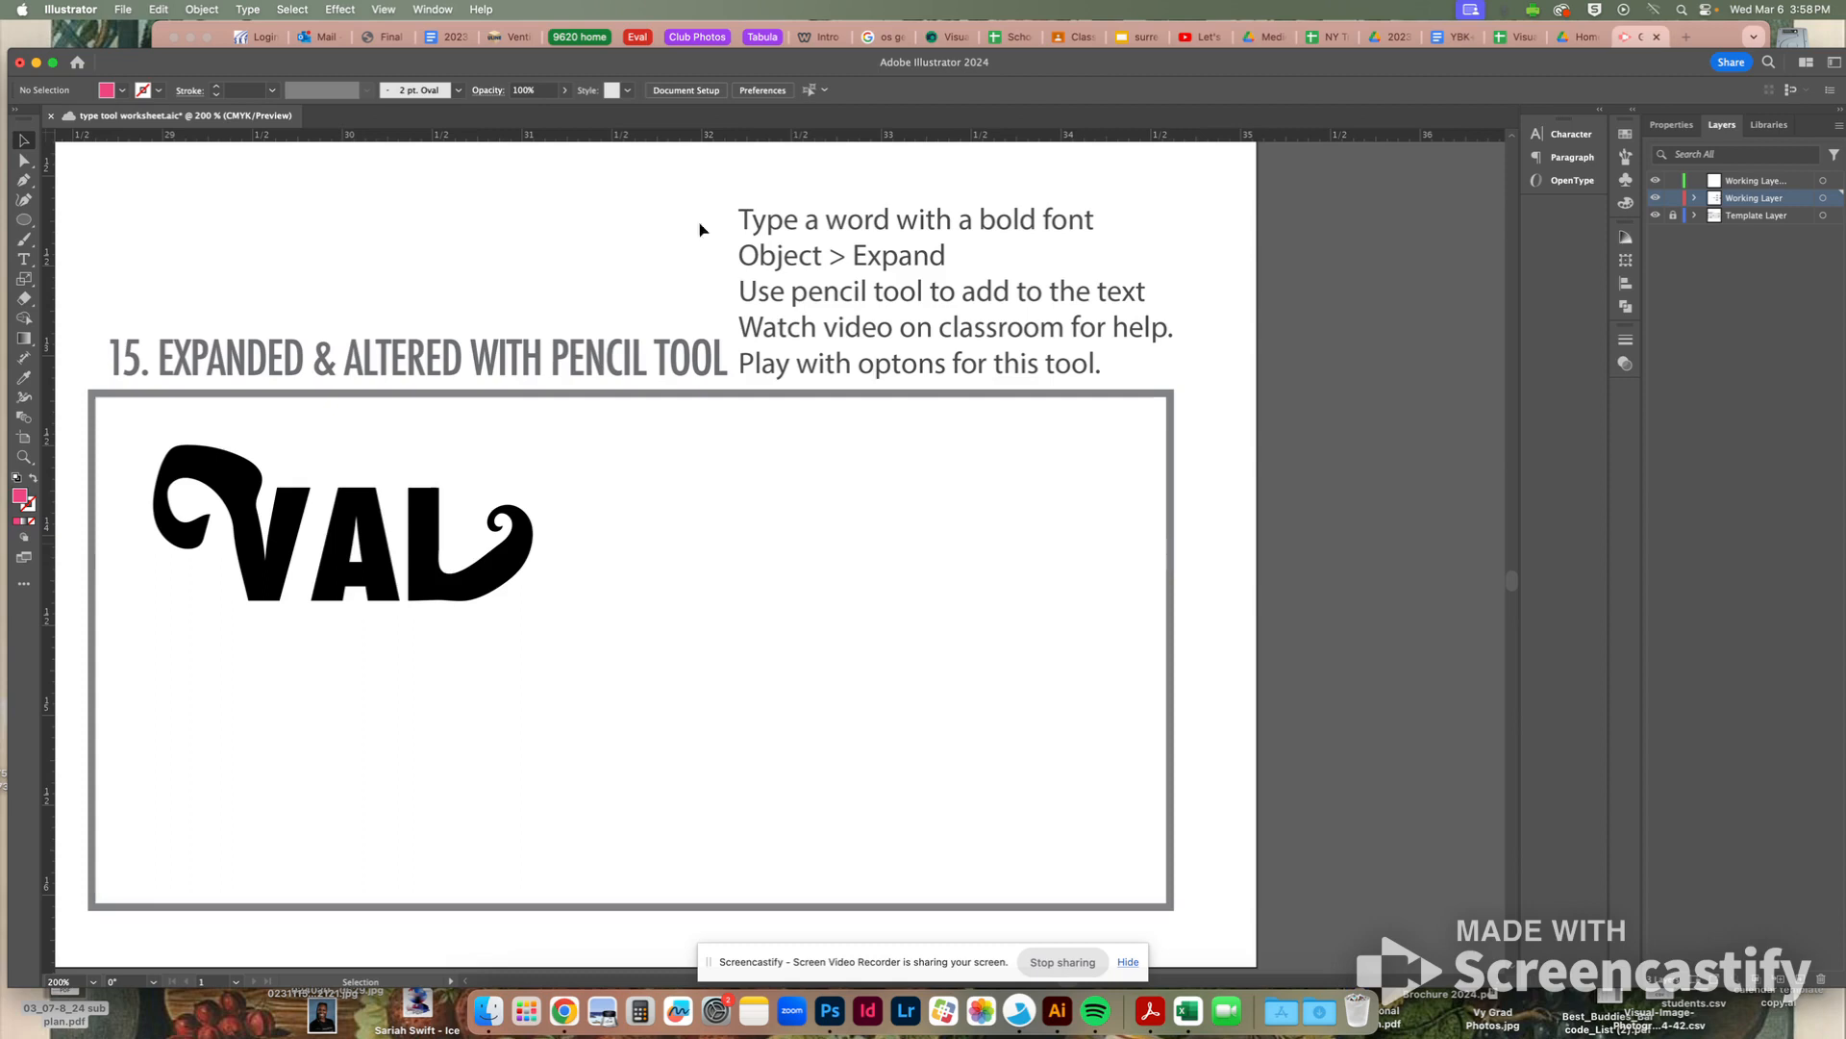
pyautogui.click(26, 261)
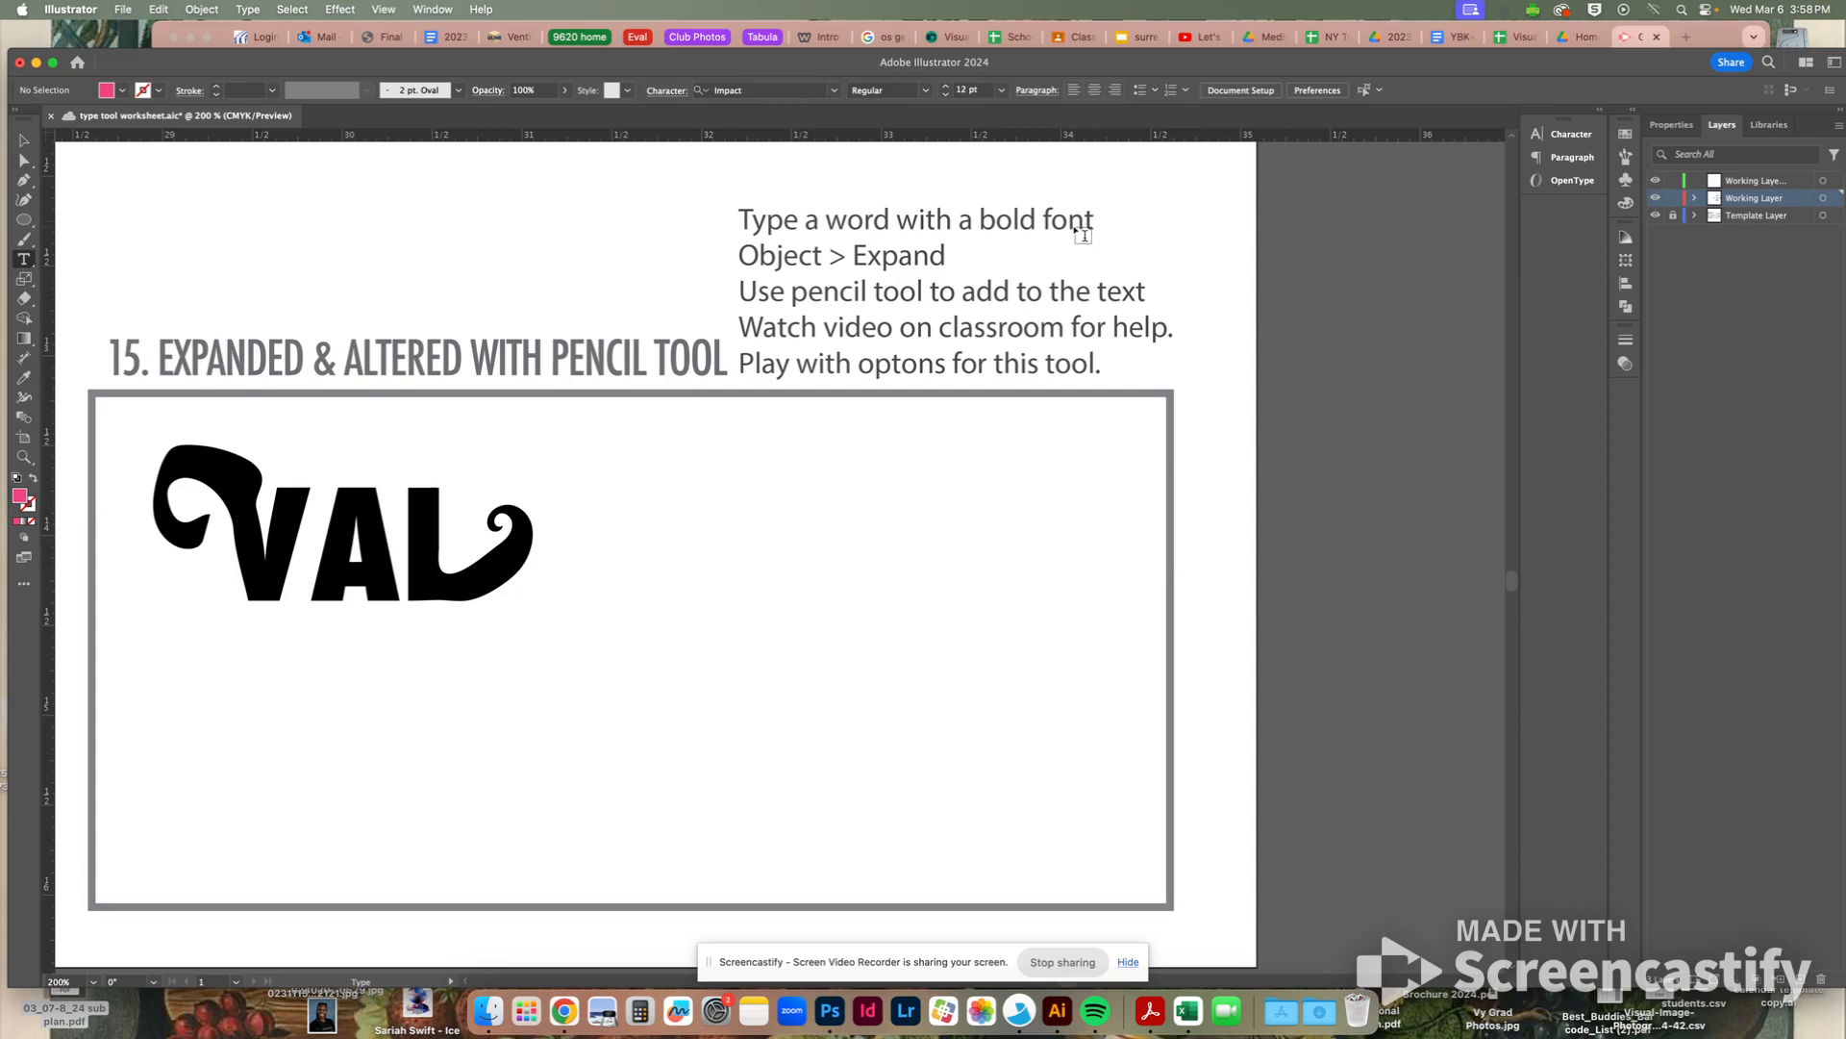
pyautogui.click(643, 702)
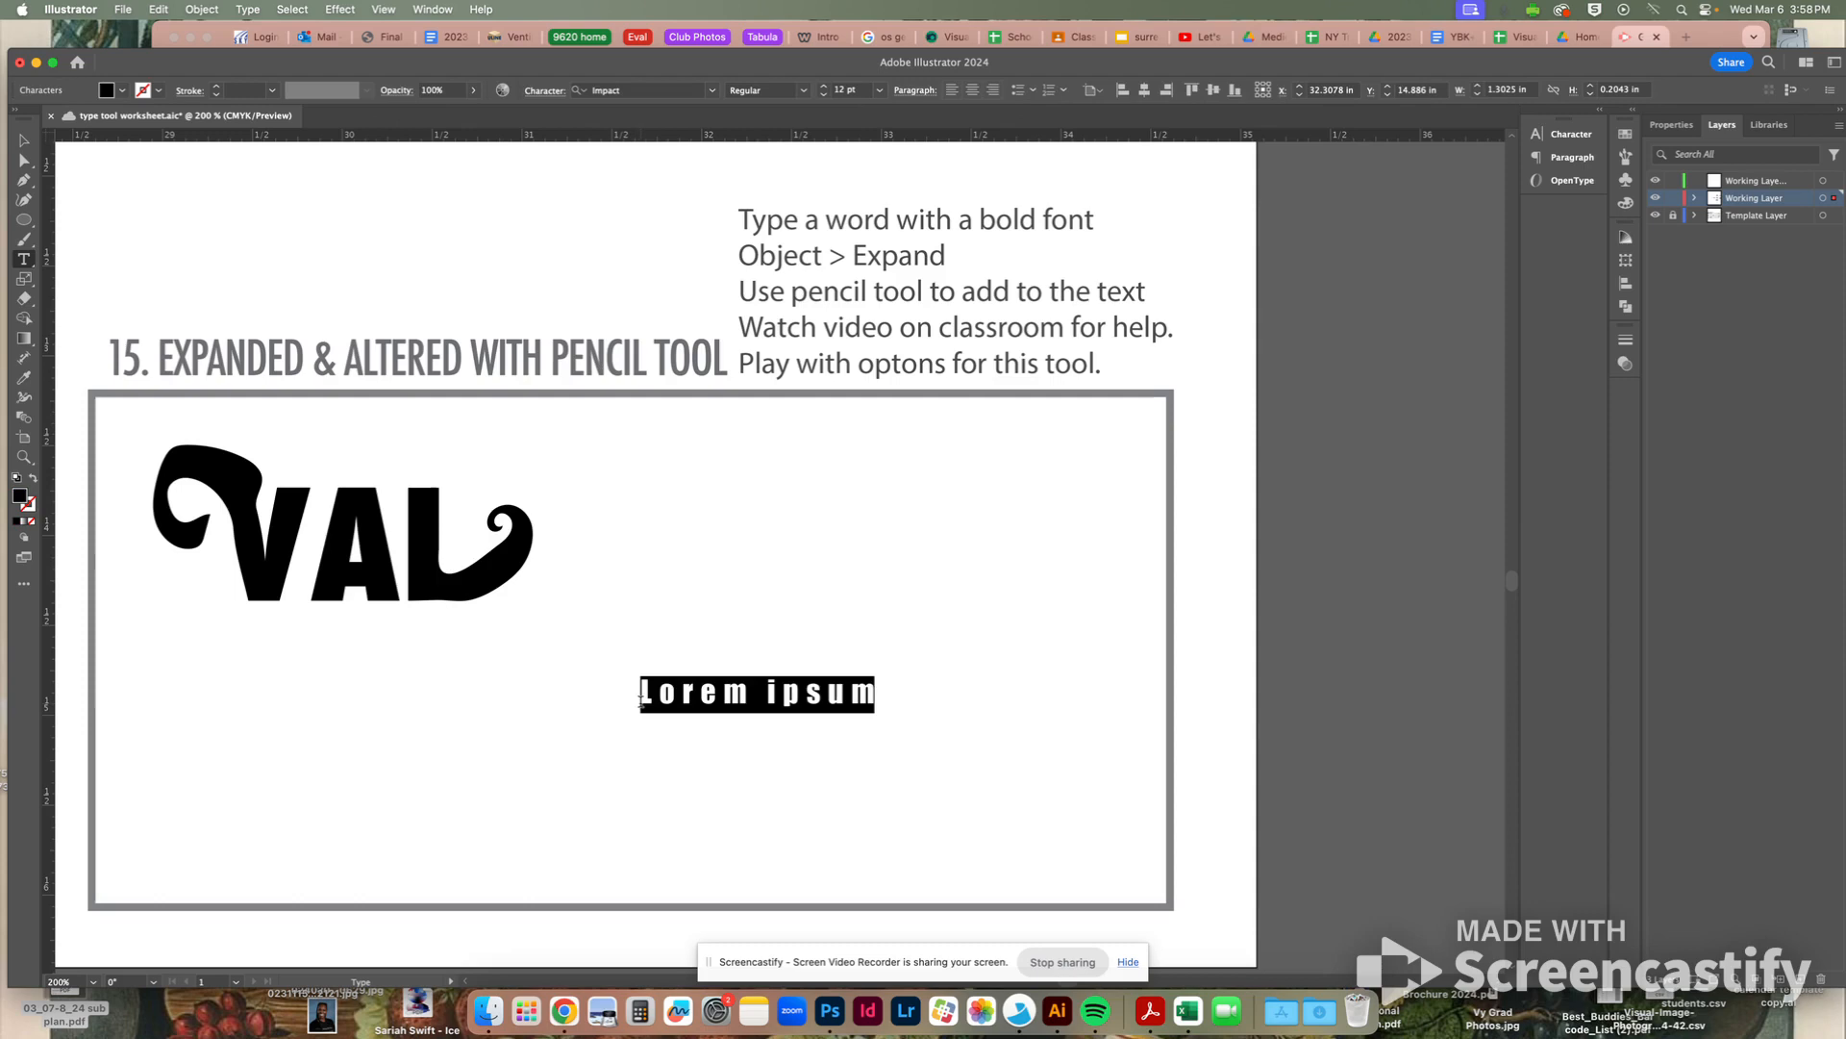
pyautogui.write('FUN')
pyautogui.click(24, 141)
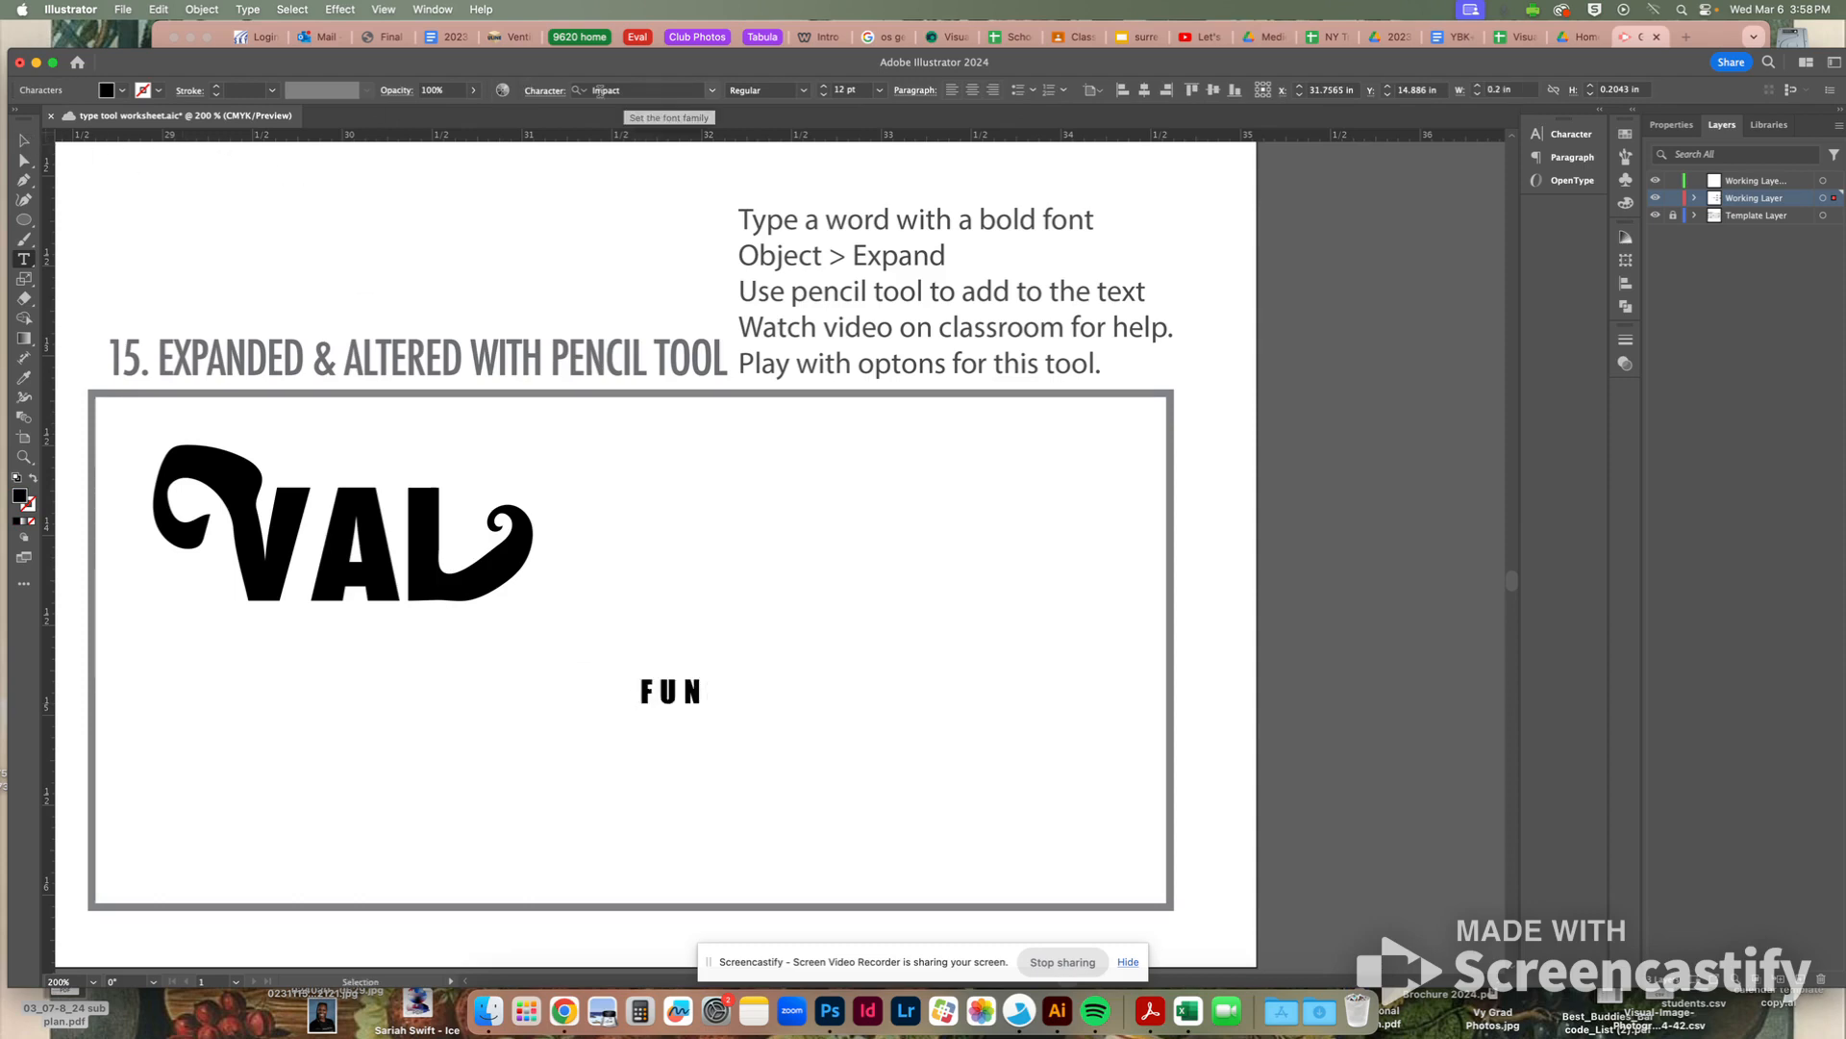
pyautogui.click(21, 144)
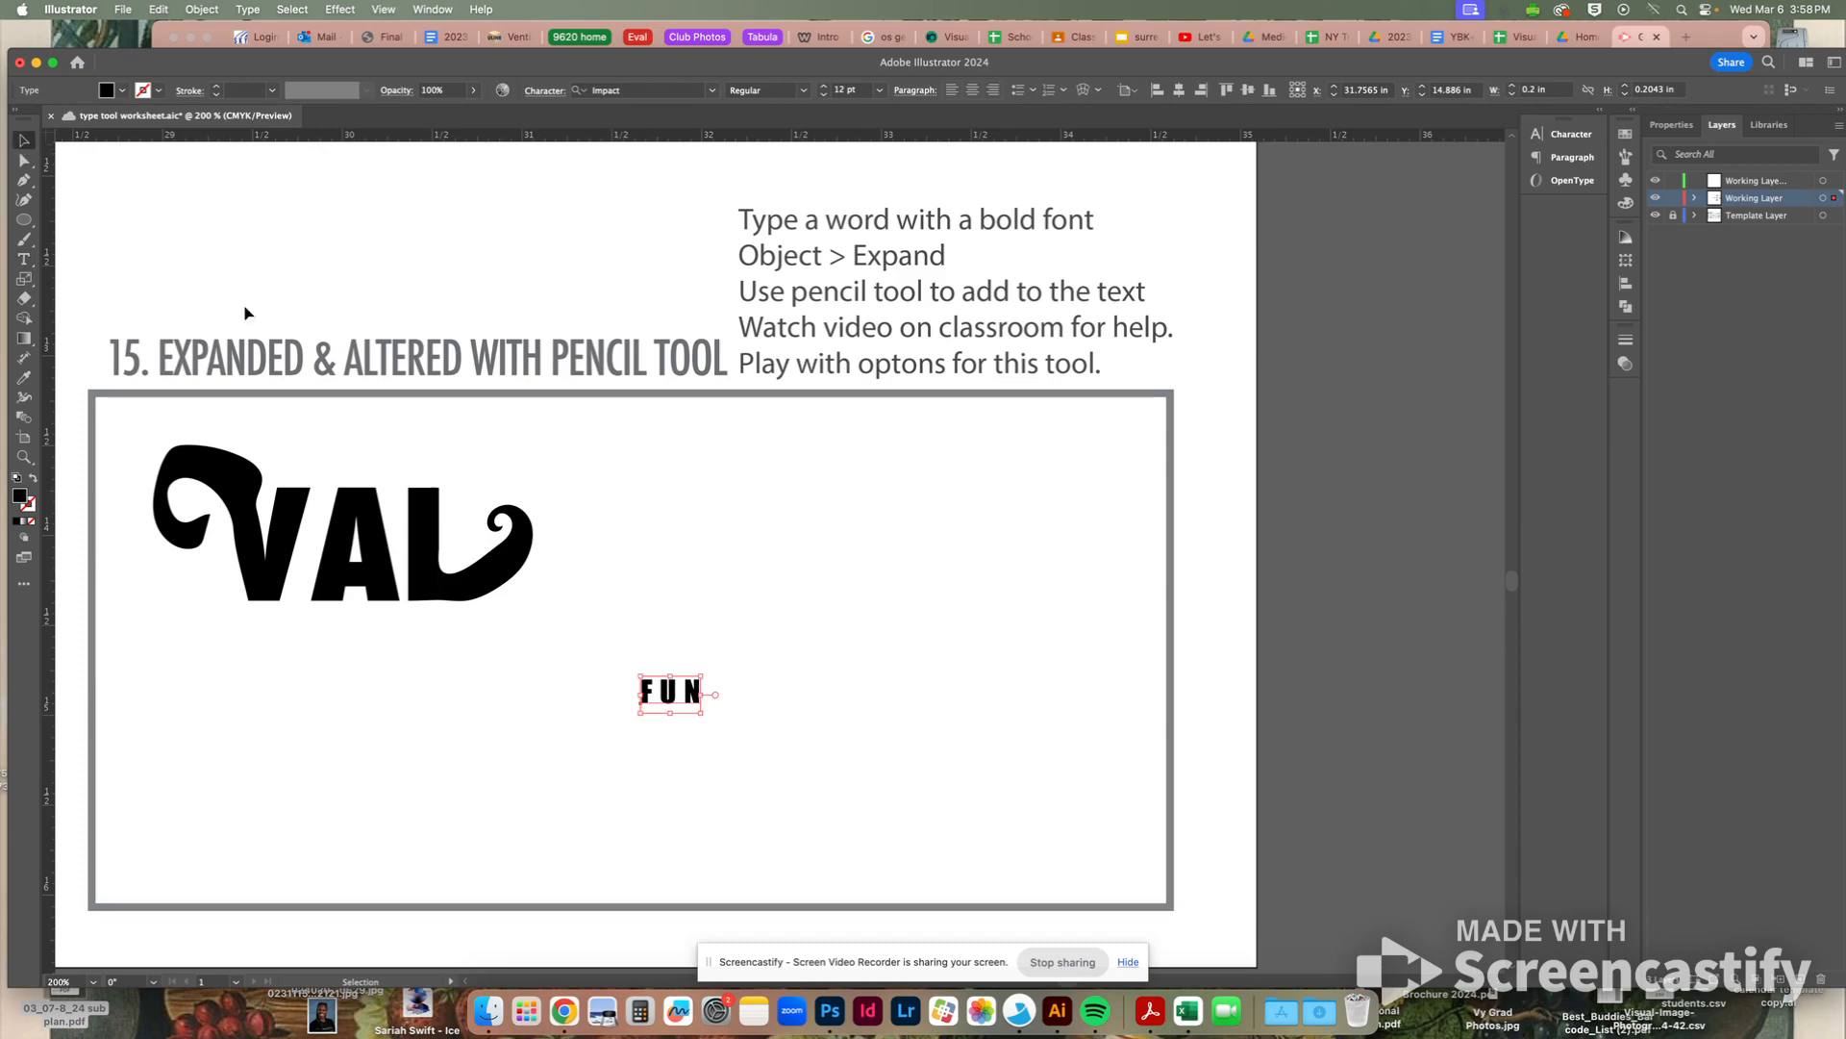
# Enlarge "FUN" to about 2.7 in wide and position it beside "VAL" within exercise 15's box
pyautogui.hscroll(-1, 712, 683)
pyautogui.moveTo(707, 675); pyautogui.dragTo(934, 521)
pyautogui.click(664, 692)
pyautogui.moveTo(716, 676); pyautogui.dragTo(1090, 397)
pyautogui.moveTo(1016, 508); pyautogui.dragTo(1007, 626)
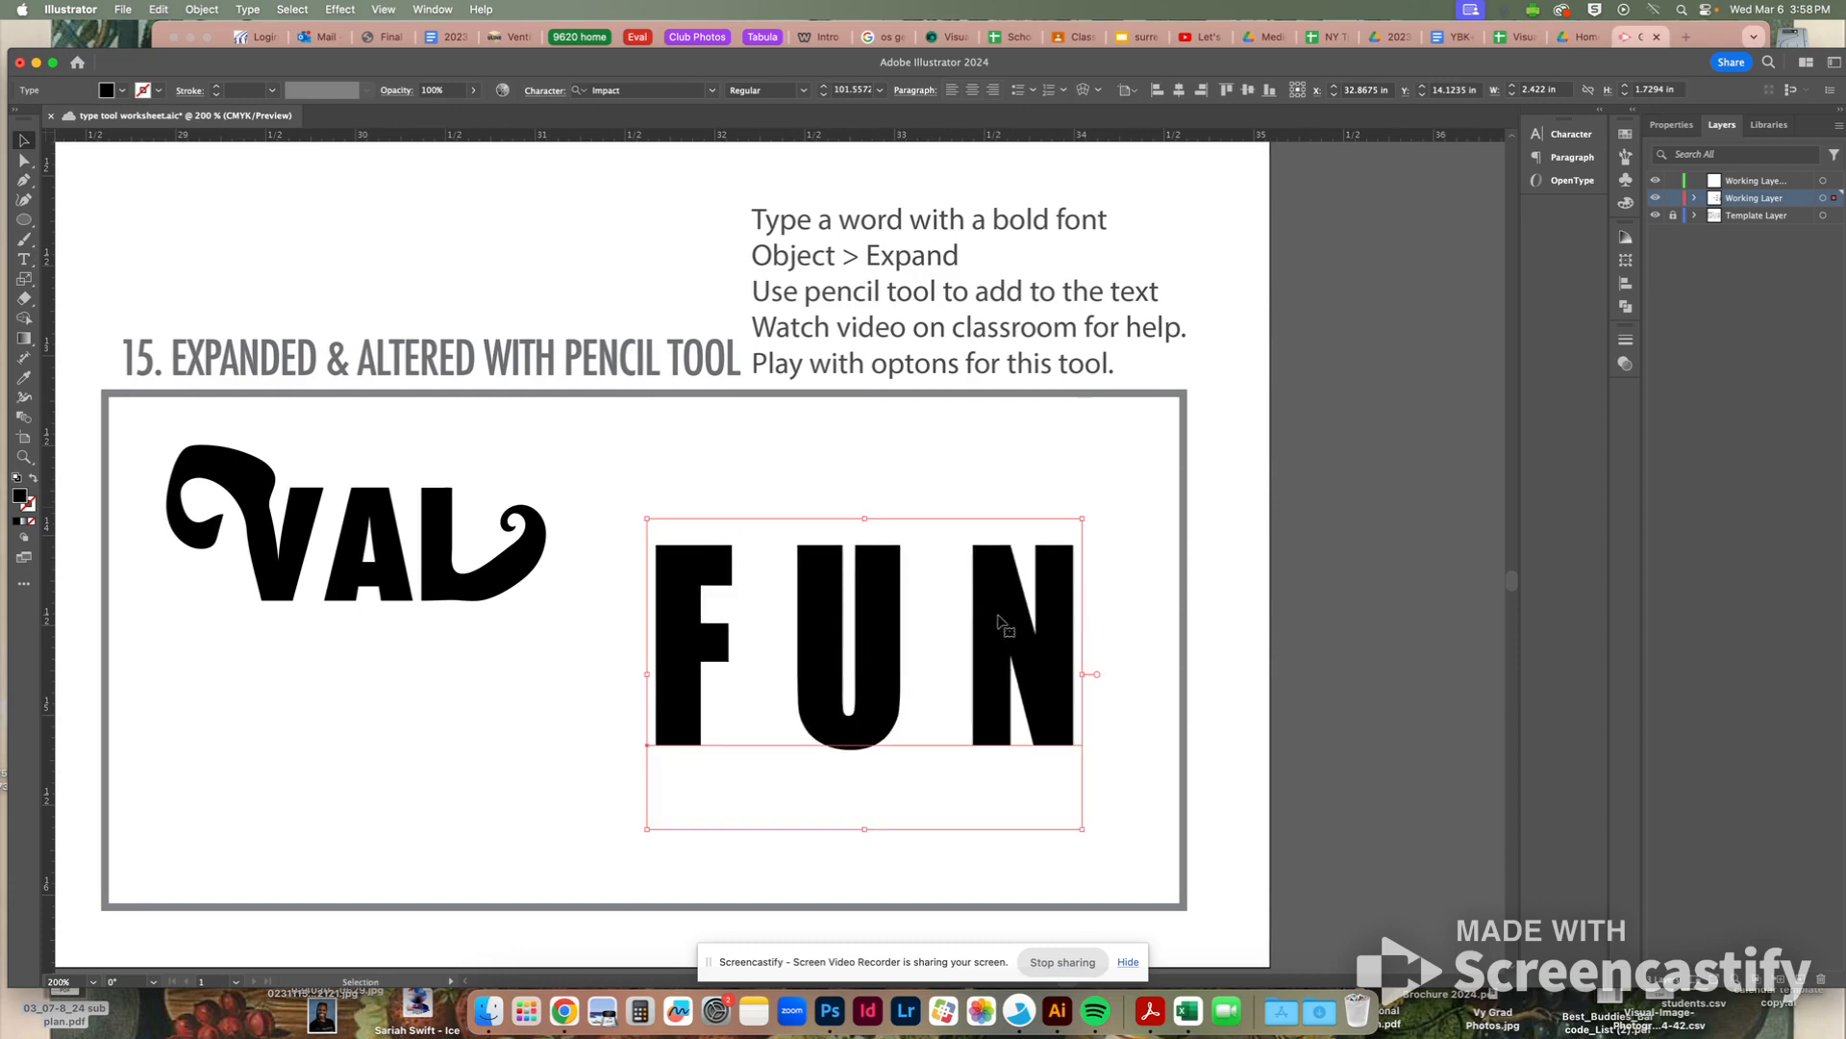
pyautogui.moveTo(1097, 833); pyautogui.dragTo(1134, 855)
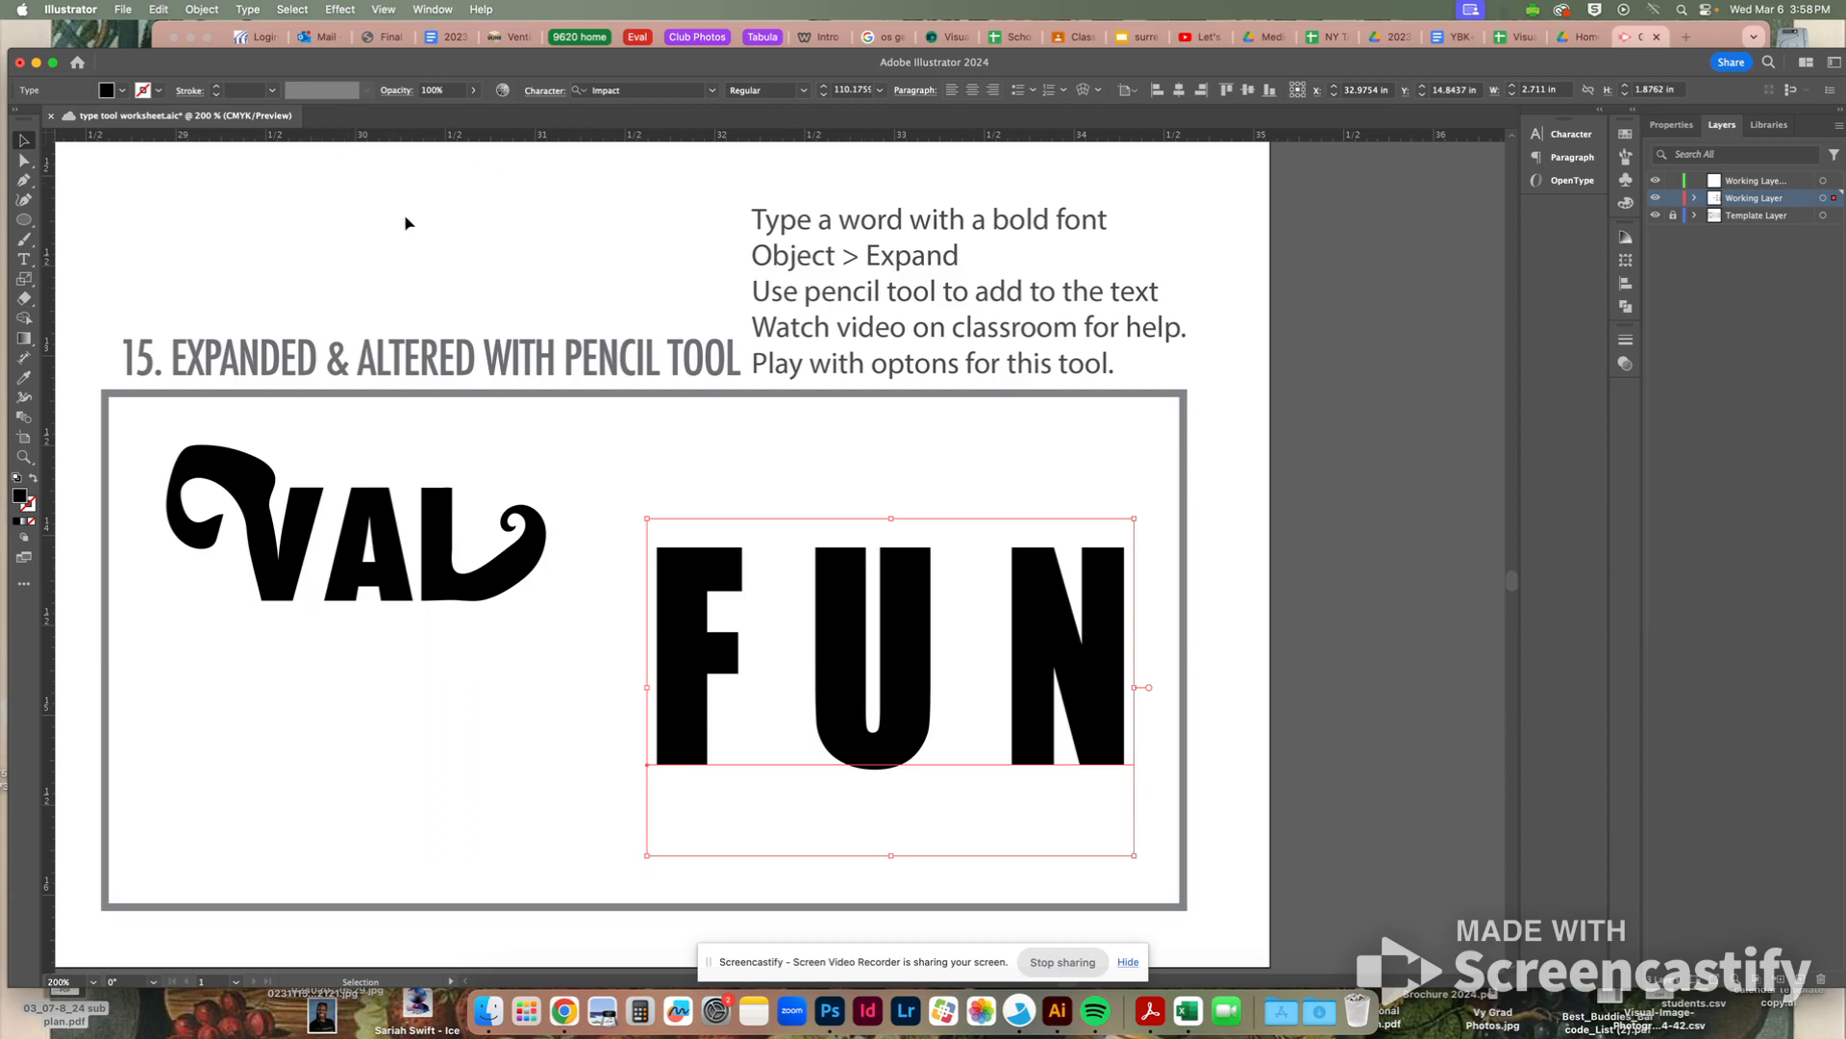
# Expand the "FUN" text into shapes with Object and Fill enabled, and deselect it
pyautogui.click(192, 9)
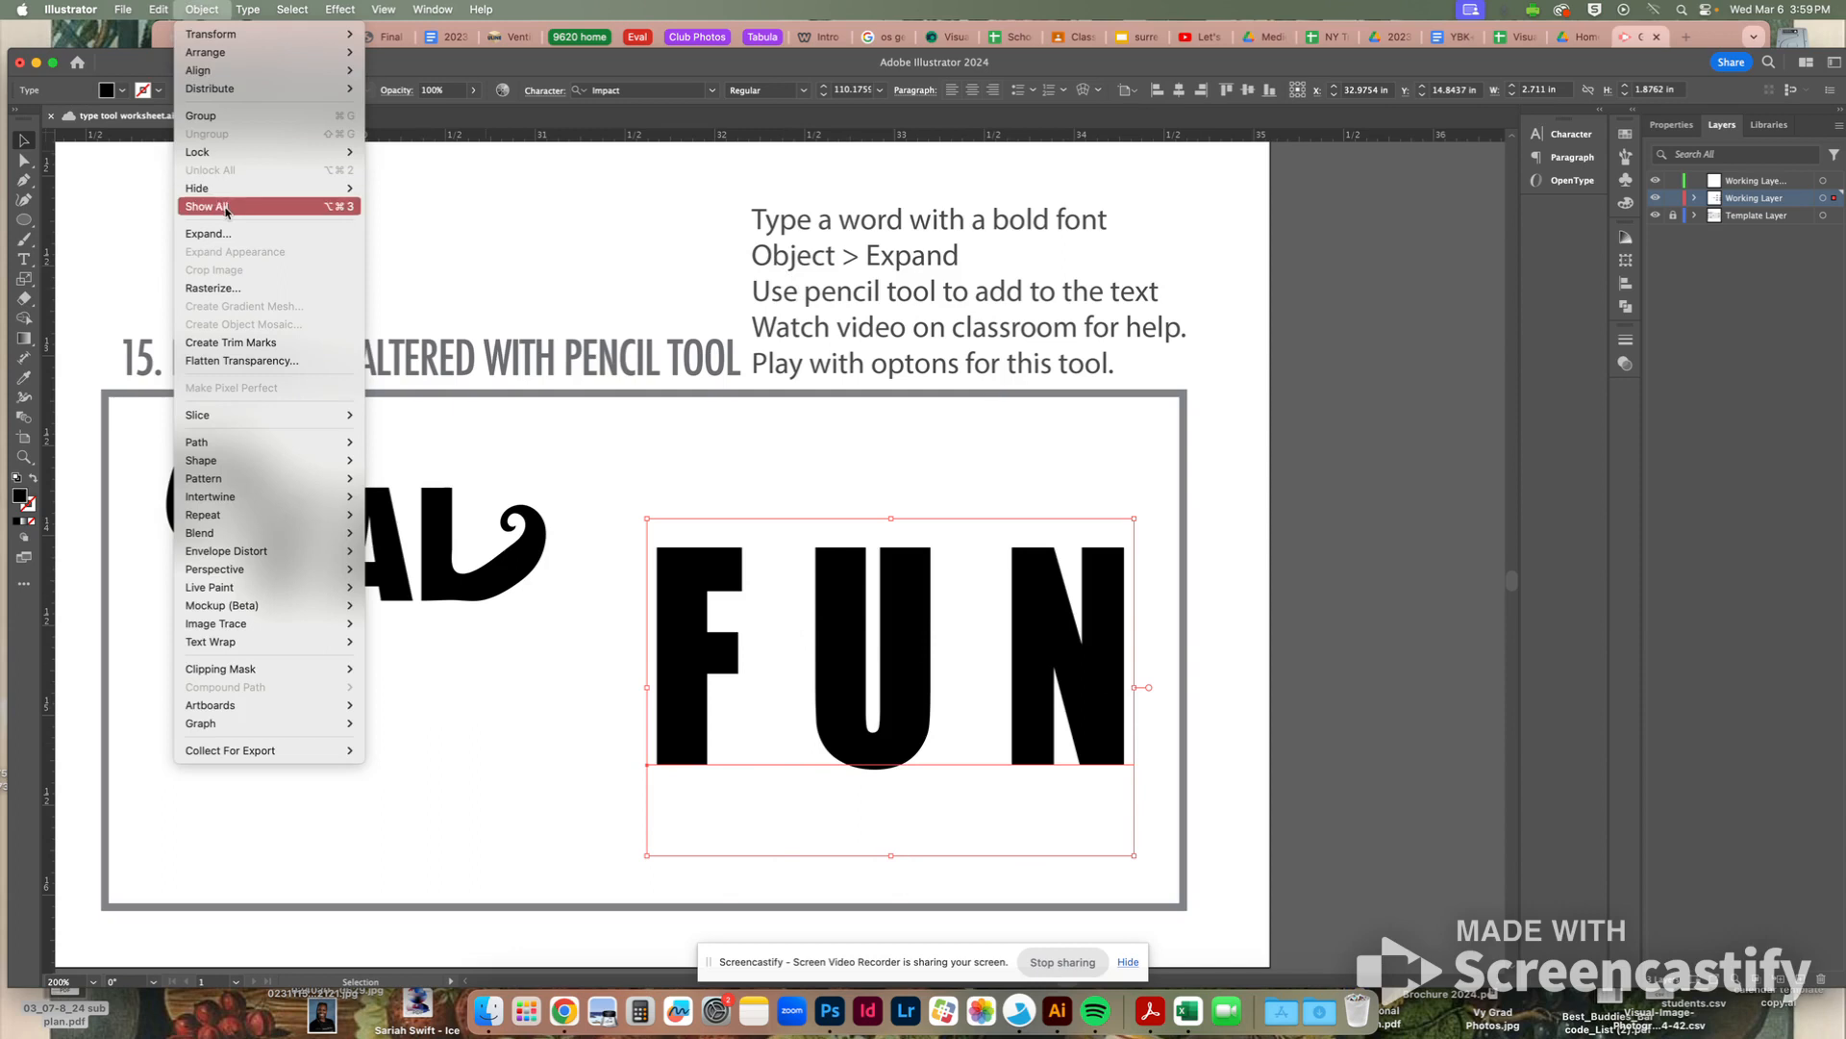
pyautogui.click(223, 233)
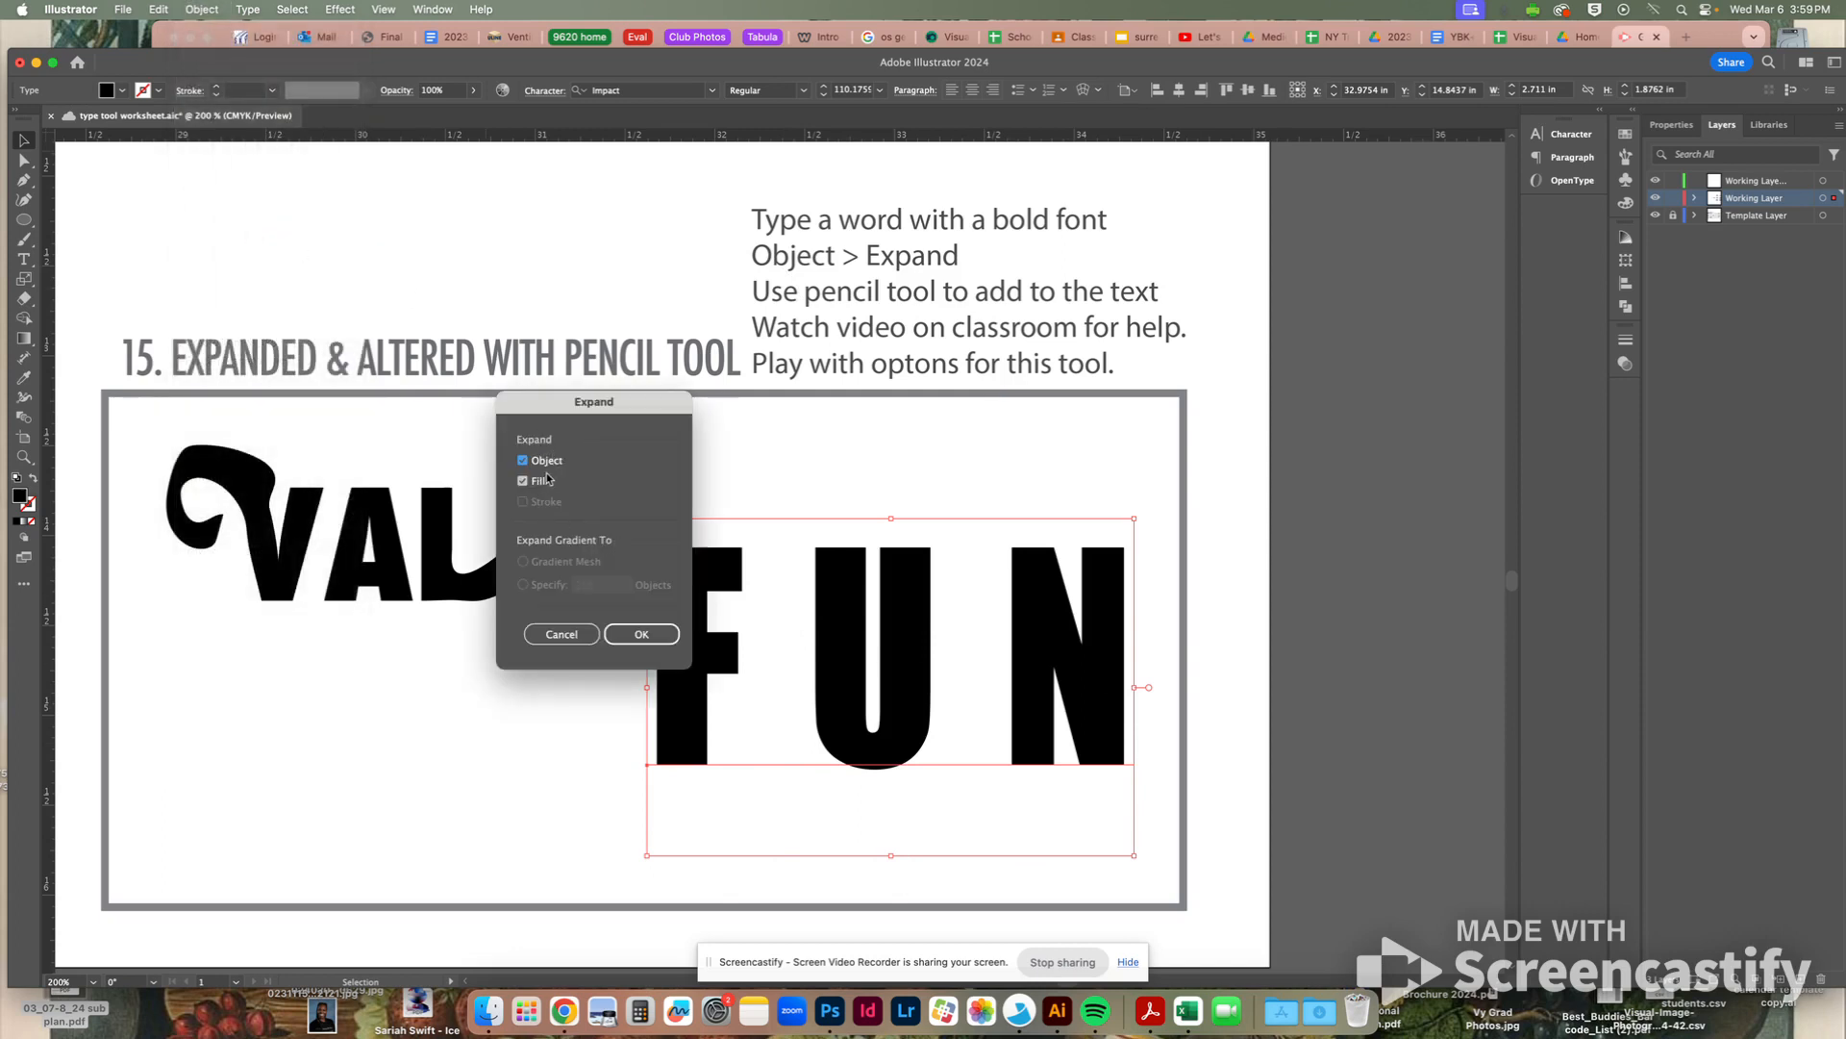
pyautogui.click(641, 634)
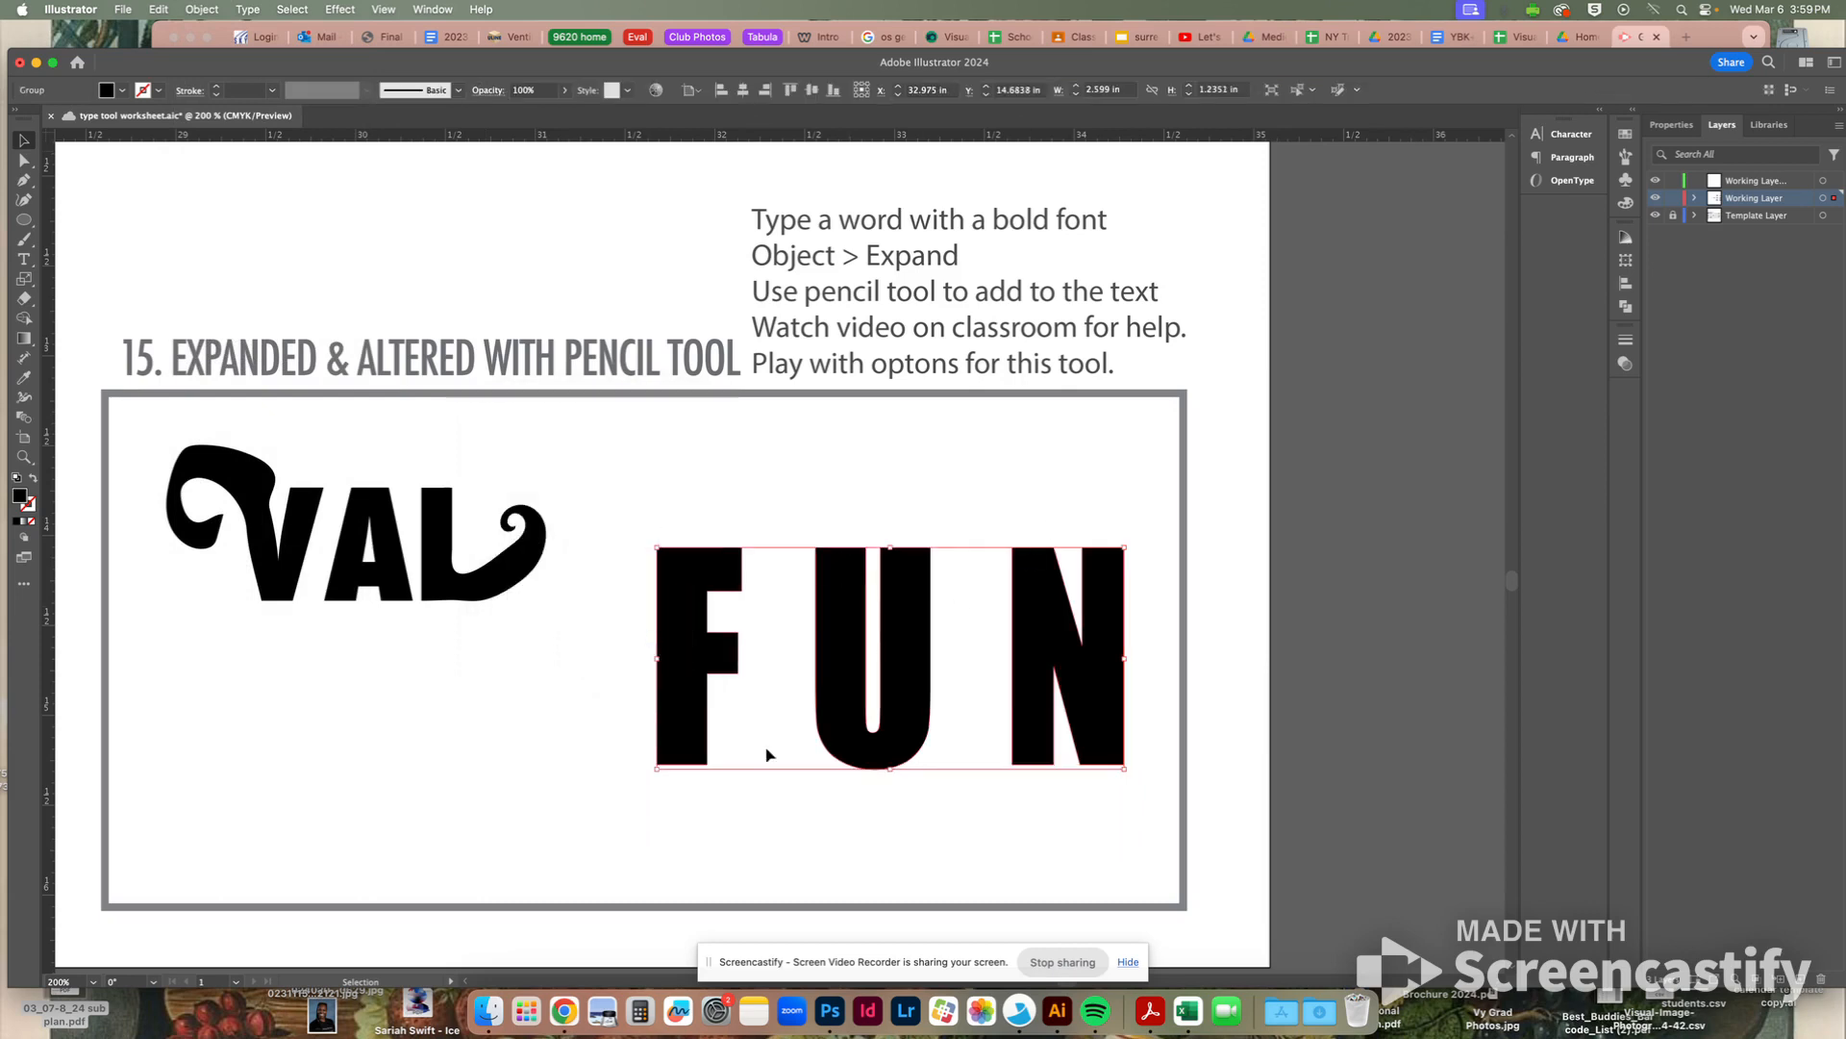
pyautogui.click(839, 529)
pyautogui.click(847, 601)
pyautogui.click(1030, 532)
pyautogui.click(1055, 584)
pyautogui.click(779, 468)
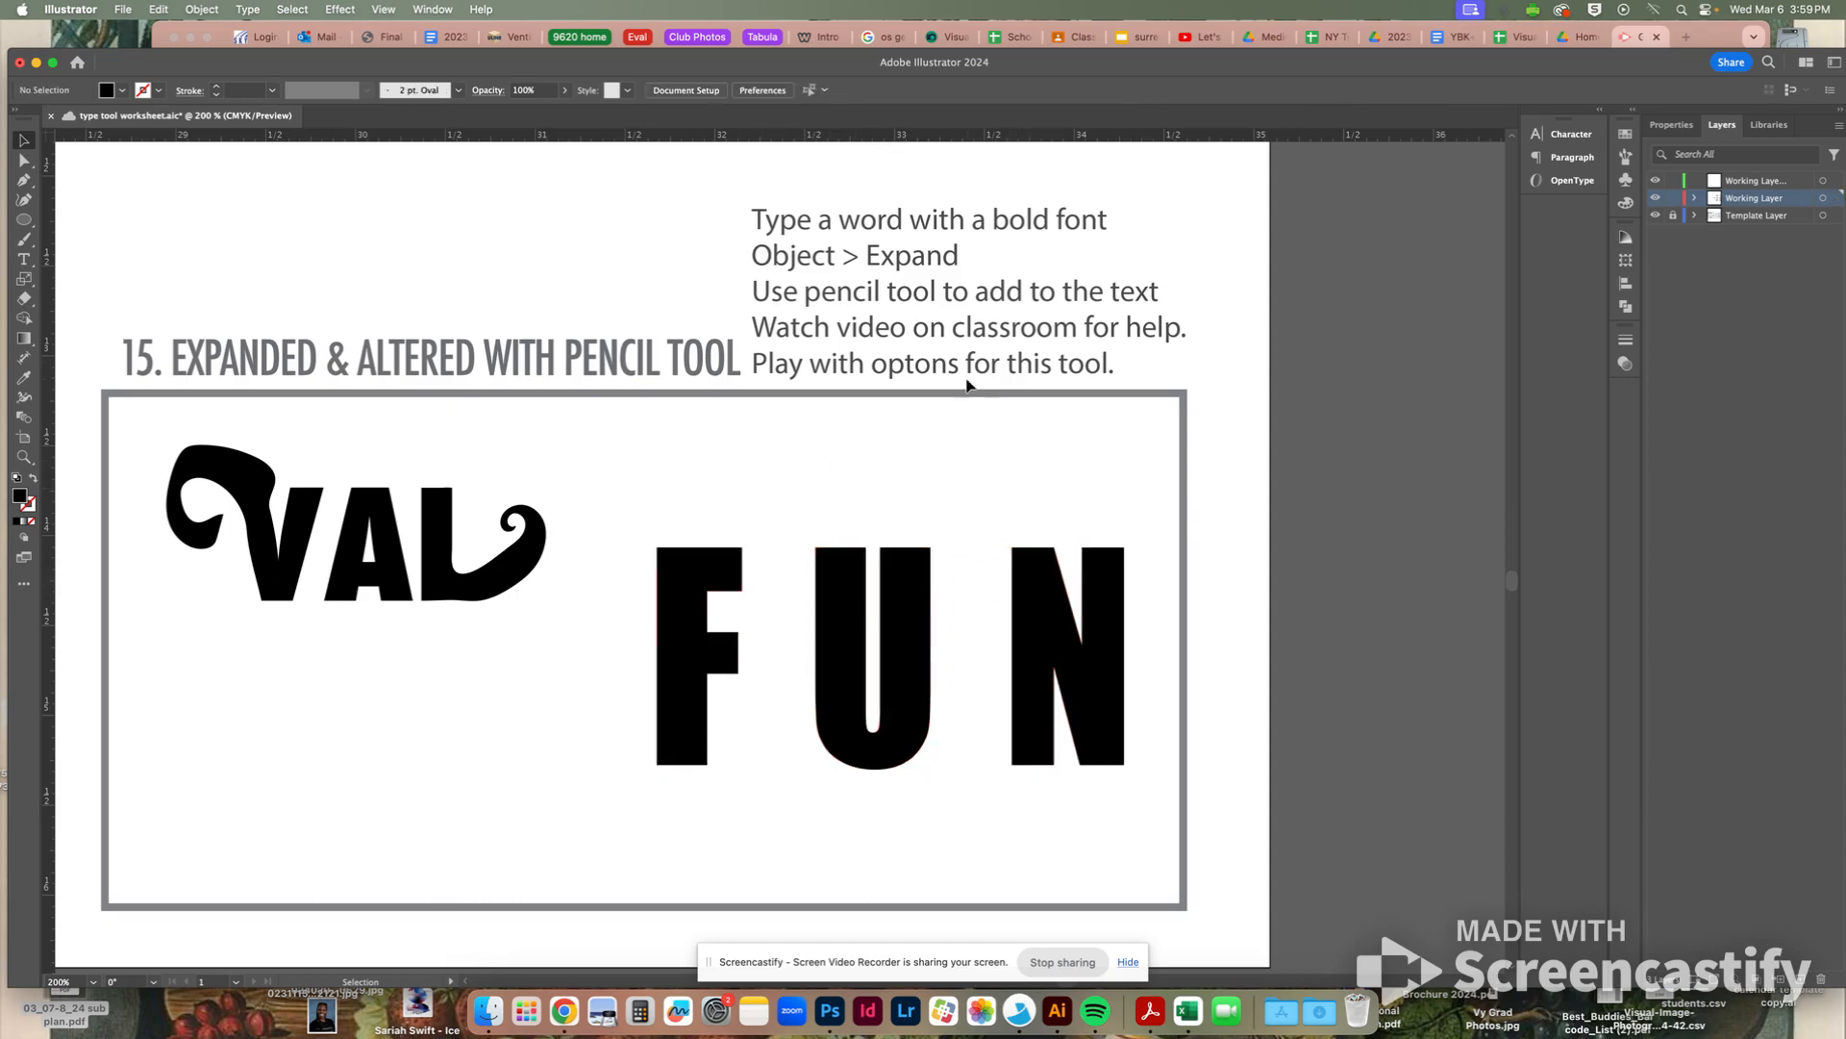